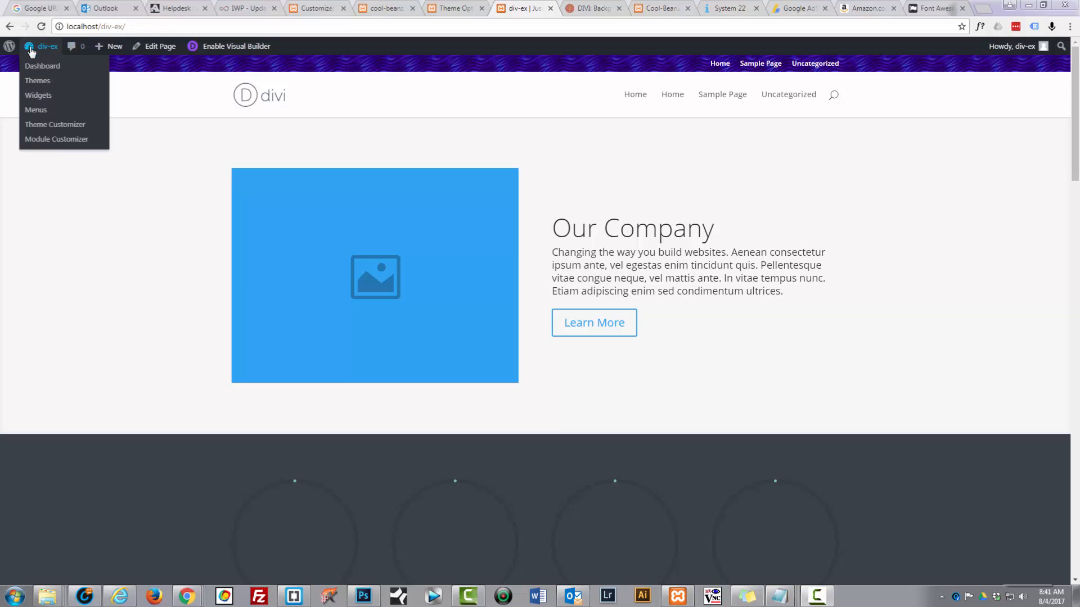
- Go to the site's admin dashboard and open the draft page "test" for editing
{"action": "left_click", "coordinate": [35, 66]}
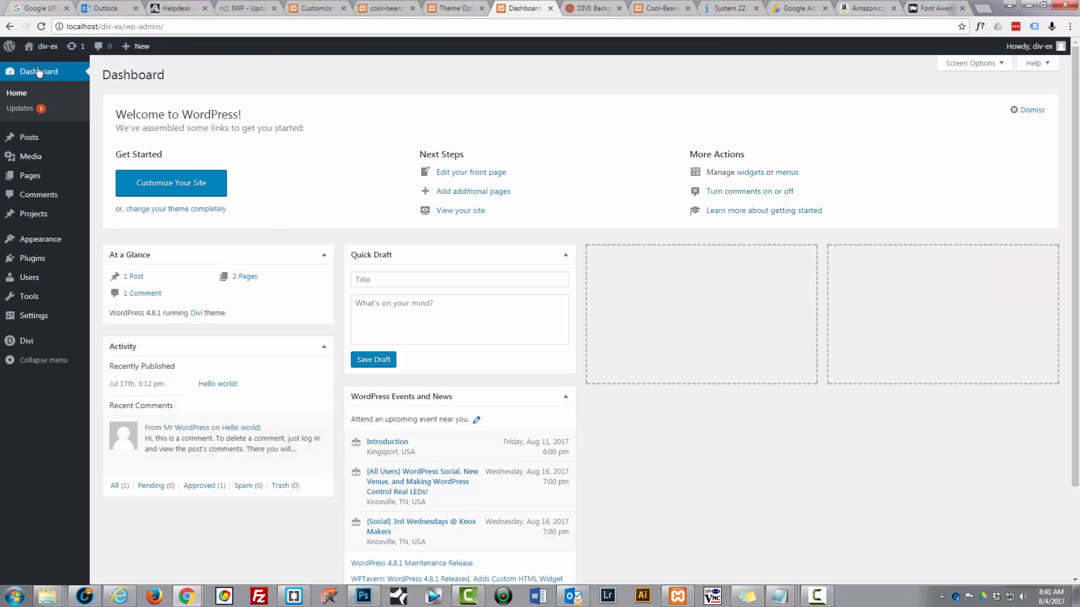
{"action": "mouse_move", "coordinate": [25, 176]}
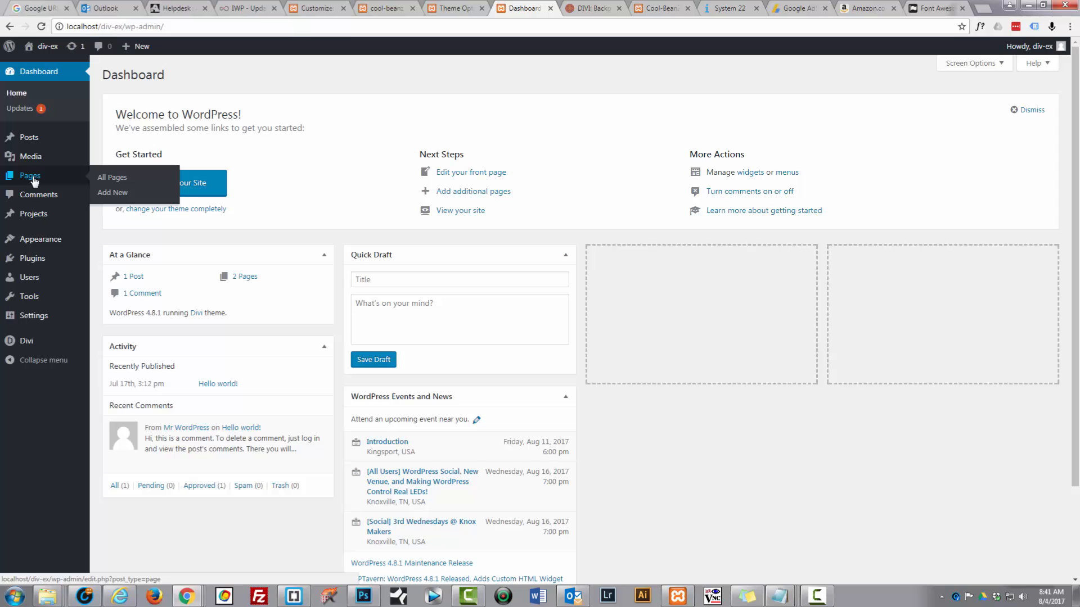
{"action": "left_click", "coordinate": [33, 178]}
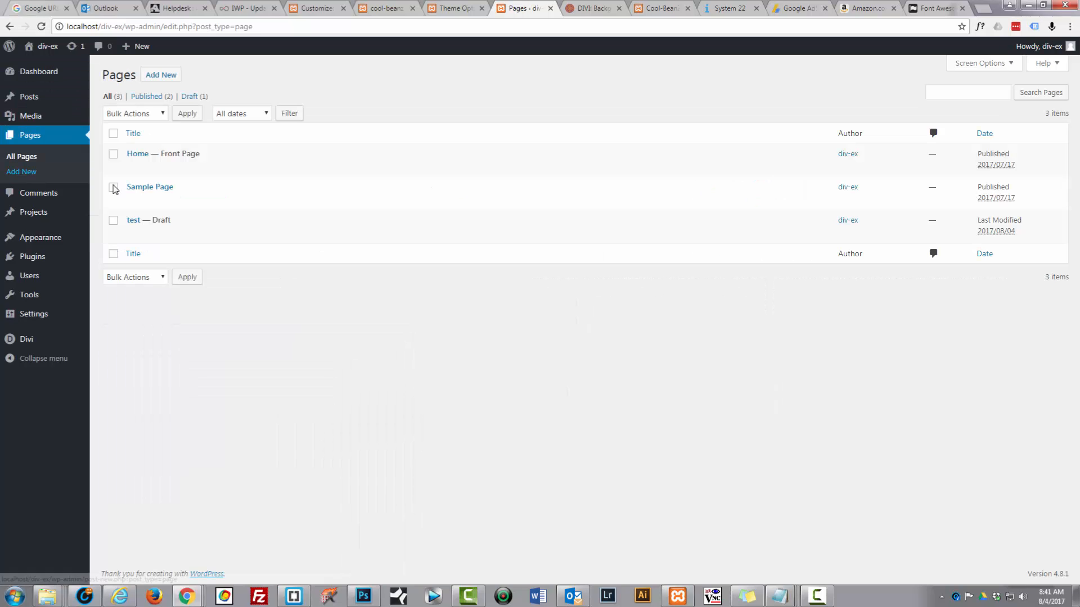
{"action": "mouse_move", "coordinate": [216, 211]}
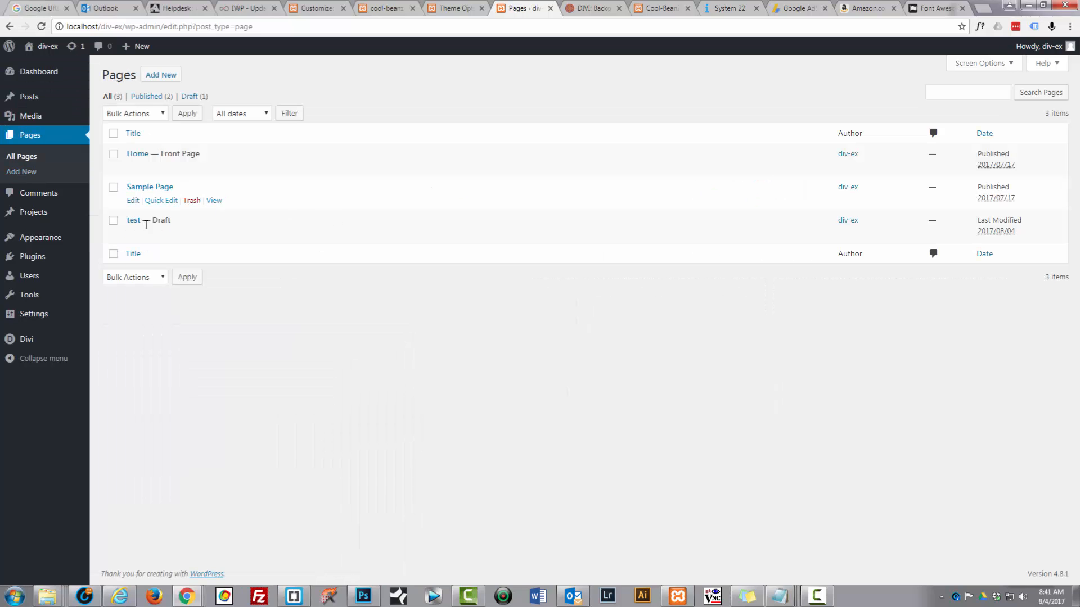
{"action": "left_click", "coordinate": [132, 235]}
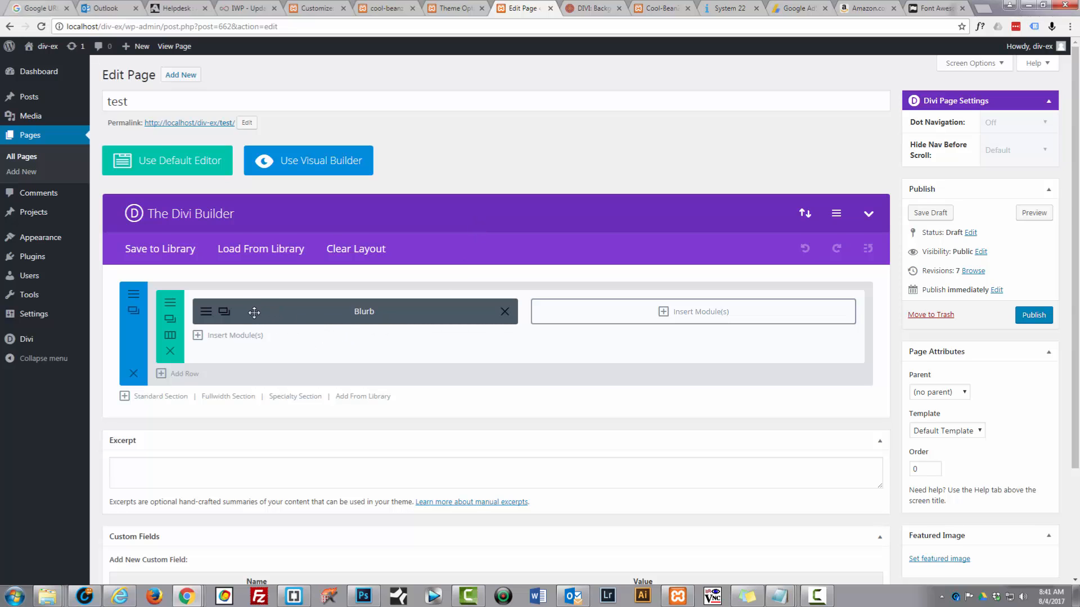
- Examine the icons offered in the Image & Icon section of the Blurb module's settings
{"action": "left_click", "coordinate": [206, 314]}
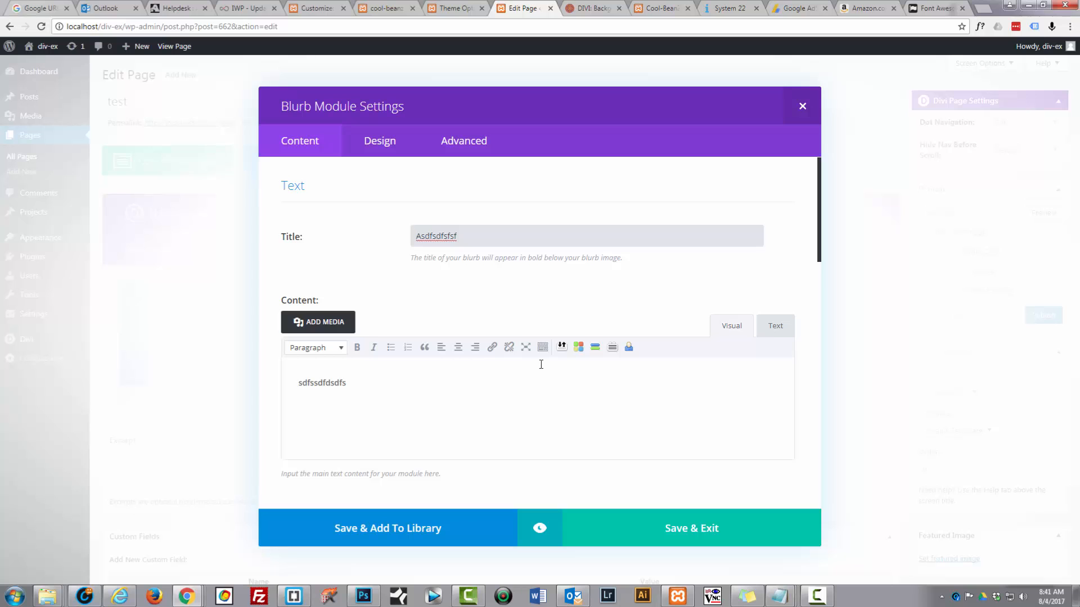
{"action": "scroll", "coordinate": [541, 364], "scroll_direction": "down", "scroll_amount": 9}
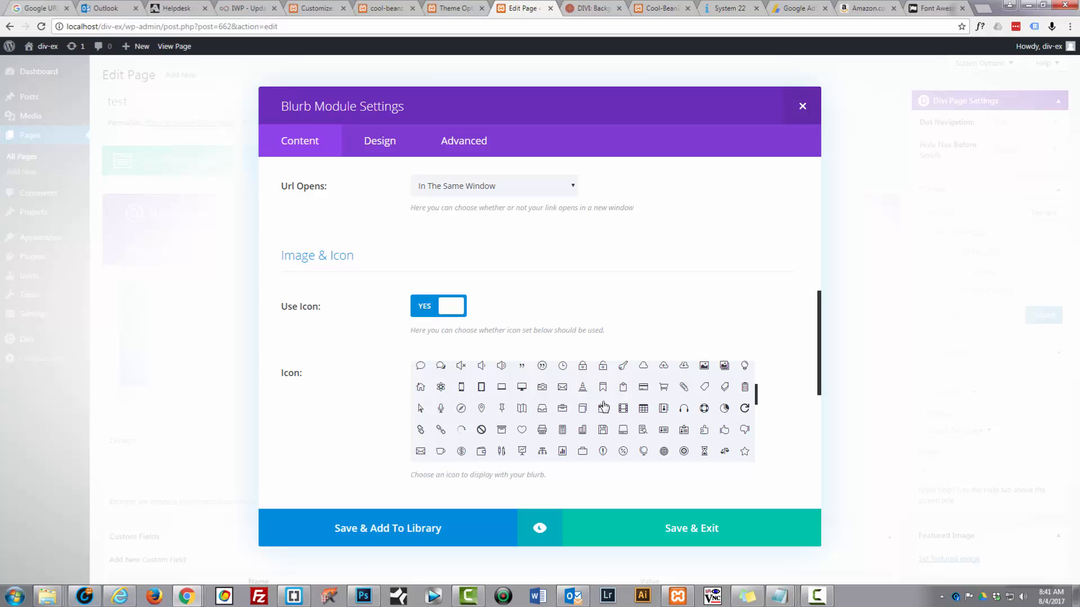
{"action": "scroll", "coordinate": [603, 406], "scroll_direction": "down", "scroll_amount": 3}
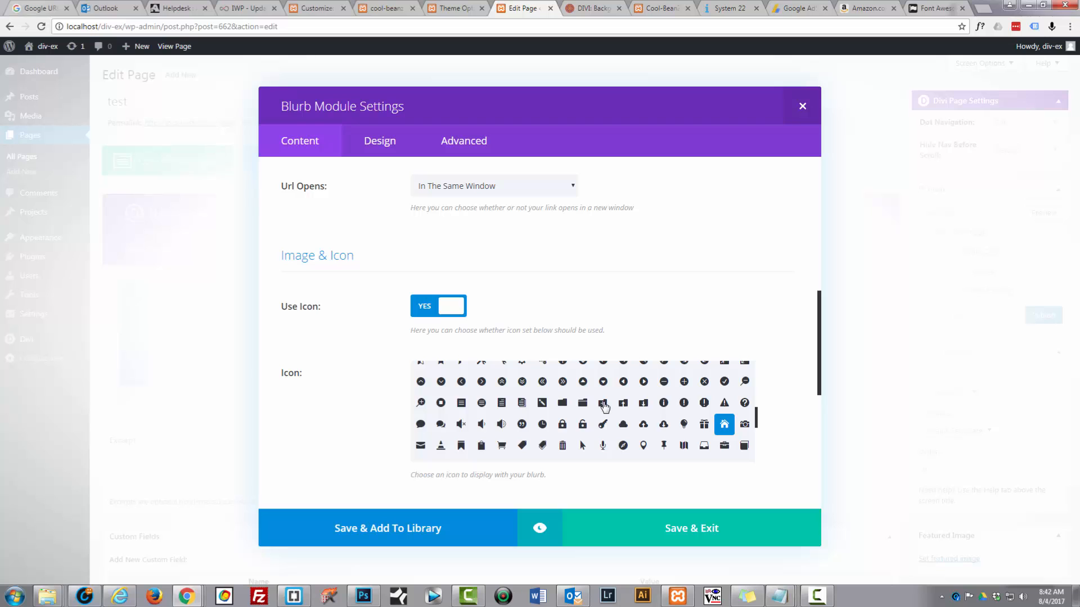
{"action": "scroll", "coordinate": [604, 407], "scroll_direction": "down", "scroll_amount": 2}
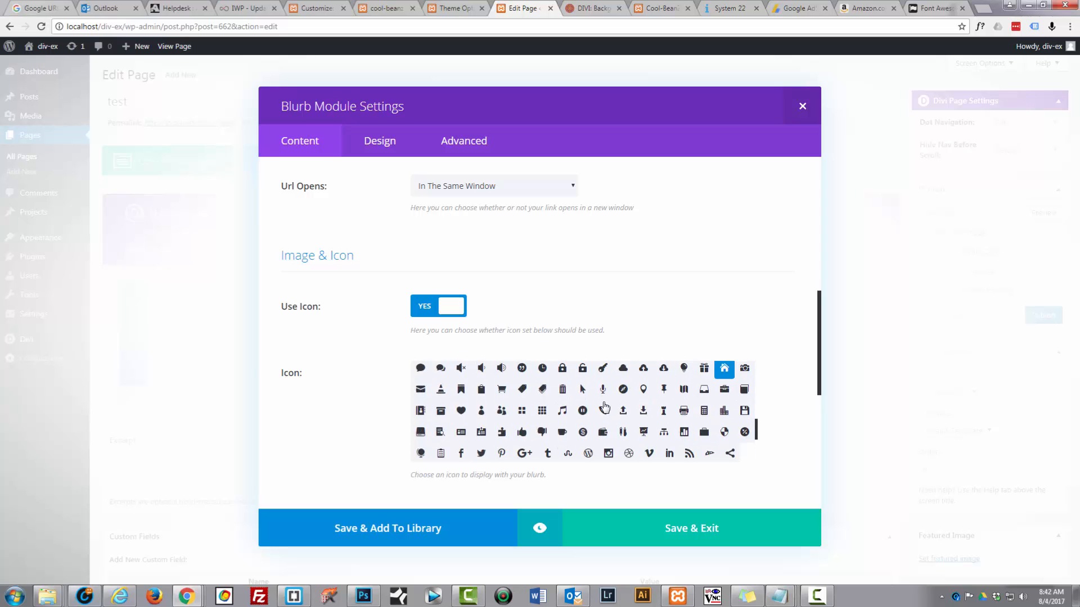
{"action": "scroll", "coordinate": [604, 407], "scroll_direction": "down", "scroll_amount": 2}
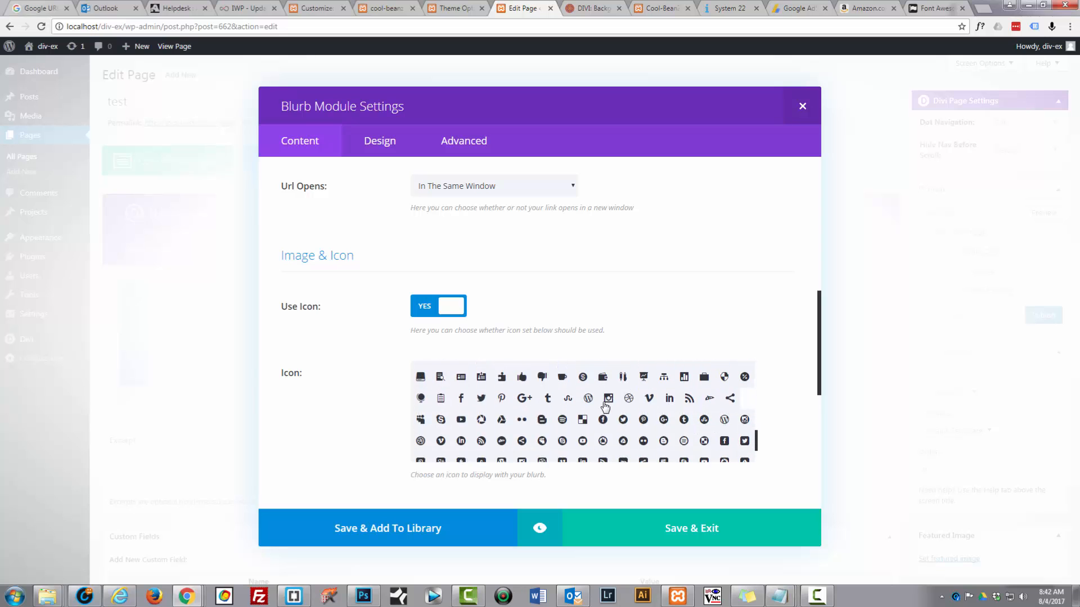
{"action": "scroll", "coordinate": [604, 406], "scroll_direction": "up", "scroll_amount": 2}
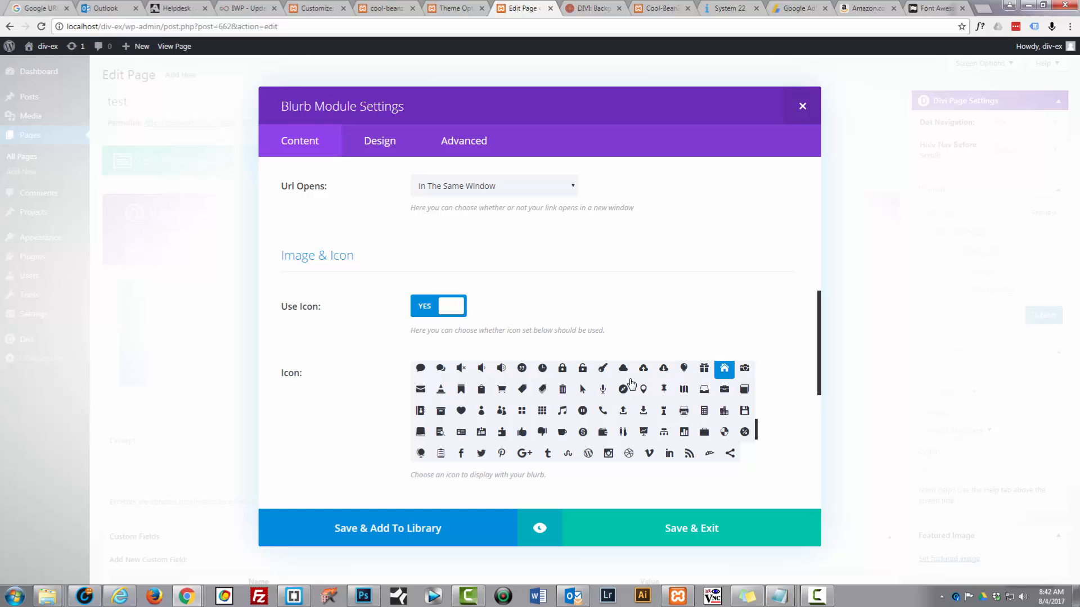
{"action": "scroll", "coordinate": [623, 379], "scroll_direction": "down", "scroll_amount": 2}
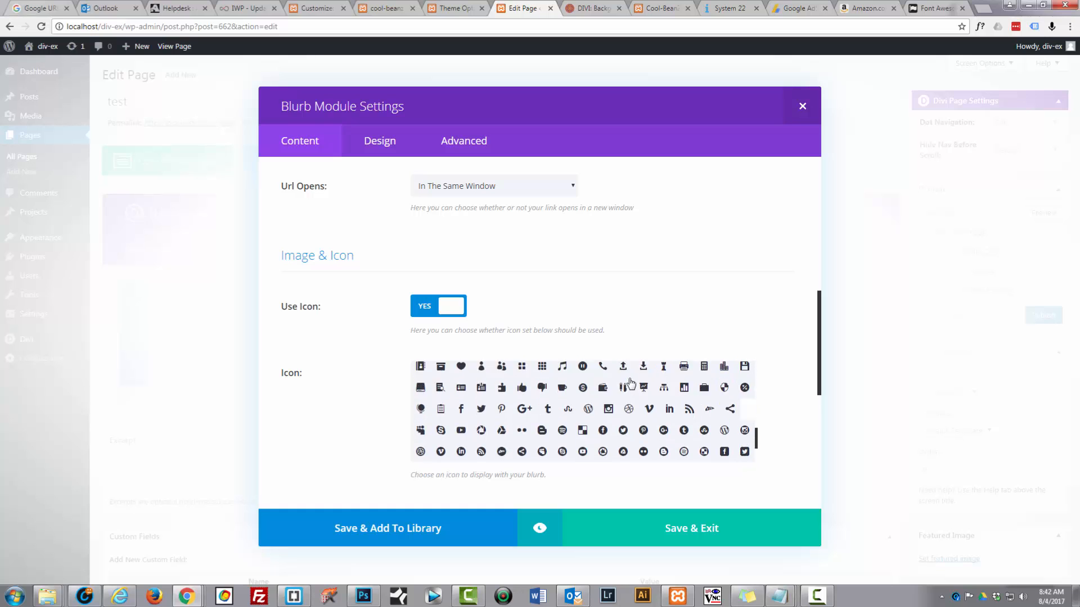
- Save the Blurb module and the page draft, and preview the page
{"action": "left_click", "coordinate": [675, 531]}
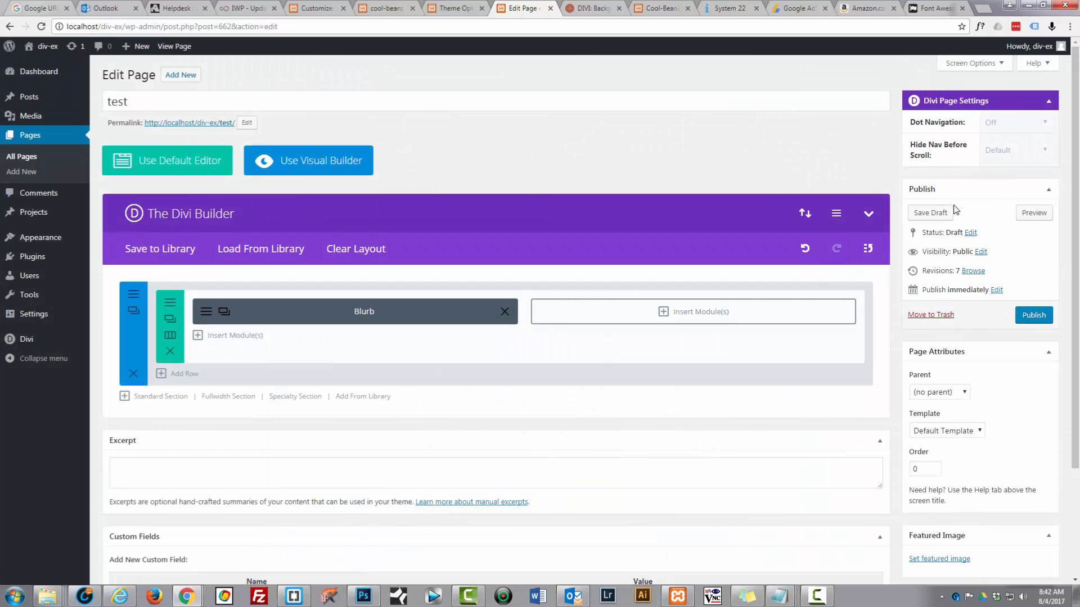
{"action": "left_click", "coordinate": [937, 214]}
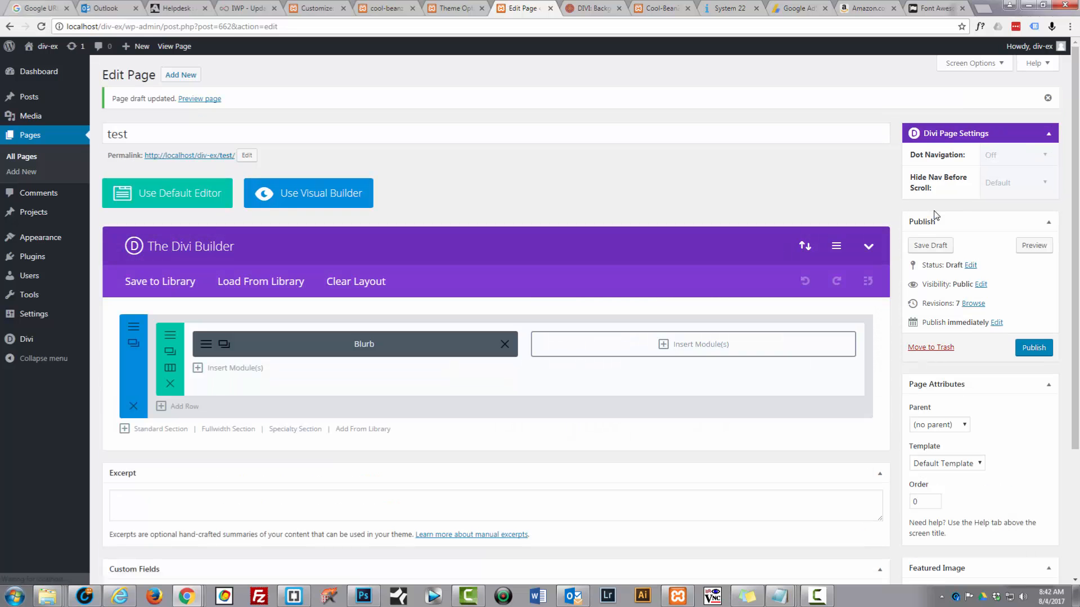
{"action": "left_click", "coordinate": [1036, 246]}
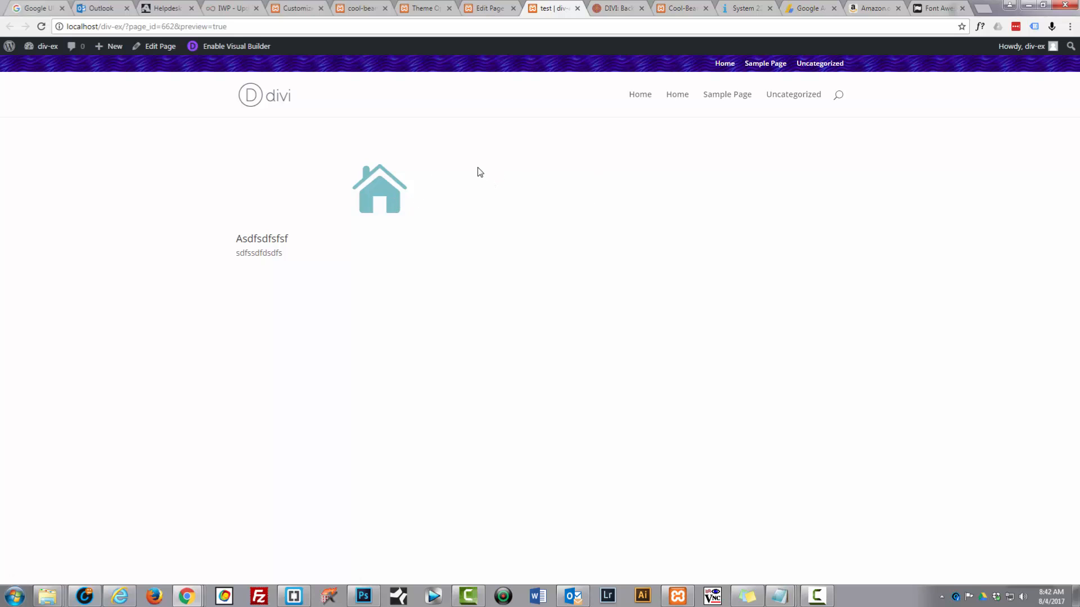
- Inspect the house icon on the previewed page and copy the complete HTML of its enclosing link element
{"action": "right_click", "coordinate": [380, 191]}
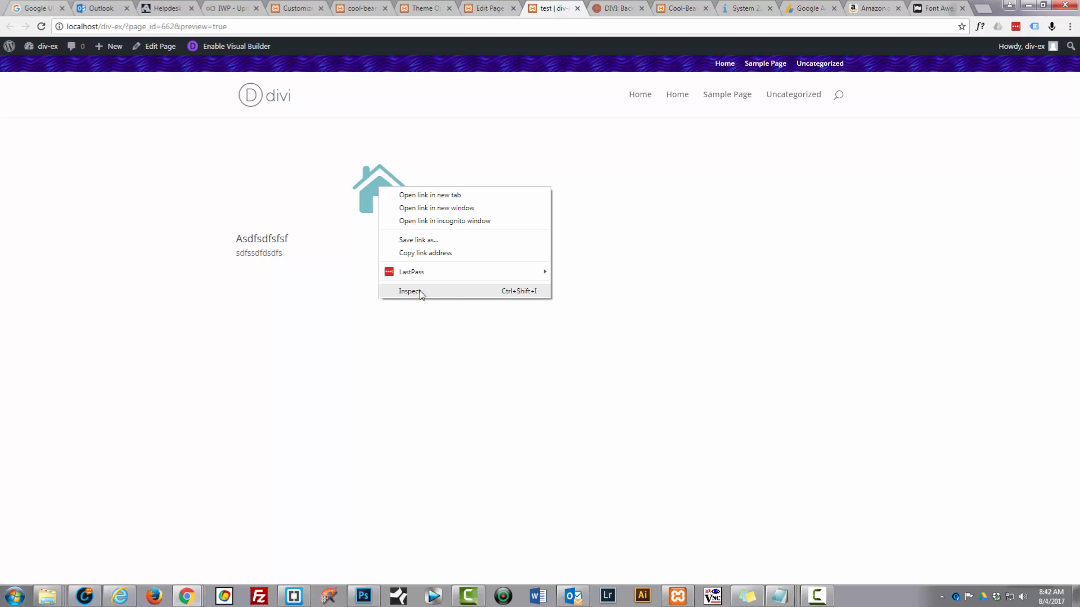
{"action": "left_click", "coordinate": [421, 293]}
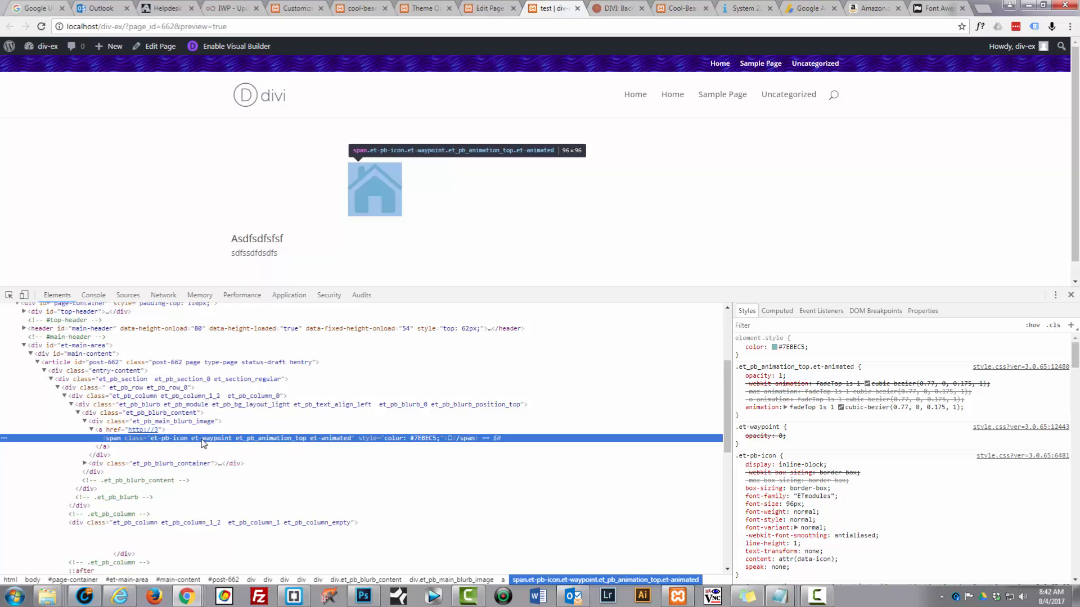
{"action": "right_click", "coordinate": [99, 431]}
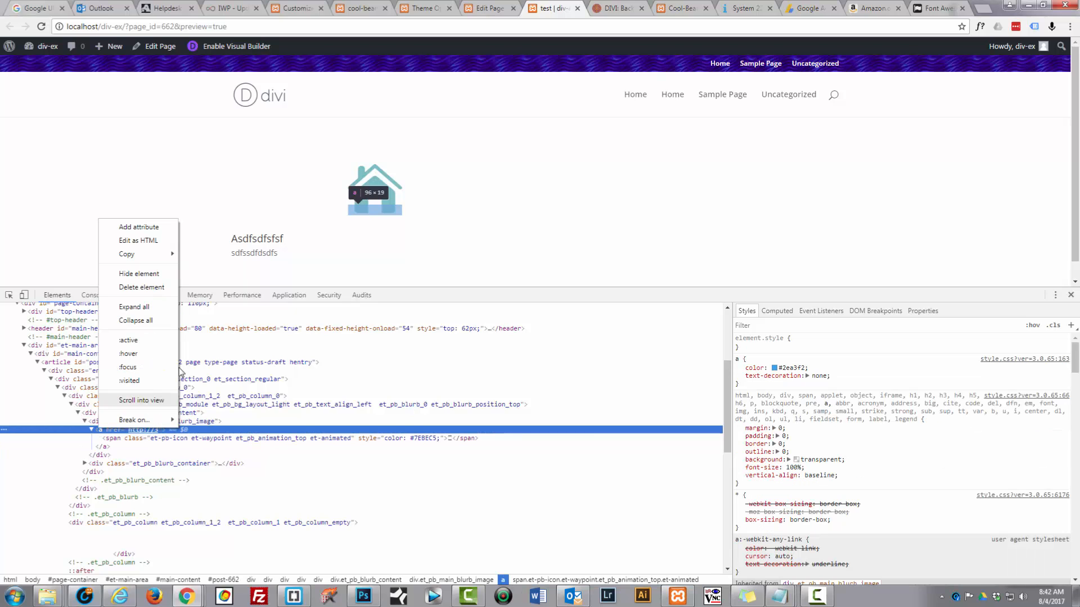
{"action": "left_click", "coordinate": [128, 242]}
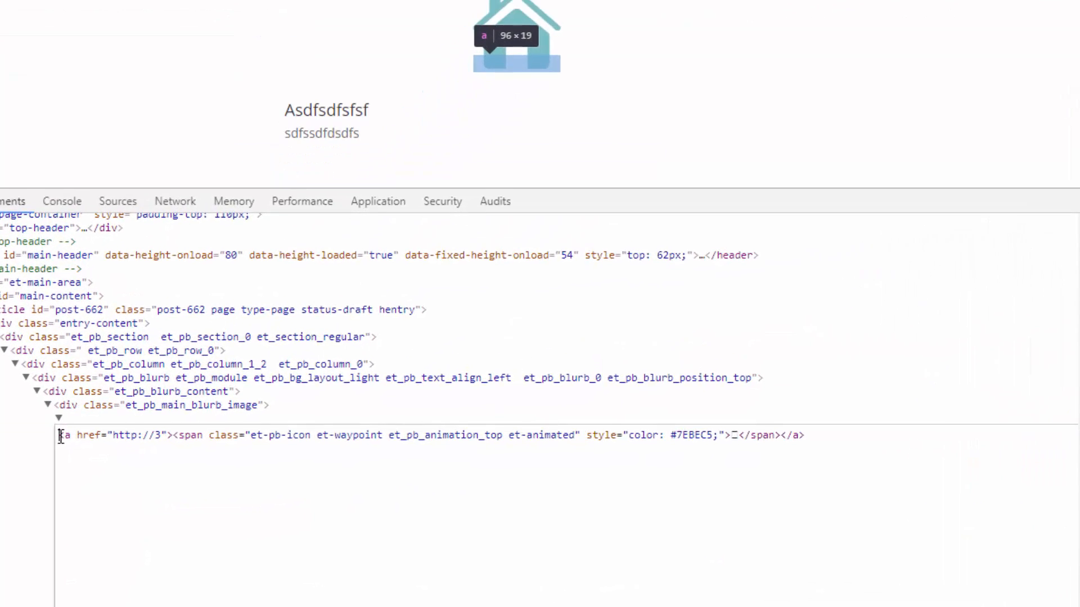
{"action": "left_click_drag", "start_coordinate": [97, 442], "coordinate": [220, 445]}
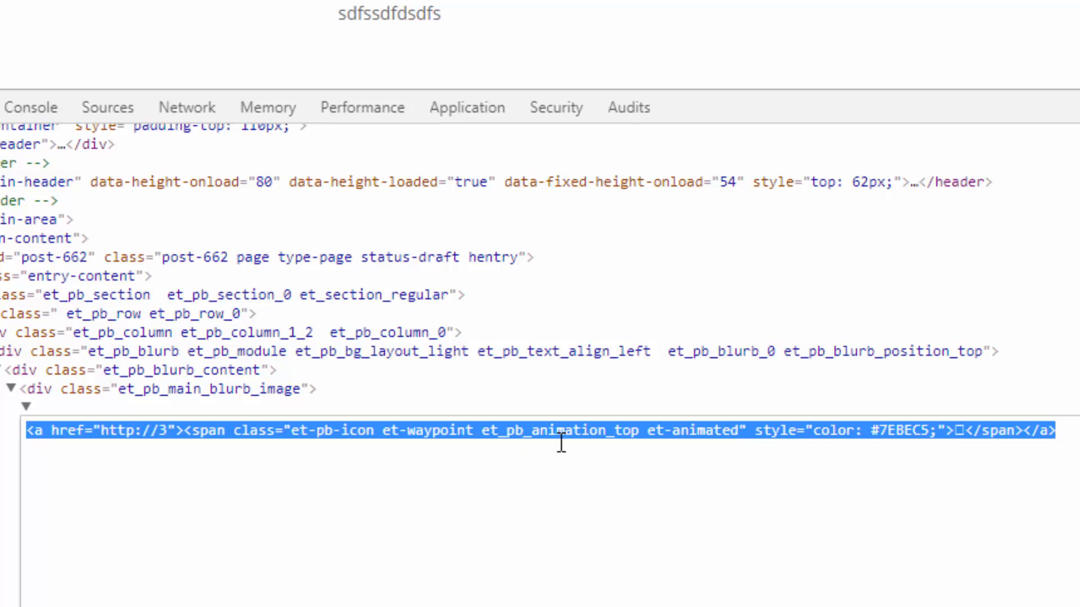
{"action": "left_click_drag", "start_coordinate": [561, 442], "coordinate": [1059, 434]}
{"action": "right_click", "coordinate": [316, 431]}
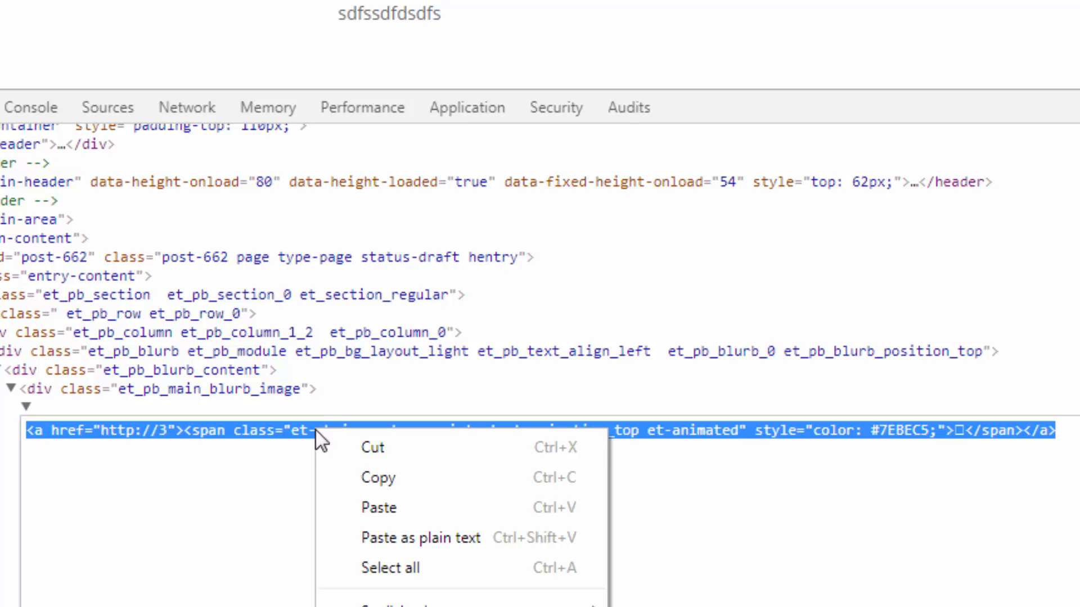
{"action": "left_click", "coordinate": [376, 479]}
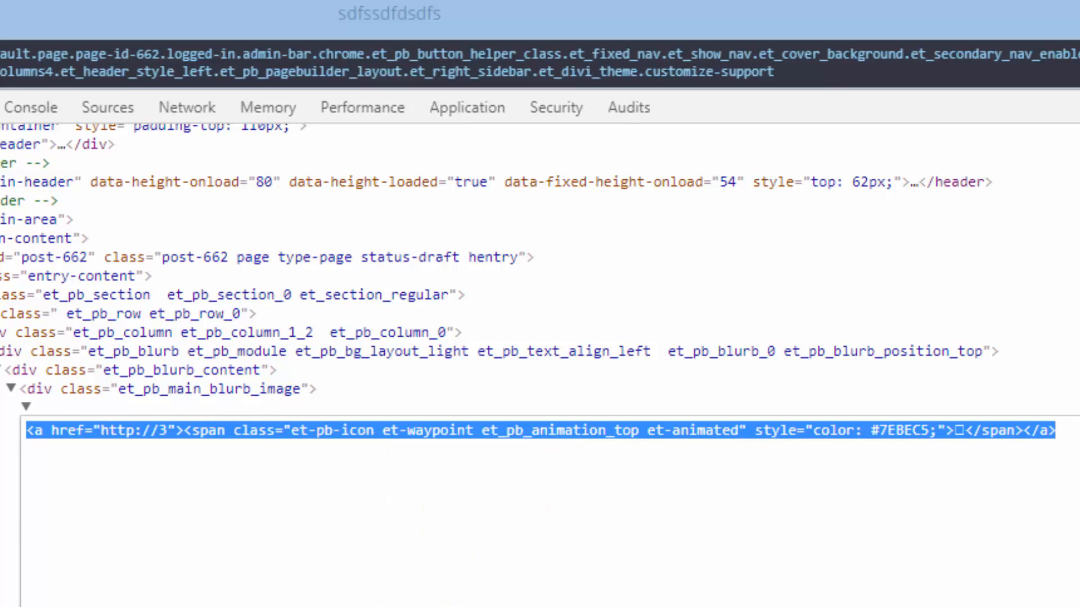
- Switch to a blank Notepad document, paste the copied icon HTML, and move the window out of the way
{"action": "left_click", "coordinate": [35, 606]}
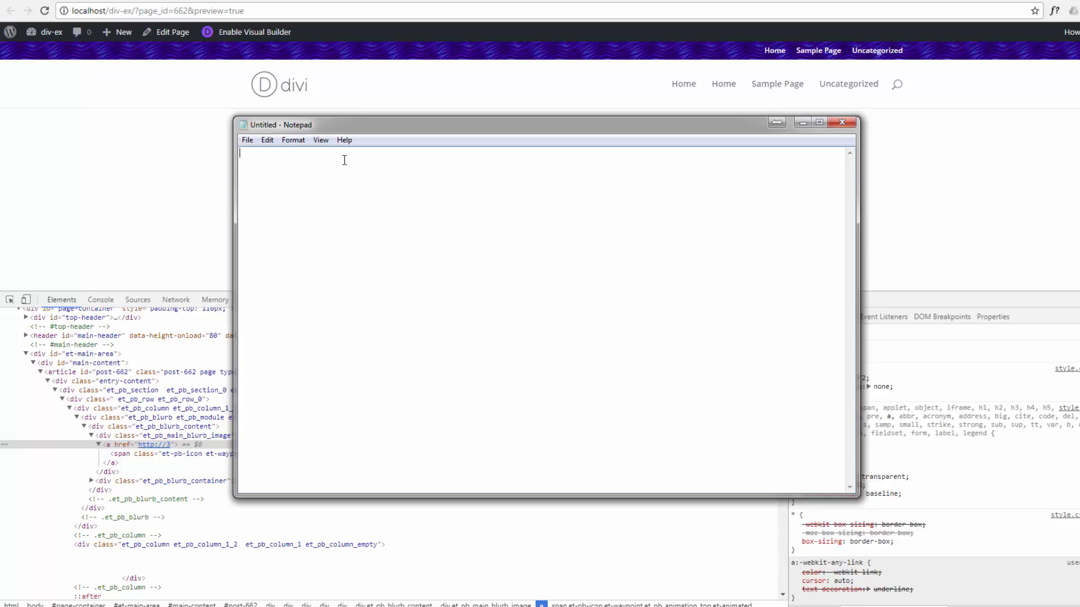
{"action": "key", "text": "ctrl+v"}
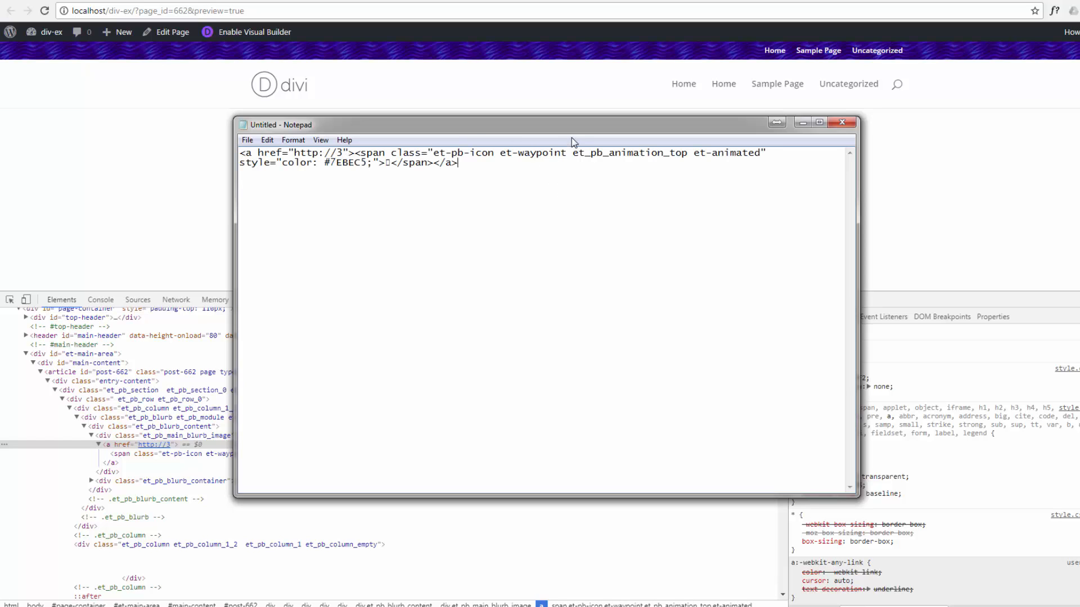
{"action": "left_click_drag", "start_coordinate": [572, 133], "coordinate": [640, 337]}
{"action": "left_click_drag", "start_coordinate": [764, 334], "coordinate": [0, 242]}
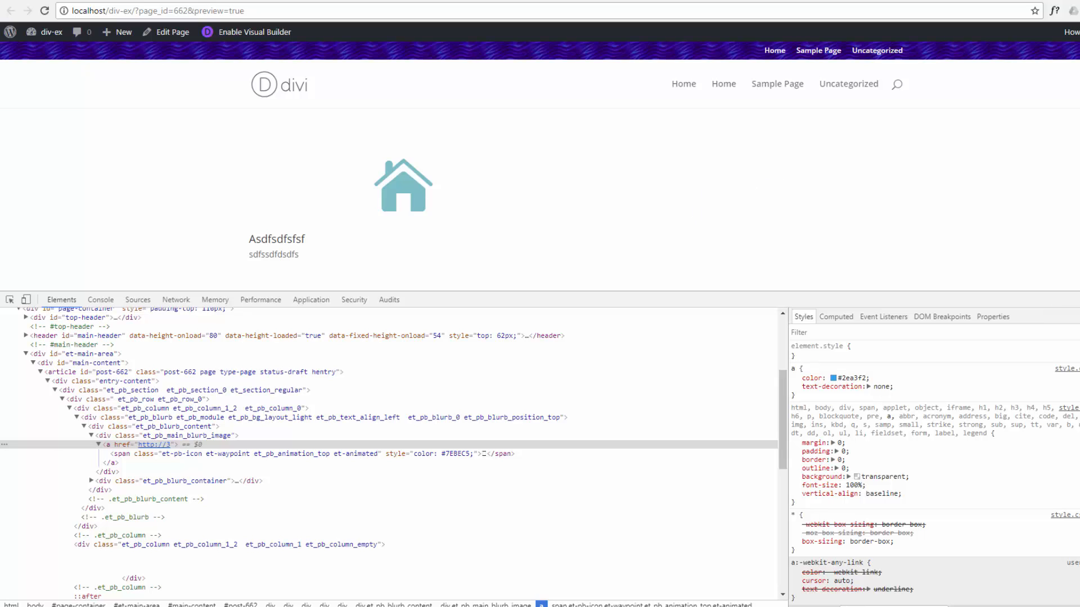
- Close the developer tools, return to the test page's editor, and review the Blurb module's icon choices again
{"action": "key", "text": "F12"}
{"action": "left_click", "coordinate": [528, 0]}
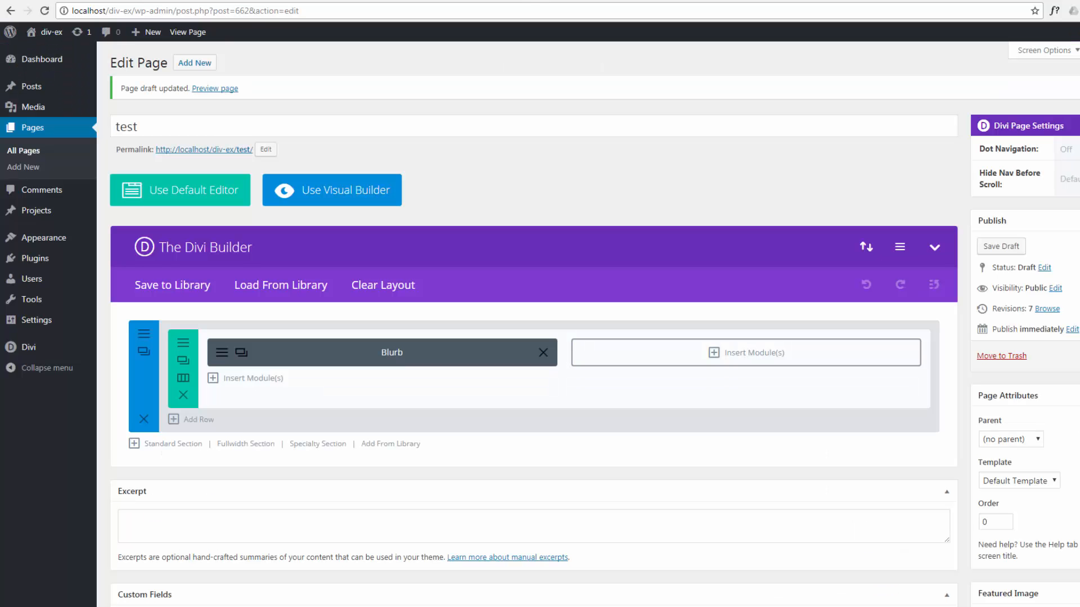
{"action": "left_click", "coordinate": [222, 352]}
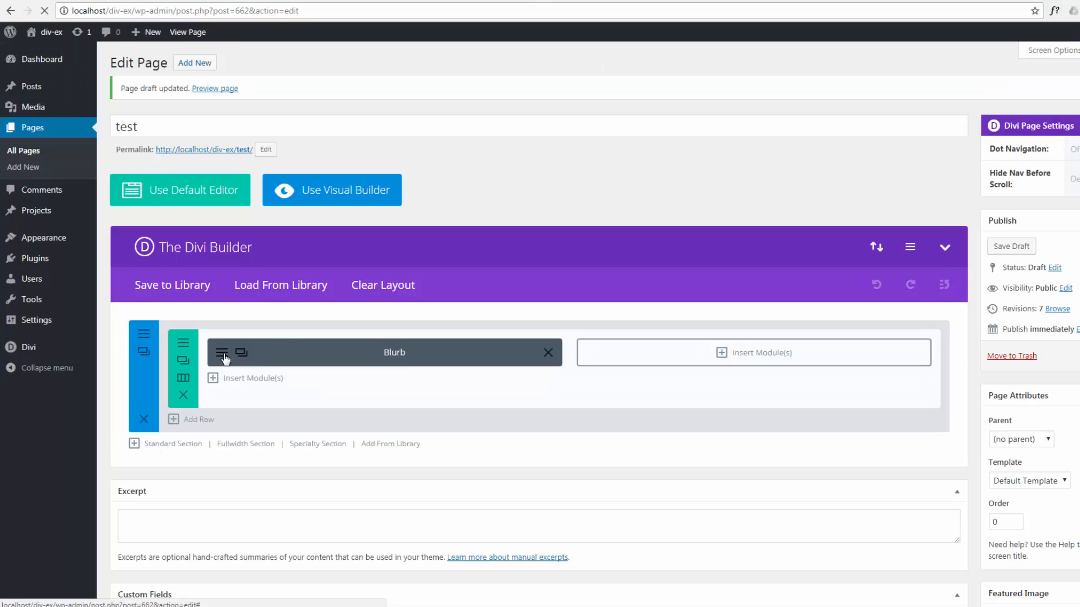
{"action": "scroll", "coordinate": [479, 421], "scroll_direction": "down", "scroll_amount": 10}
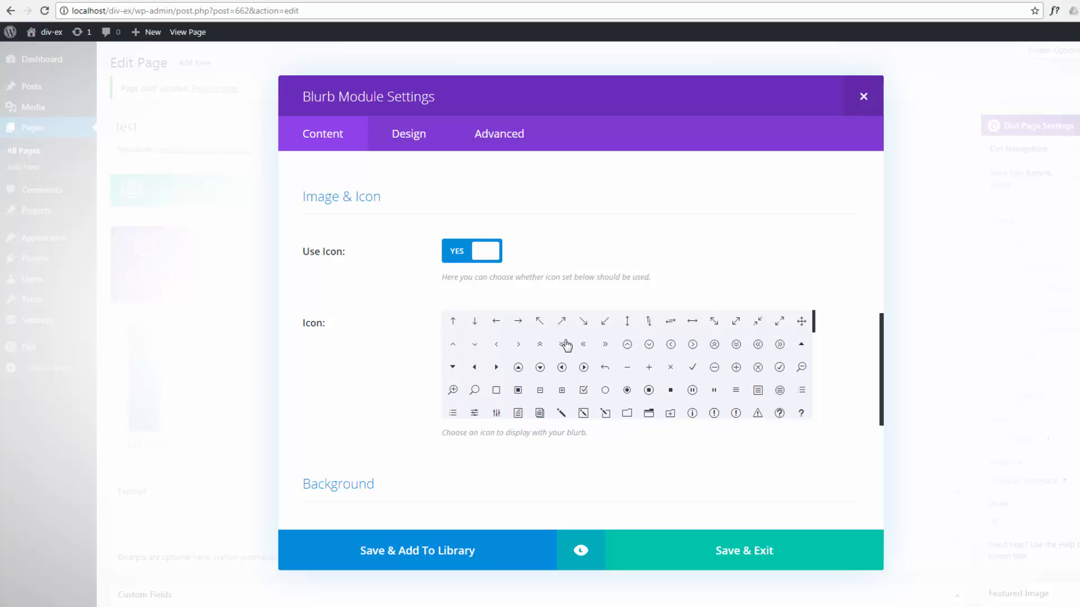
{"action": "left_click", "coordinate": [732, 563]}
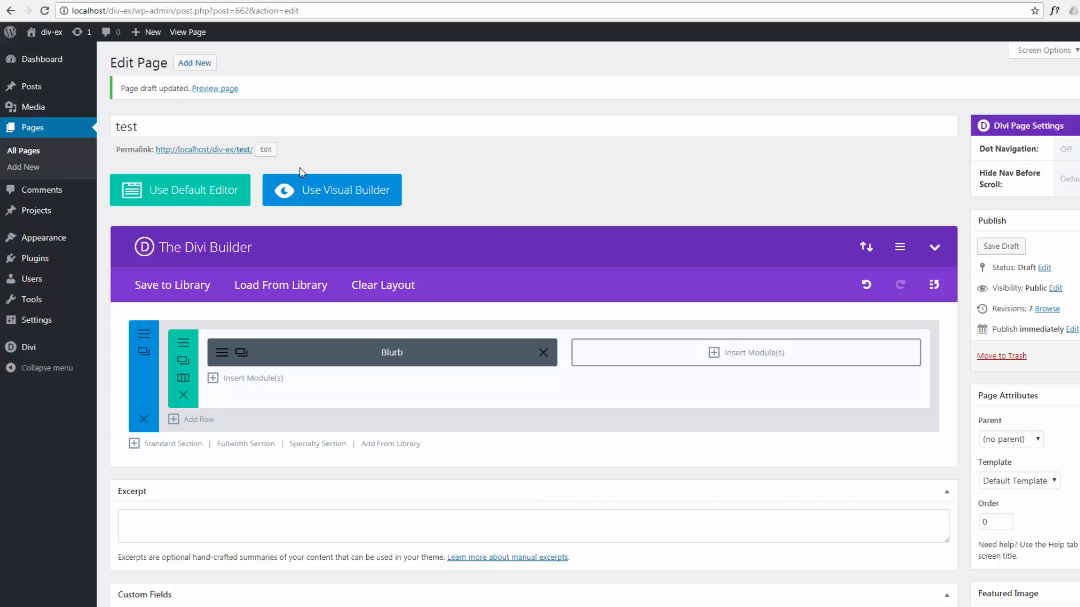
- Open the site's menu management page, leaving the page editor without saving
{"action": "mouse_move", "coordinate": [49, 241]}
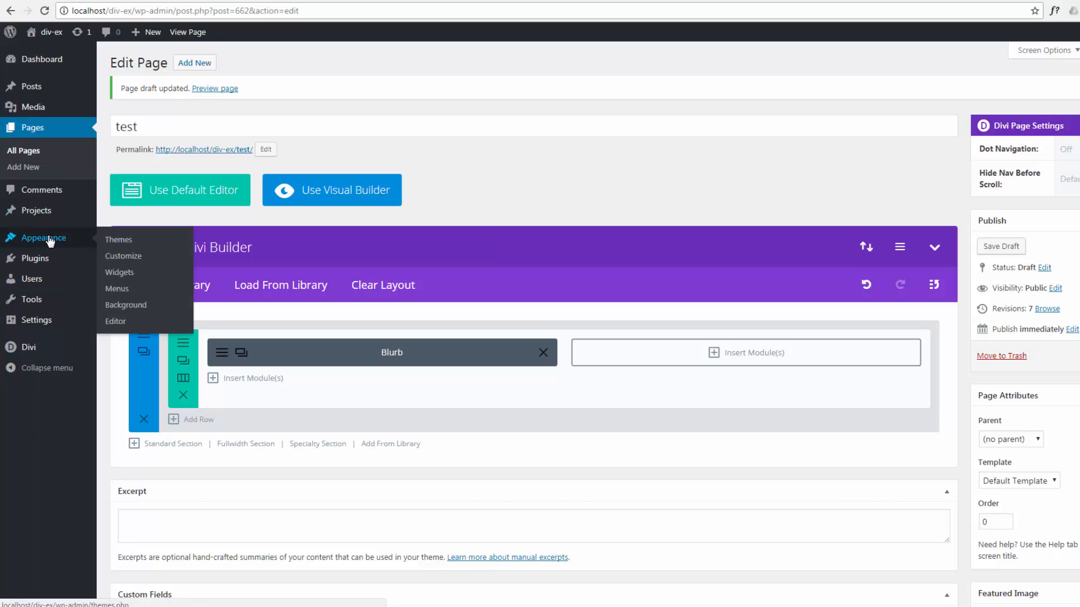
{"action": "left_click", "coordinate": [118, 289]}
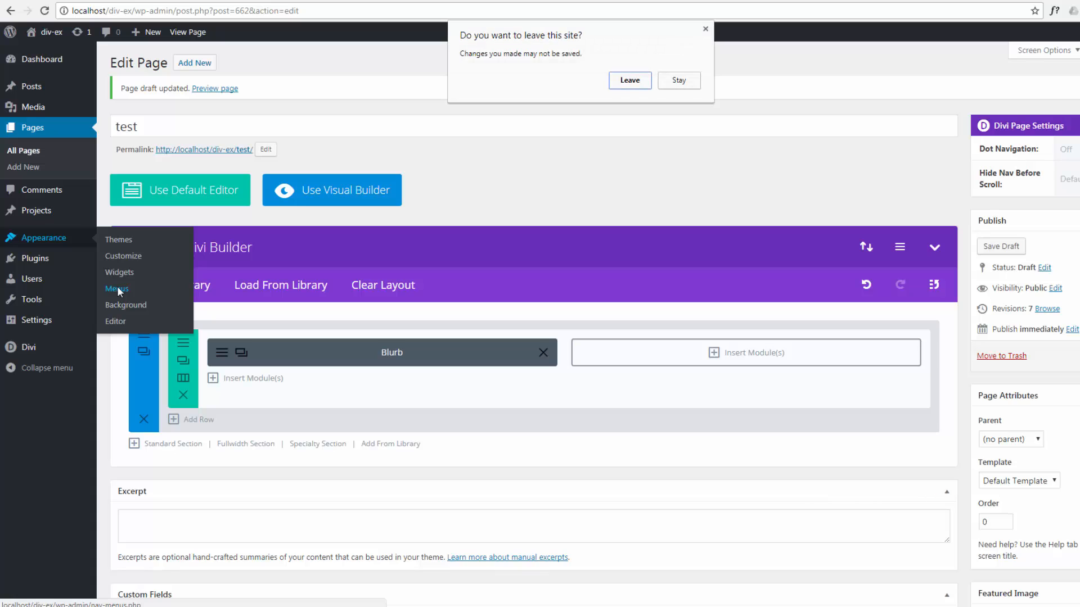
{"action": "left_click", "coordinate": [631, 82]}
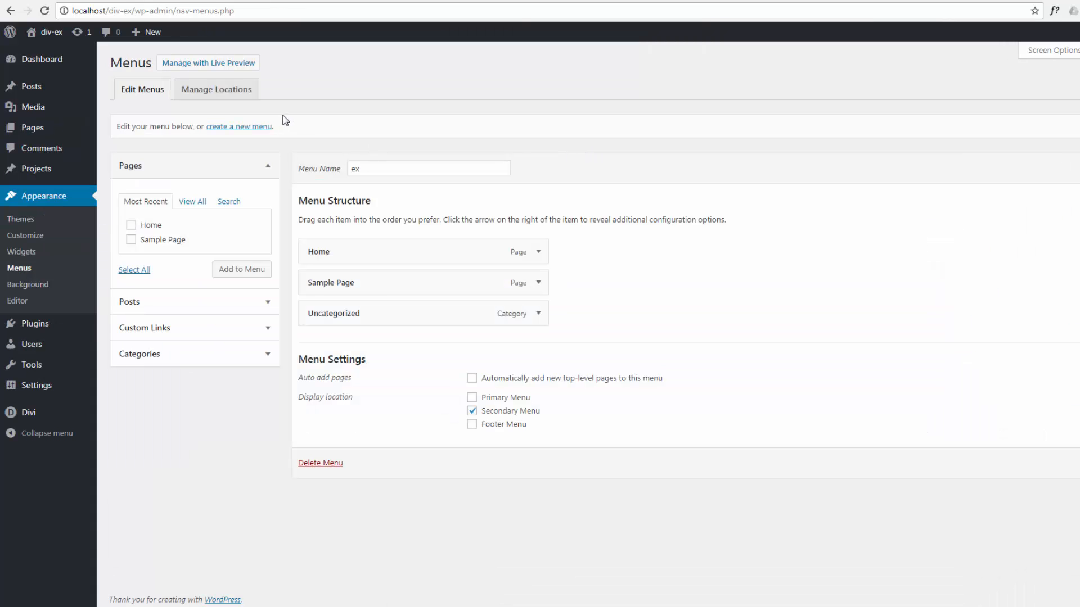
- Create a new menu named "icons"
{"action": "left_click", "coordinate": [253, 130]}
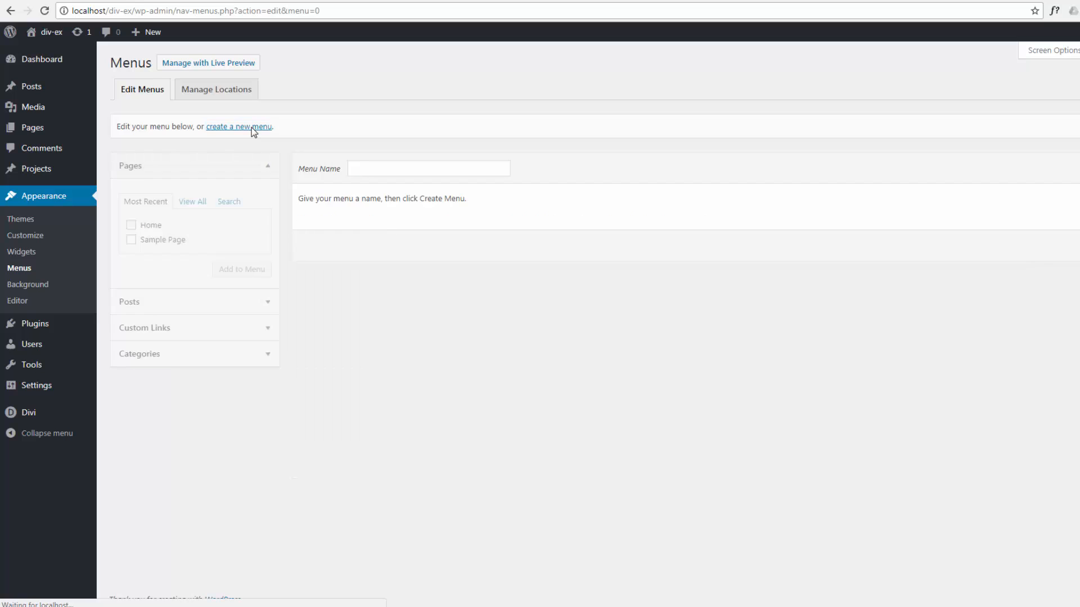
{"action": "left_click", "coordinate": [375, 170]}
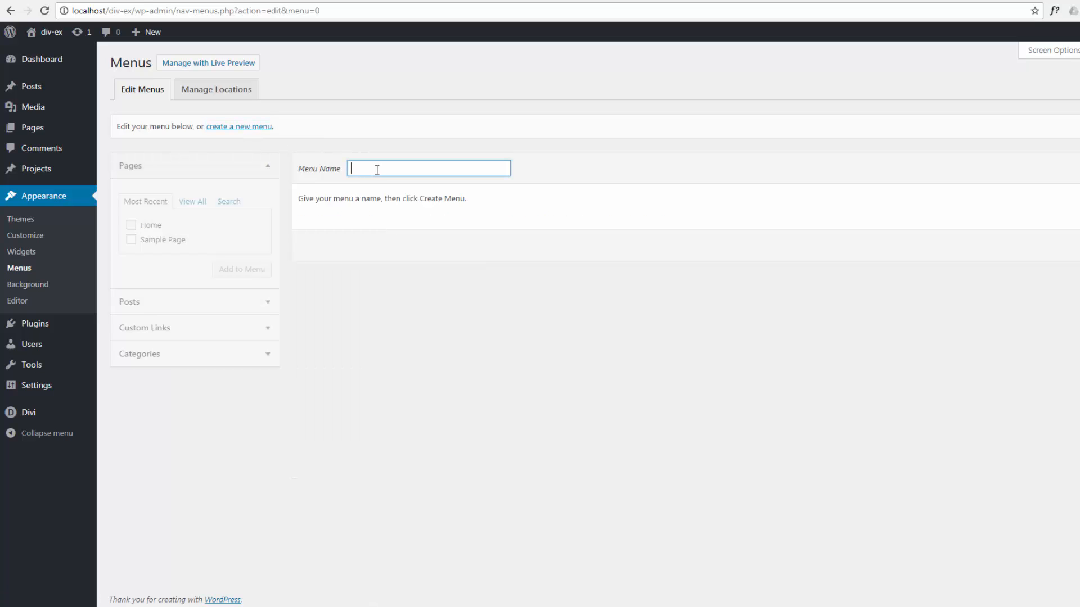
{"action": "type", "text": "ico"}
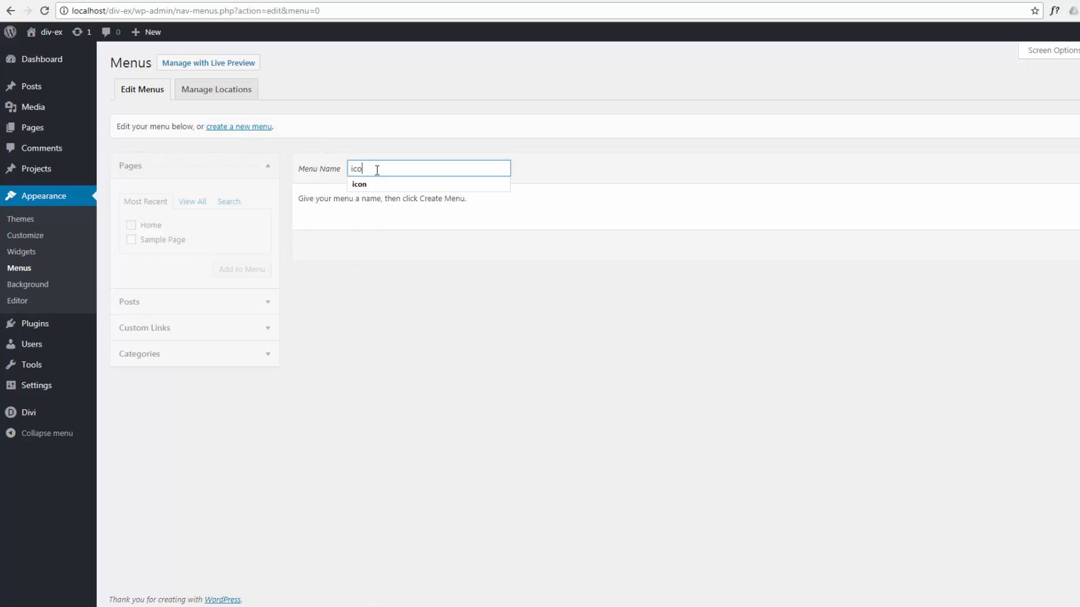
{"action": "type", "text": "ns"}
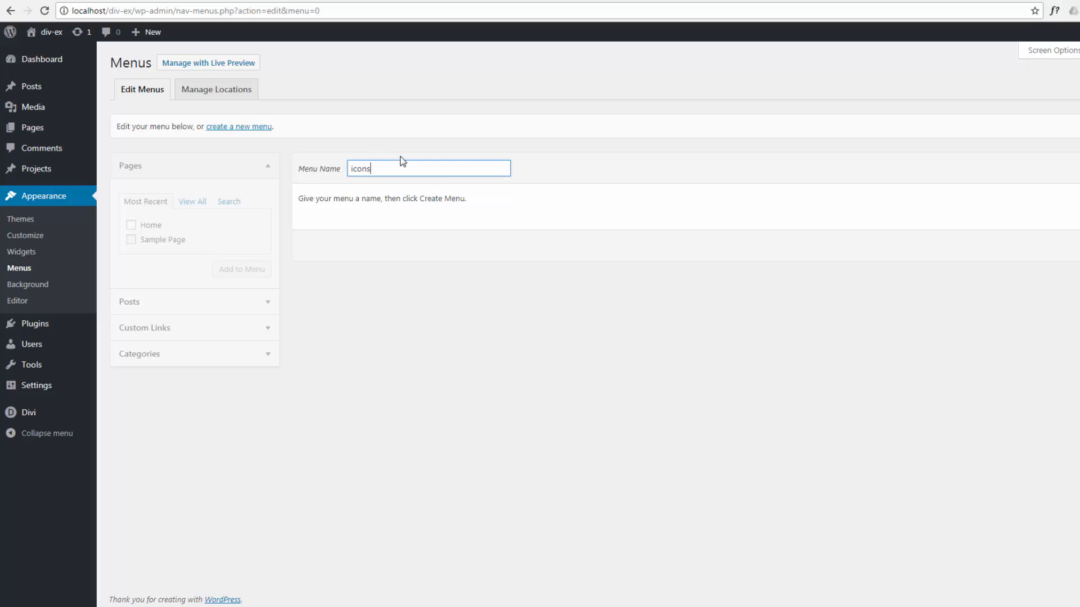
{"action": "left_click", "coordinate": [404, 323]}
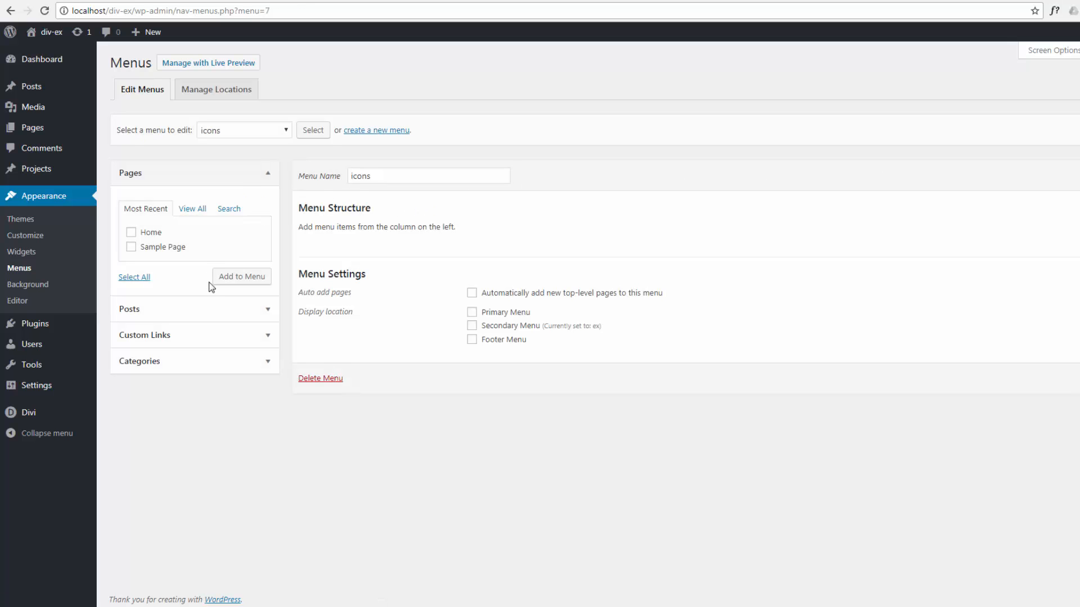
- Start a custom link for the icons menu and set its URL to "#"
{"action": "left_click", "coordinate": [269, 340]}
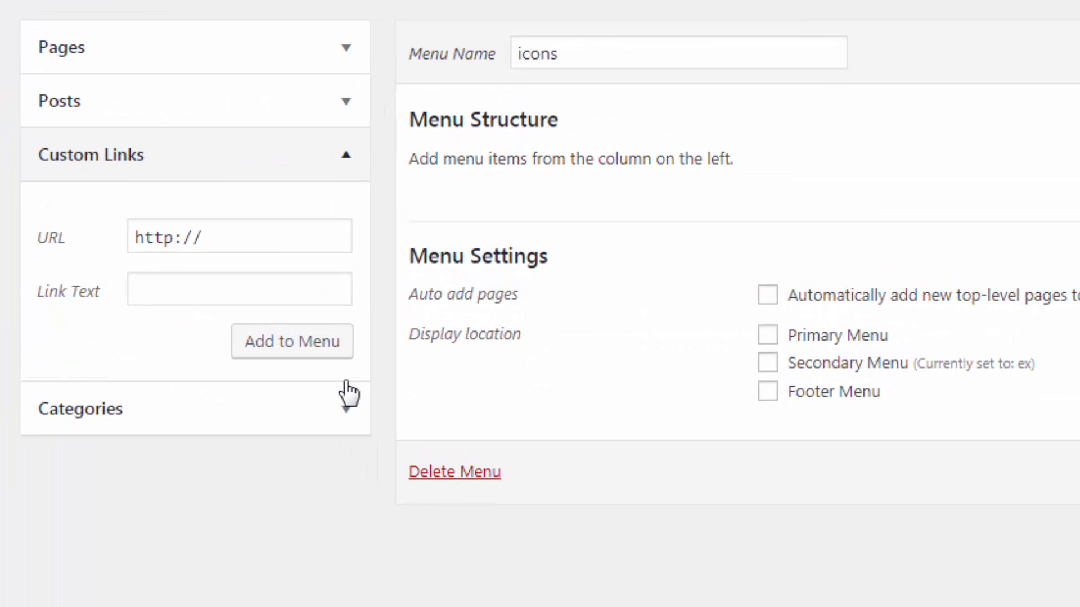
{"action": "left_click", "coordinate": [214, 236]}
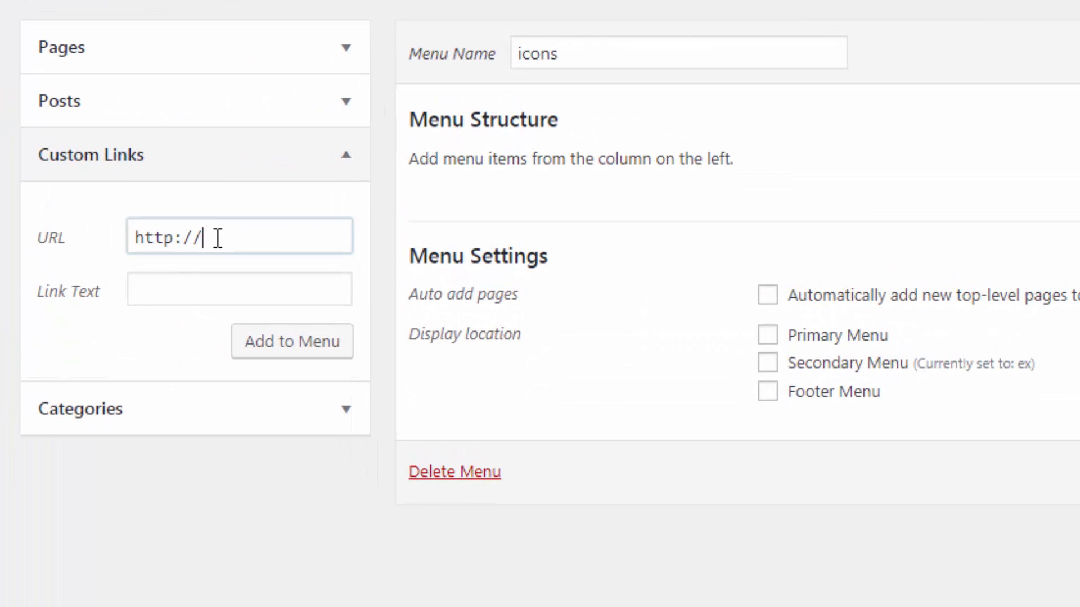
{"action": "left_click_drag", "start_coordinate": [214, 236], "coordinate": [113, 243]}
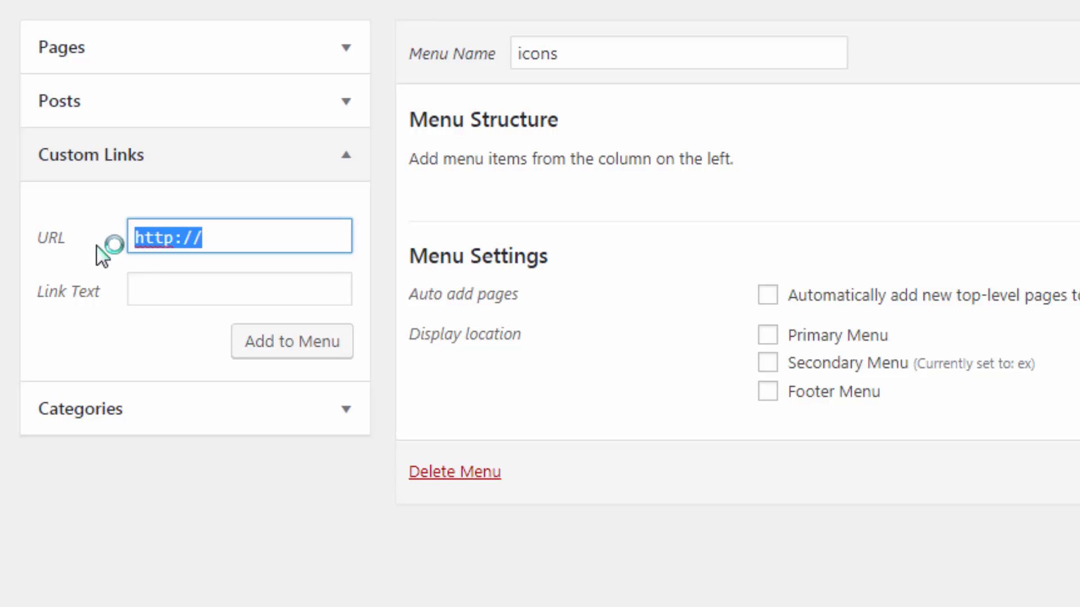
{"action": "type", "text": "#"}
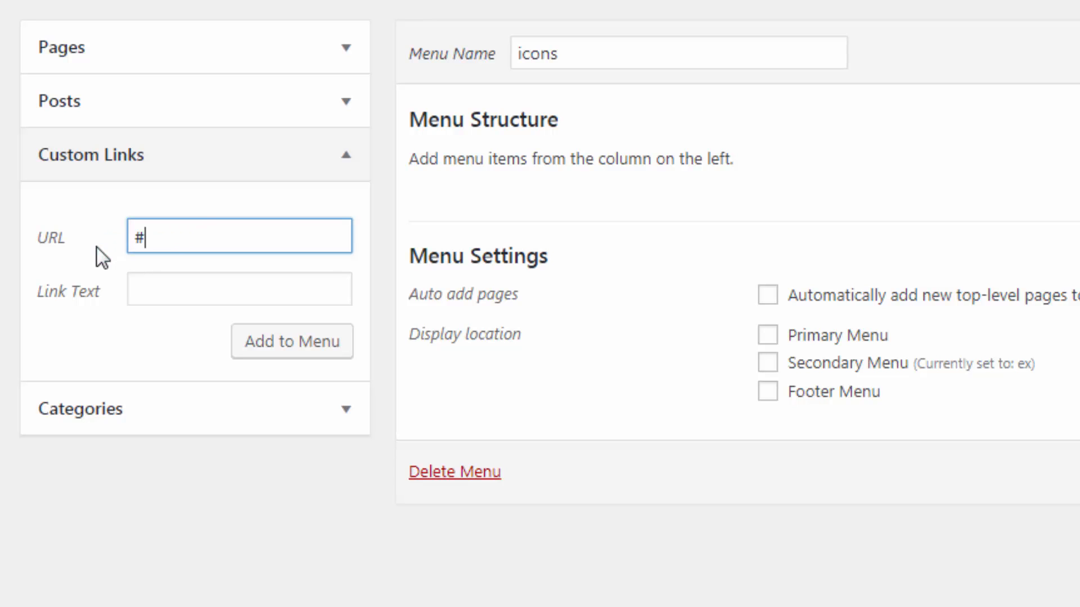
{"action": "left_click", "coordinate": [133, 339]}
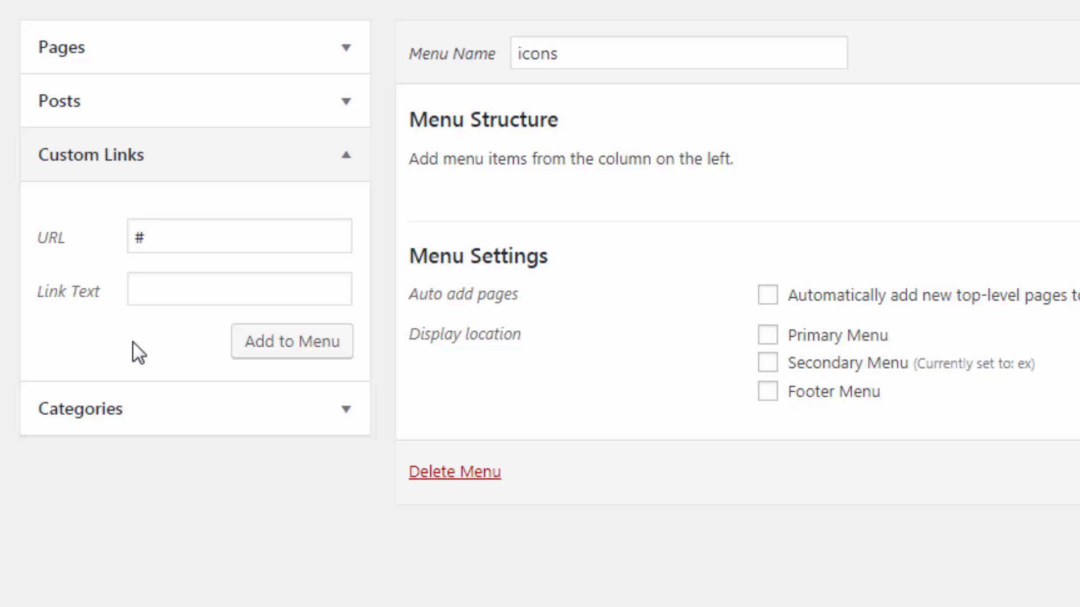
- Copy the house icon's HTML from Notepad, paste it as the custom link's text, and add the link to the menu
{"action": "left_click", "coordinate": [135, 290]}
{"action": "key", "text": "alt+Tab"}
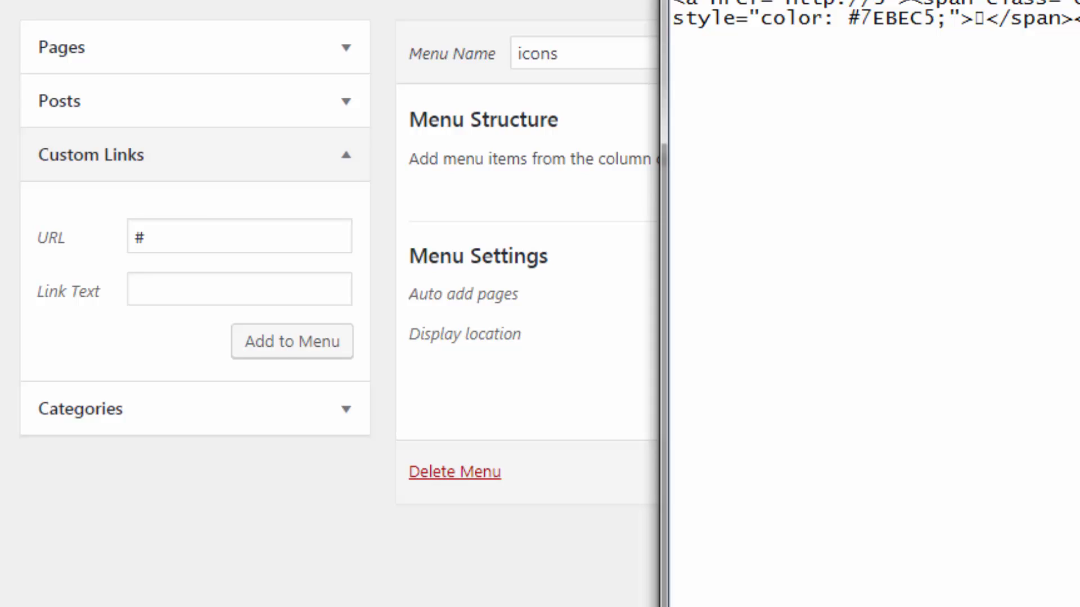
{"action": "left_click_drag", "start_coordinate": [1079, 19], "coordinate": [677, 1]}
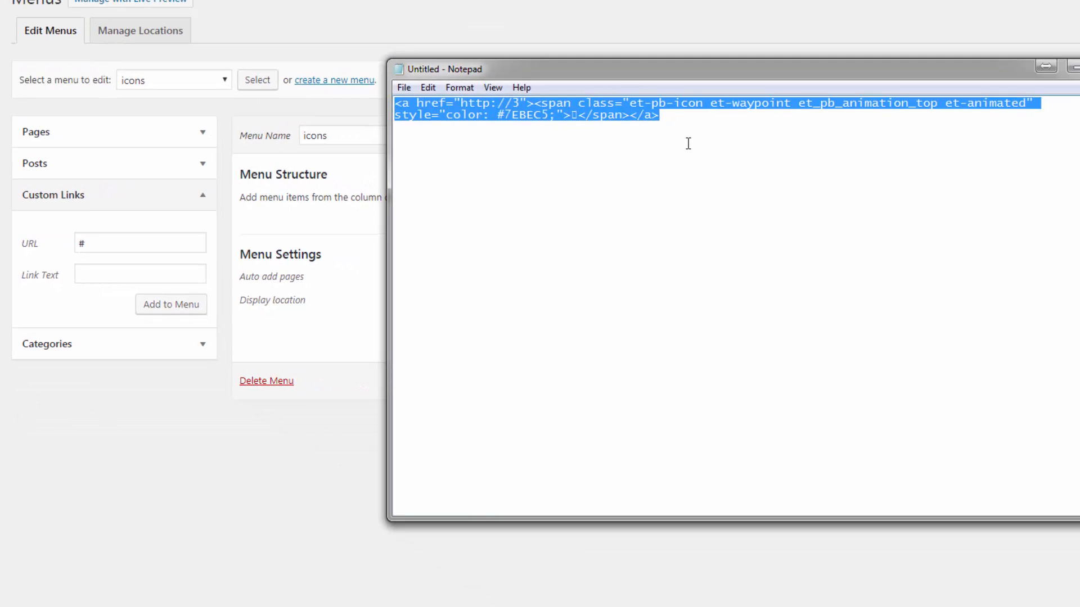
{"action": "left_click", "coordinate": [1075, 67]}
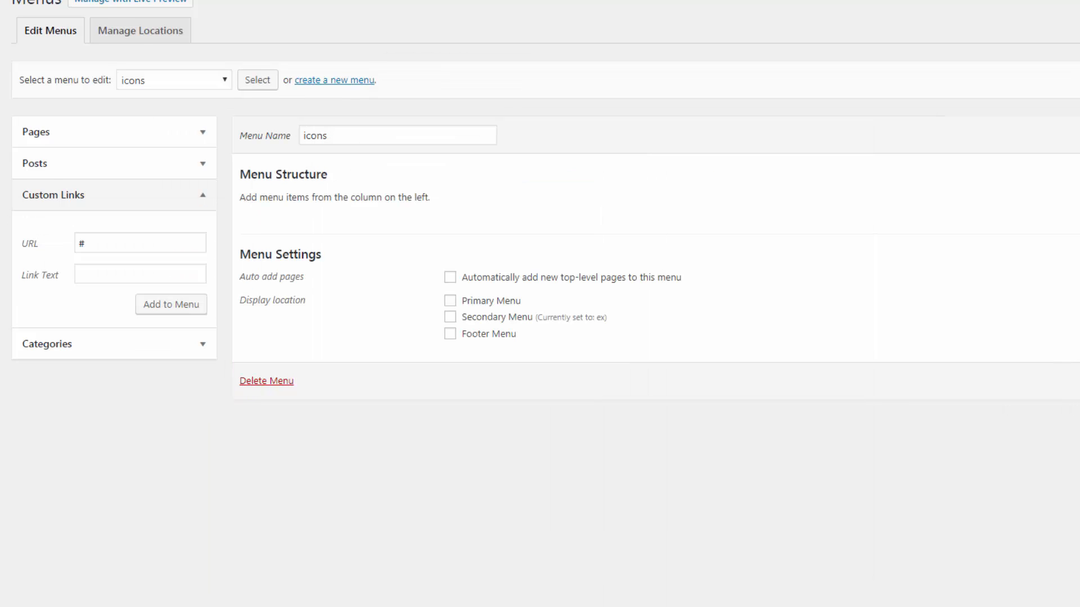
{"action": "left_click", "coordinate": [82, 276]}
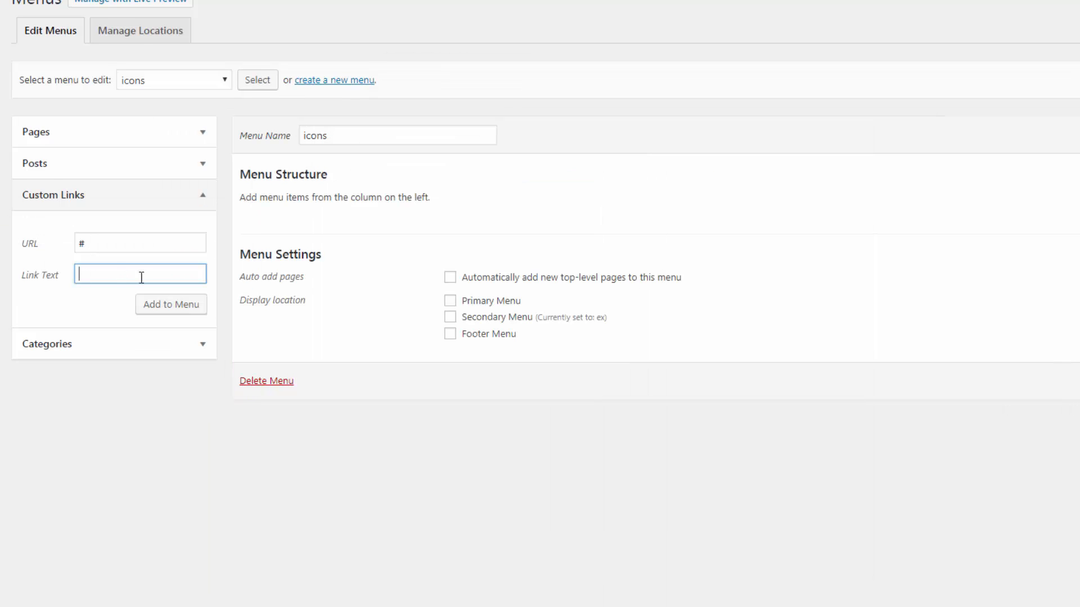
{"action": "key", "text": "ctrl+v"}
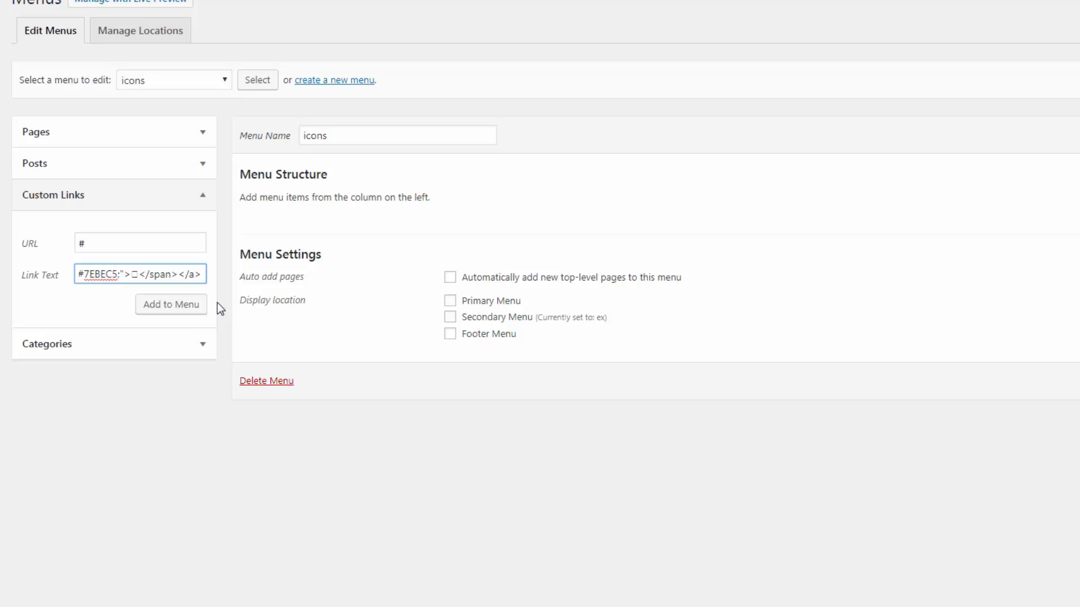
{"action": "left_click", "coordinate": [181, 308]}
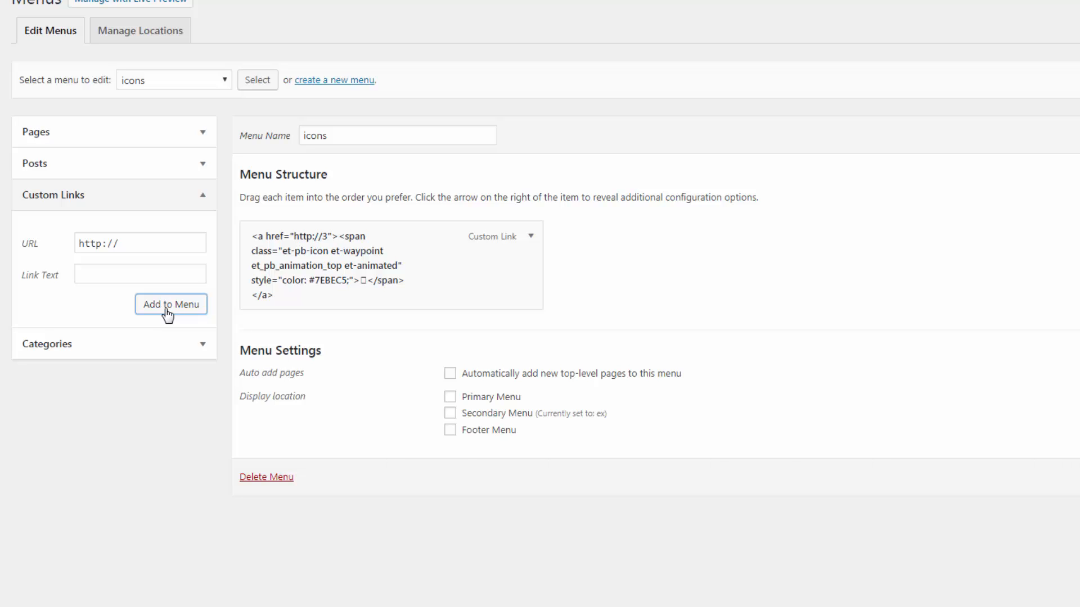
- Add a second custom link with the same icon HTML as its text and "#" as its URL, and save the menu
{"action": "left_click", "coordinate": [102, 273]}
{"action": "type", "text": "<a href=\"http://3\"><span class=\"et-pb-icon et-waypoint et_pb_animation_top et-animated\" style=\"color: #7EBEC5;\">□</span></a>"}
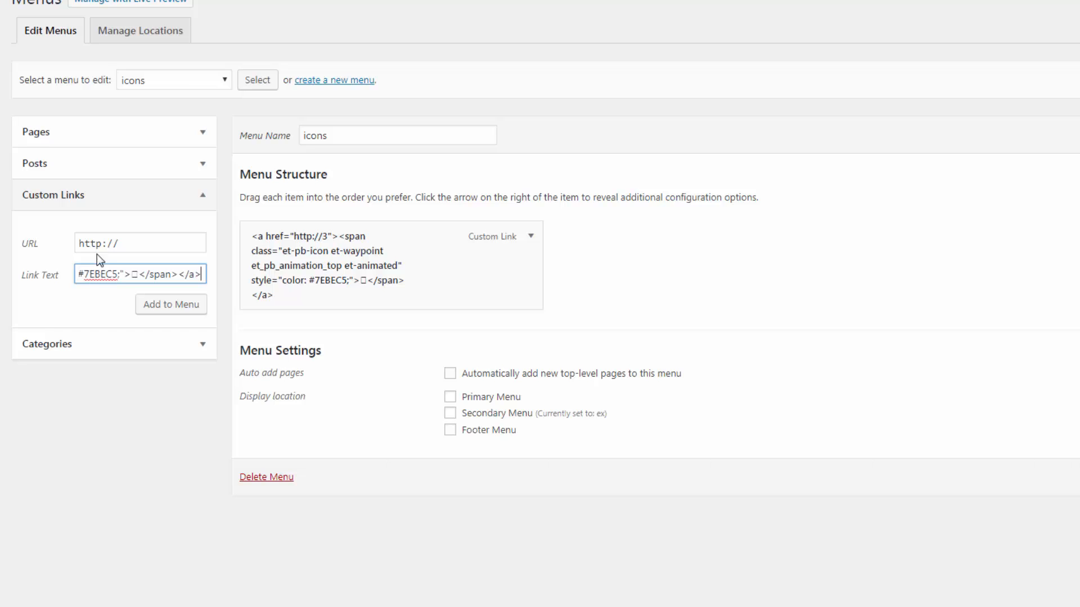
{"action": "left_click_drag", "start_coordinate": [125, 238], "coordinate": [39, 242]}
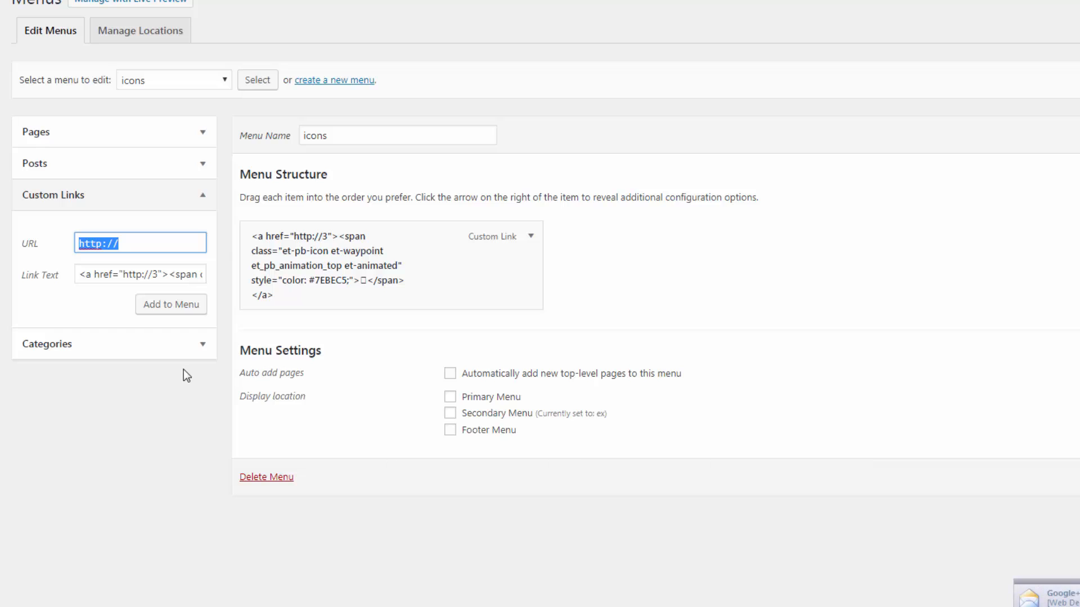
{"action": "type", "text": "#"}
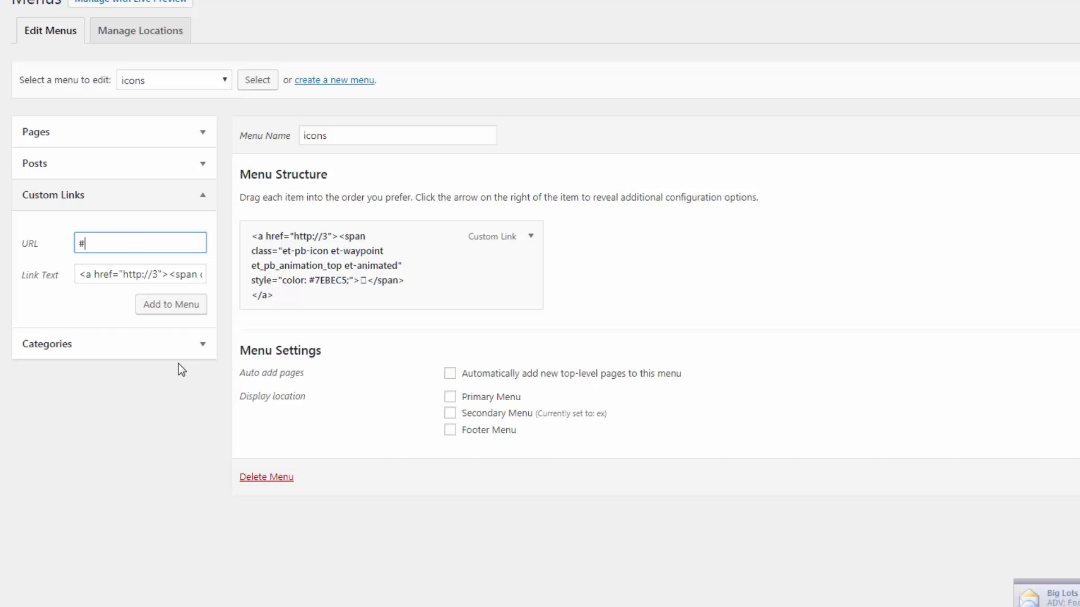
{"action": "left_click", "coordinate": [174, 309]}
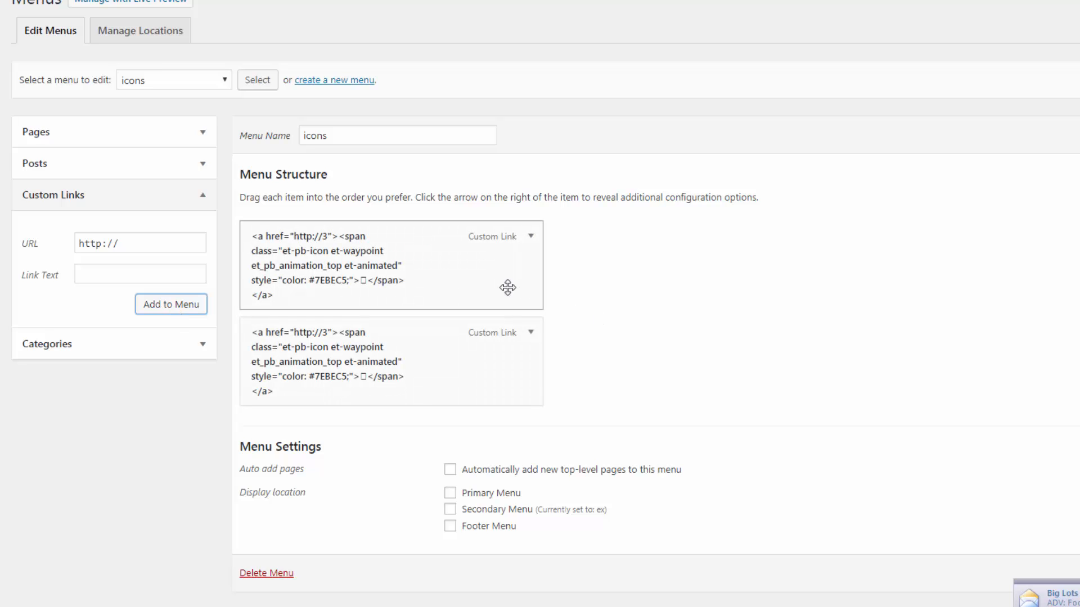
{"action": "left_click", "coordinate": [1018, 105]}
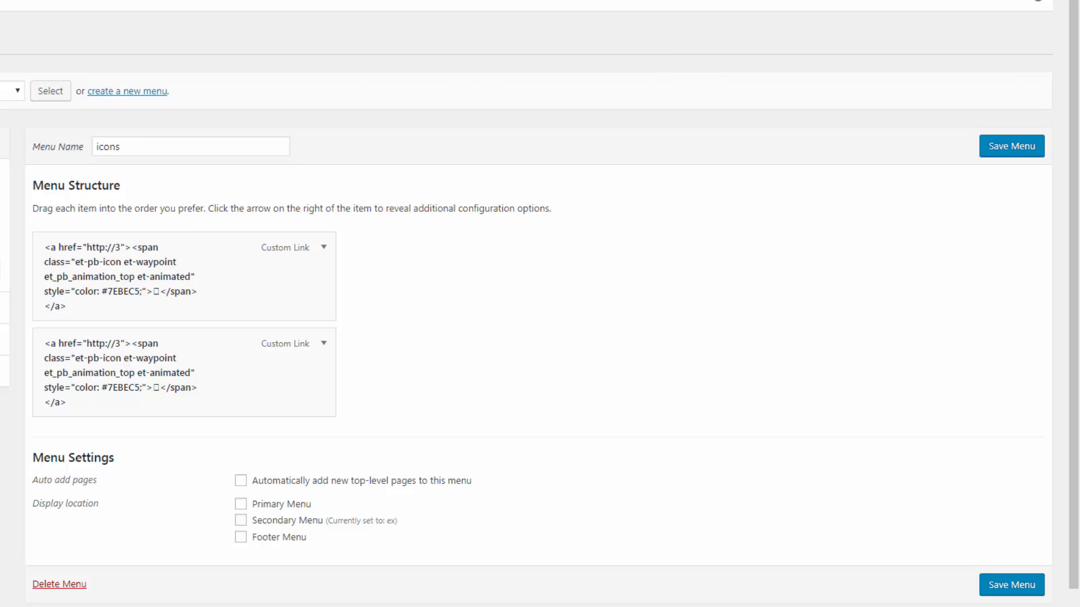
- Open the Divi theme customizer and assign the icons menu to the Primary Menu location
{"action": "mouse_move", "coordinate": [50, 365]}
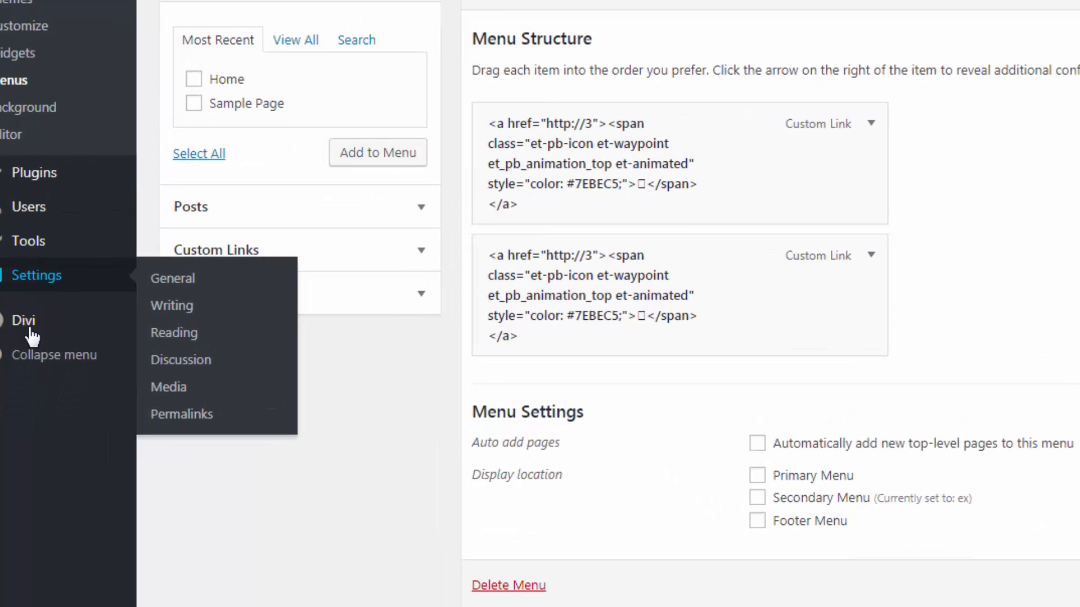
{"action": "mouse_move", "coordinate": [21, 402]}
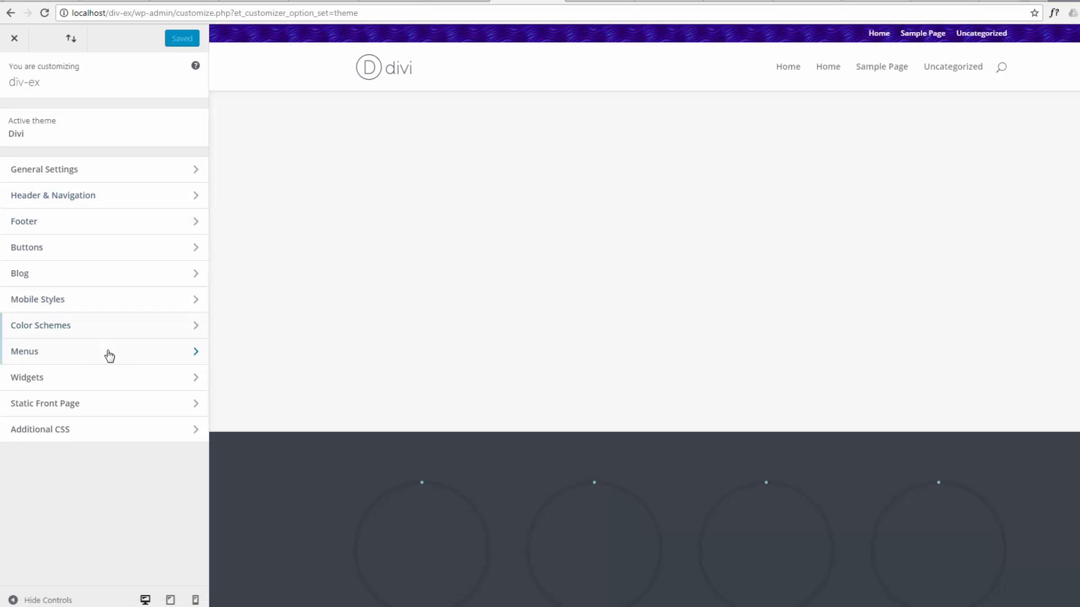
{"action": "left_click", "coordinate": [109, 355]}
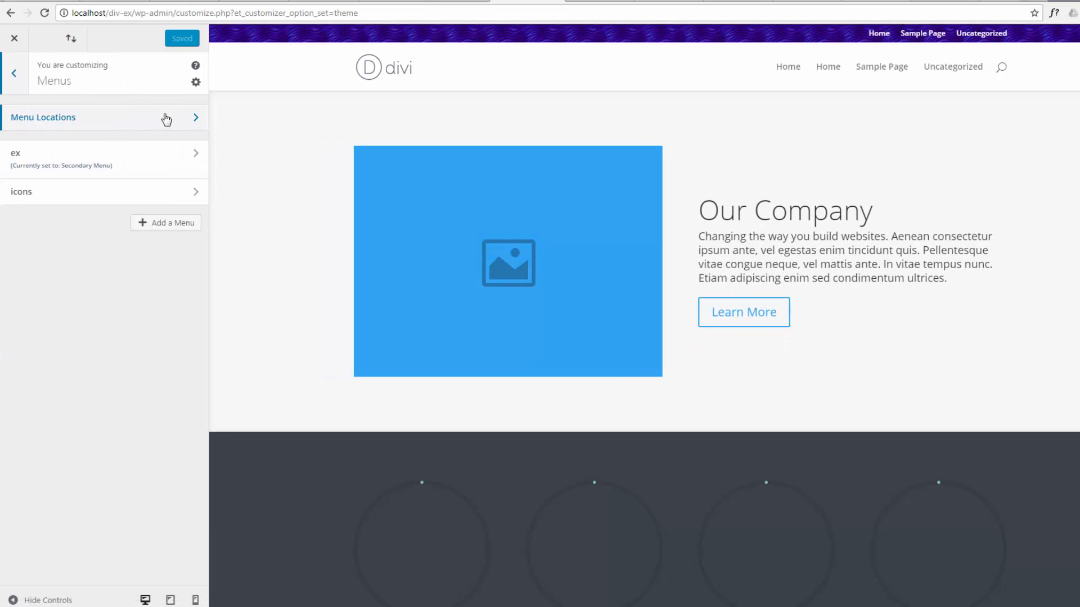
{"action": "left_click", "coordinate": [191, 123]}
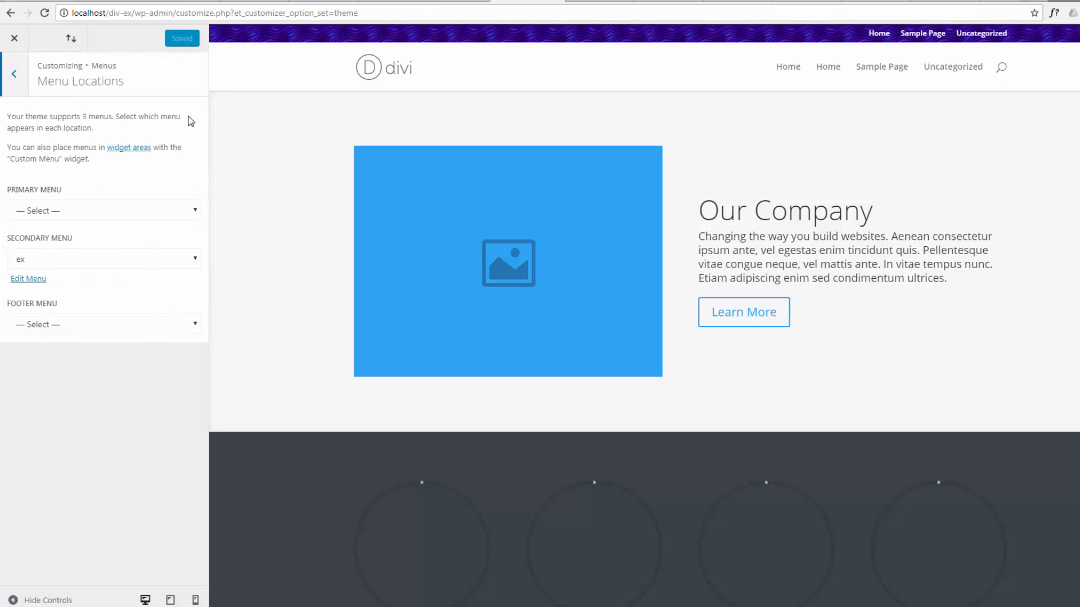
{"action": "left_click", "coordinate": [195, 212]}
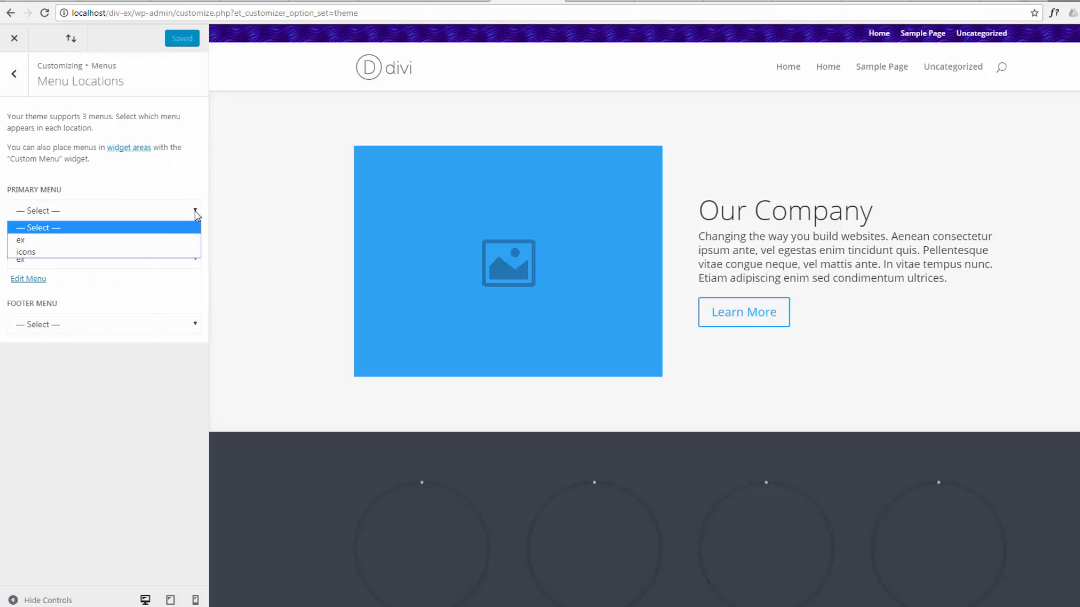
{"action": "left_click", "coordinate": [121, 252]}
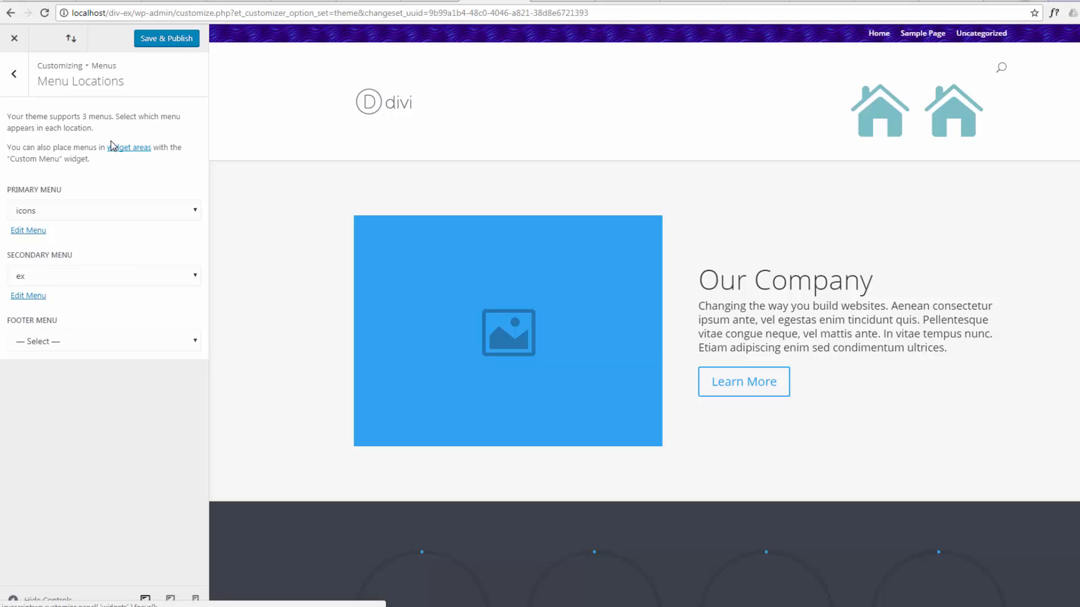
- In the header format settings, try the Centered Inline Logo header style and switch the style to Centered
{"action": "left_click", "coordinate": [14, 77]}
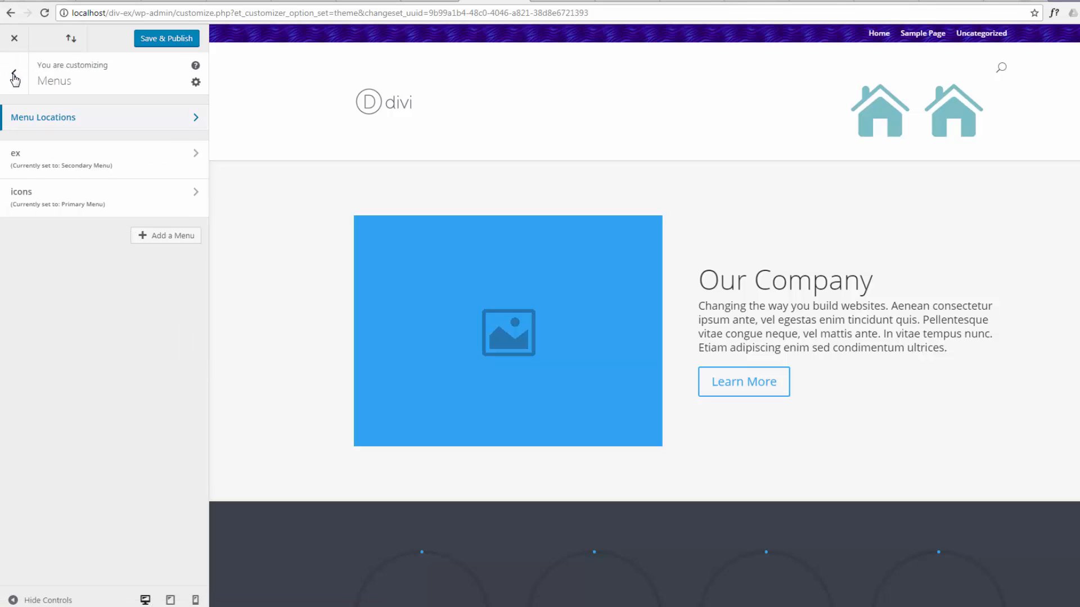
{"action": "left_click", "coordinate": [15, 77]}
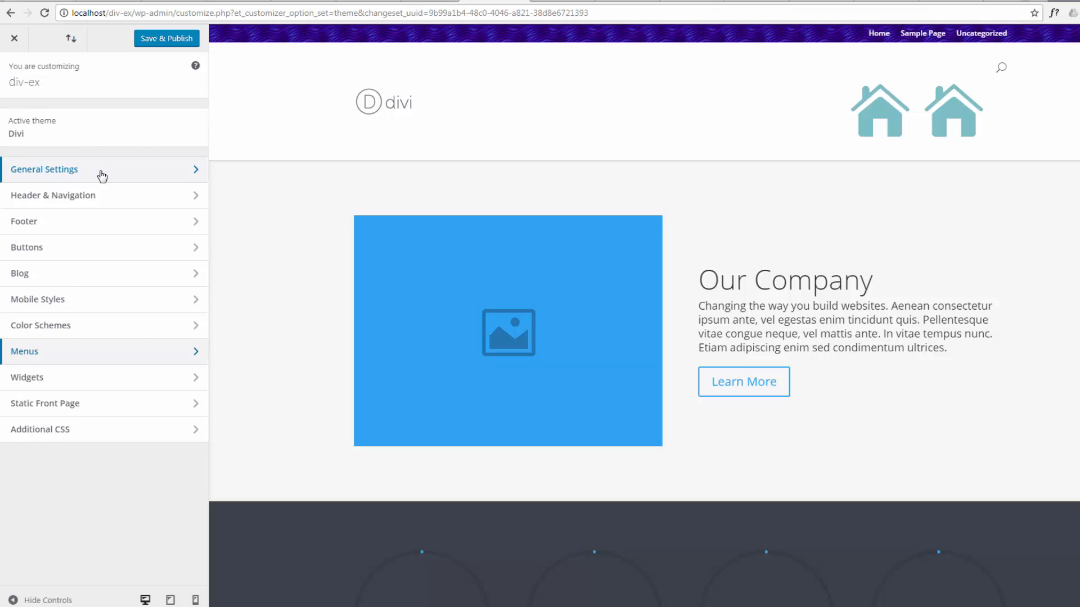
{"action": "left_click", "coordinate": [110, 196]}
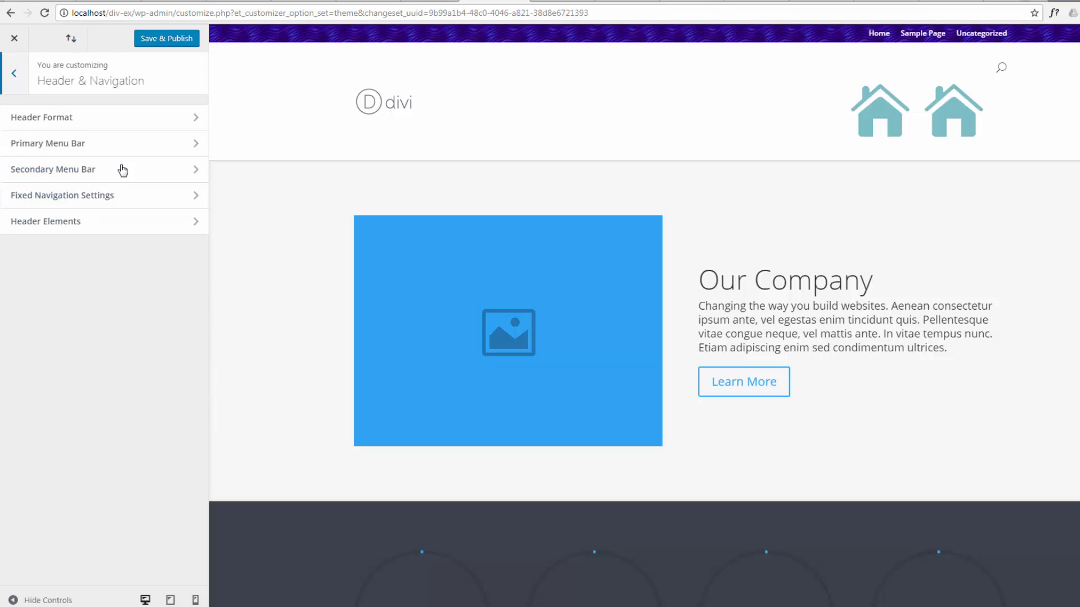
{"action": "left_click", "coordinate": [130, 125]}
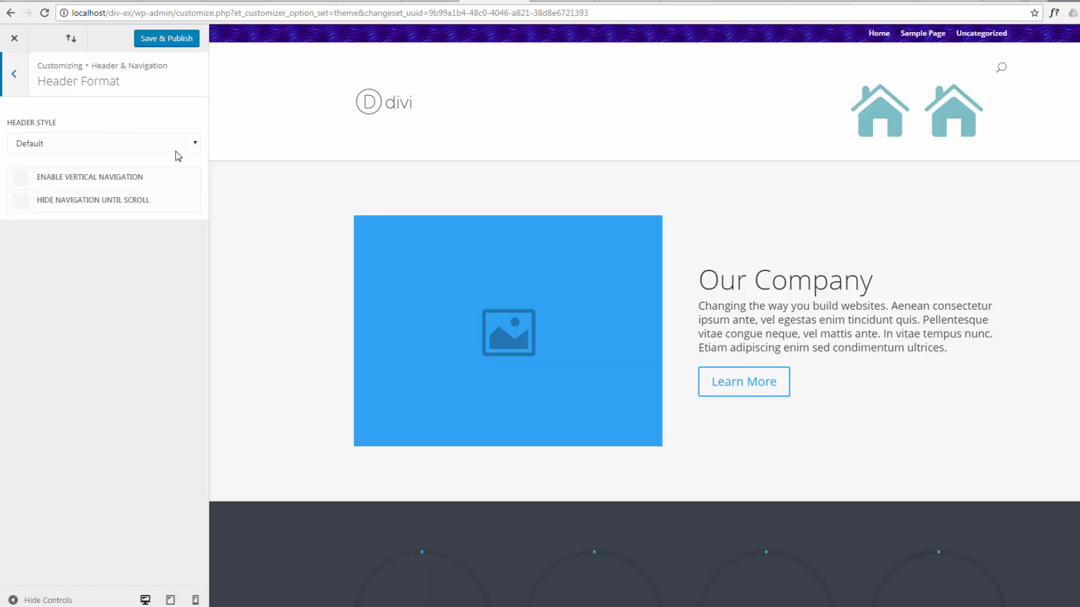
{"action": "left_click", "coordinate": [195, 146]}
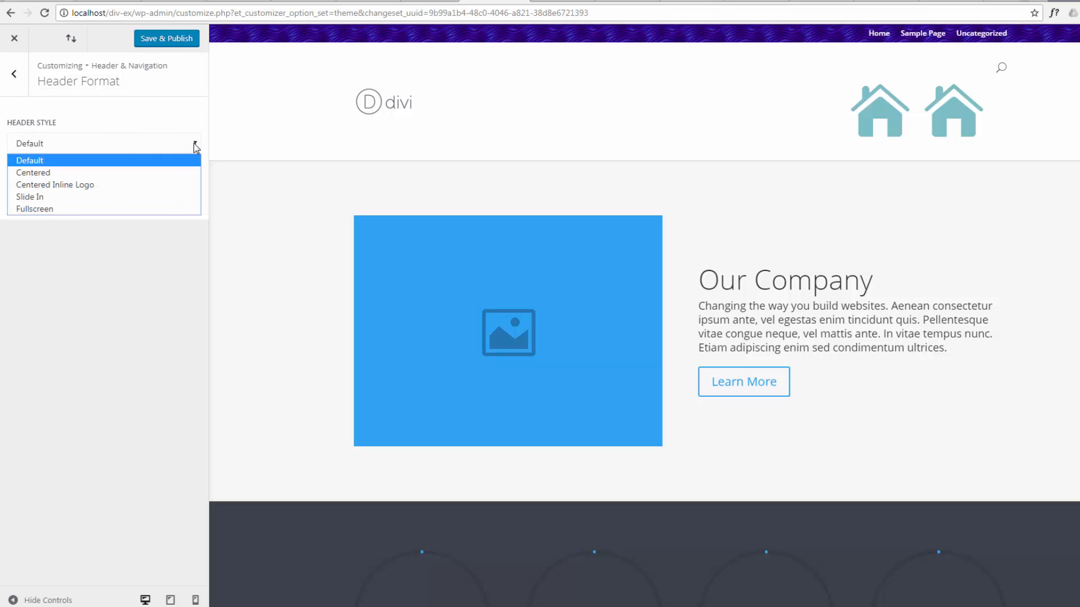
{"action": "left_click", "coordinate": [129, 184]}
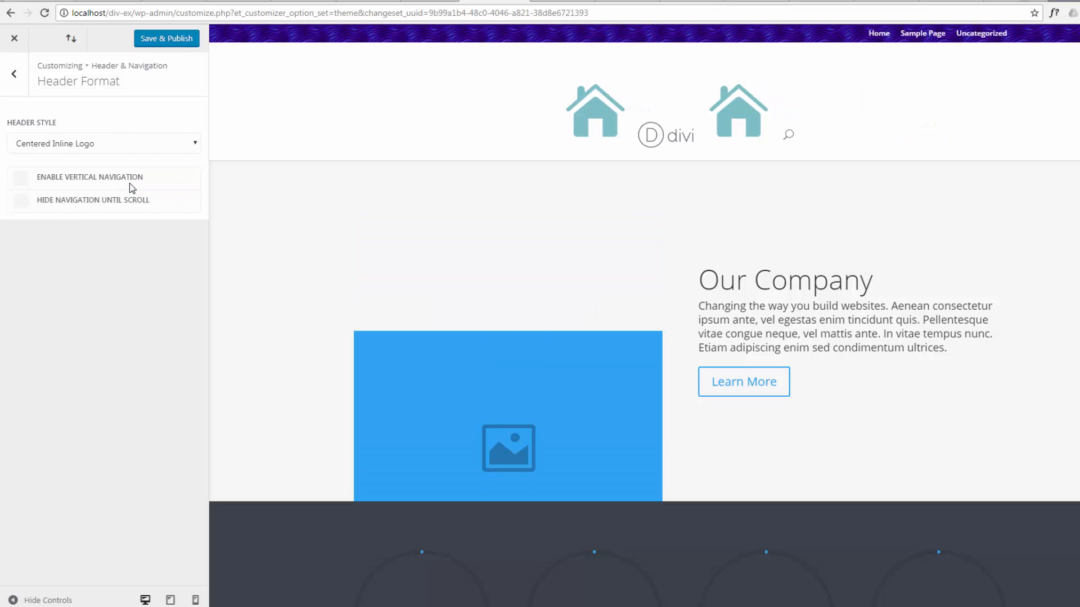
{"action": "left_click", "coordinate": [195, 145]}
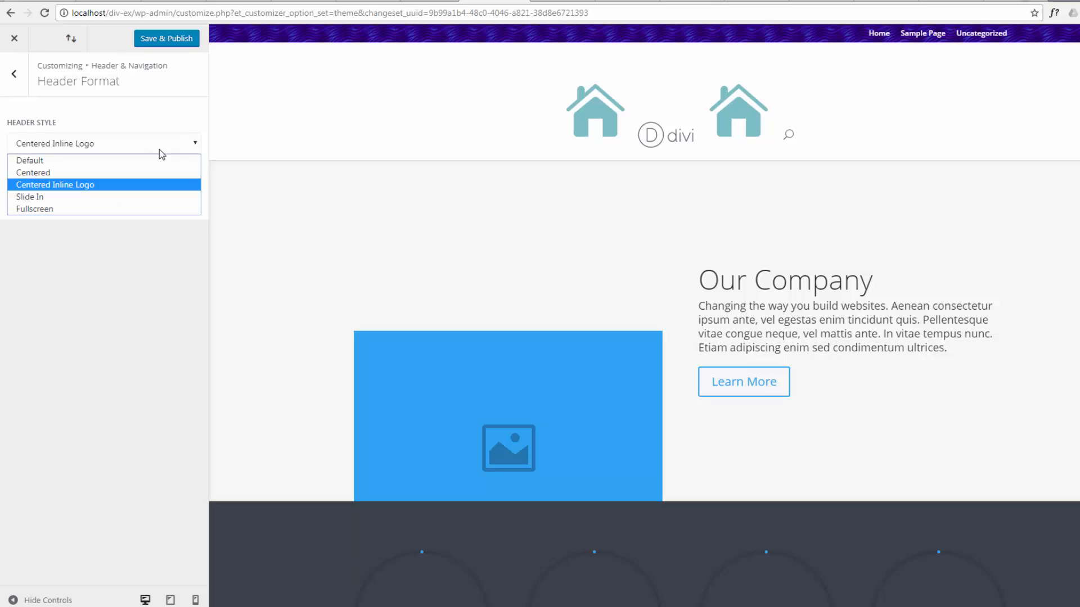
{"action": "left_click", "coordinate": [127, 173]}
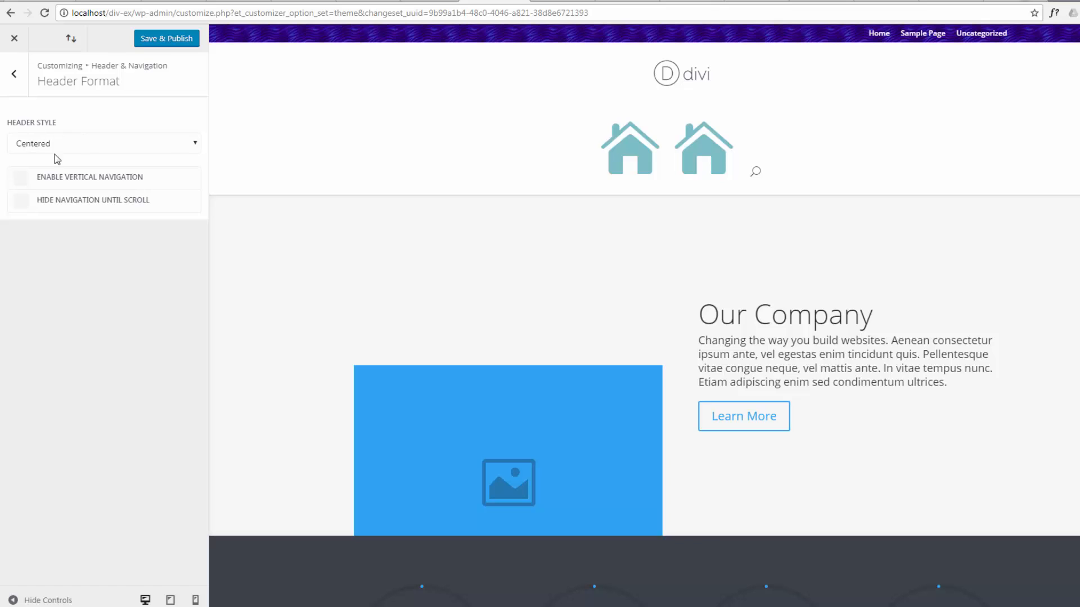
- Set the header style to Centered Inline Logo, publish the change, and close the customizer
{"action": "left_click", "coordinate": [201, 140]}
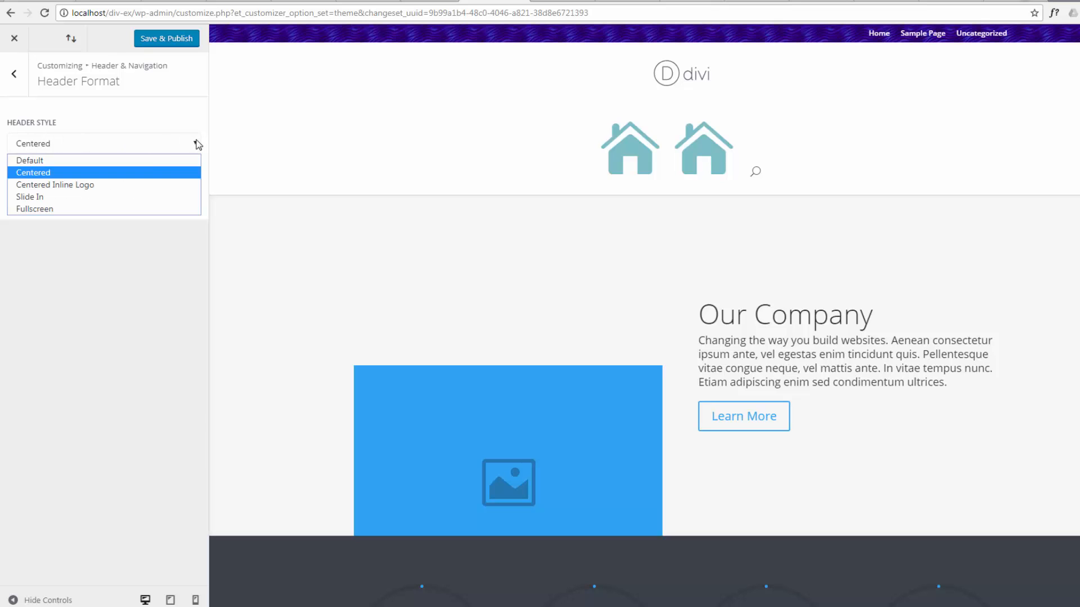
{"action": "left_click", "coordinate": [144, 184]}
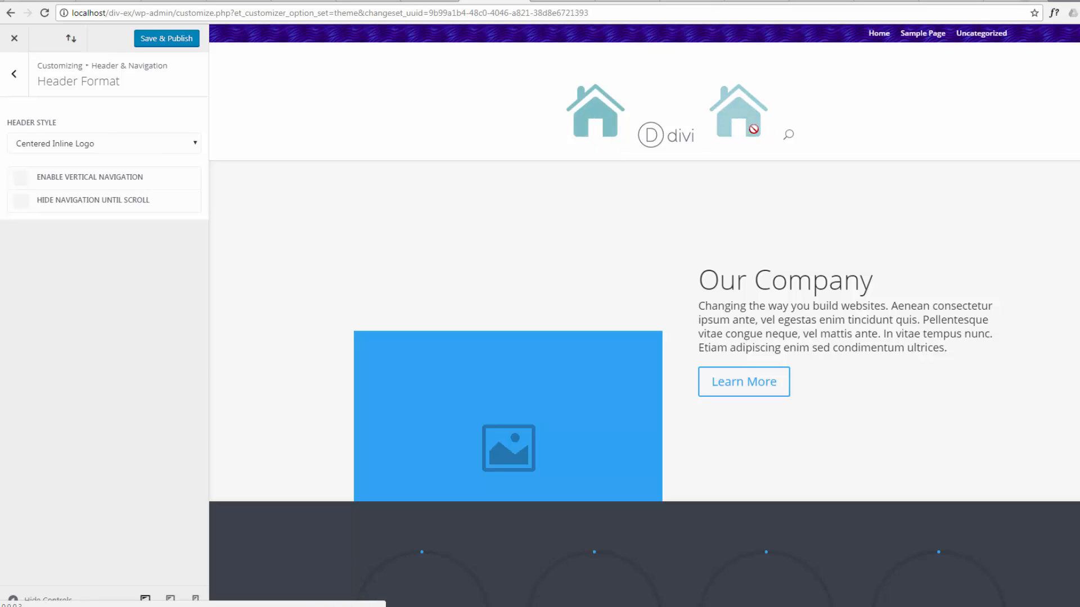
{"action": "left_click", "coordinate": [156, 41]}
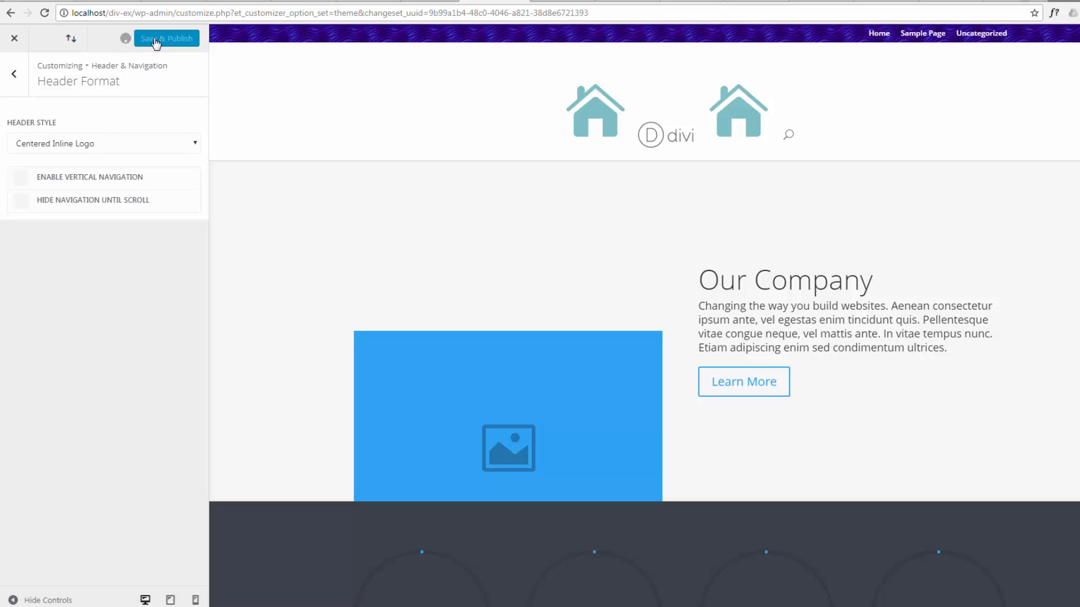
{"action": "left_click", "coordinate": [16, 40]}
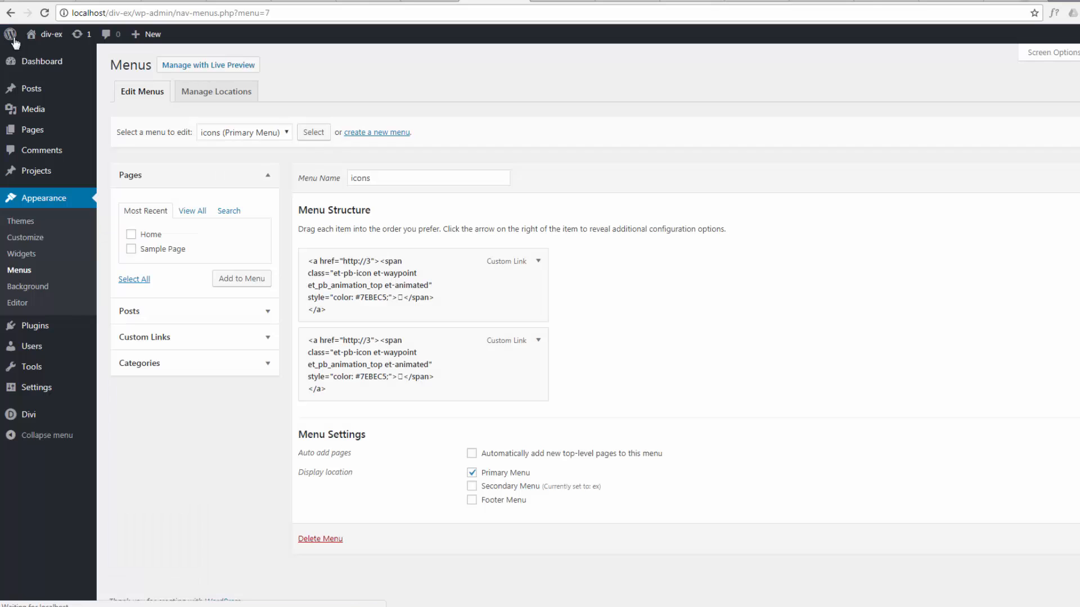
- Append `<br><h3>Title</h3><br><p>Icon Text</P>` to the end of the icon HTML in Notepad
{"action": "left_click", "coordinate": [538, 262]}
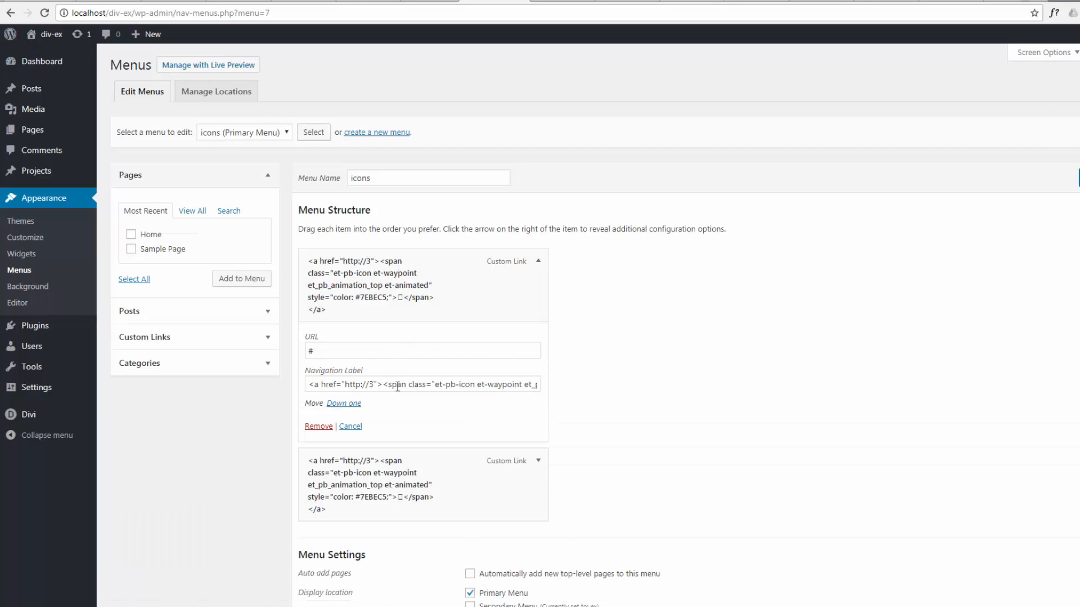
{"action": "left_click", "coordinate": [429, 385]}
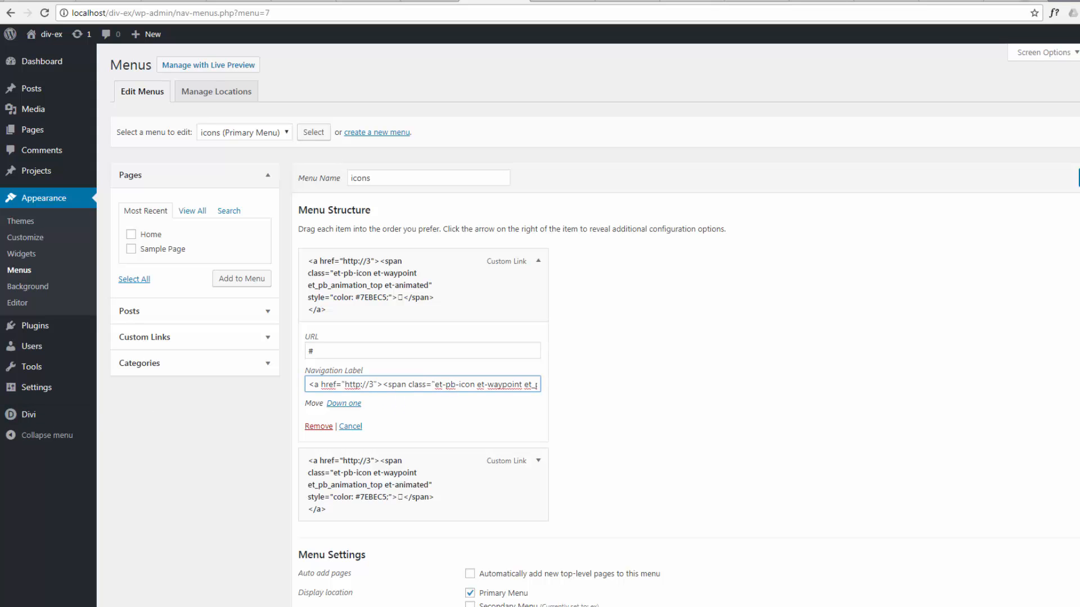
{"action": "left_click_drag", "start_coordinate": [0, 179], "coordinate": [785, 211]}
{"action": "left_click", "coordinate": [636, 240]}
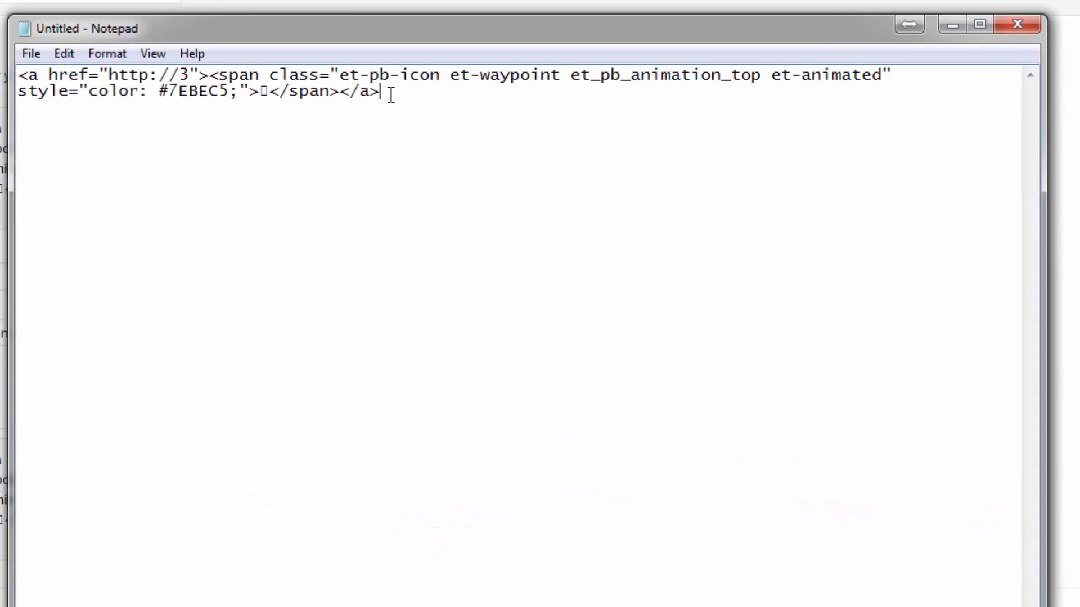
{"action": "type", "text": "<br>"}
{"action": "type", "text": "<h3>"}
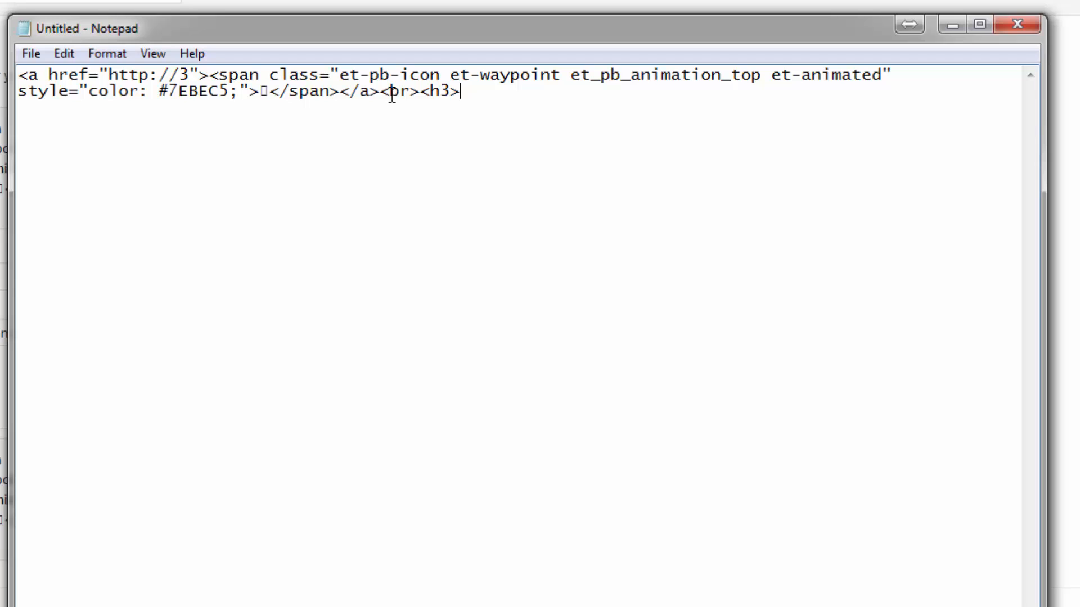
{"action": "type", "text": "Title</h3"}
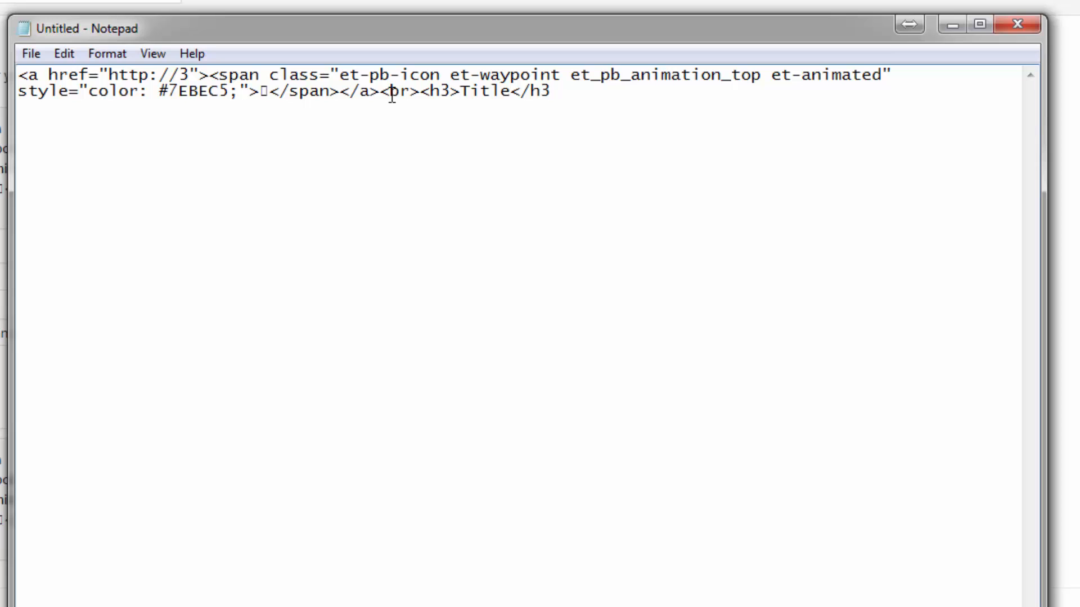
{"action": "type", "text": "><br><p>Icon Tex"}
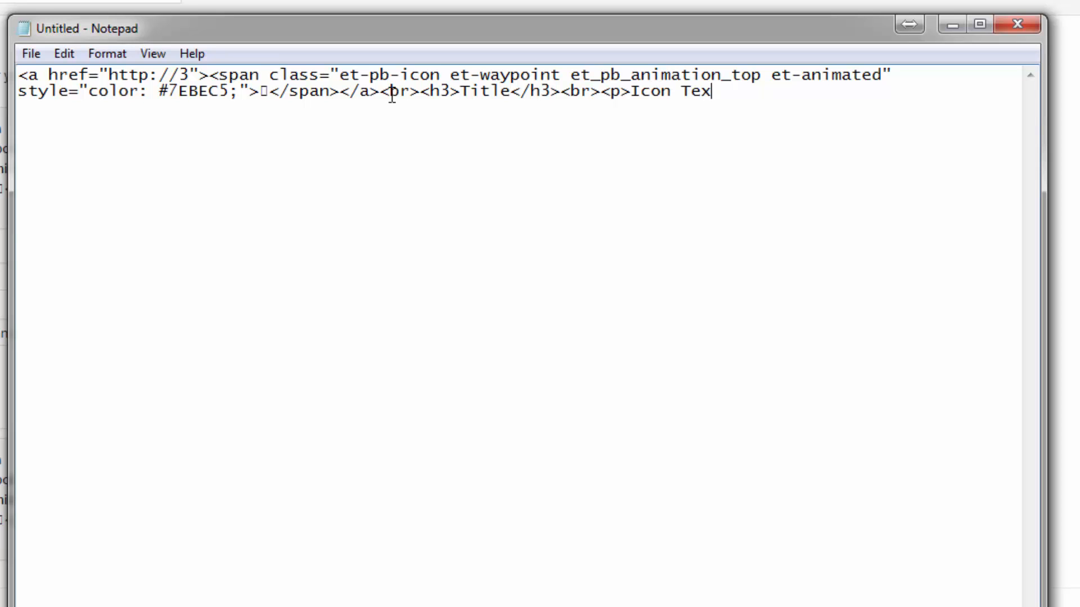
{"action": "type", "text": "t"}
{"action": "type", "text": "P>"}
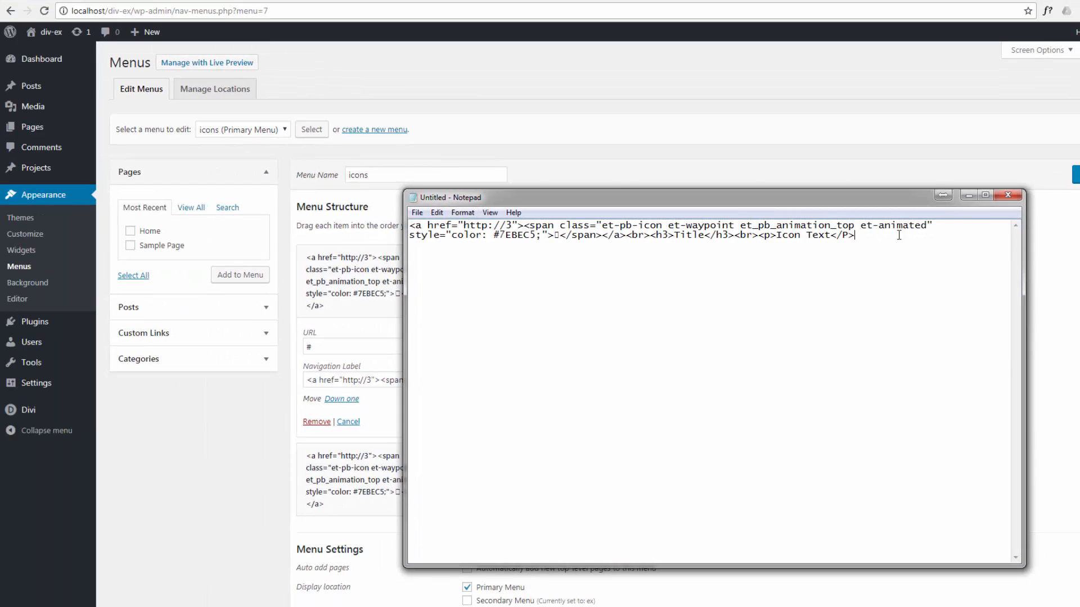
- Copy the extended icon HTML from Notepad and replace the first menu item's navigation label with it
{"action": "key", "text": "ctrl+a"}
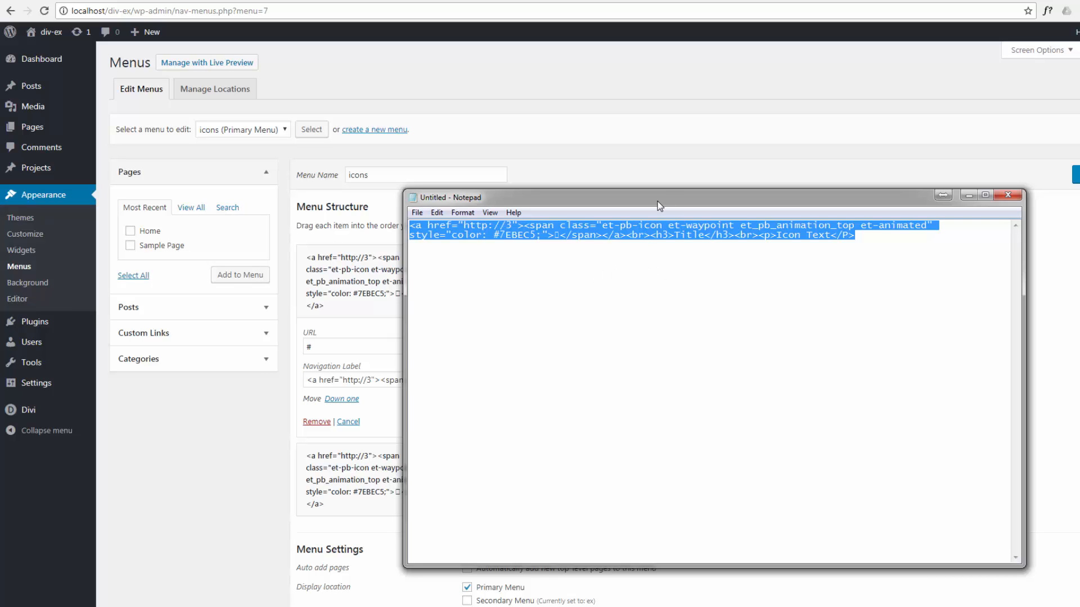
{"action": "left_click_drag", "start_coordinate": [660, 206], "coordinate": [599, 141]}
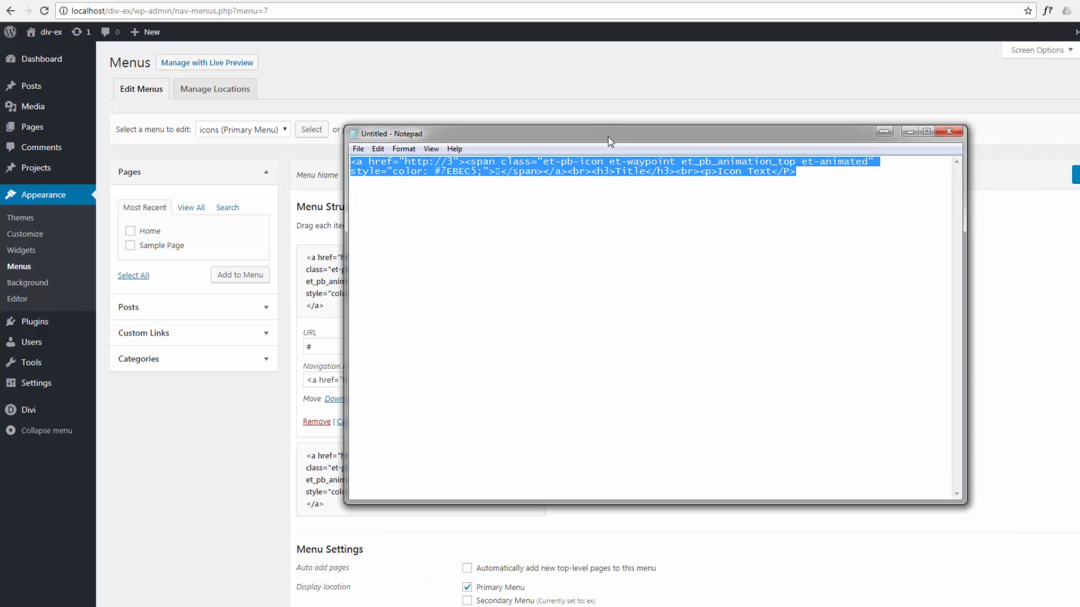
{"action": "left_click_drag", "start_coordinate": [608, 137], "coordinate": [695, 332]}
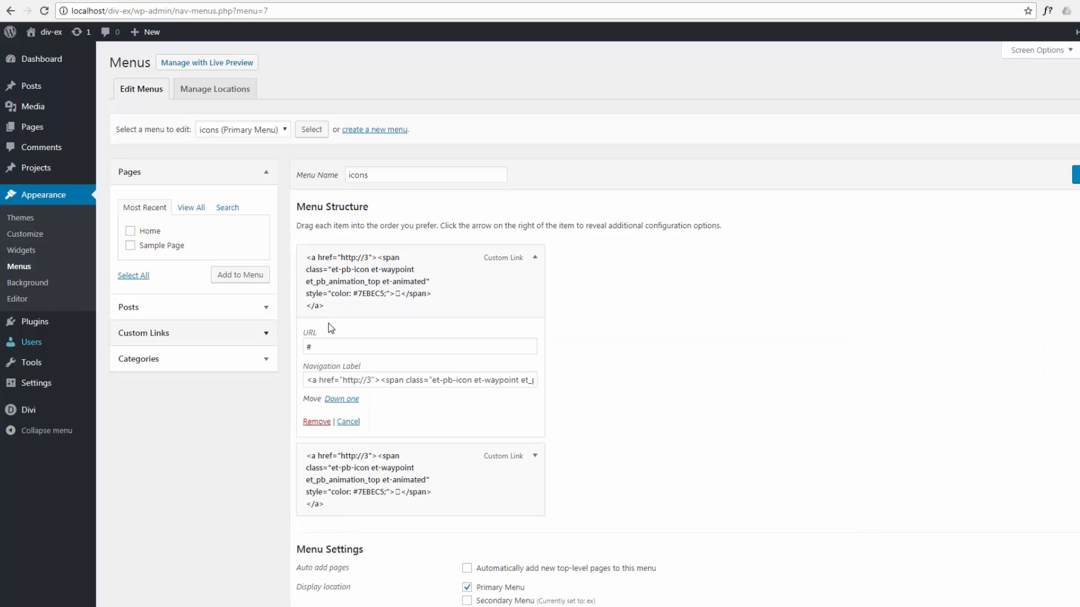
{"action": "left_click_drag", "start_coordinate": [310, 381], "coordinate": [816, 394]}
{"action": "key", "text": "ctrl+v"}
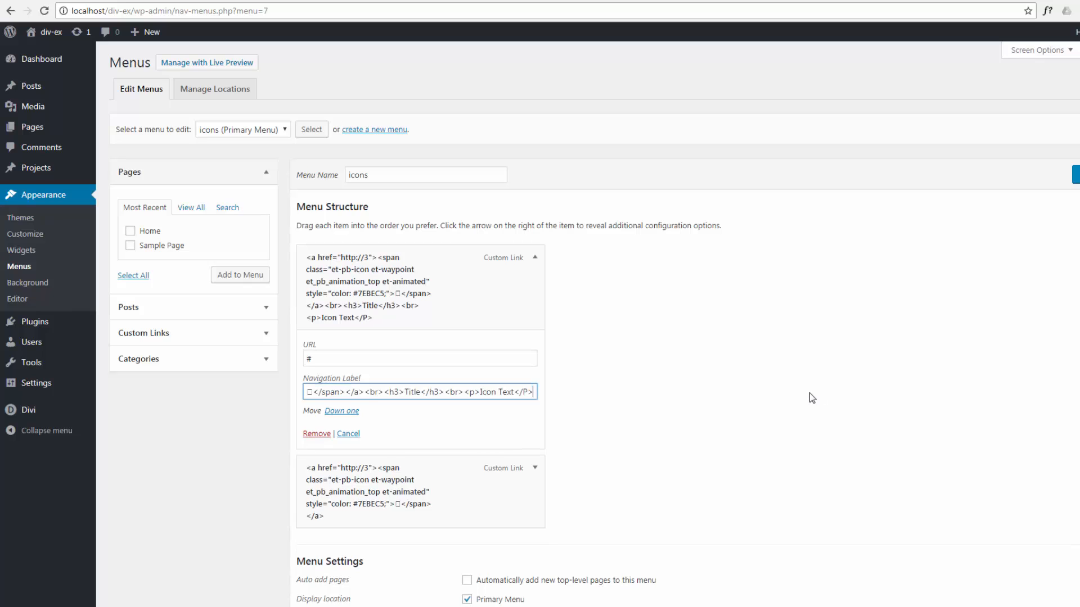
- Expand the second menu item and replace its navigation label with the same extended icon HTML
{"action": "scroll", "coordinate": [588, 374], "scroll_direction": "down", "scroll_amount": 3}
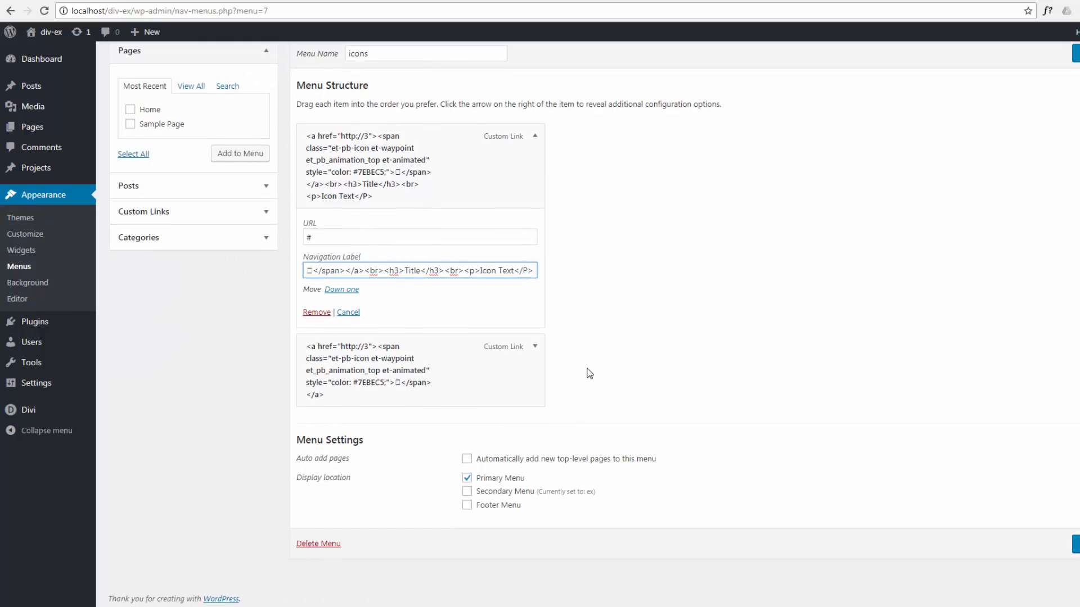
{"action": "left_click", "coordinate": [534, 344]}
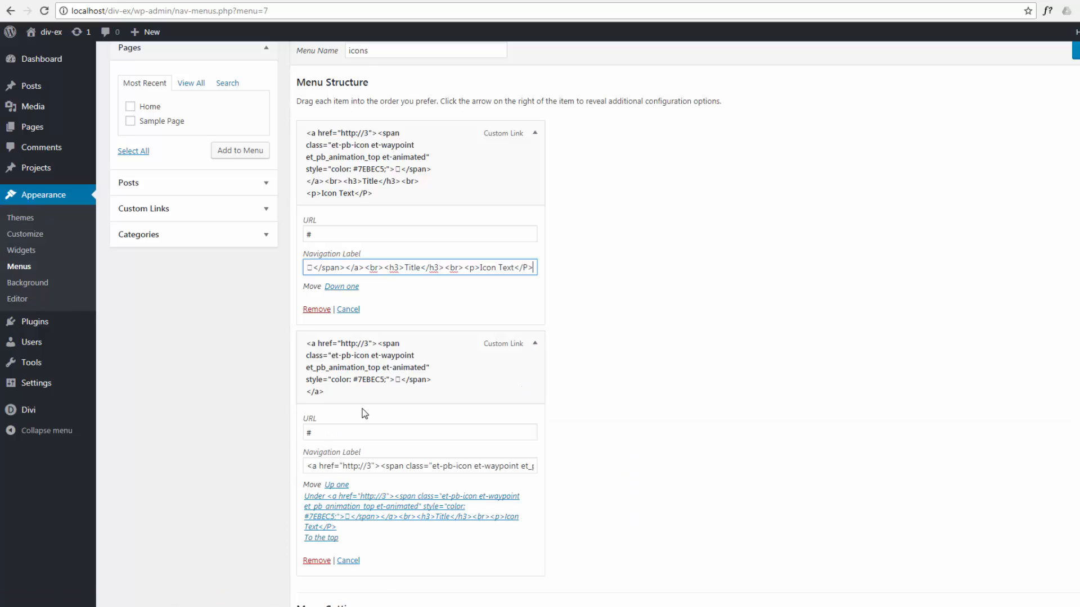
{"action": "scroll", "coordinate": [366, 413], "scroll_direction": "down", "scroll_amount": 1}
{"action": "left_click_drag", "start_coordinate": [306, 405], "coordinate": [602, 403]}
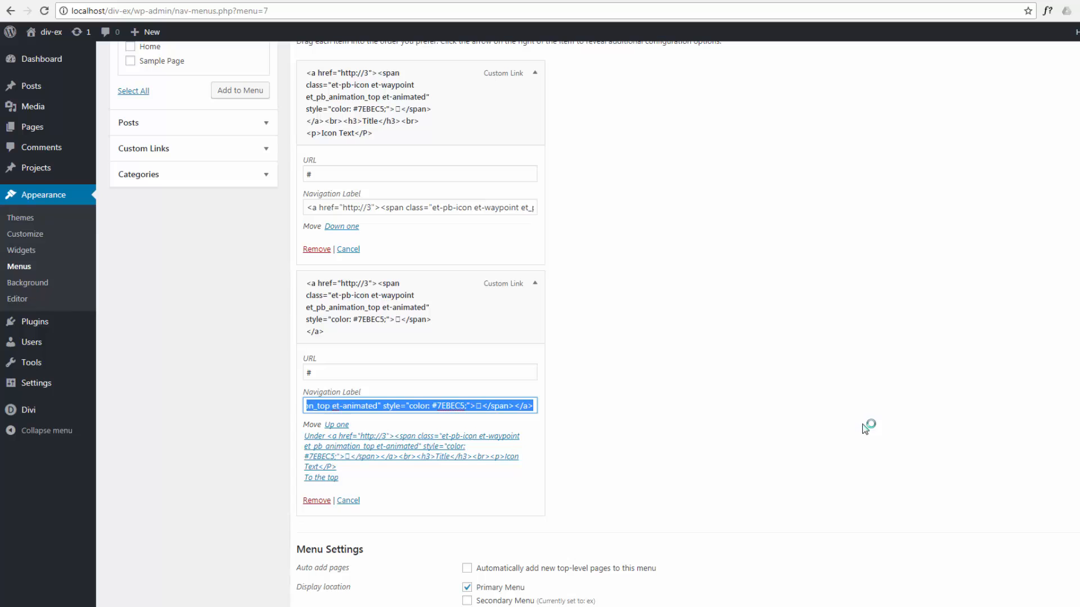
{"action": "type", "text": "<a href=\"http://3\"><span class=\"et-pb-icon et-waypoint et_pb_animation_top et-animated\" style=\"color: #7EBEC5;\">□</span></a><br><h3>Title</h3><br><p>Icon Text</P>"}
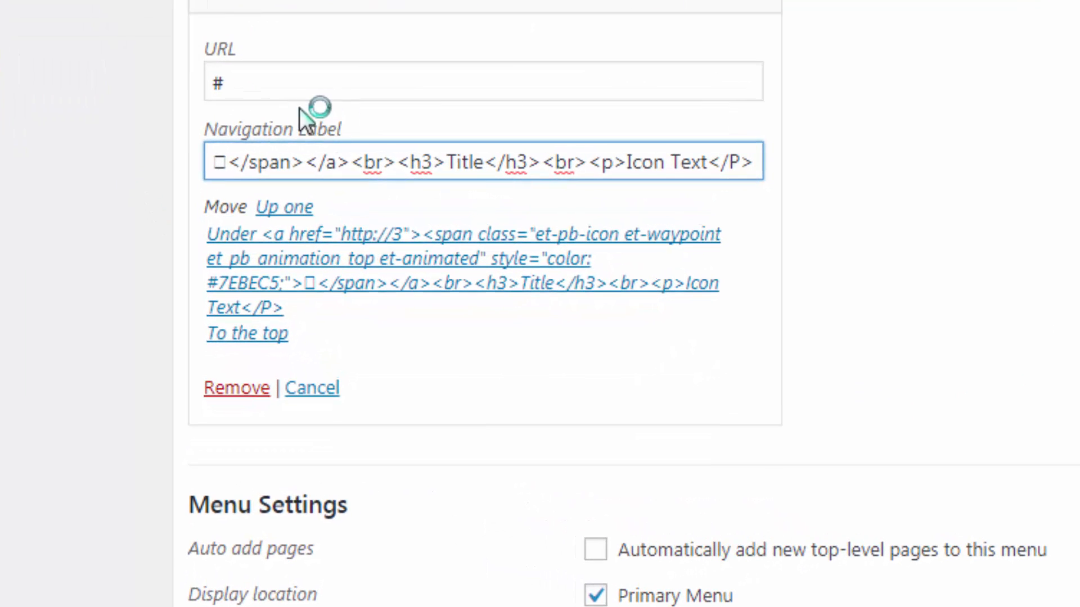
- Save the icons menu and check the header on the site's home page
{"action": "left_click", "coordinate": [263, 87]}
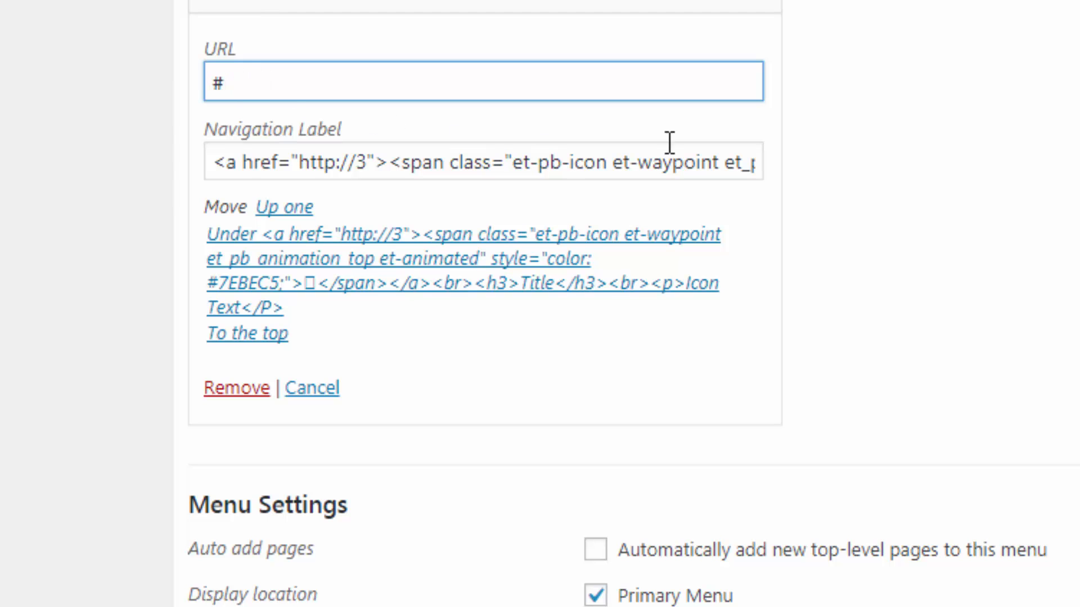
{"action": "scroll", "coordinate": [1038, 144], "scroll_direction": "up", "scroll_amount": 8}
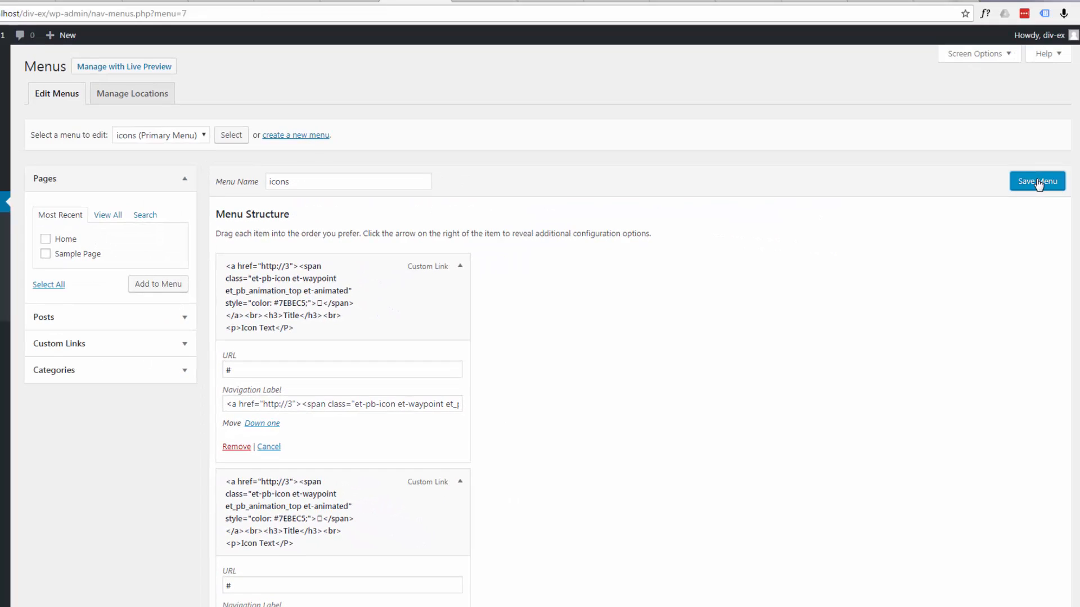
{"action": "left_click", "coordinate": [1038, 181]}
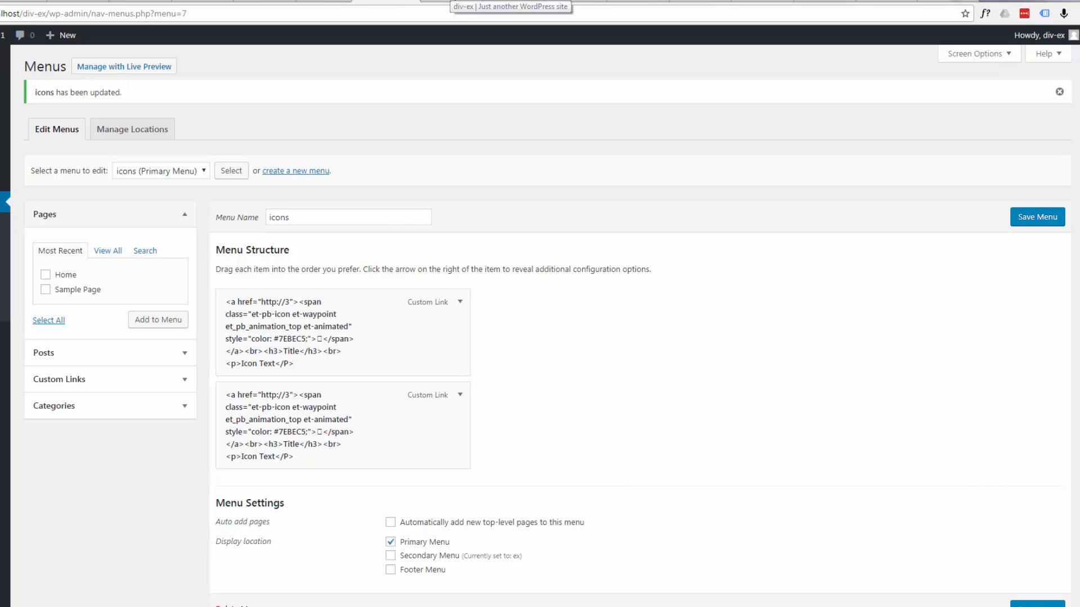
{"action": "left_click", "coordinate": [451, 2]}
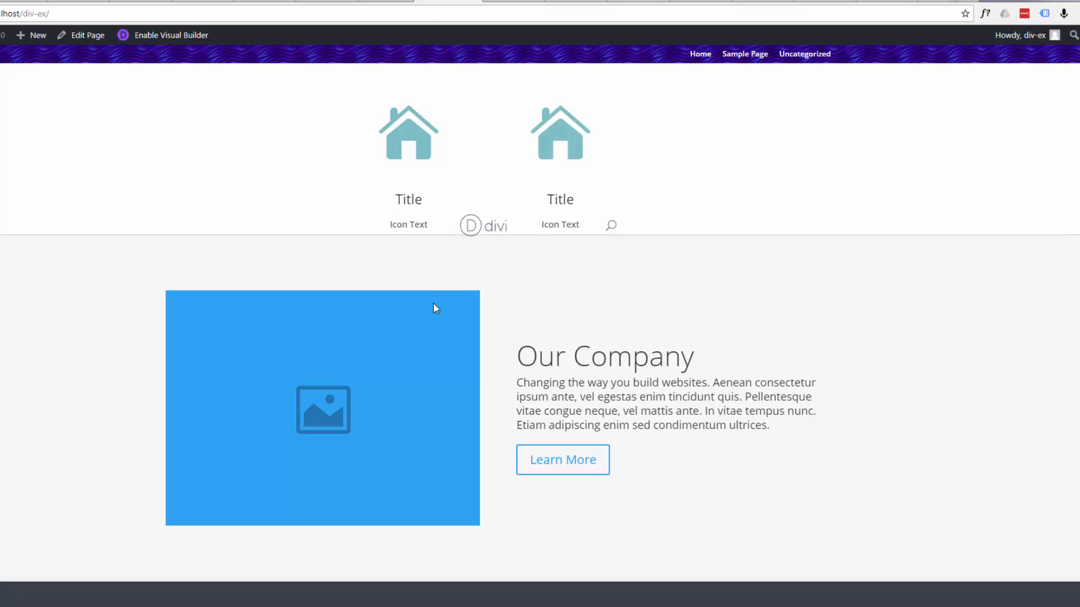
{"action": "left_click", "coordinate": [490, 230]}
- Open the Divi Theme Options and upload logo.png to the media library for the Logo setting
{"action": "left_click", "coordinate": [390, 1]}
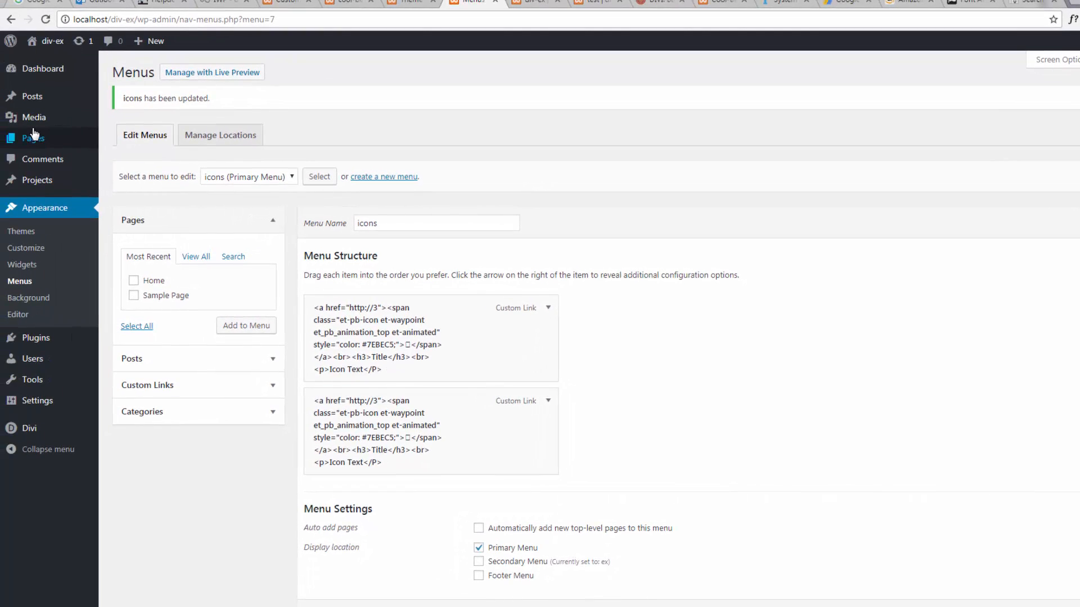
{"action": "mouse_move", "coordinate": [26, 430]}
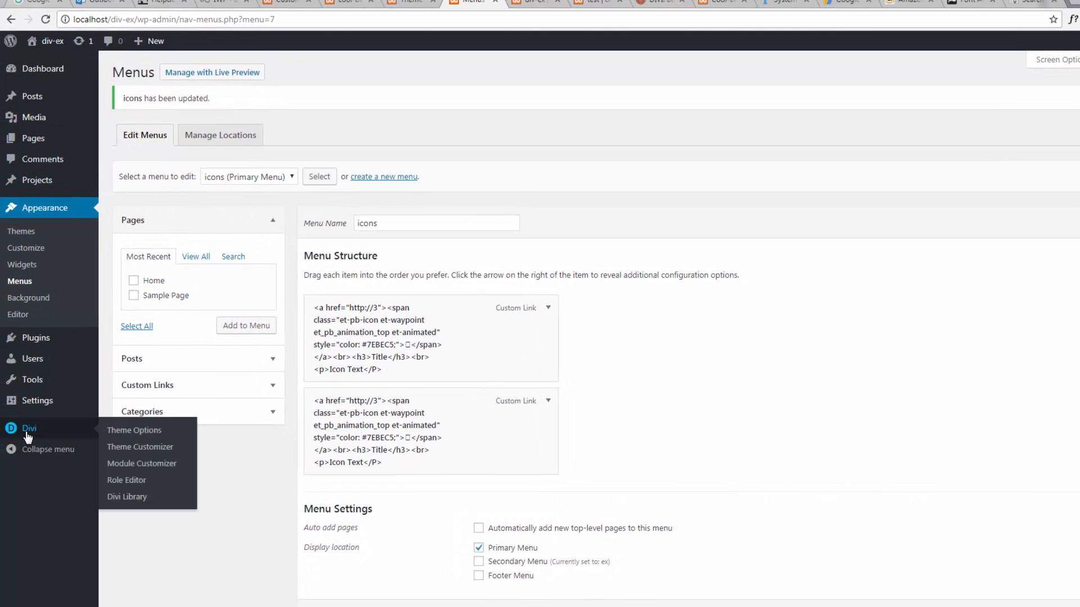
{"action": "left_click", "coordinate": [140, 432]}
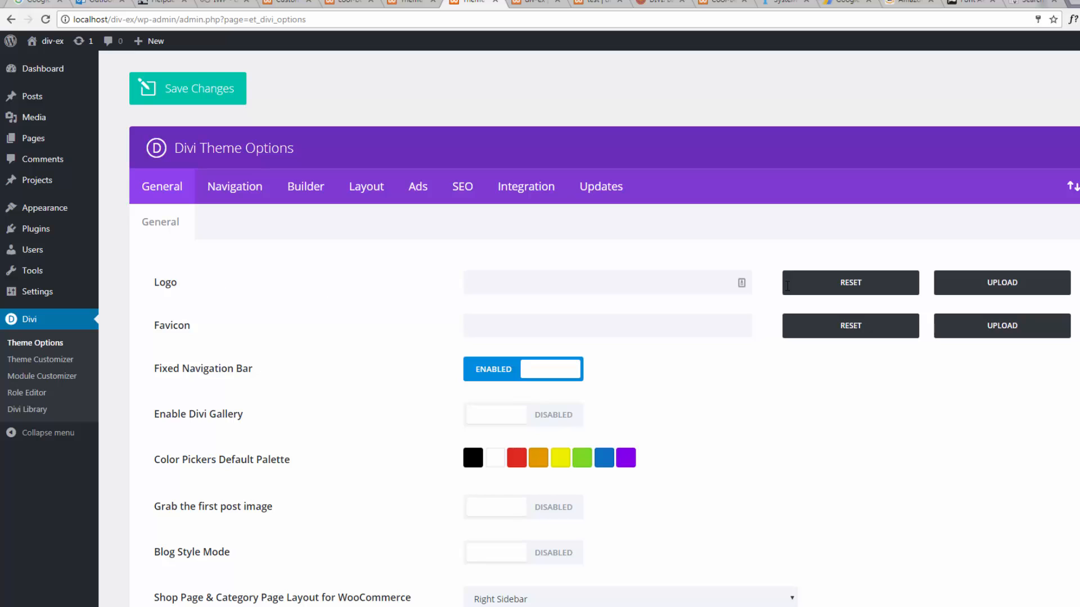
{"action": "left_click", "coordinate": [990, 289]}
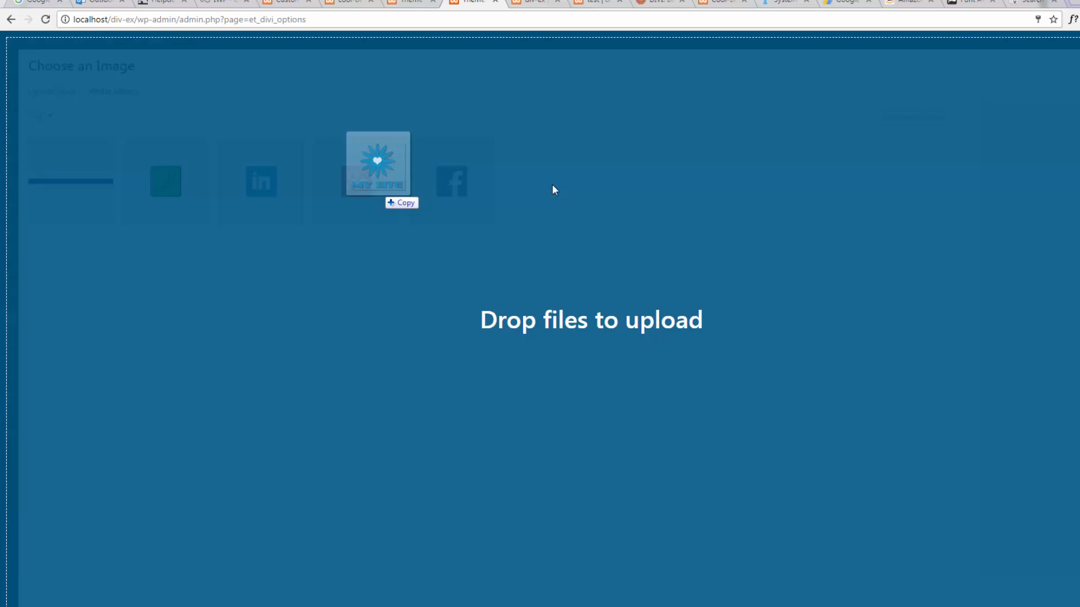
{"action": "left_click_drag", "start_coordinate": [386, 193], "coordinate": [626, 204]}
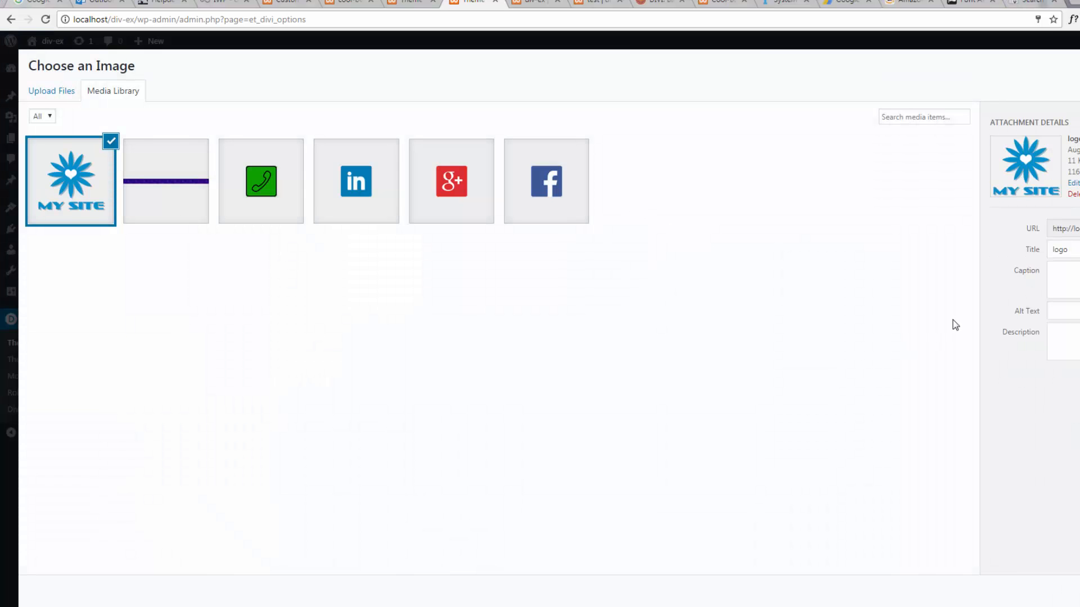
- Give the image the alt text "logo", set it as the site logo, and save the theme options before viewing the home page
{"action": "left_click", "coordinate": [1066, 309]}
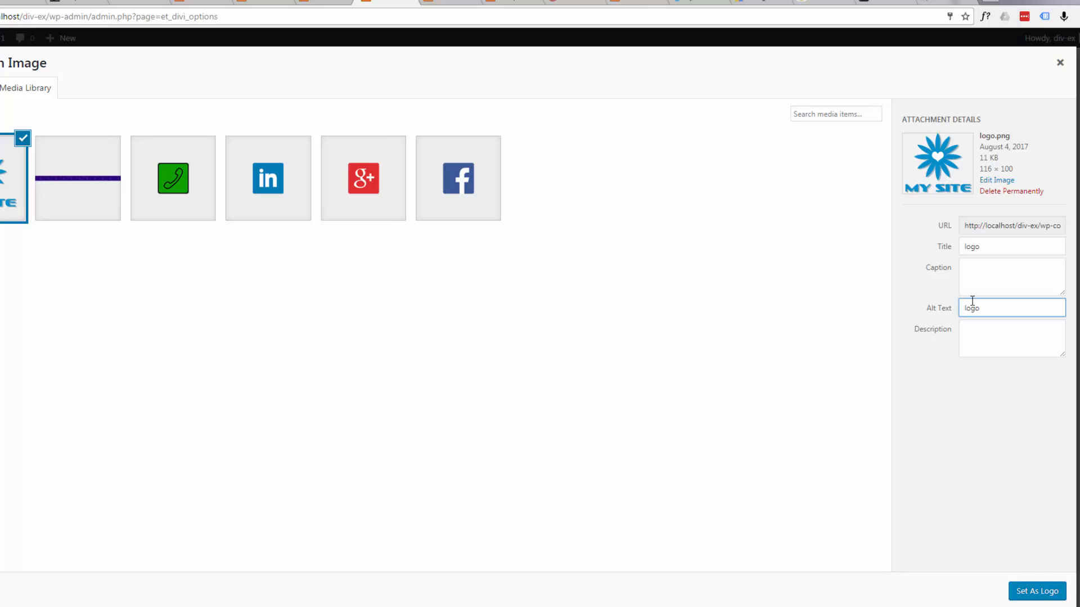
{"action": "left_click", "coordinate": [1034, 594]}
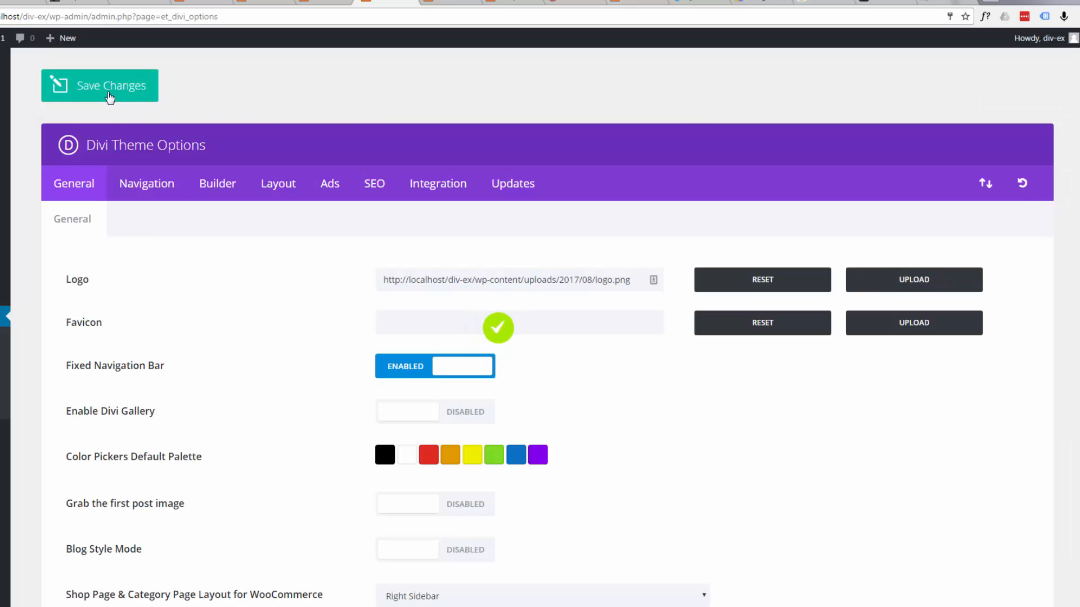
{"action": "left_click", "coordinate": [442, 2]}
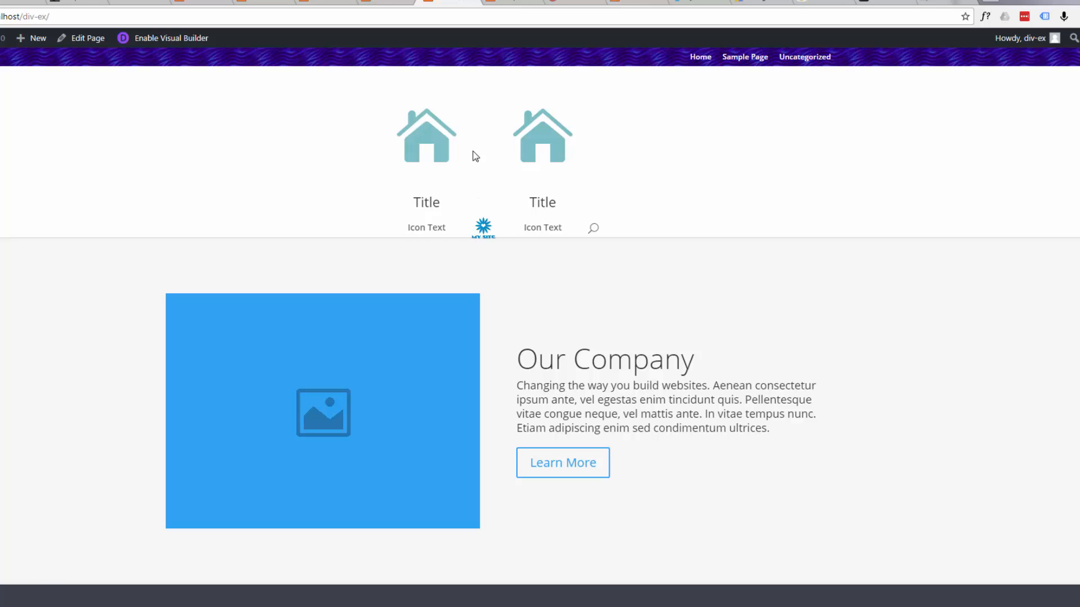
- Open the menu editor, expand the first item of the icons menu, and enable the CSS Classes advanced menu property
{"action": "left_click", "coordinate": [383, 3]}
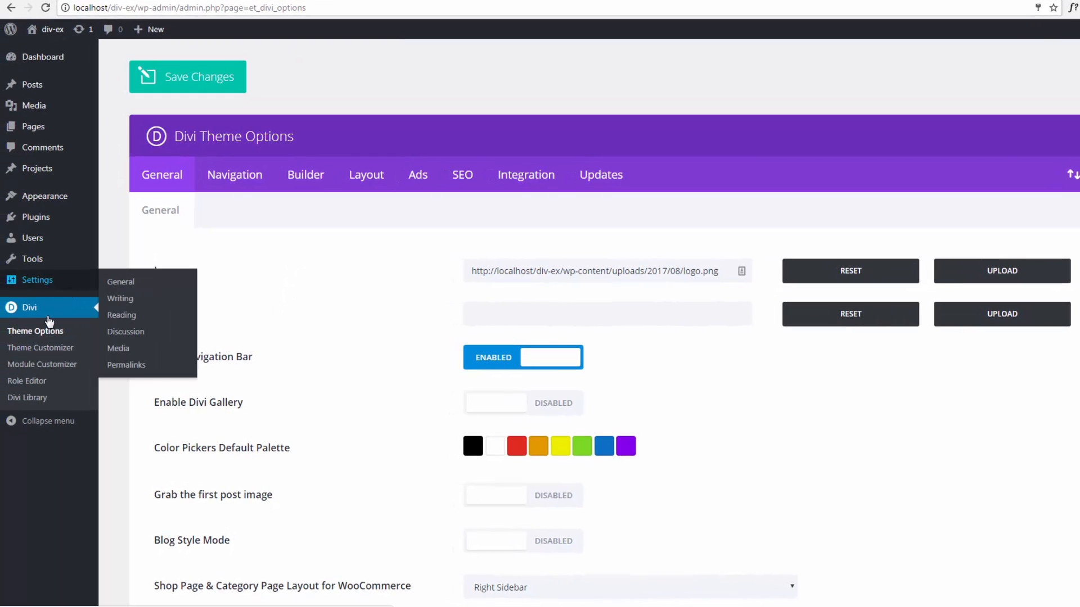
{"action": "mouse_move", "coordinate": [48, 202]}
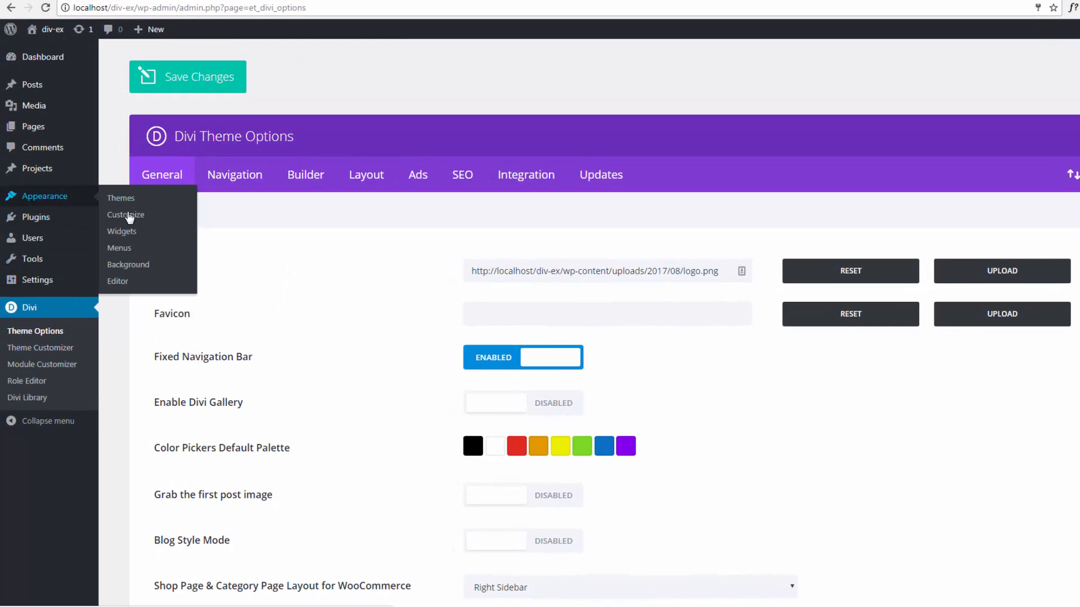
{"action": "left_click", "coordinate": [122, 249]}
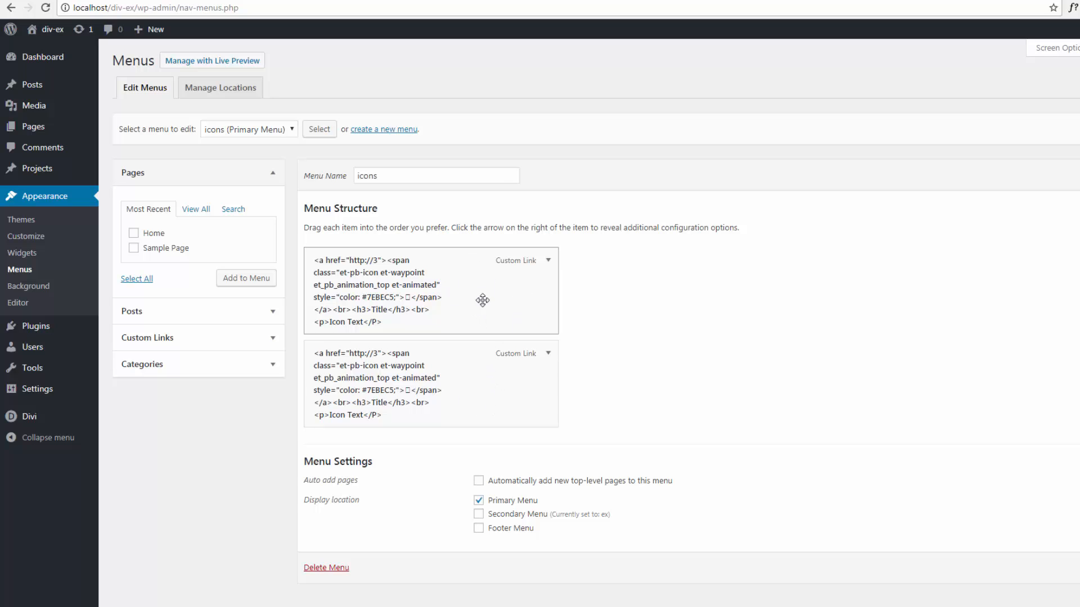
{"action": "left_click", "coordinate": [548, 262]}
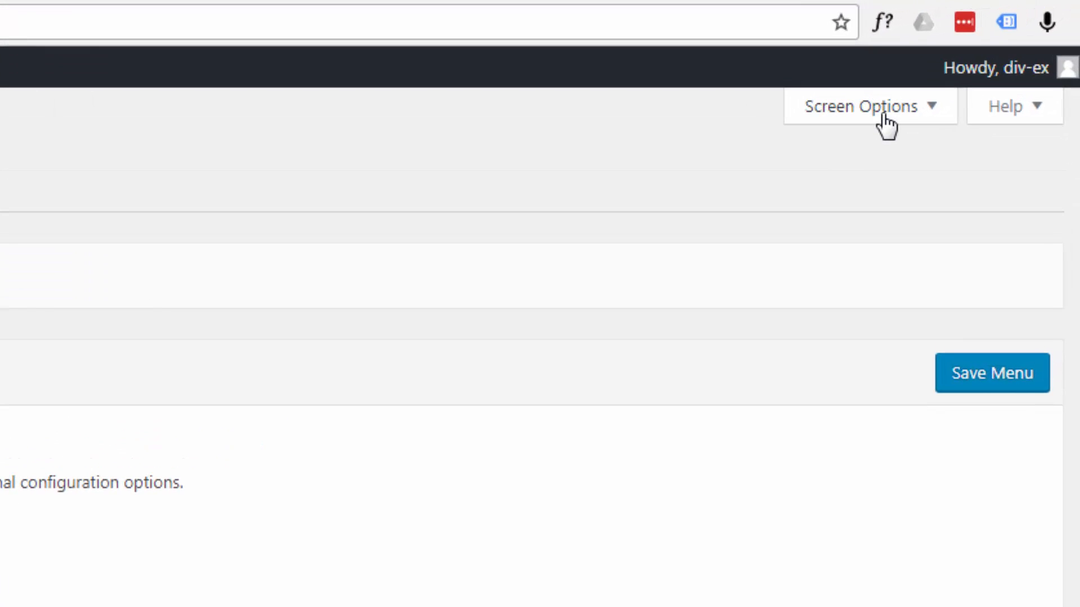
{"action": "left_click", "coordinate": [934, 112]}
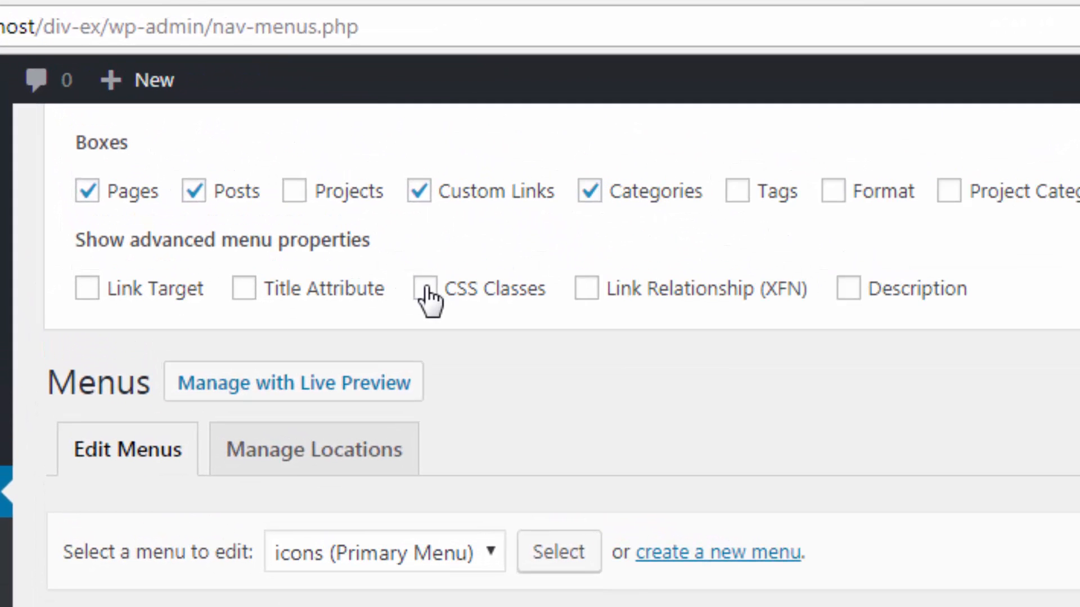
{"action": "left_click", "coordinate": [426, 297]}
{"action": "scroll", "coordinate": [540, 360], "scroll_direction": "down", "scroll_amount": 1}
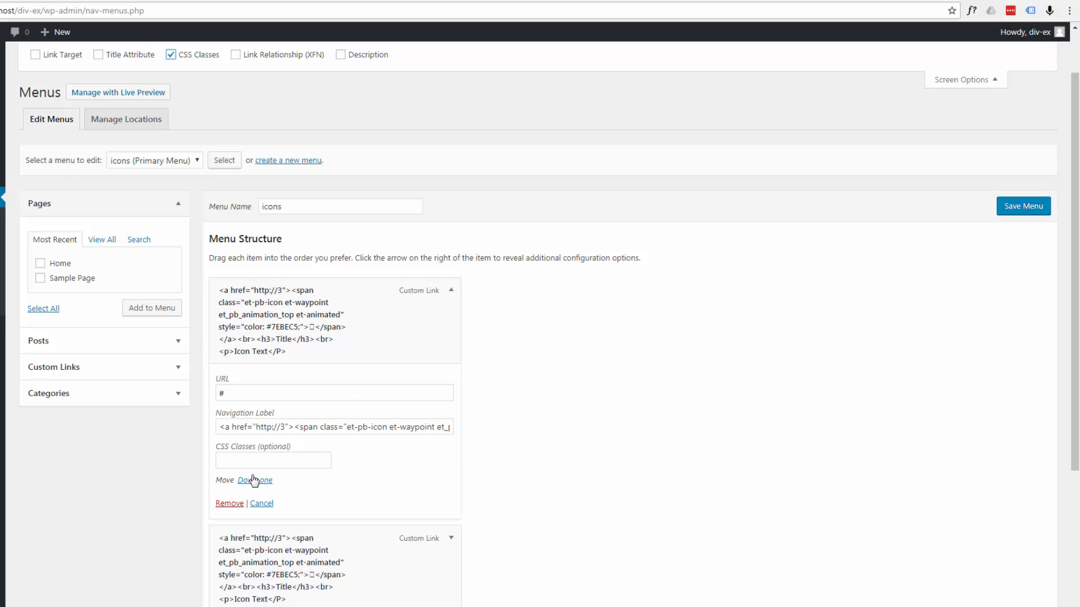
- Expand the second menu item, give the first item the CSS class "pmi", and save the icons menu
{"action": "scroll", "coordinate": [383, 474], "scroll_direction": "down", "scroll_amount": 4}
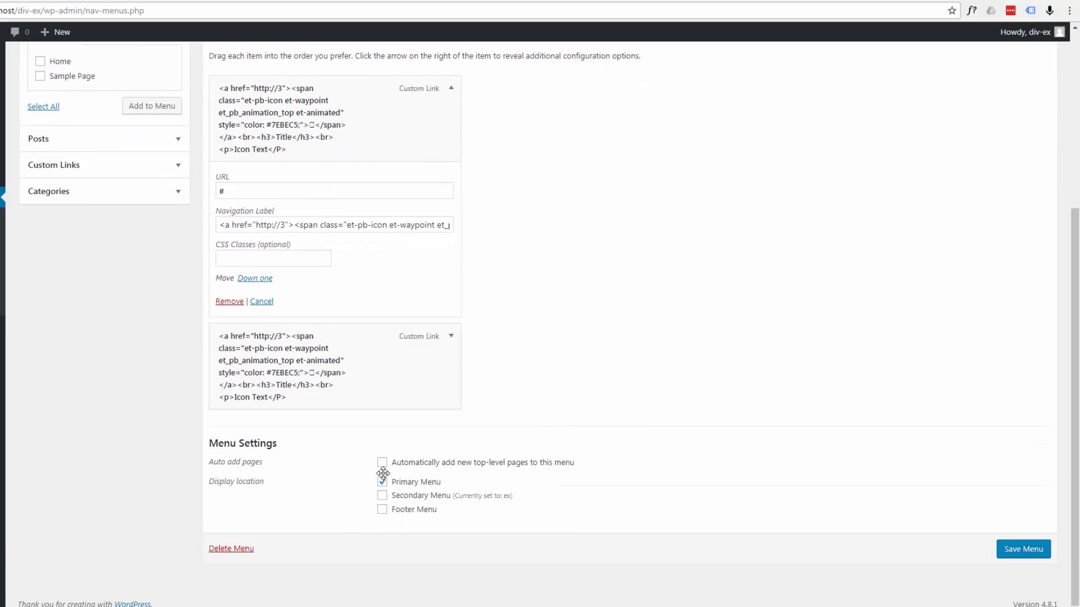
{"action": "left_click", "coordinate": [451, 339]}
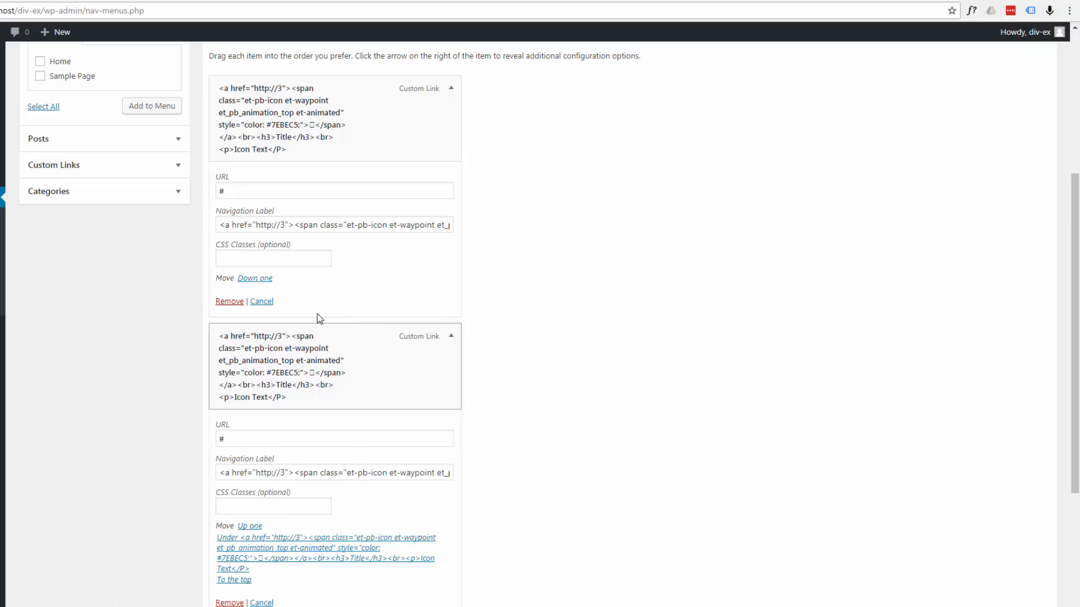
{"action": "left_click", "coordinate": [238, 258]}
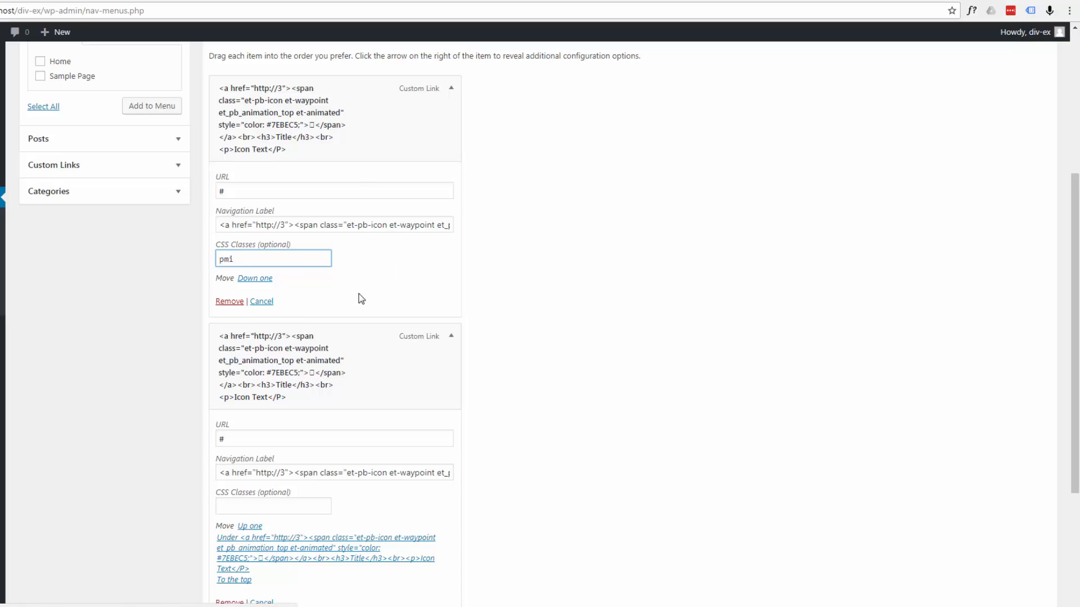
{"action": "left_click", "coordinate": [573, 298]}
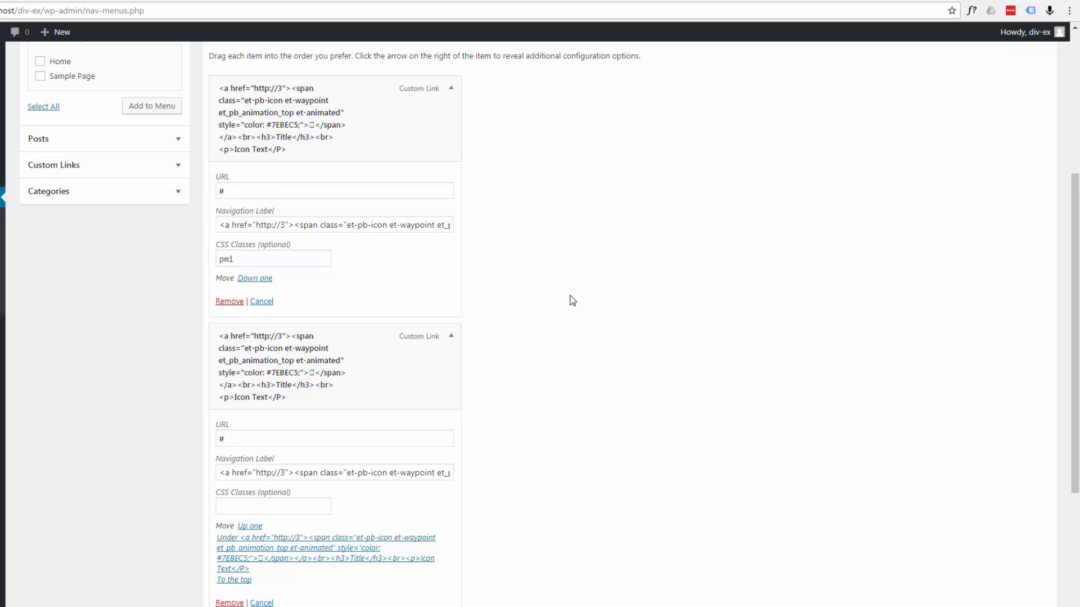
{"action": "scroll", "coordinate": [573, 298], "scroll_direction": "up", "scroll_amount": 4}
{"action": "left_click", "coordinate": [1023, 253]}
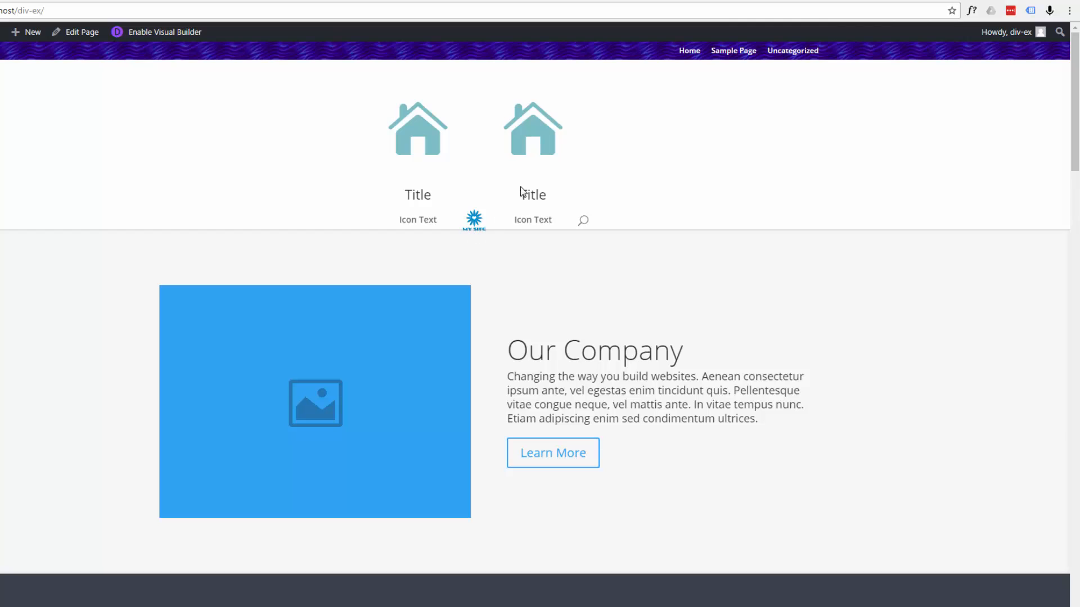
- Inspect the first house icon on the home page and select the empty # link inside its menu item
{"action": "right_click", "coordinate": [417, 132]}
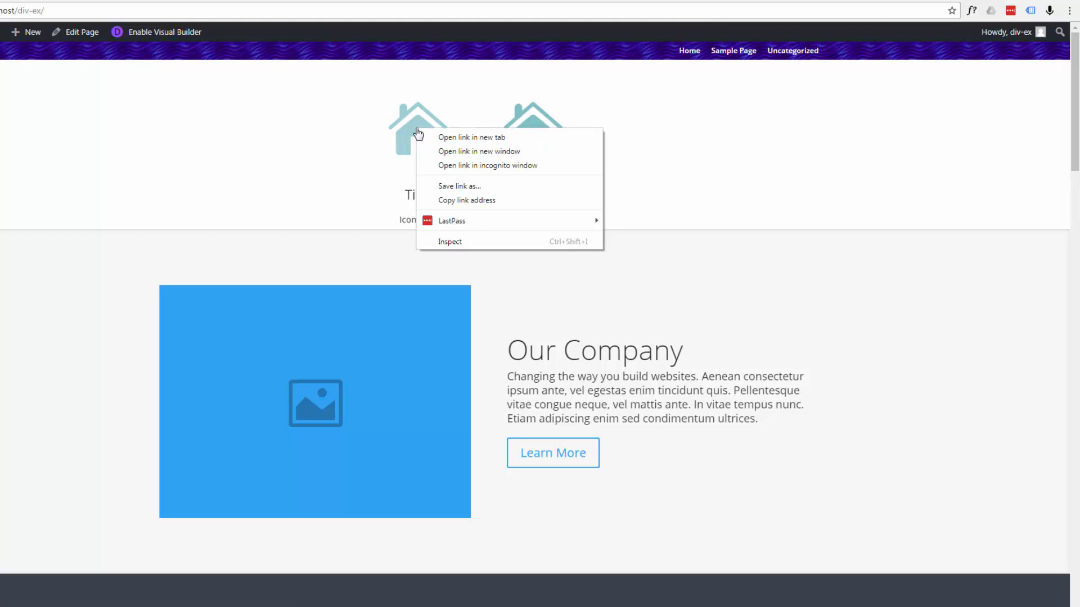
{"action": "left_click", "coordinate": [453, 244]}
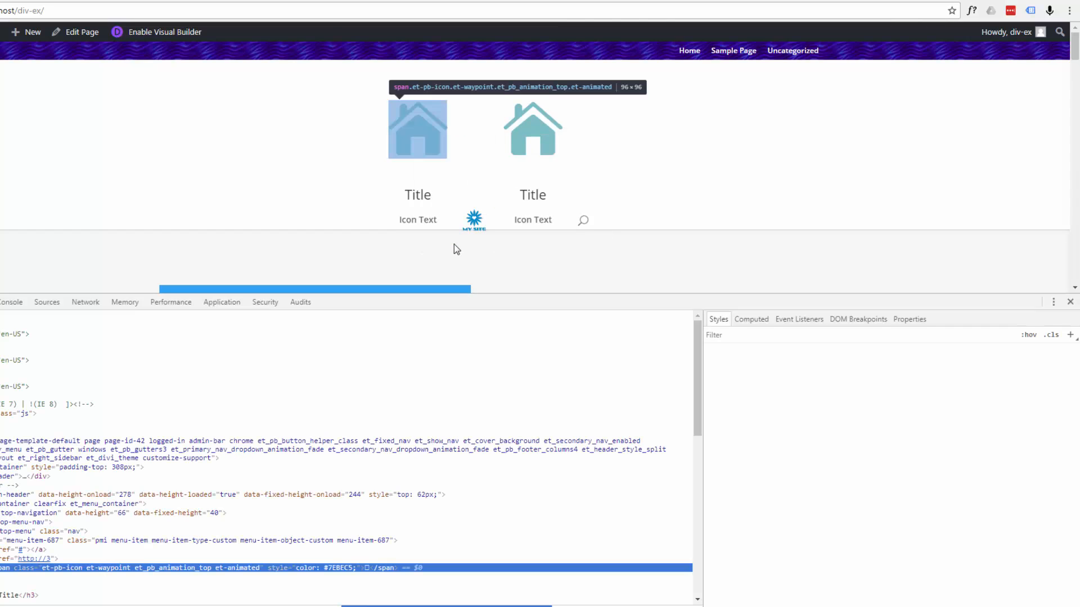
{"action": "scroll", "coordinate": [292, 367], "scroll_direction": "down", "scroll_amount": 1}
{"action": "left_click", "coordinate": [314, 489]}
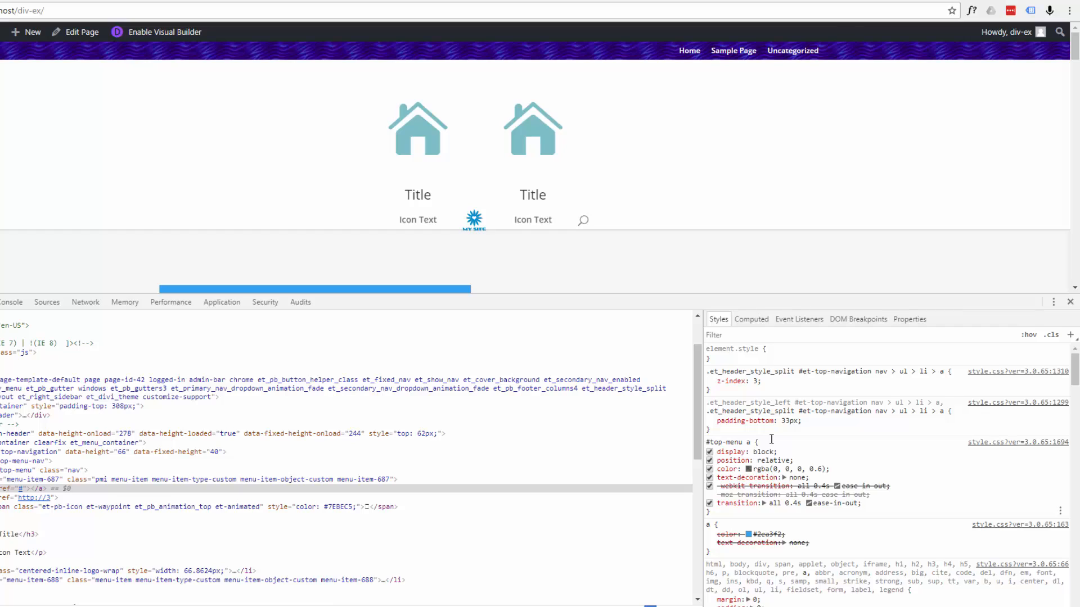
- Turn off the split header link's bottom padding to test it, then re-enable it with padding-bottom set to 0px
{"action": "left_click", "coordinate": [709, 422]}
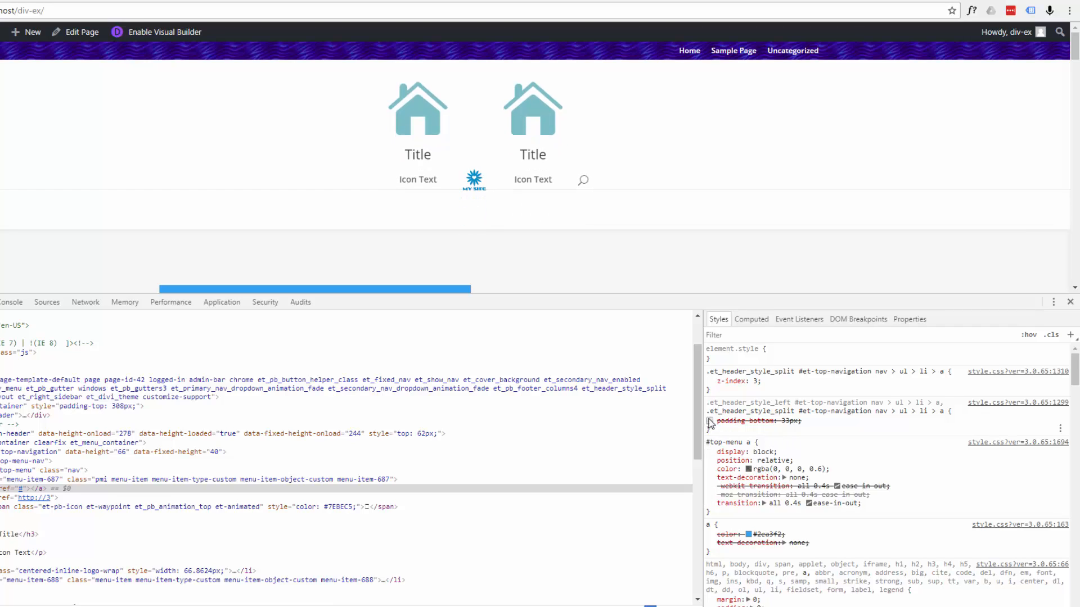
{"action": "left_click", "coordinate": [797, 420]}
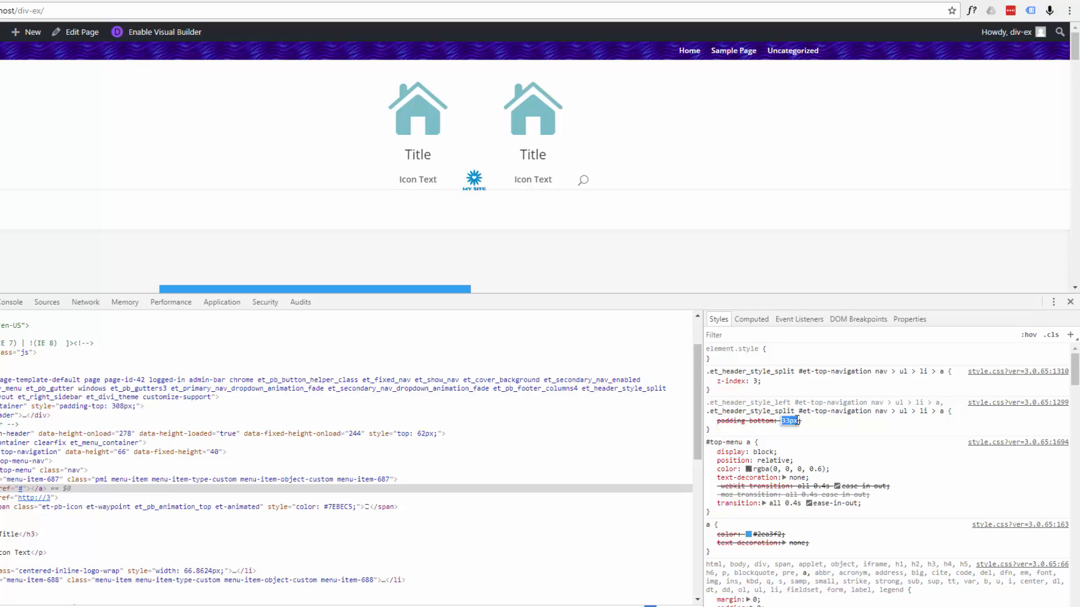
{"action": "left_click", "coordinate": [712, 422]}
{"action": "left_click", "coordinate": [790, 420]}
{"action": "left_click_drag", "start_coordinate": [789, 420], "coordinate": [779, 420]}
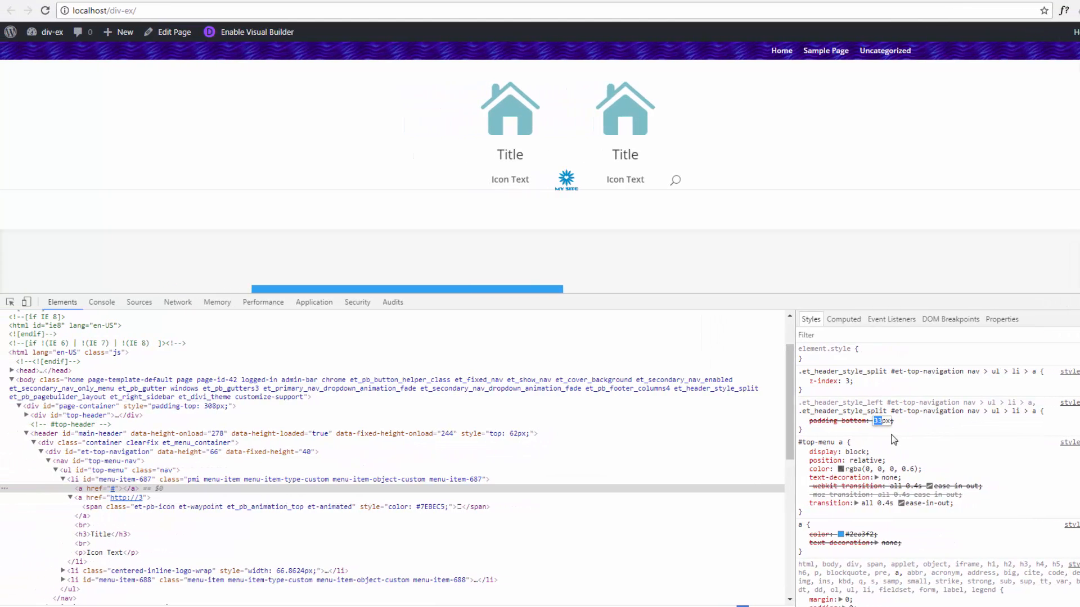
{"action": "type", "text": "0"}
{"action": "key", "text": "Return"}
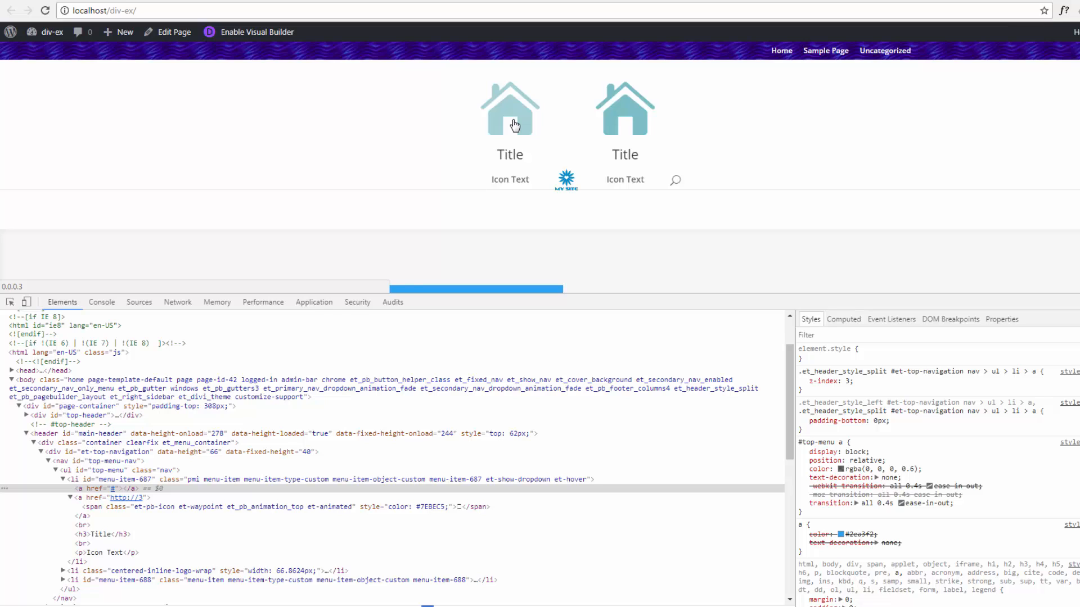
- Select the first icon's span element and add an inline font-size of 50px to it
{"action": "left_click", "coordinate": [144, 508]}
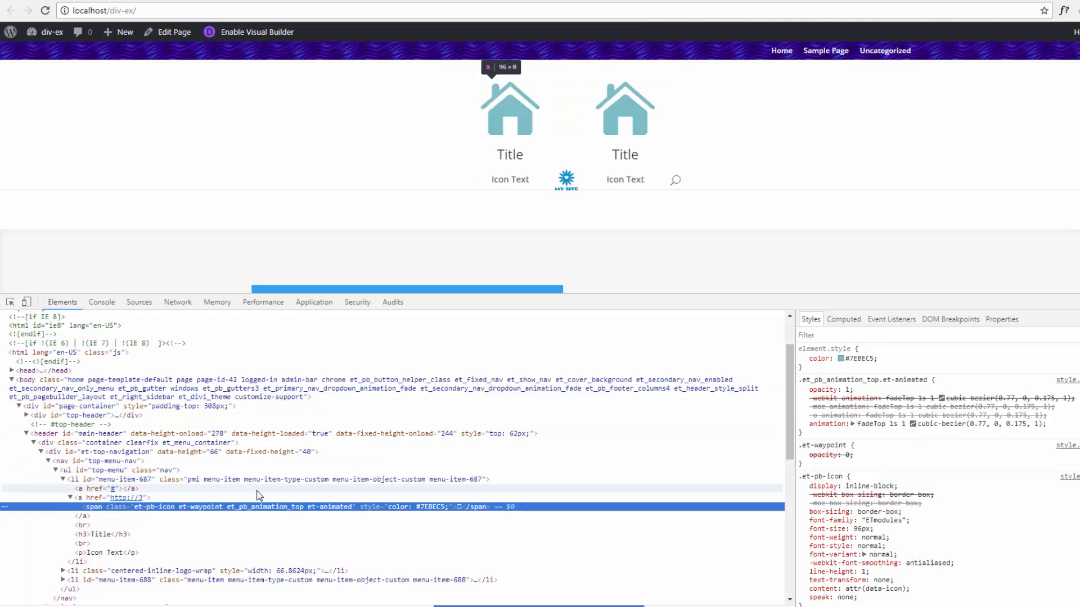
{"action": "left_click", "coordinate": [860, 352]}
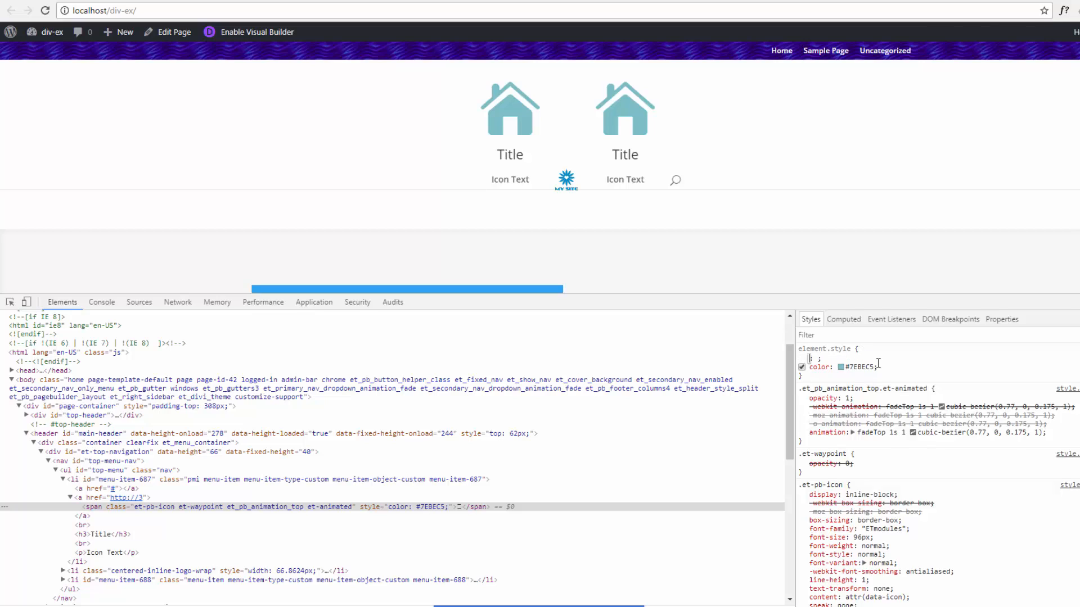
{"action": "type", "text": "font"}
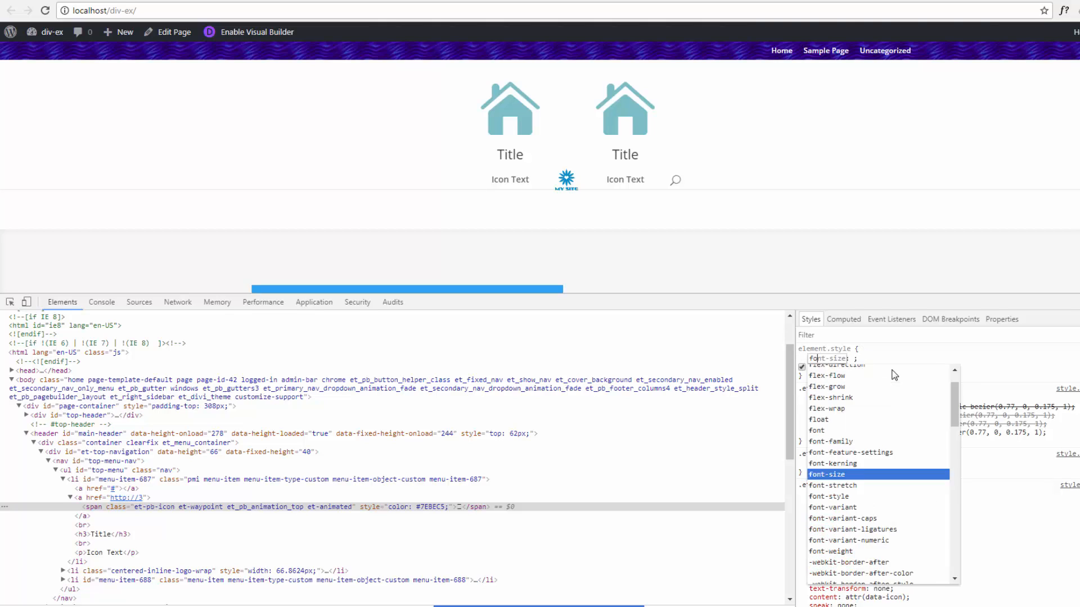
{"action": "type", "text": "-size"}
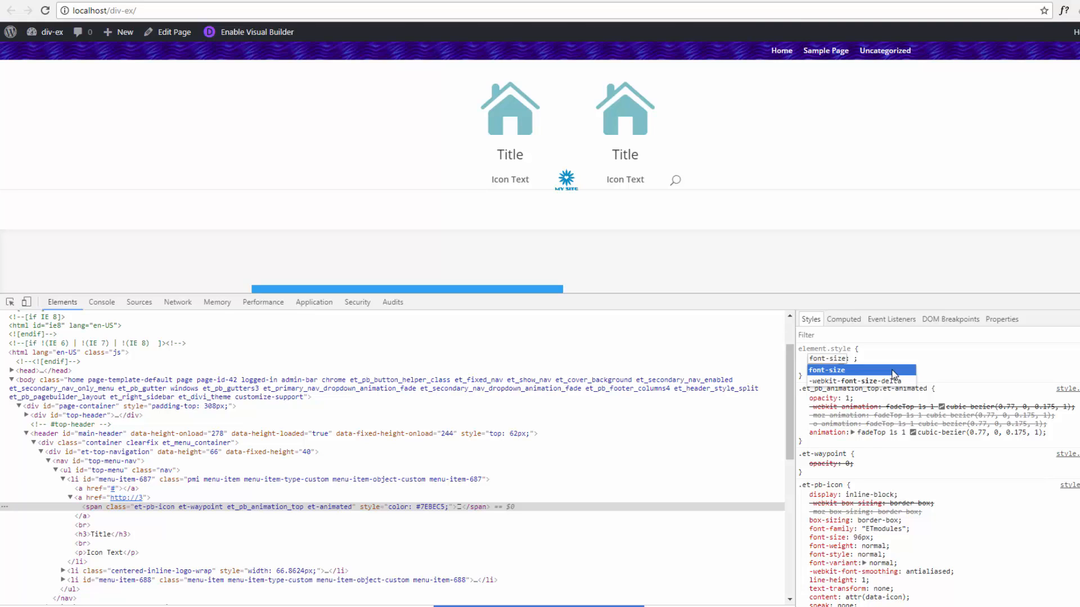
{"action": "left_click", "coordinate": [894, 371]}
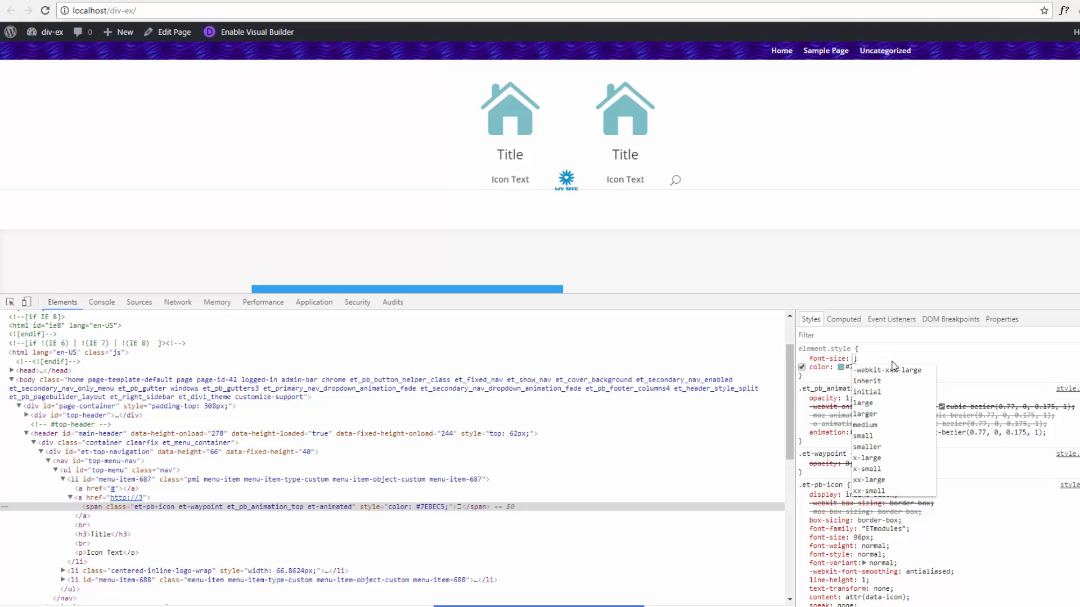
{"action": "type", "text": "50px"}
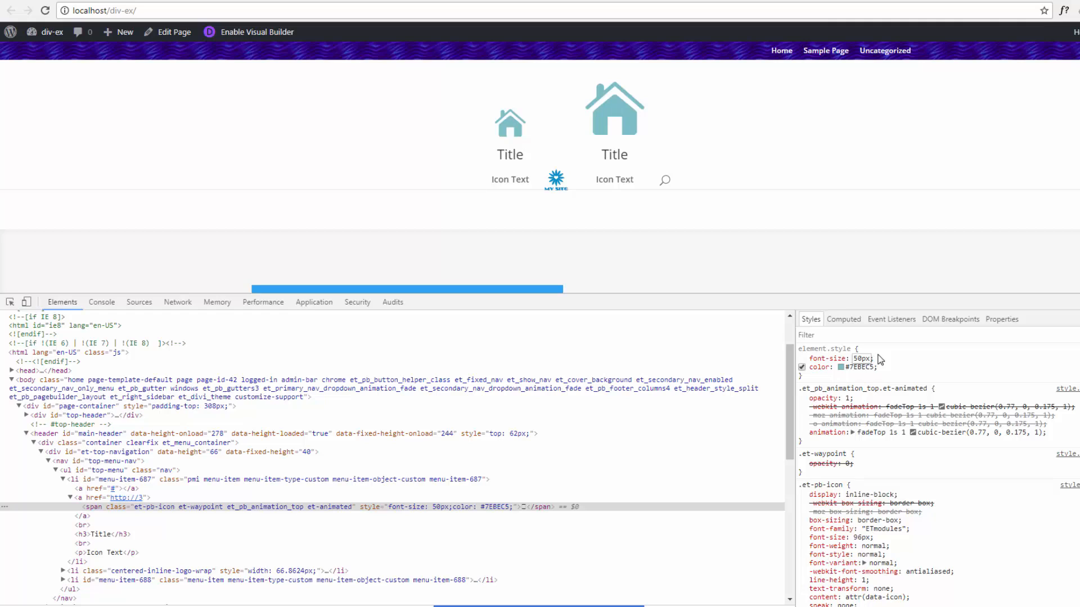
- Copy the font-size: 50px declaration and paste it into Notepad below the icon HTML
{"action": "mouse_move", "coordinate": [882, 357]}
{"action": "left_mouse_down"}
{"action": "mouse_move", "coordinate": [837, 359]}
{"action": "mouse_move", "coordinate": [887, 361]}
{"action": "left_mouse_up"}
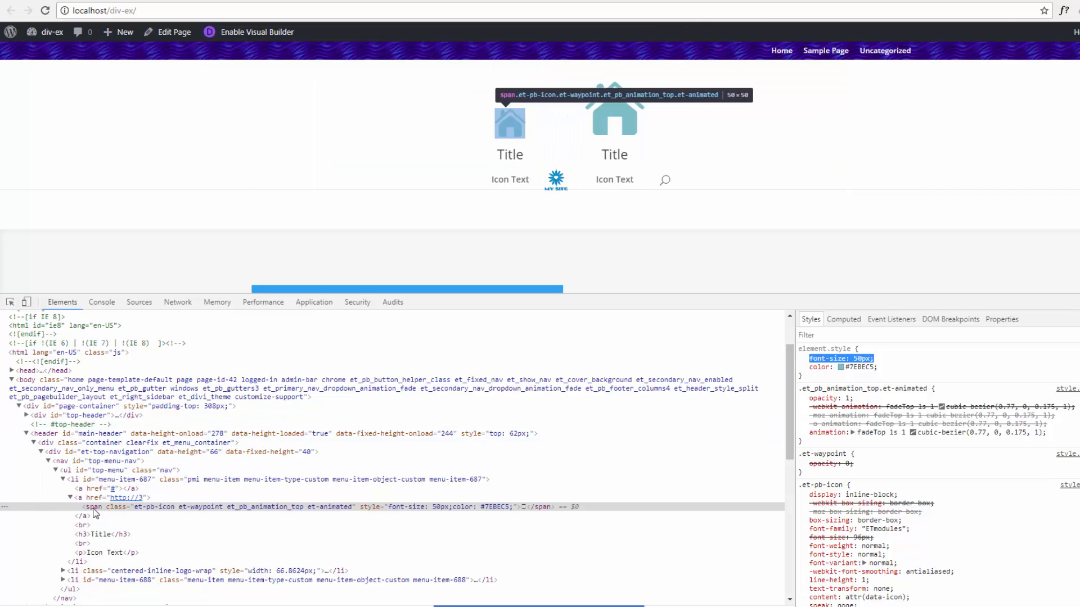
{"action": "right_click", "coordinate": [854, 360]}
{"action": "left_click", "coordinate": [903, 369]}
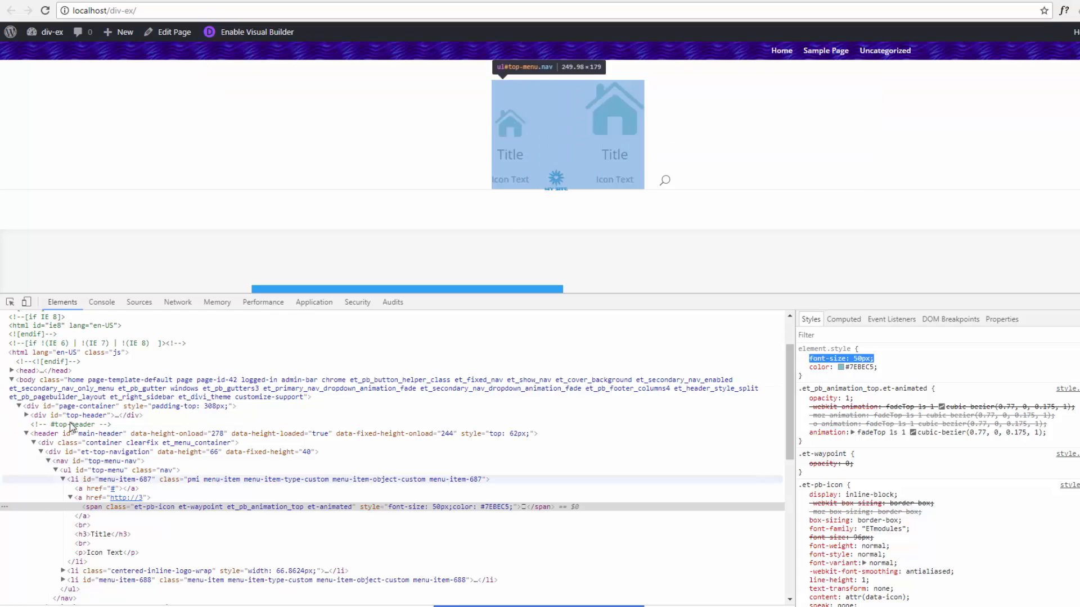
{"action": "key", "text": "alt+Tab"}
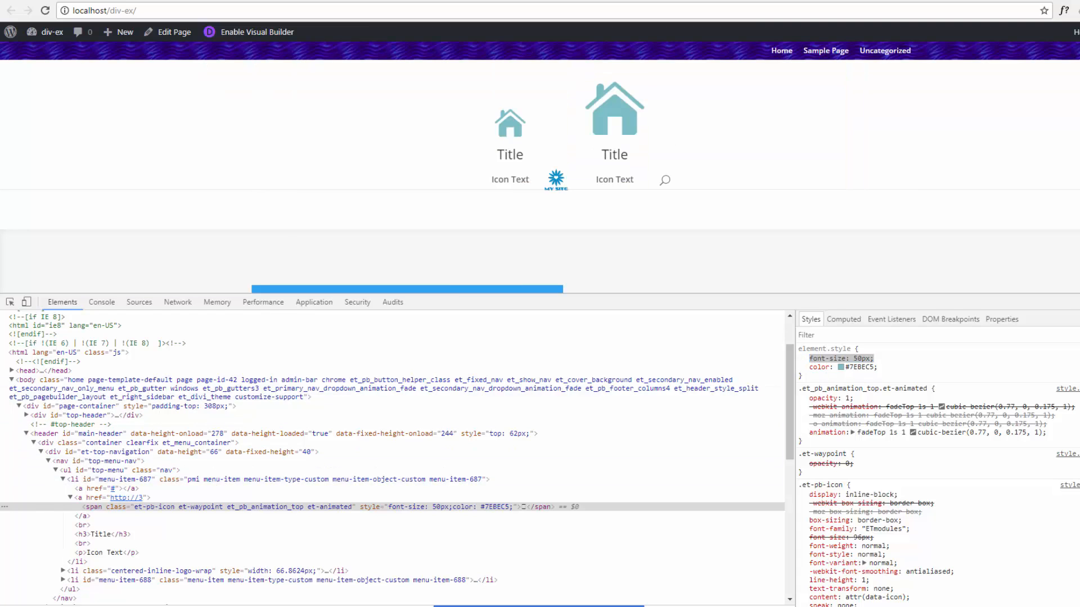
{"action": "left_click_drag", "start_coordinate": [443, 191], "coordinate": [794, 170]}
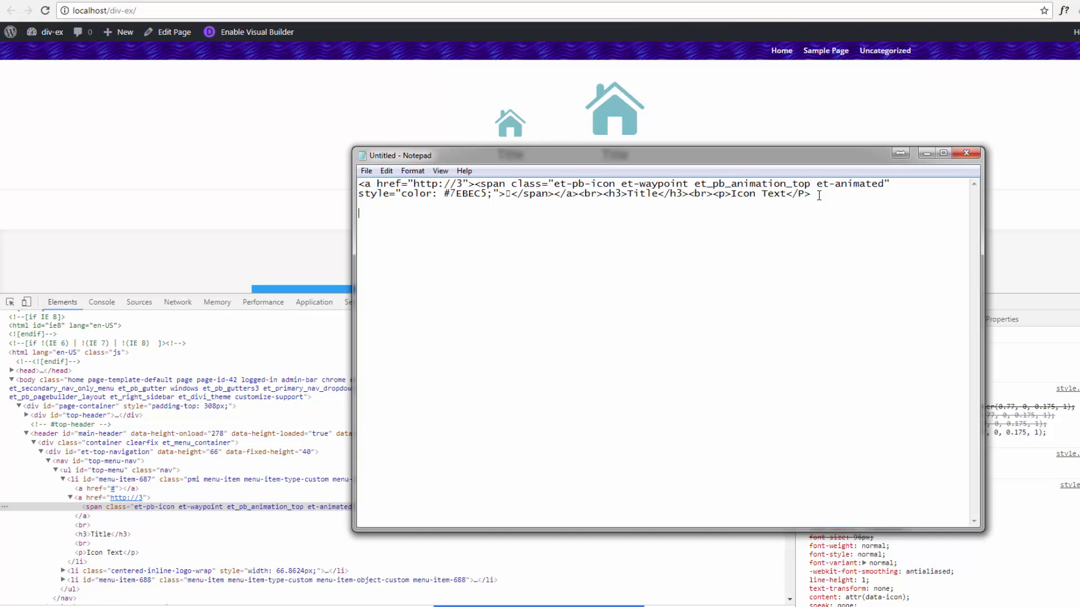
{"action": "key", "text": "ctrl+v"}
- Wrap the pasted font-size declaration in a span { } CSS rule and move the Notepad window lower on the screen
{"action": "left_click", "coordinate": [363, 225]}
{"action": "type", "text": "span"}
{"action": "type", "text": "{"}
{"action": "key", "text": "Return"}
{"action": "left_click_drag", "start_coordinate": [723, 155], "coordinate": [723, 255]}
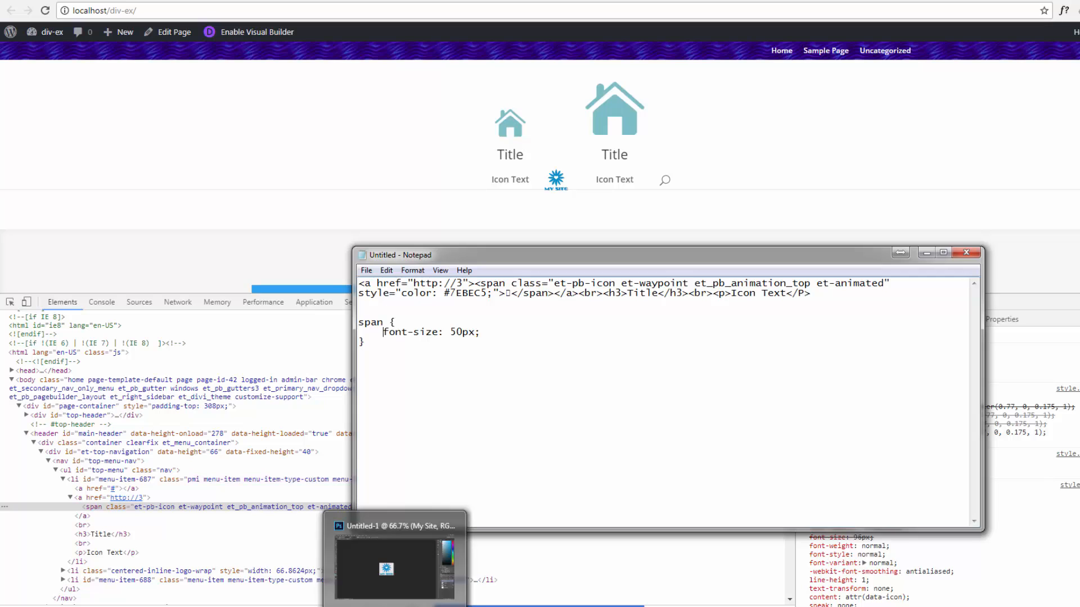
- Switch to the logo document in Photoshop and copy the foreground colour's hex code 028fcc
{"action": "left_click", "coordinate": [395, 606]}
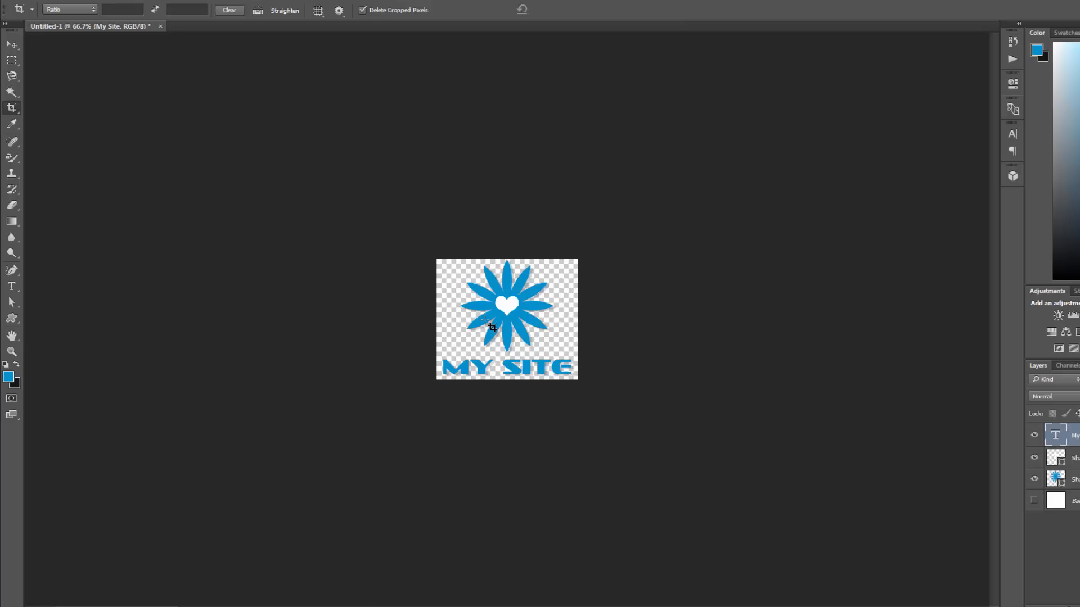
{"action": "left_click", "coordinate": [8, 376]}
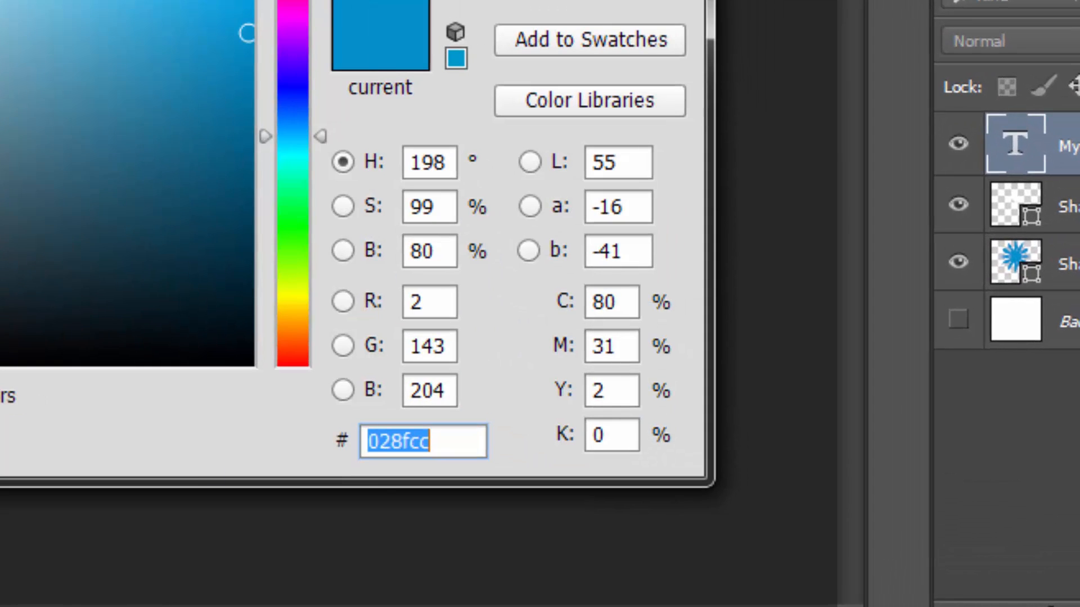
{"action": "double_click", "coordinate": [419, 440]}
{"action": "left_click", "coordinate": [589, 0]}
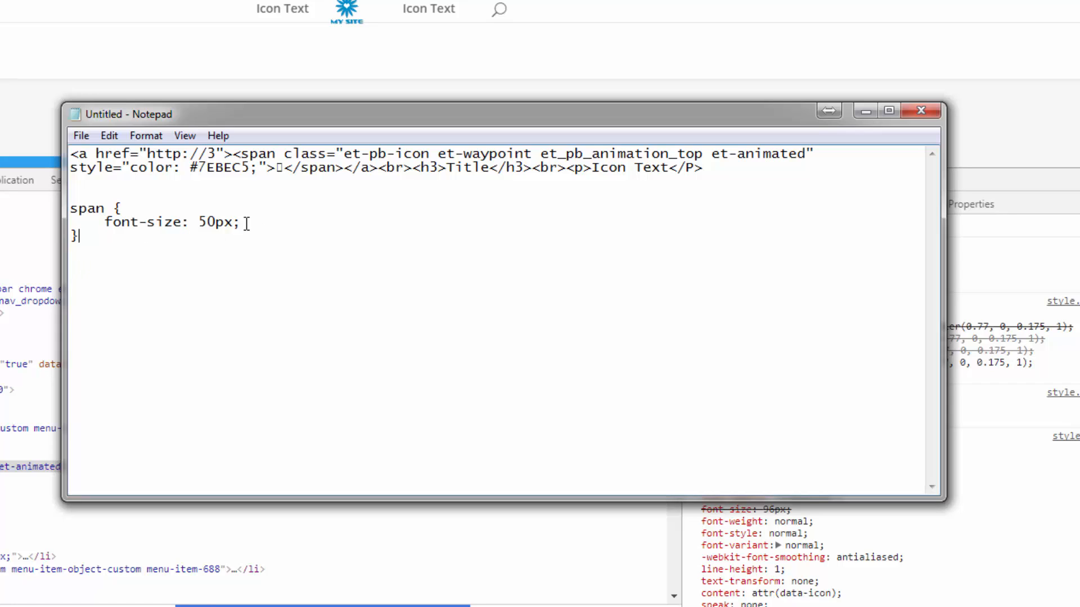
- Add the line font-color:#028fcc; below the font-size in Notepad's span rule and indent it
{"action": "left_click", "coordinate": [246, 223]}
{"action": "key", "text": "Return"}
{"action": "type", "text": "font-color:#"}
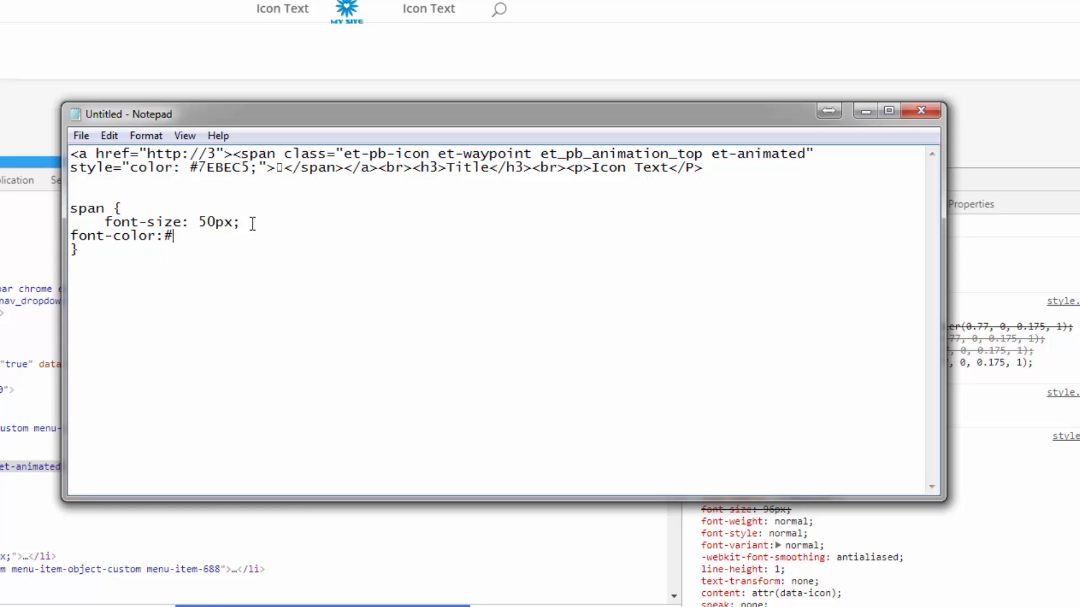
{"action": "type", "text": "028fcc;"}
{"action": "left_click", "coordinate": [72, 236]}
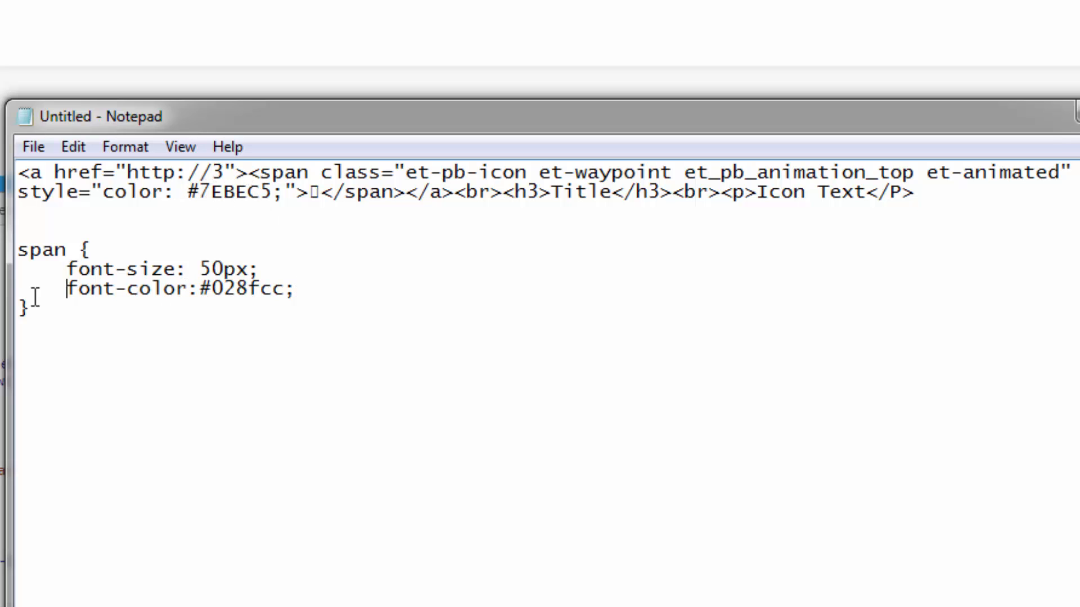
- Copy 028fcc from the font-color line and paste it over the inline colour code 7EBEC5 in the icon HTML
{"action": "left_click", "coordinate": [285, 287]}
{"action": "left_click", "coordinate": [217, 288]}
{"action": "left_click_drag", "start_coordinate": [217, 288], "coordinate": [285, 288]}
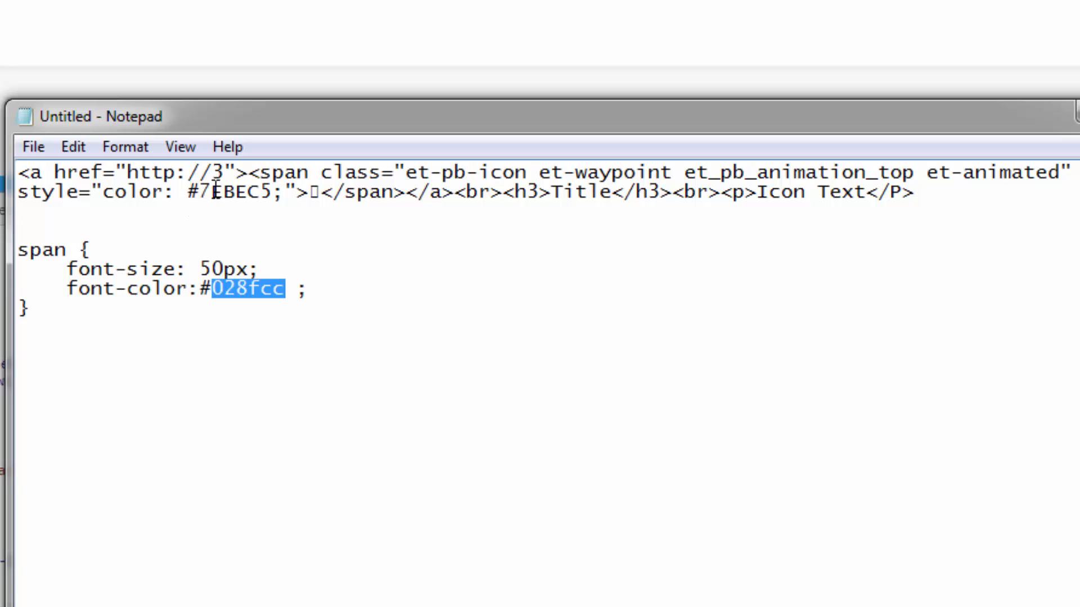
{"action": "left_click_drag", "start_coordinate": [212, 191], "coordinate": [273, 193]}
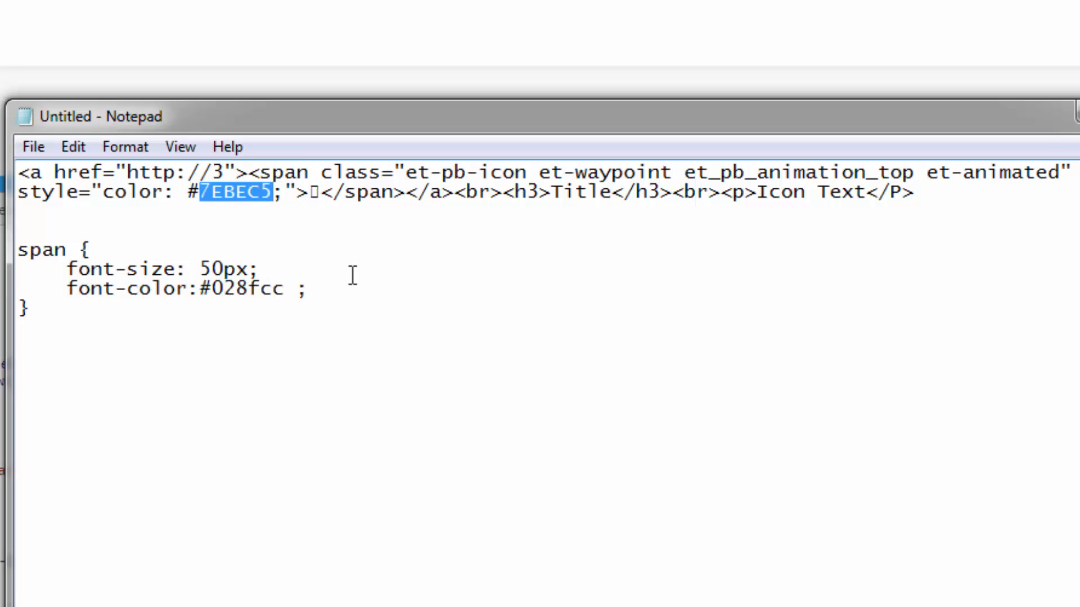
{"action": "key", "text": "ctrl+v"}
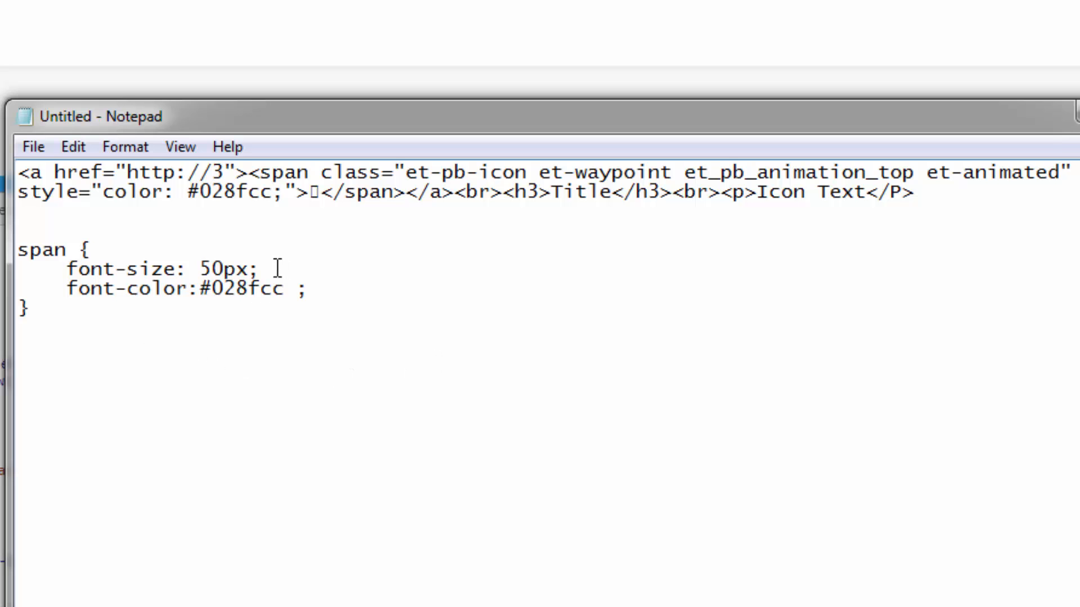
- Delete the whole font-color line from the span rule, keeping only the font-size declaration
{"action": "left_click_drag", "start_coordinate": [278, 269], "coordinate": [315, 290]}
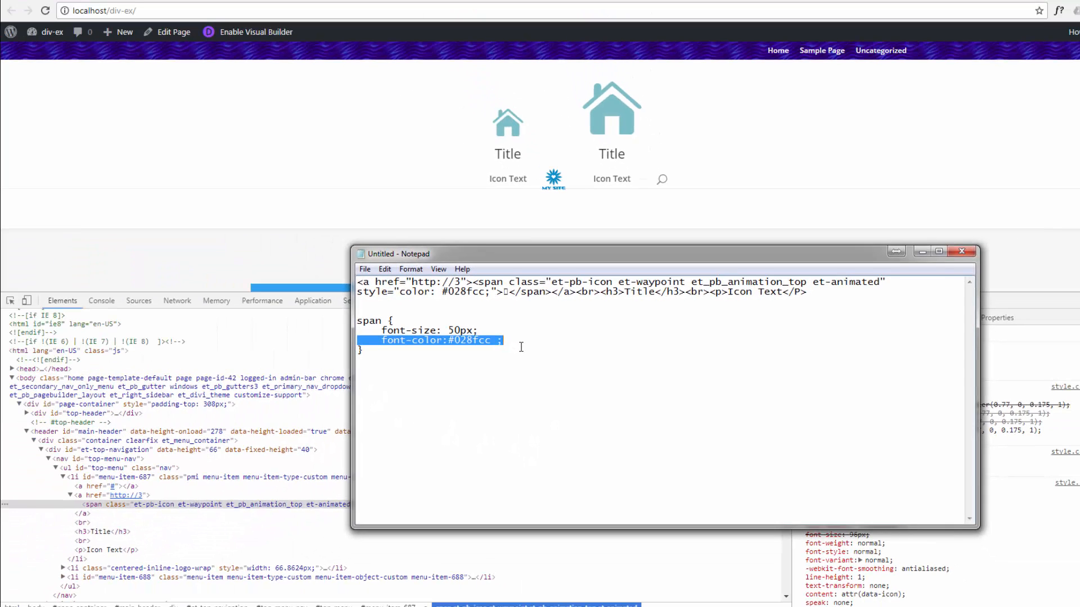
{"action": "key", "text": "BackSpace"}
{"action": "key", "text": "BackSpace"}
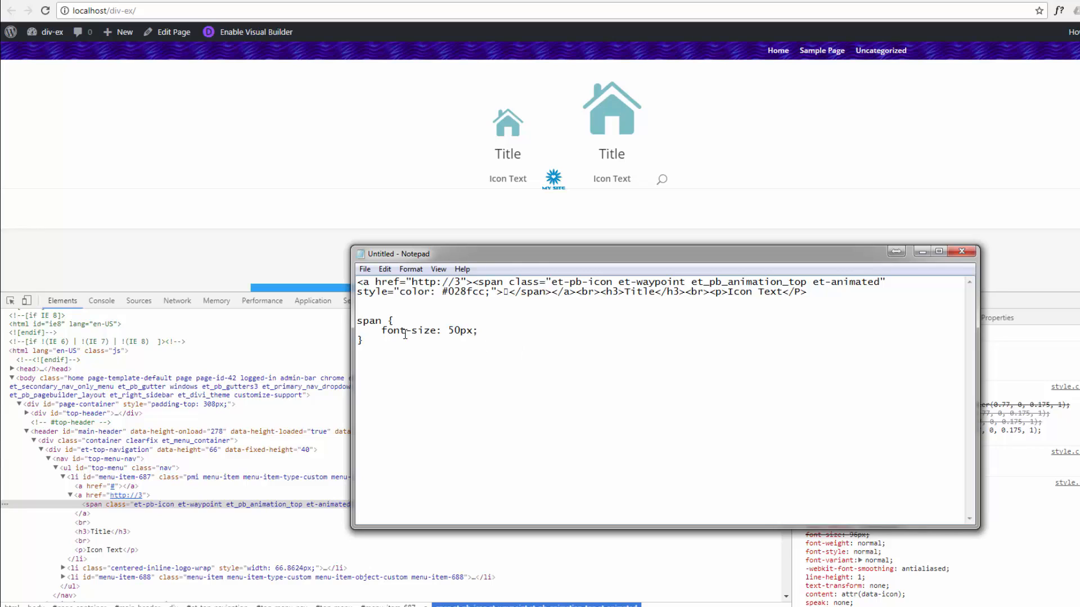
- Switch to the browser, inspect the second home icon's link element, and toggle its padding-bottom off and back on
{"action": "left_click", "coordinate": [267, 270]}
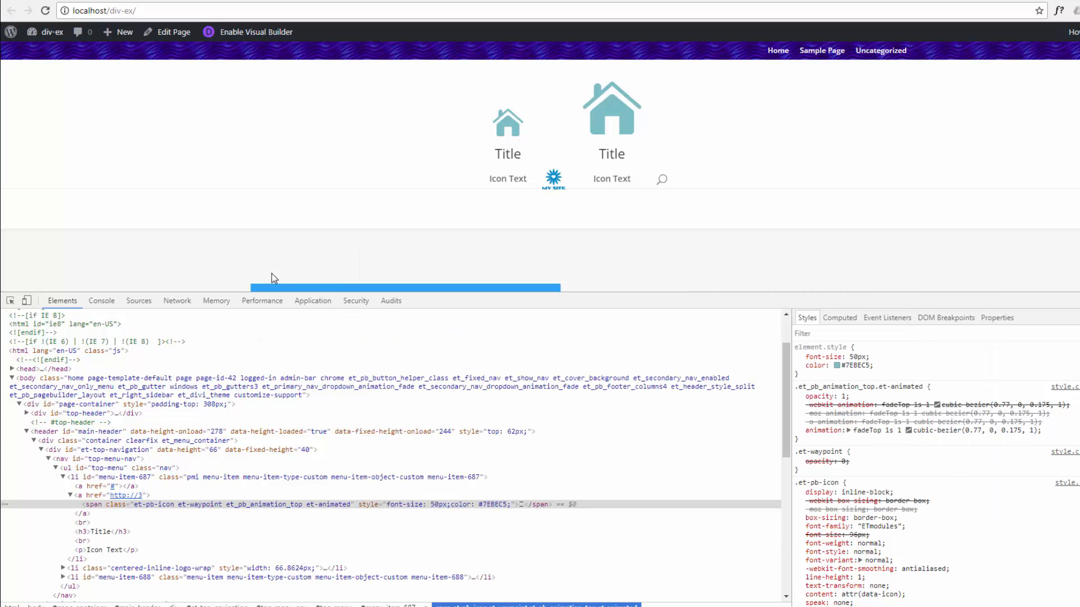
{"action": "left_click", "coordinate": [621, 121]}
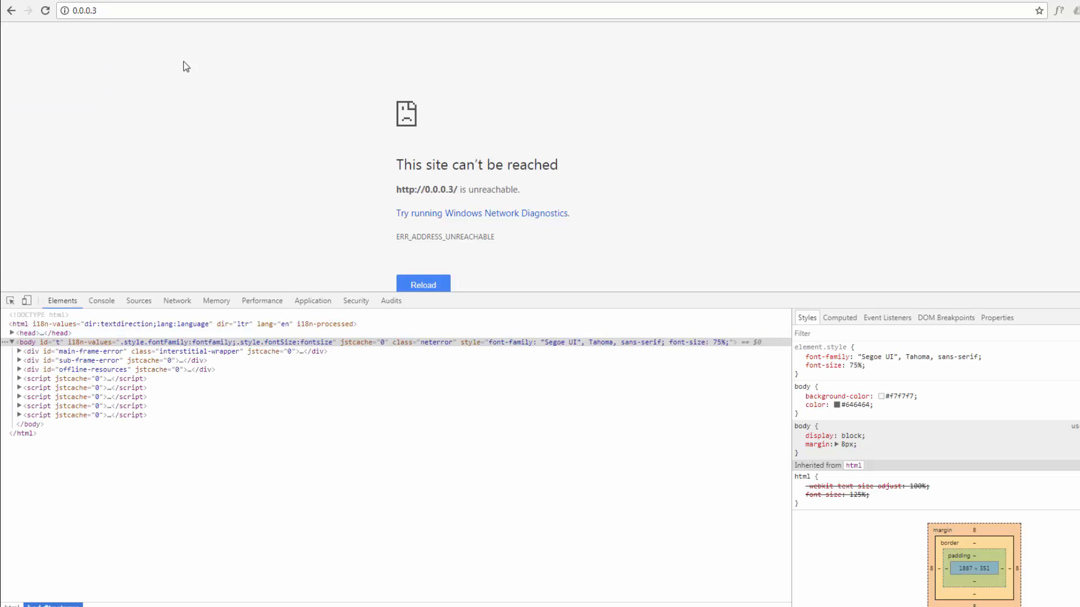
{"action": "left_click", "coordinate": [10, 13]}
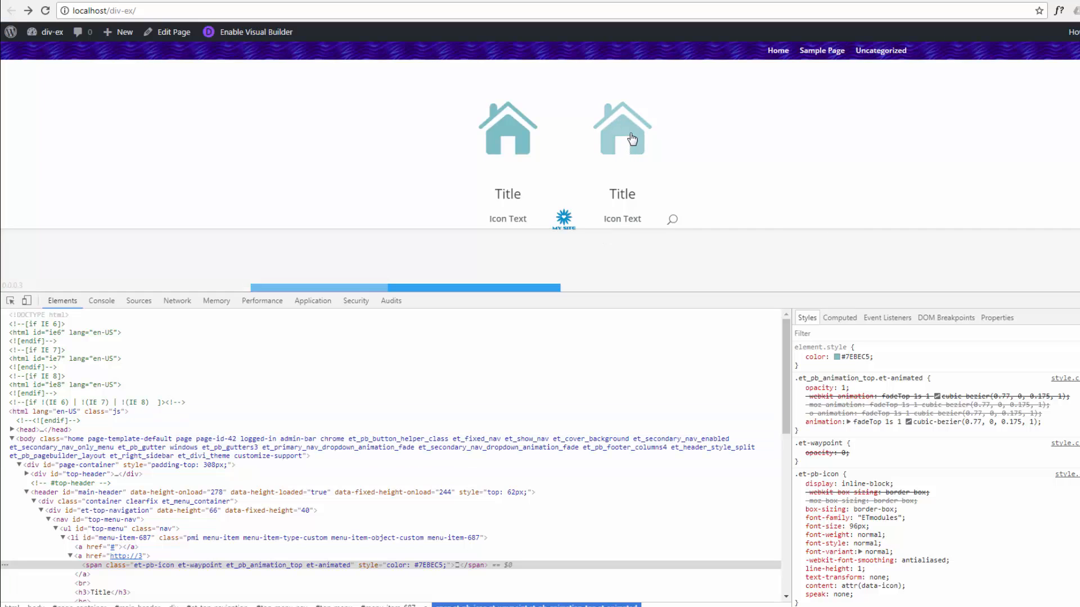
{"action": "right_click", "coordinate": [631, 134]}
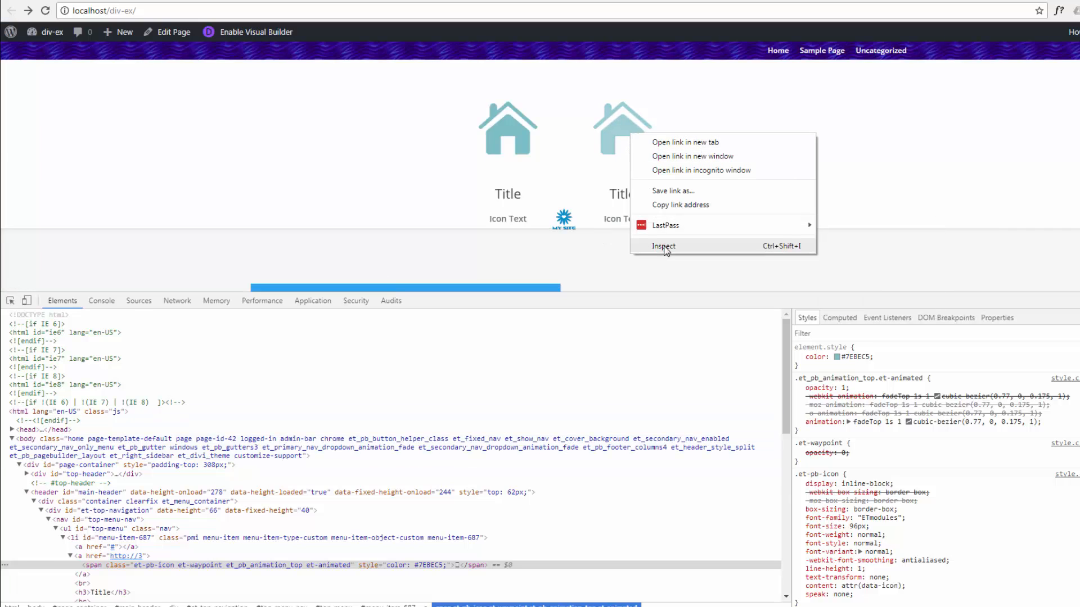
{"action": "left_click", "coordinate": [663, 246]}
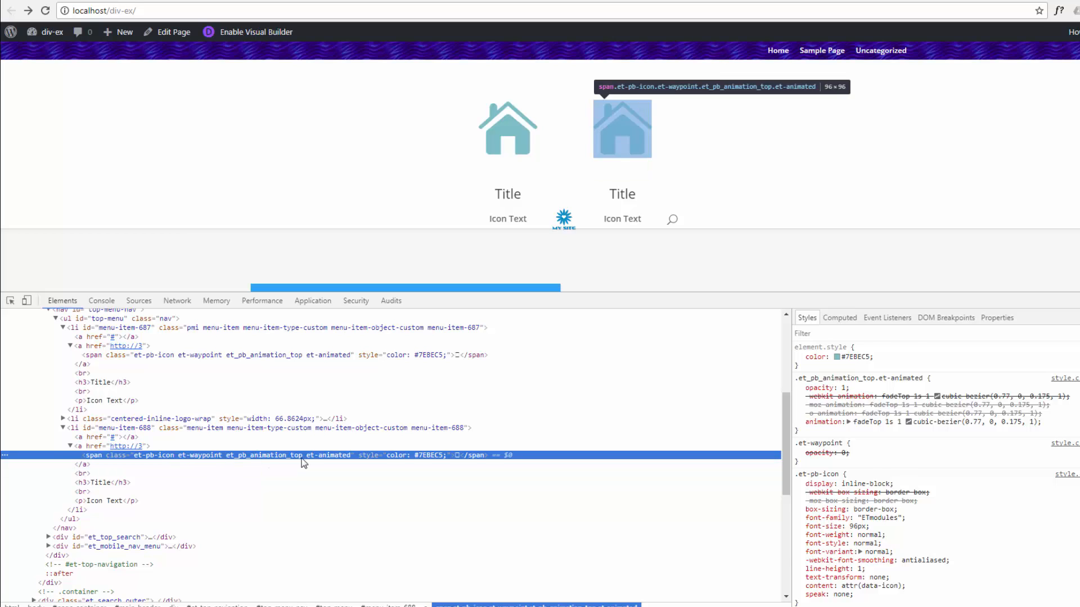
{"action": "left_click", "coordinate": [304, 447]}
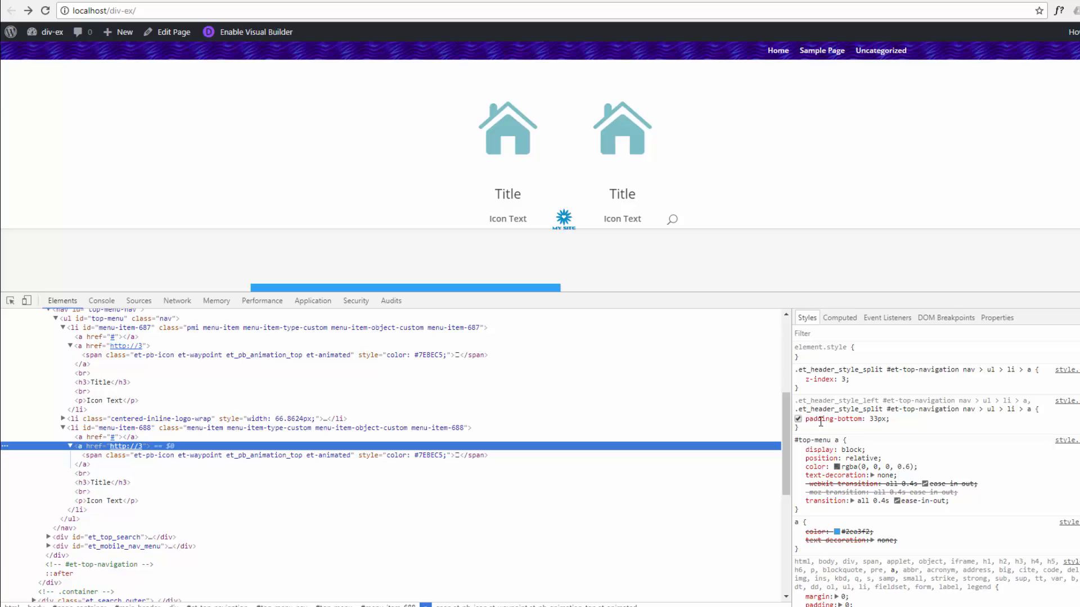
{"action": "left_click", "coordinate": [798, 419]}
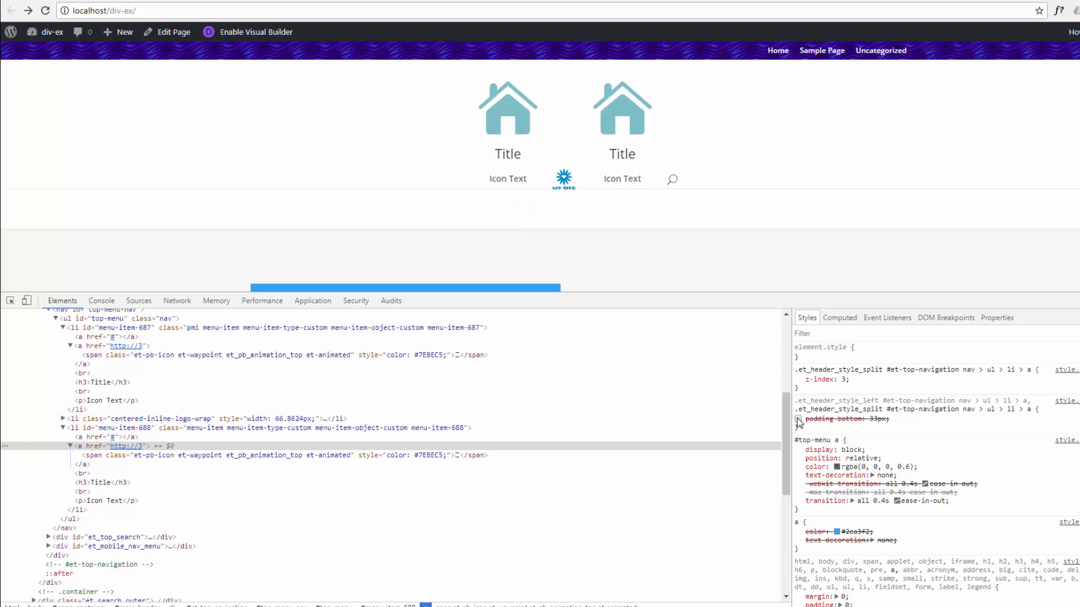
{"action": "left_click", "coordinate": [798, 419]}
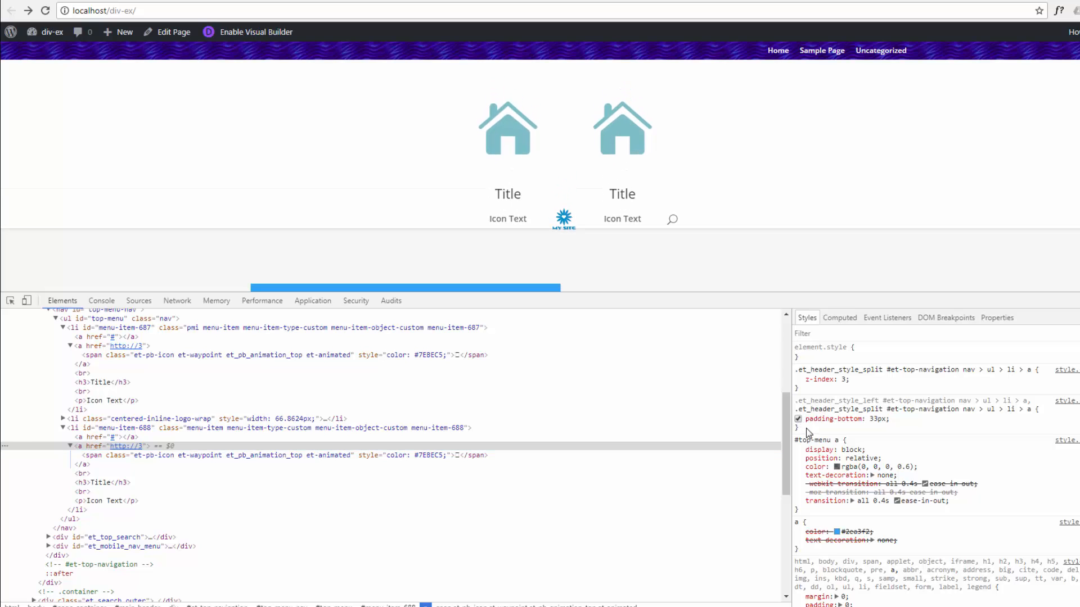
- Copy the link's padding-bottom: 33px rule into Notepad below the span rule, and prefix the span selector with .pmi
{"action": "left_click_drag", "start_coordinate": [804, 428], "coordinate": [797, 405]}
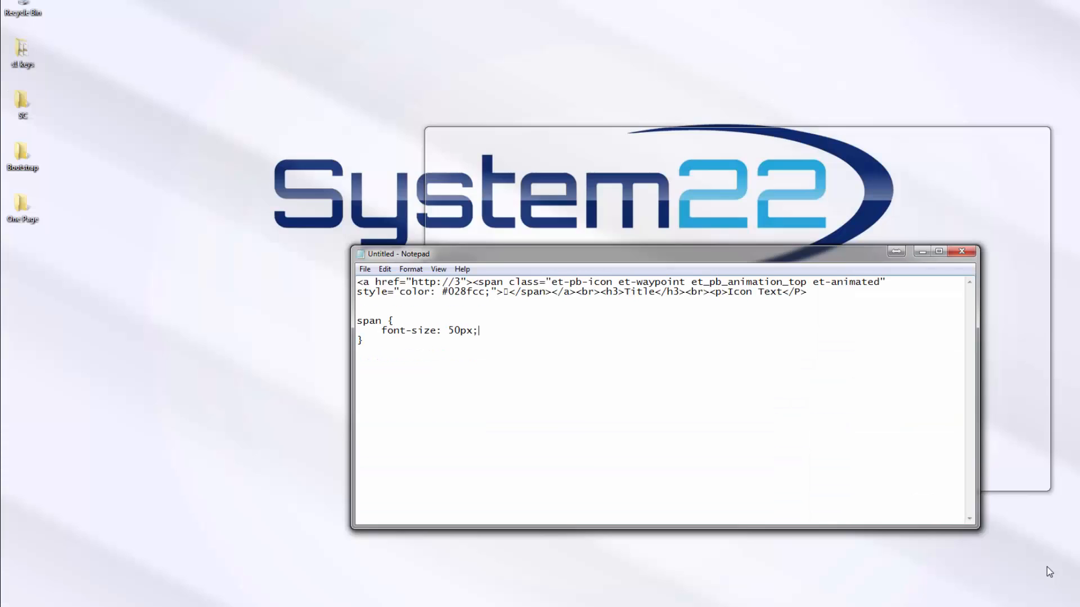
{"action": "left_click", "coordinate": [1047, 568]}
{"action": "left_click", "coordinate": [376, 347]}
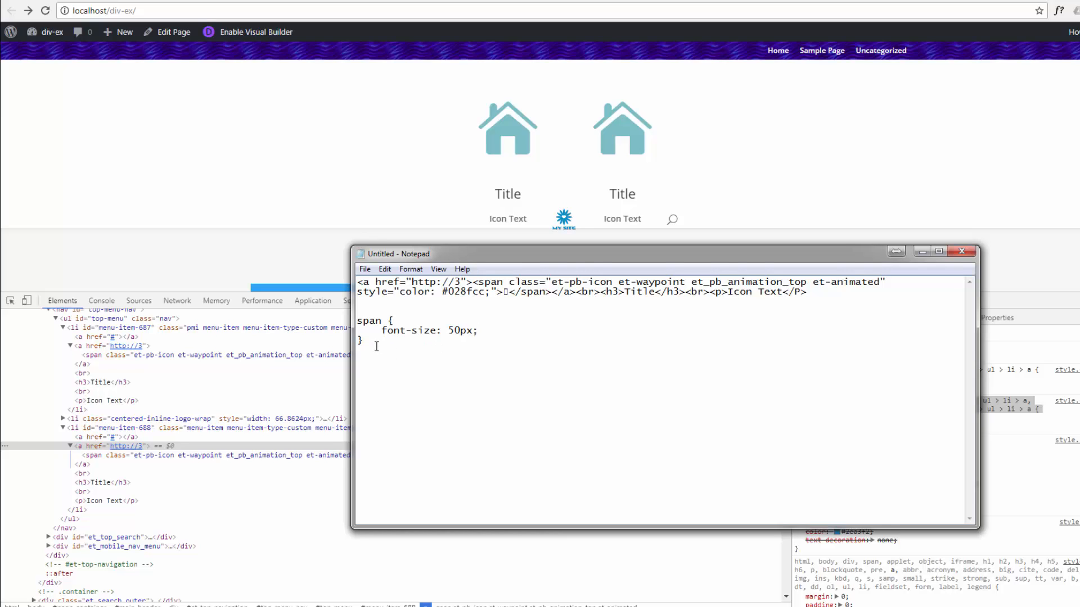
{"action": "key", "text": "ctrl+v"}
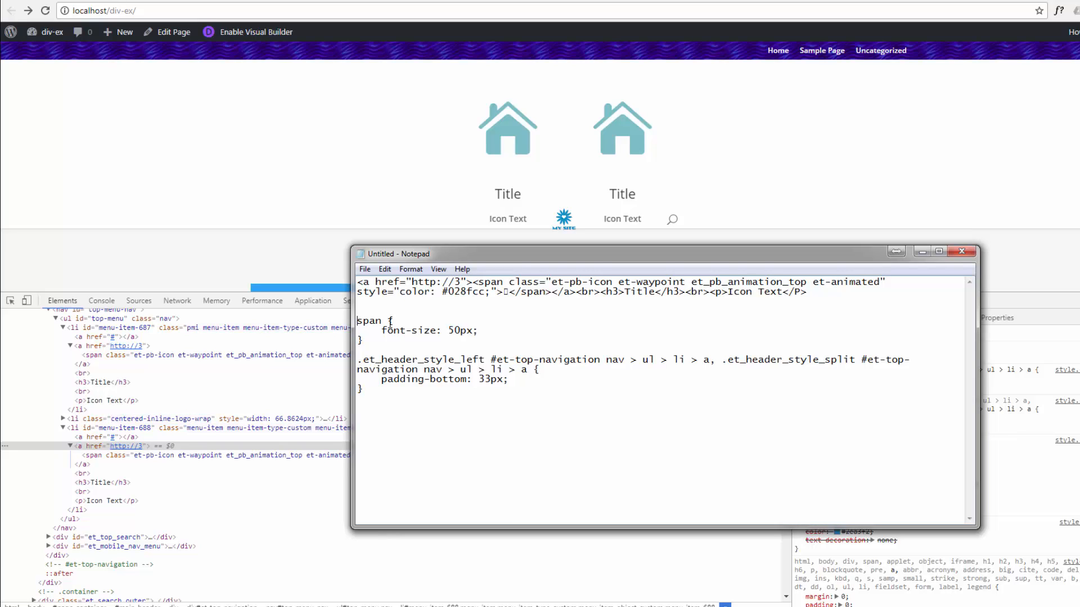
{"action": "type", "text": ".pmi"}
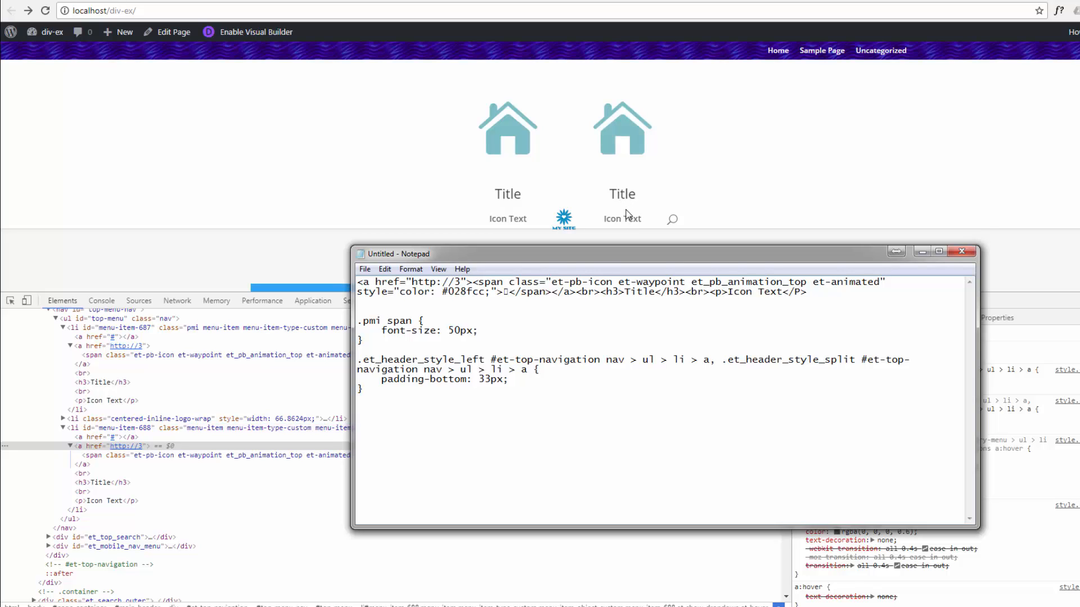
- In the browser, inspect the second menu item's Title heading and disable the headings' padding-bottom
{"action": "left_click", "coordinate": [800, 180]}
{"action": "right_click", "coordinate": [619, 195]}
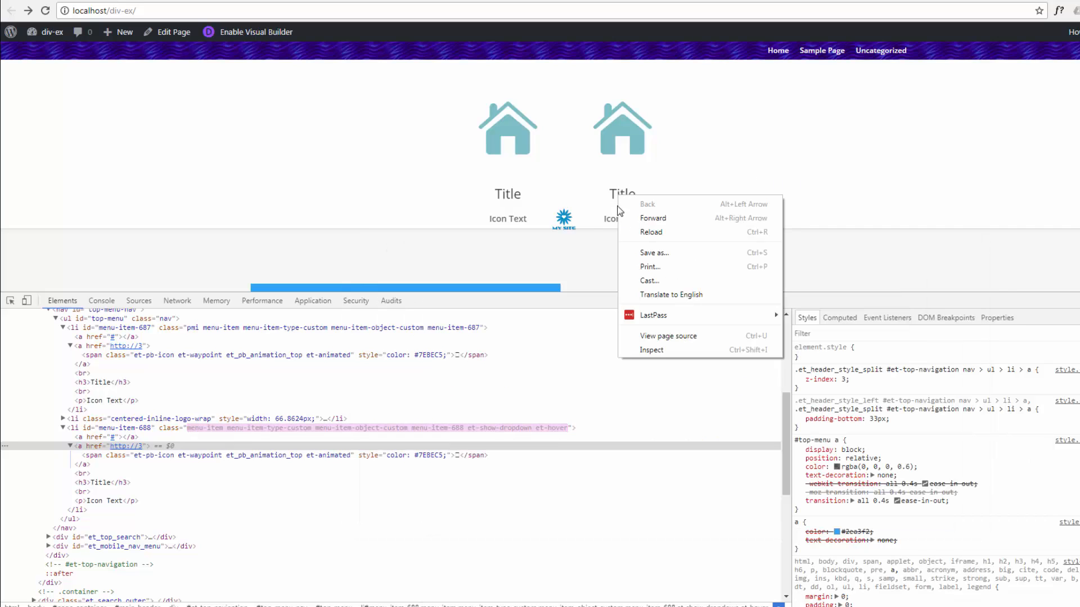
{"action": "left_click", "coordinate": [653, 352]}
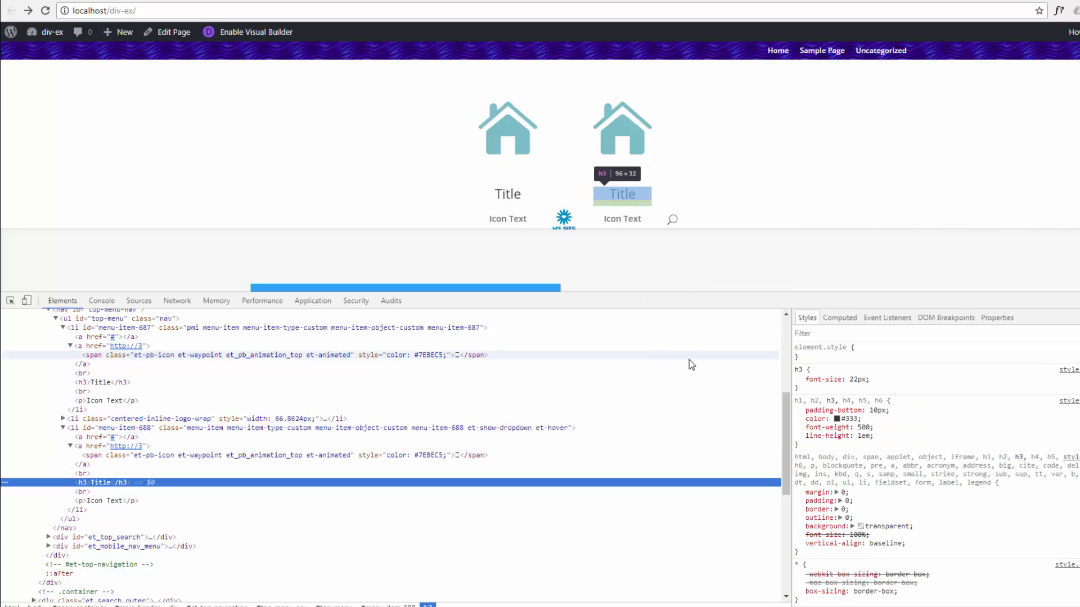
{"action": "left_click", "coordinate": [798, 411]}
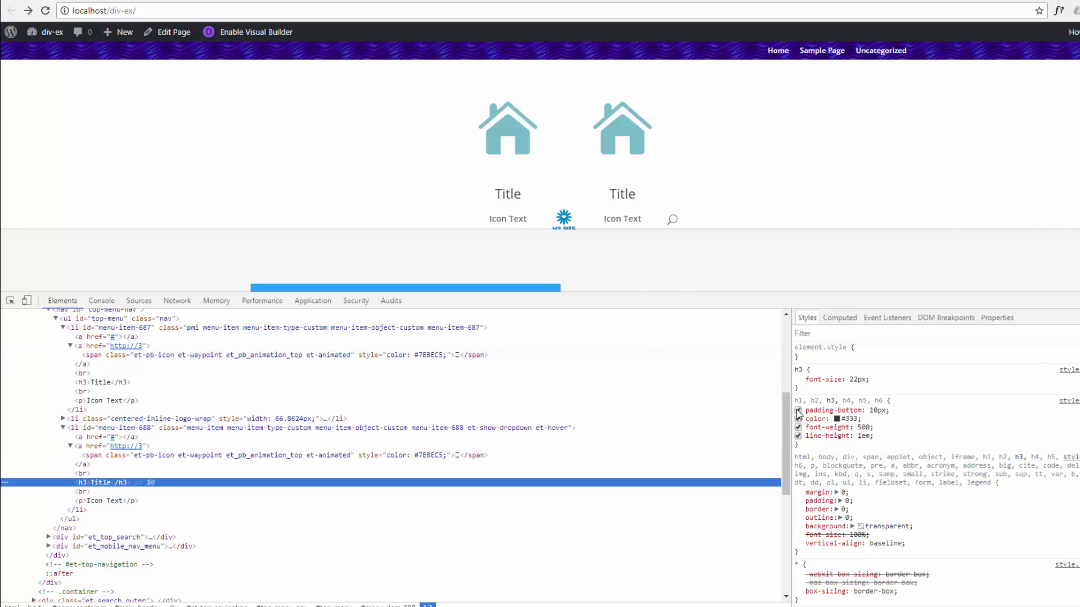
{"action": "left_click", "coordinate": [798, 411]}
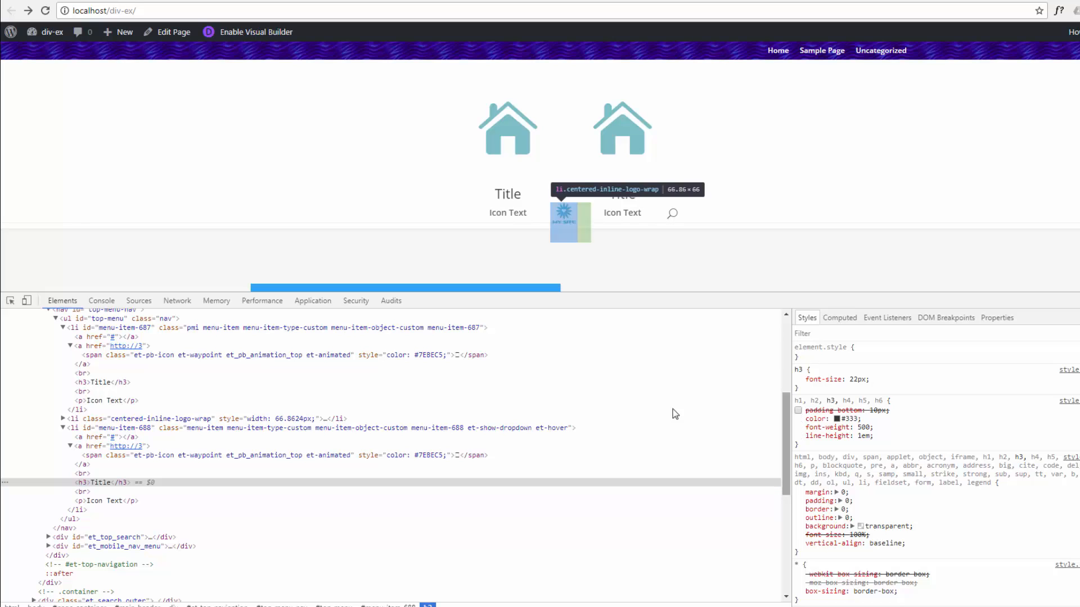
- Select the second menu item's Icon Text paragraph and look through its styles for extra spacing
{"action": "left_click", "coordinate": [88, 506]}
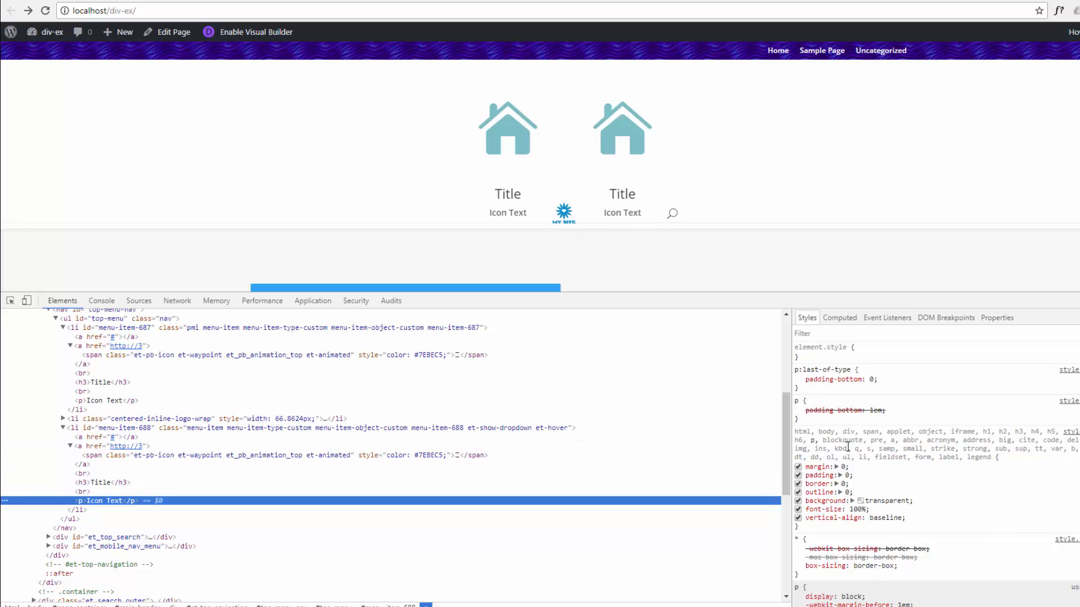
{"action": "scroll", "coordinate": [947, 481], "scroll_direction": "down", "scroll_amount": 5}
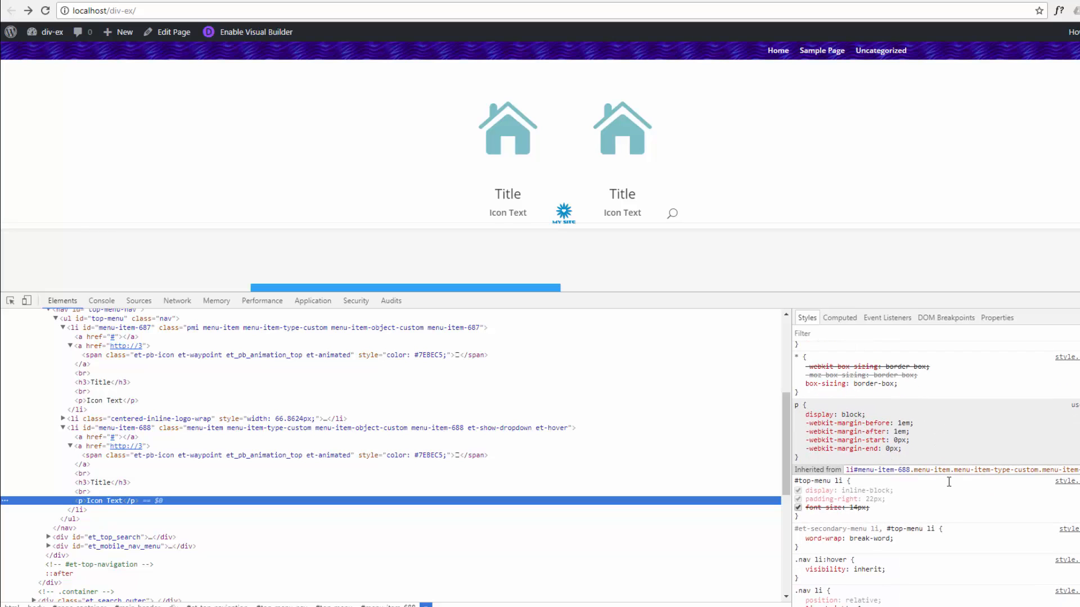
{"action": "scroll", "coordinate": [949, 482], "scroll_direction": "up", "scroll_amount": 5}
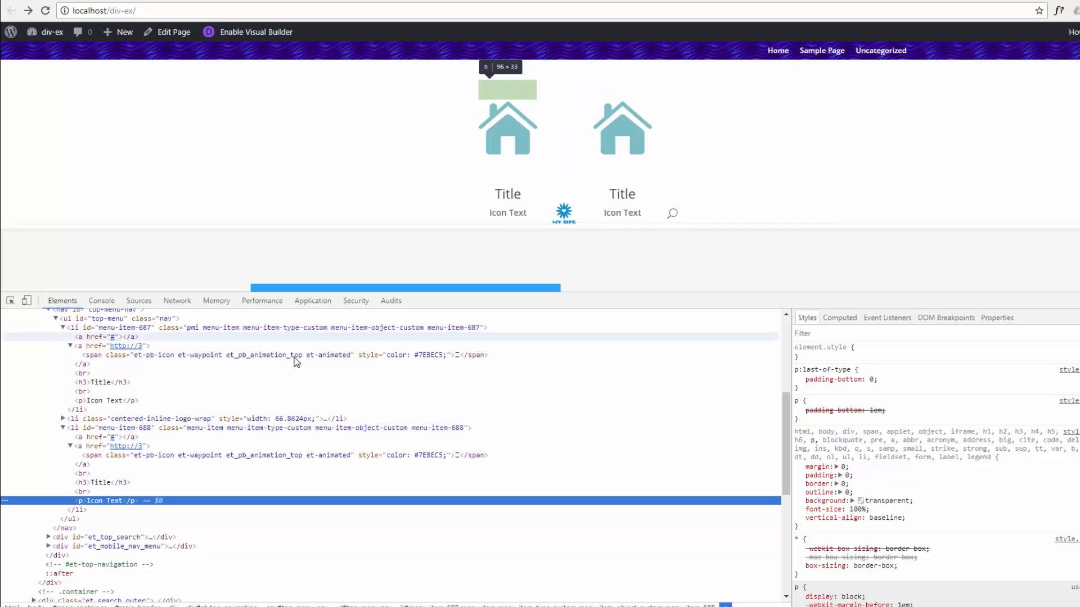
- In Notepad, add a .pmi h3, a { } rule containing padding-bottom:0px; between the span and header style rules
{"action": "key", "text": "alt+Tab"}
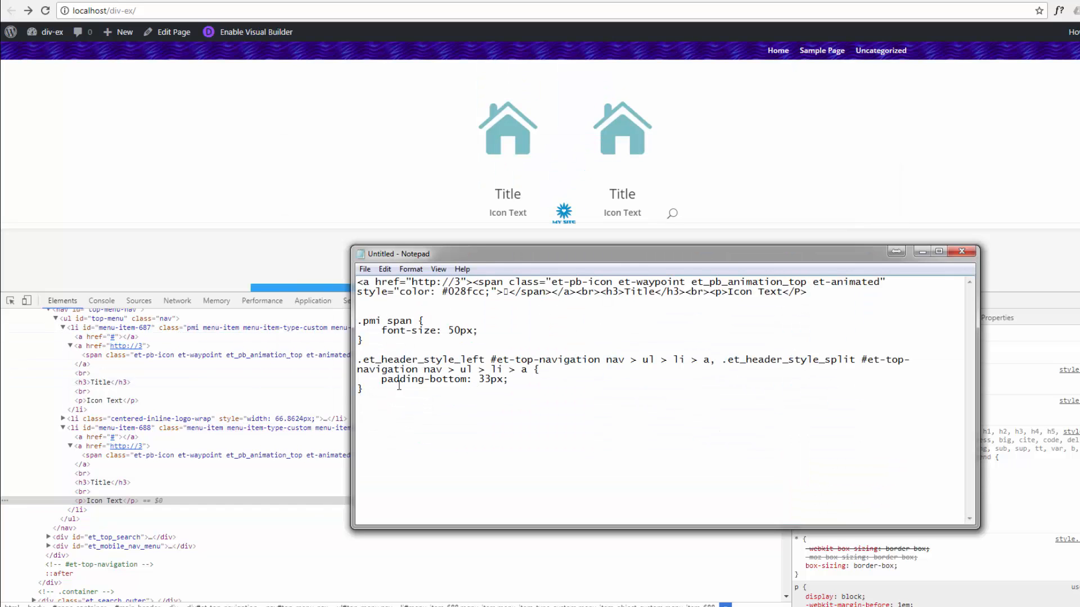
{"action": "left_click", "coordinate": [366, 339]}
{"action": "key", "text": "Return"}
{"action": "key", "text": "Return"}
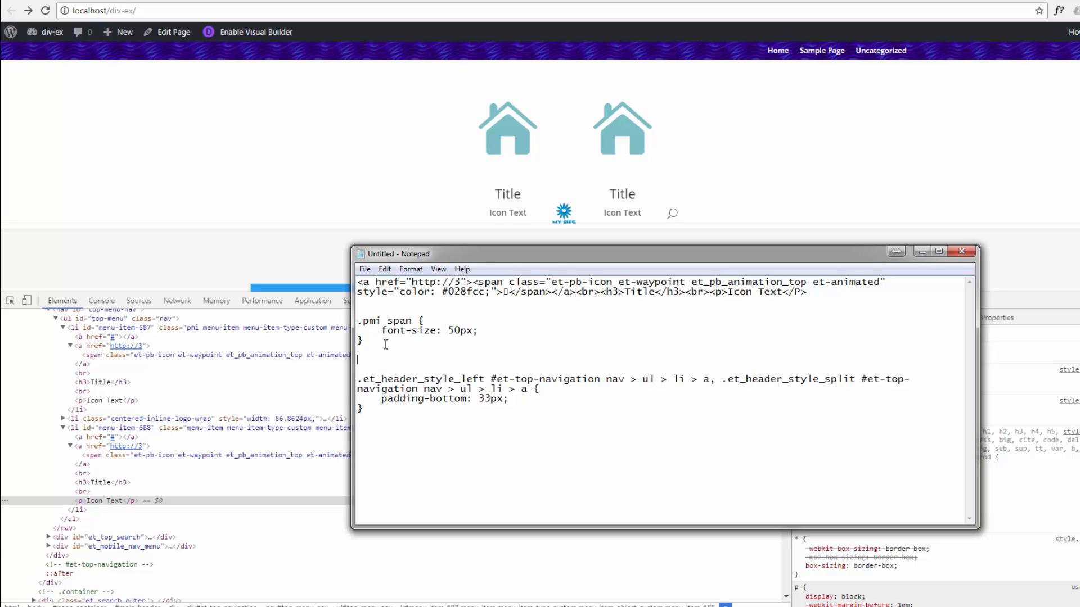
{"action": "type", "text": ".pmi h3, p"}
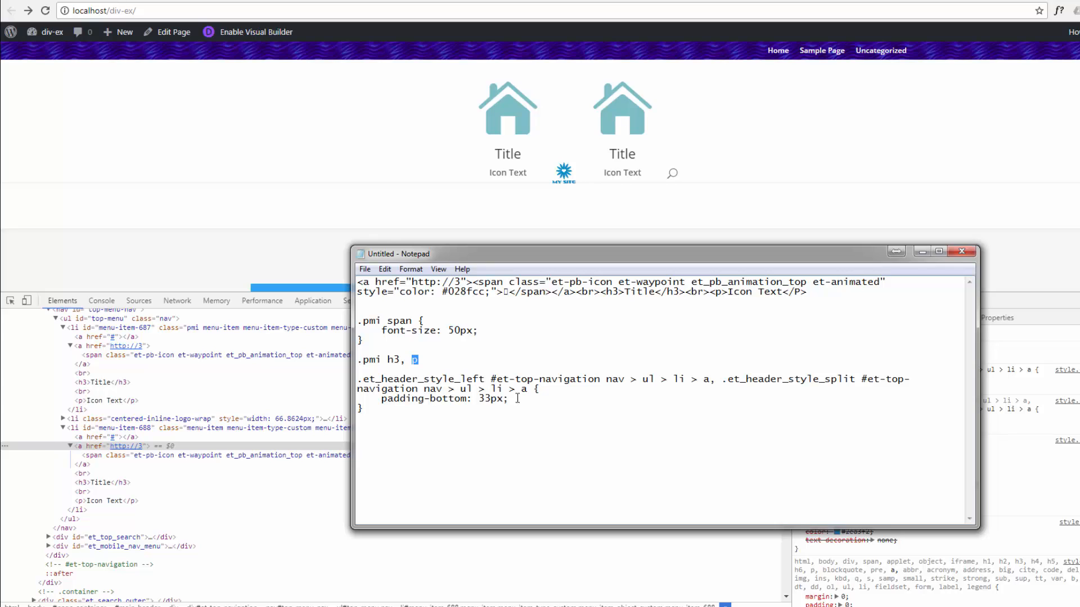
{"action": "type", "text": "a"}
{"action": "type", "text": "{"}
{"action": "key", "text": "Return"}
{"action": "key", "text": "Return"}
{"action": "key", "text": "Return"}
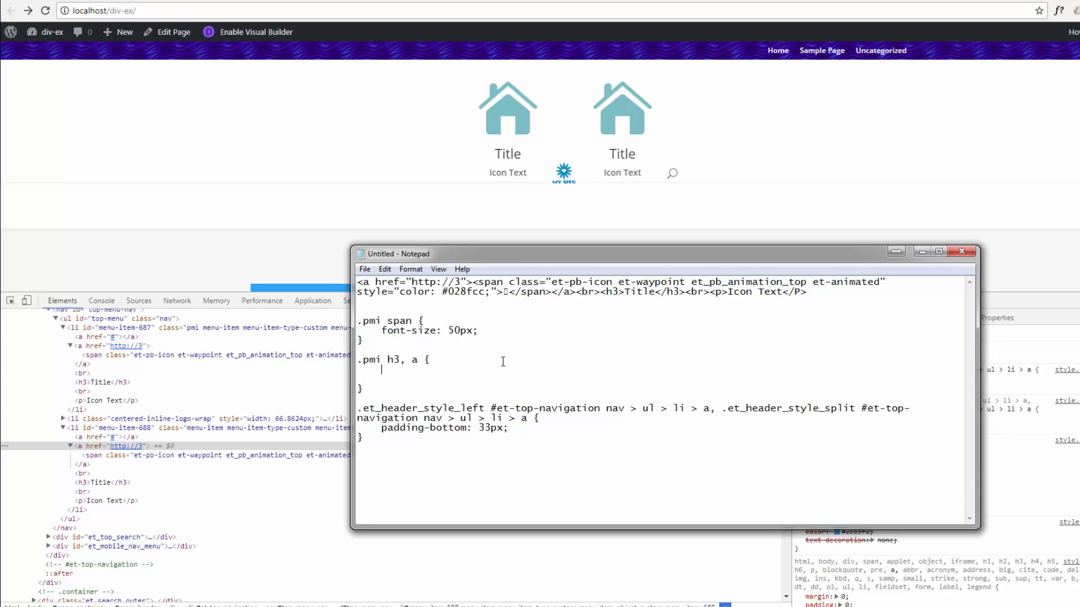
{"action": "type", "text": "padding-bottom:0px;"}
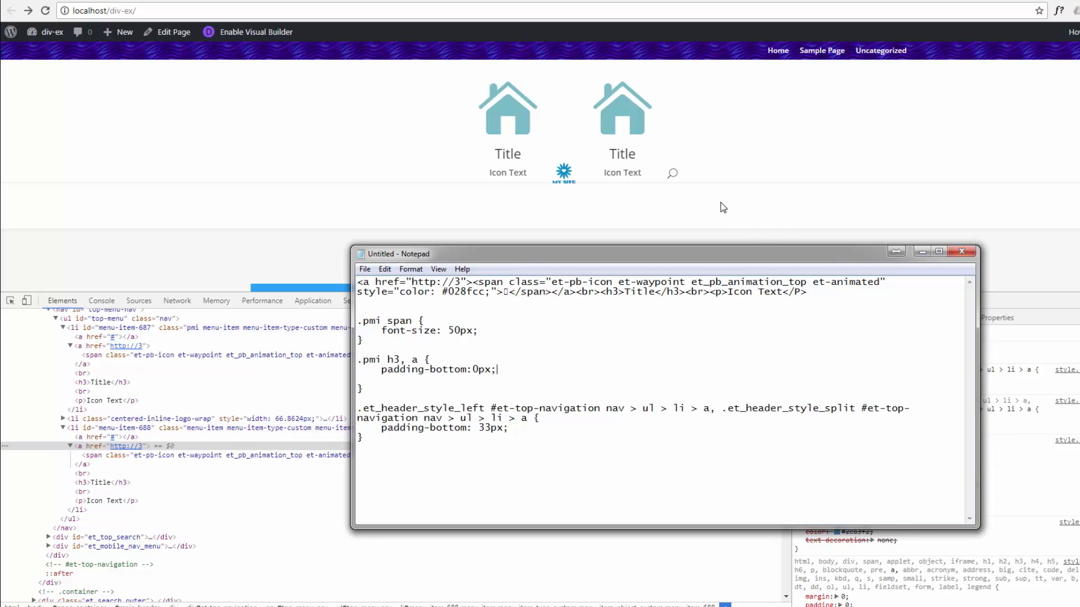
- In the browser, select the first menu item's Title heading and add an inline line-height of 12px
{"action": "left_click", "coordinate": [783, 155]}
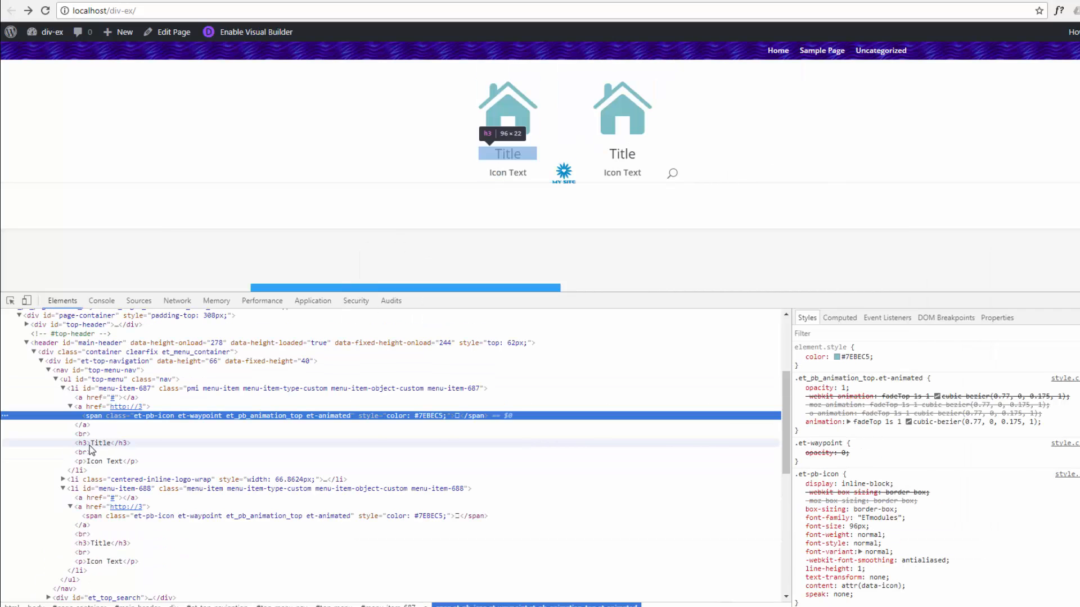
{"action": "left_click", "coordinate": [90, 444]}
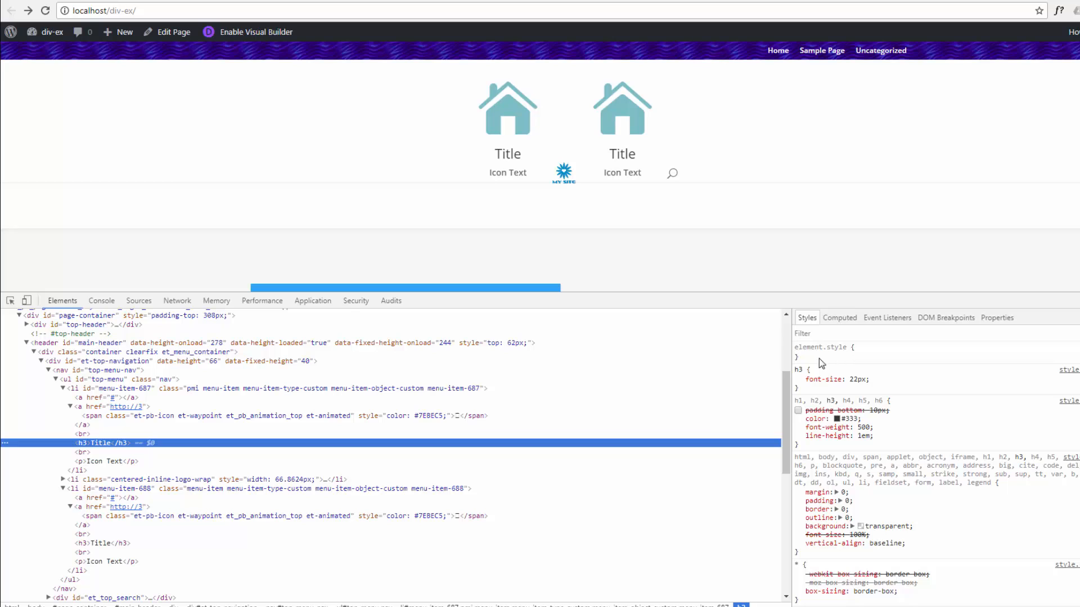
{"action": "left_click", "coordinate": [860, 349]}
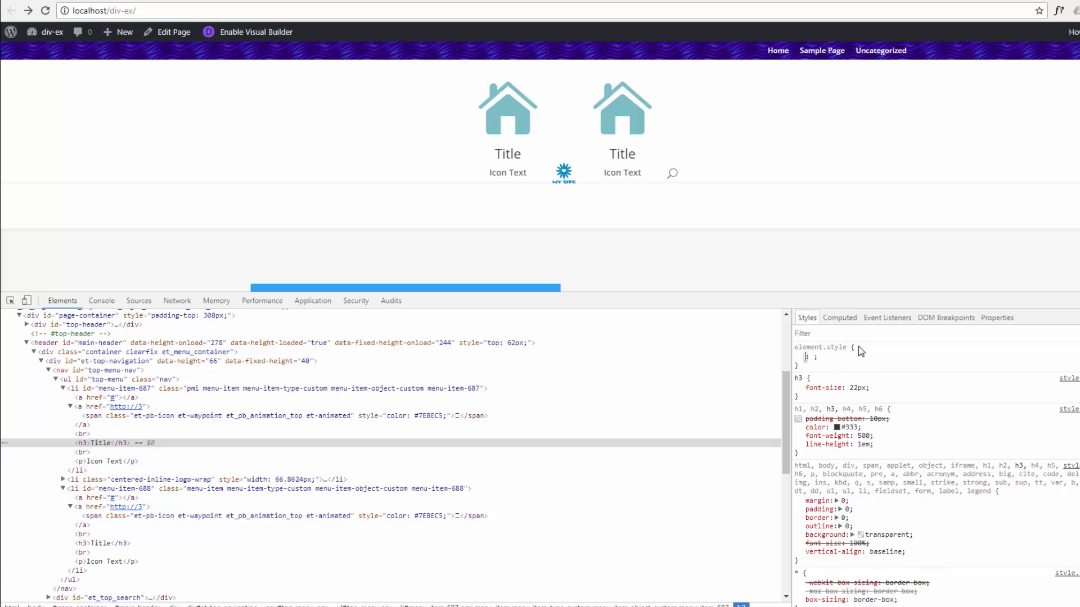
{"action": "type", "text": "line-h"}
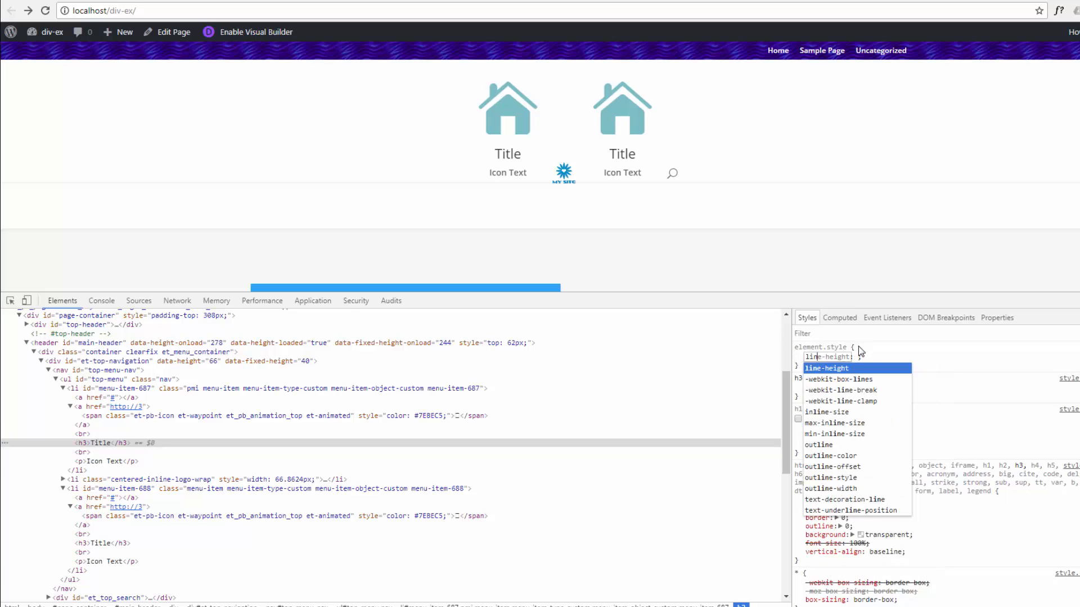
{"action": "type", "text": "ei"}
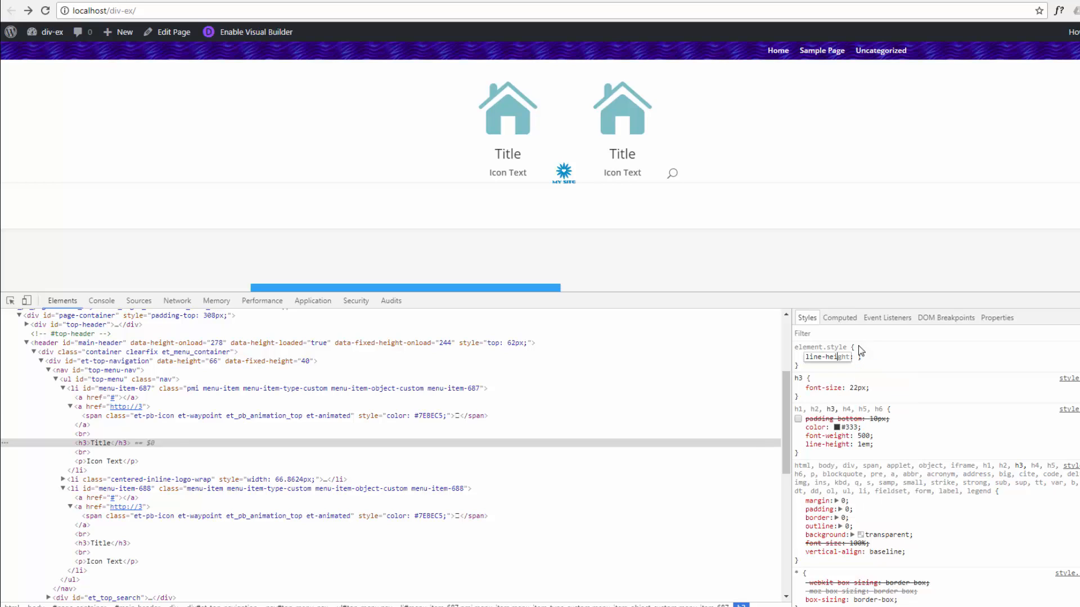
{"action": "type", "text": "ght: "}
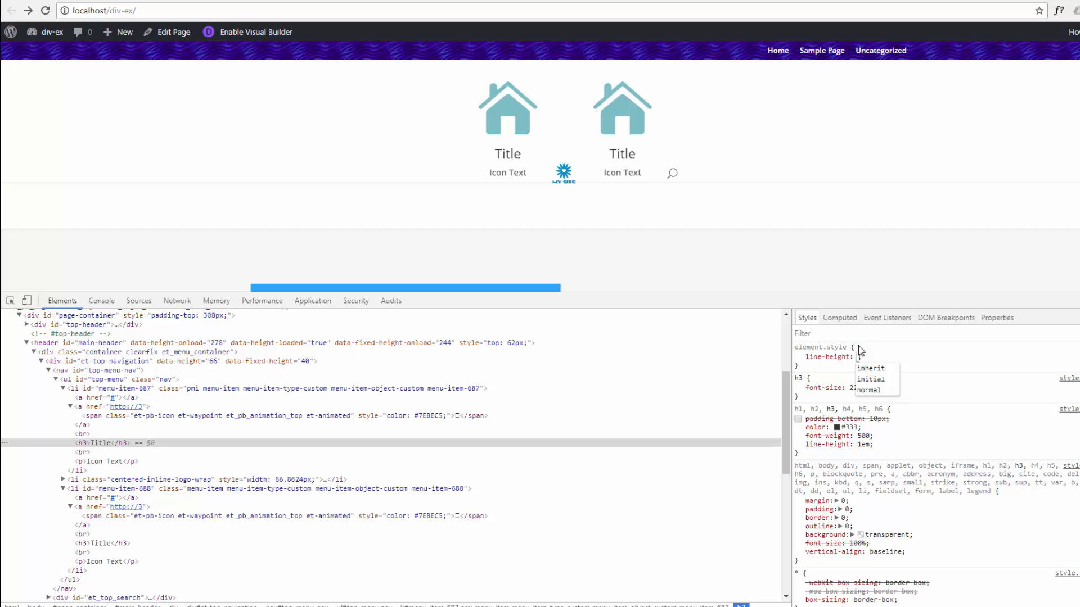
{"action": "type", "text": "12"}
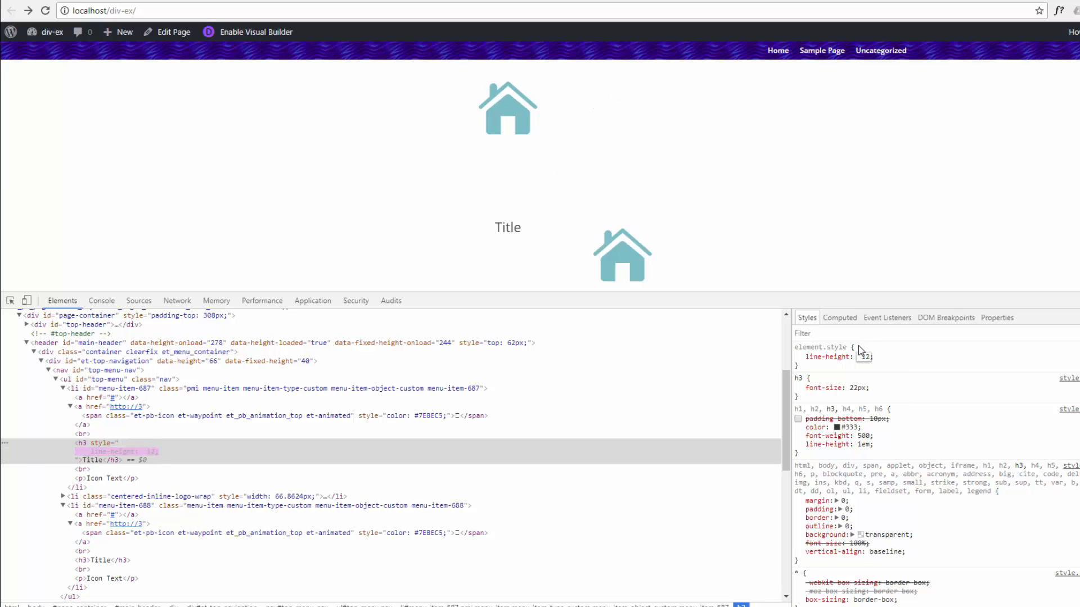
{"action": "type", "text": "px"}
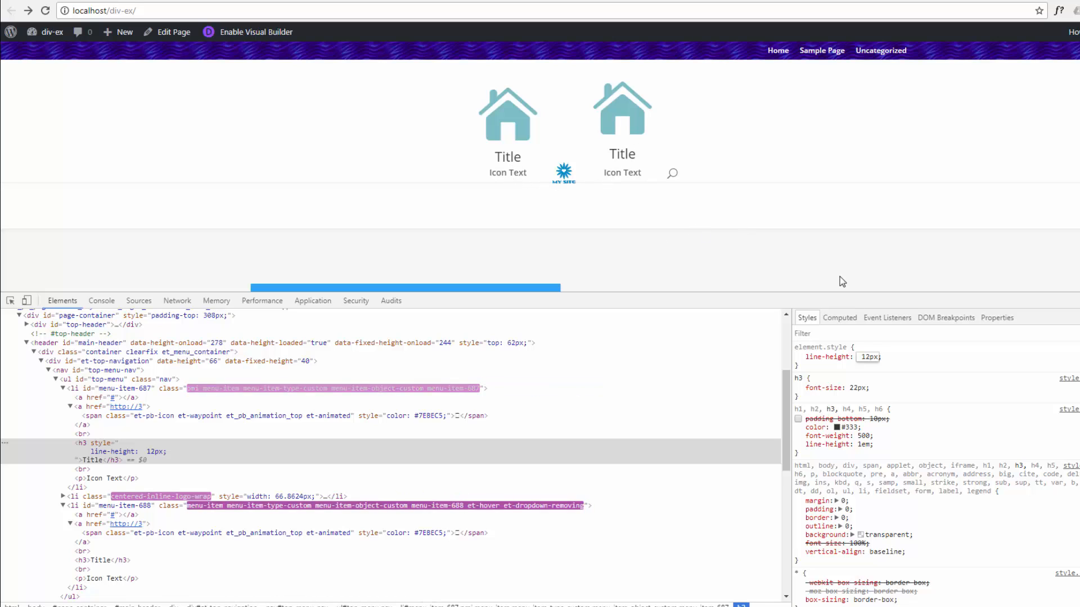
- Set the heading's inline line-height to 10px and select the whole declaration
{"action": "left_click_drag", "start_coordinate": [867, 356], "coordinate": [871, 357]}
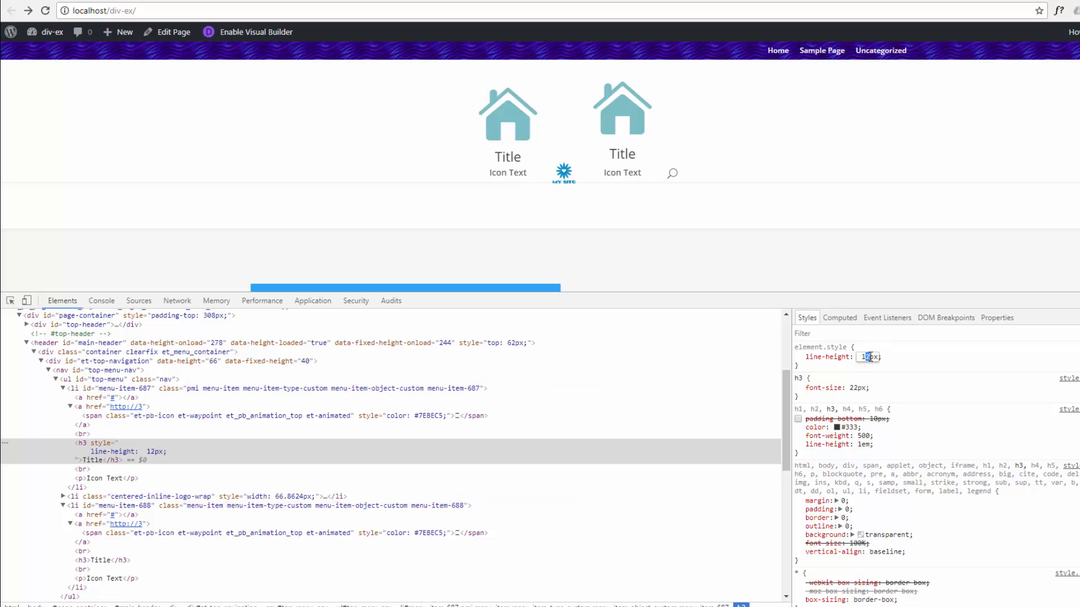
{"action": "type", "text": "0"}
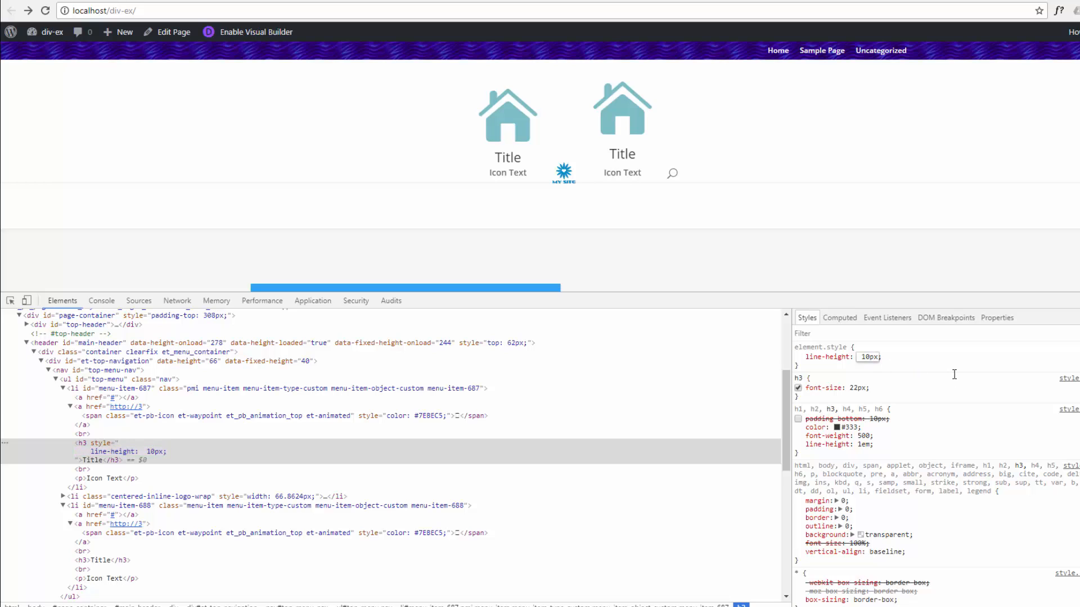
{"action": "left_click", "coordinate": [888, 358]}
{"action": "left_click_drag", "start_coordinate": [884, 355], "coordinate": [808, 359]}
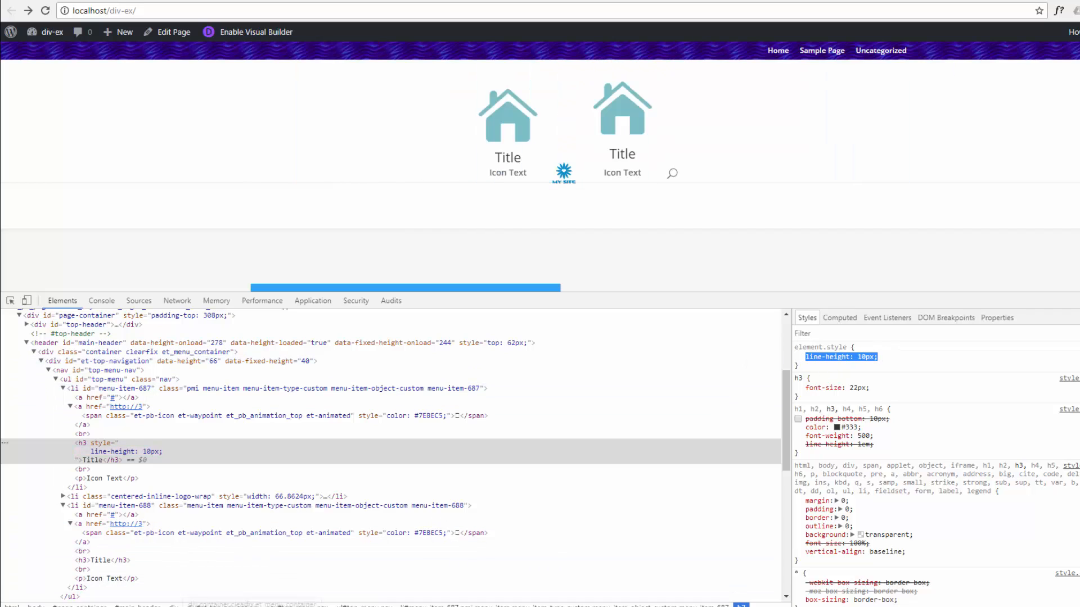
- In Notepad, add line-height: 10px; to the .pmi h3, a rule and copy all the CSS rules below the HTML snippet
{"action": "mouse_move", "coordinate": [129, 605]}
{"action": "key", "text": "alt+Tab"}
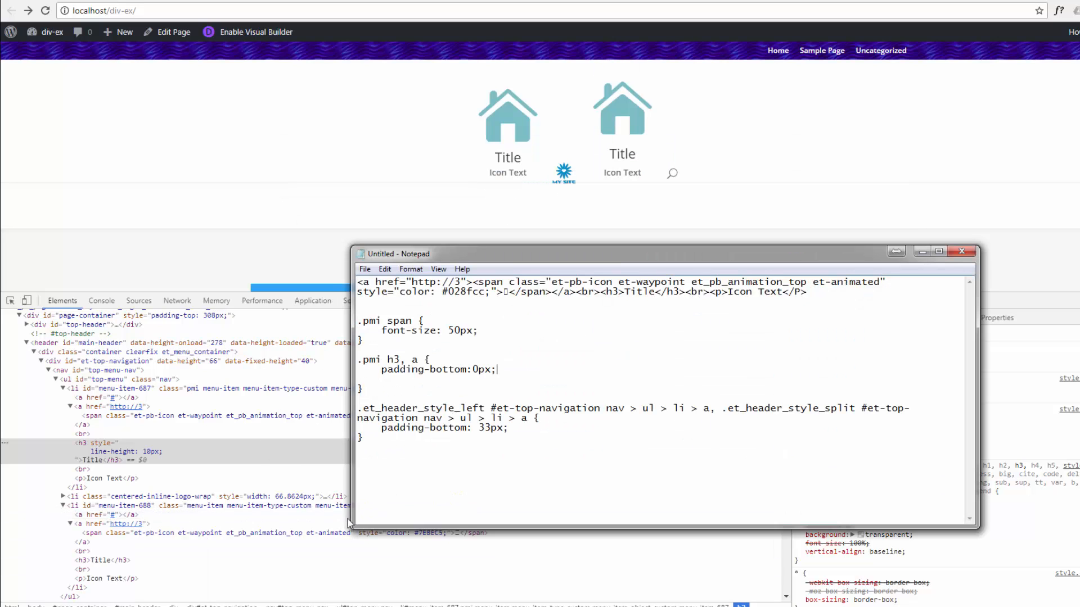
{"action": "left_click", "coordinate": [498, 369]}
{"action": "key", "text": "Return"}
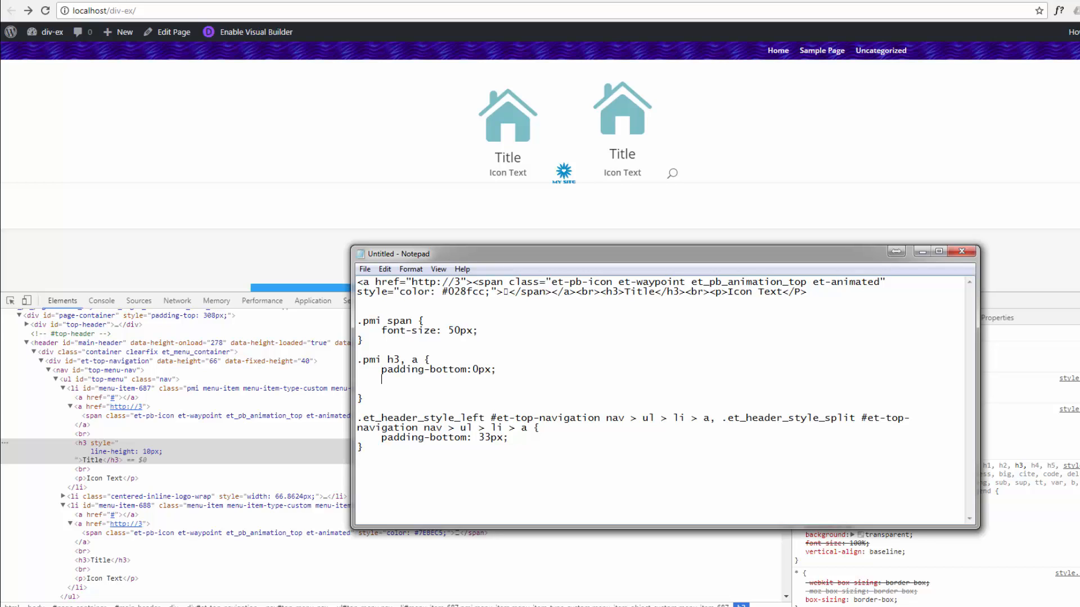
{"action": "type", "text": "line-height: 10px;"}
{"action": "left_click_drag", "start_coordinate": [357, 322], "coordinate": [421, 449]}
{"action": "key", "text": "ctrl+c"}
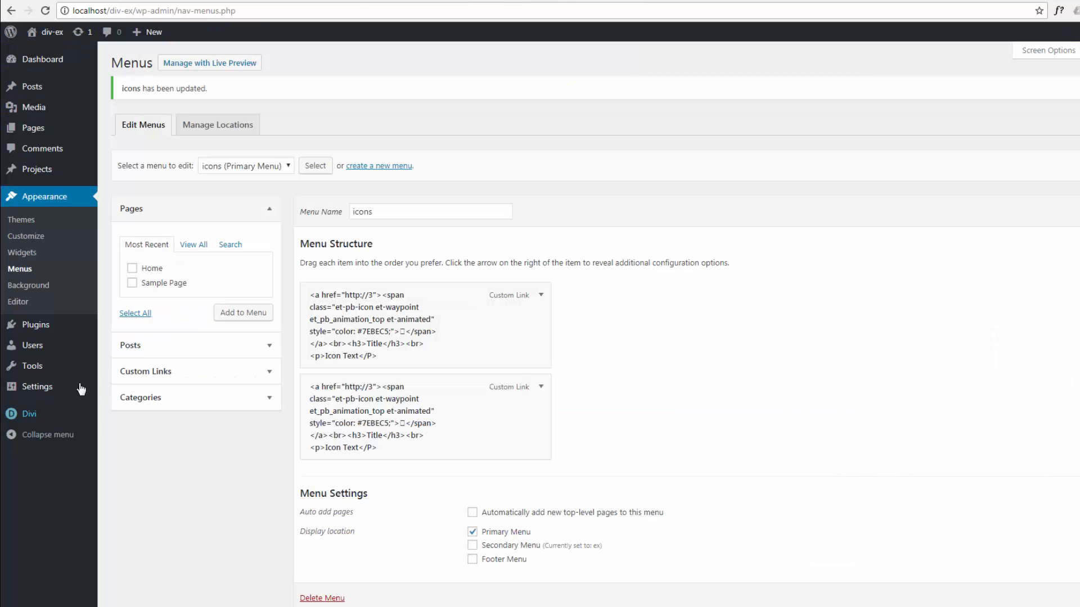
- In the browser, open Divi's Theme Options and enlarge the Custom CSS box
{"action": "mouse_move", "coordinate": [45, 424]}
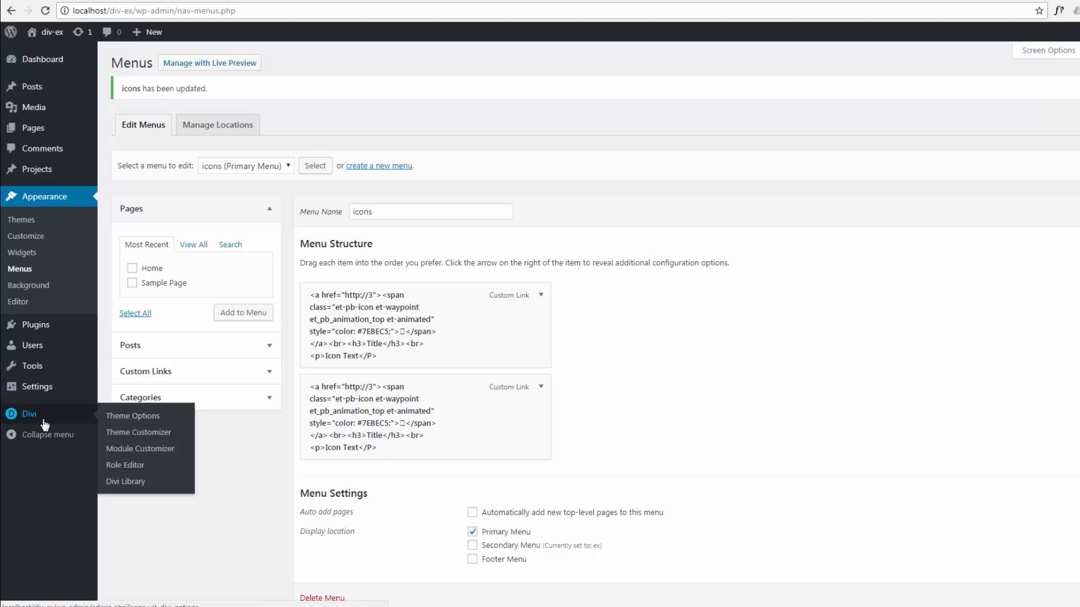
{"action": "left_click", "coordinate": [133, 419]}
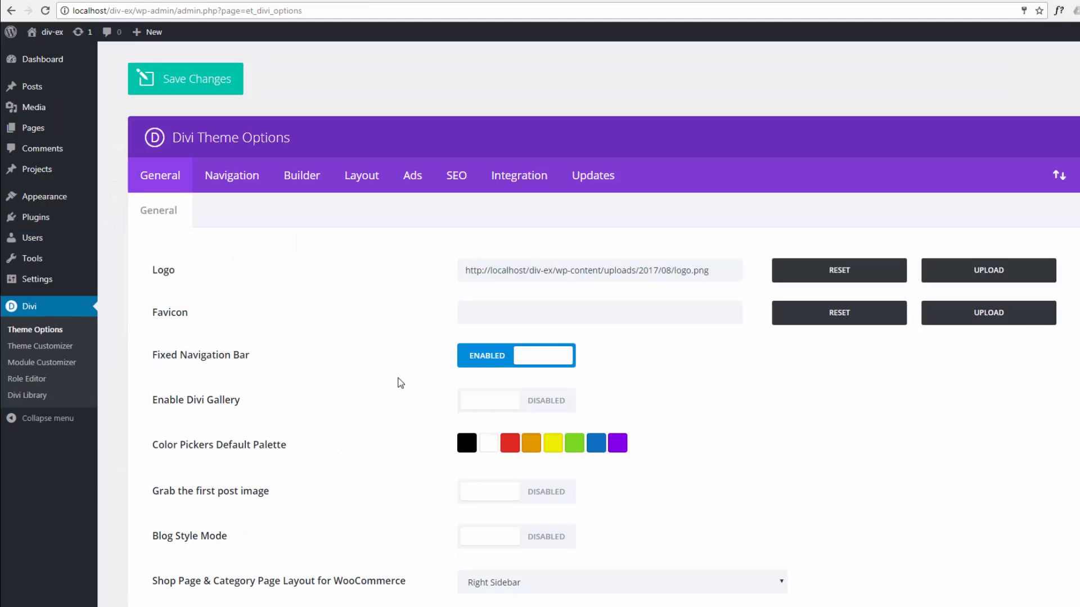
{"action": "scroll", "coordinate": [397, 313], "scroll_direction": "down", "scroll_amount": 6}
{"action": "scroll", "coordinate": [400, 383], "scroll_direction": "down", "scroll_amount": 14}
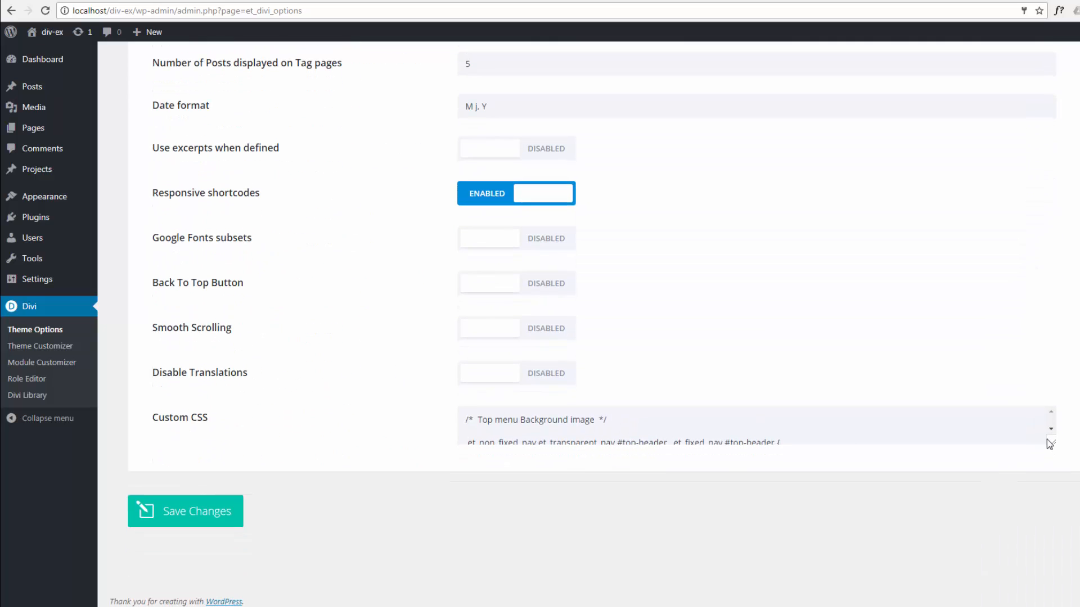
{"action": "left_click_drag", "start_coordinate": [1052, 442], "coordinate": [1056, 605]}
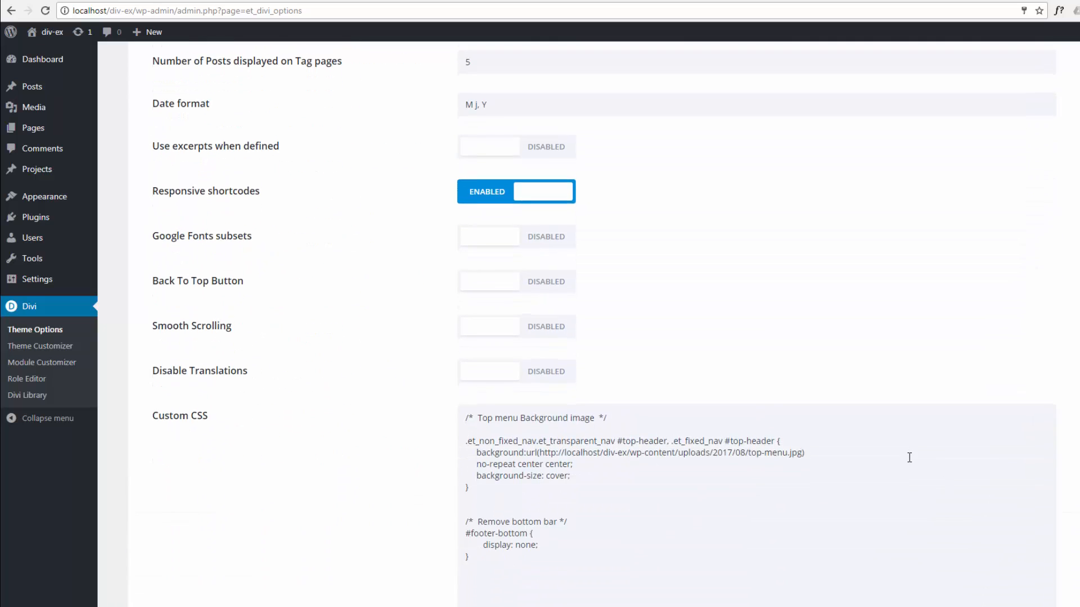
{"action": "scroll", "coordinate": [911, 457], "scroll_direction": "down", "scroll_amount": 3}
- Add a /* Primary Menu Icons */ comment between the top menu background rule and the Remove bottom bar comment
{"action": "left_click", "coordinate": [484, 309]}
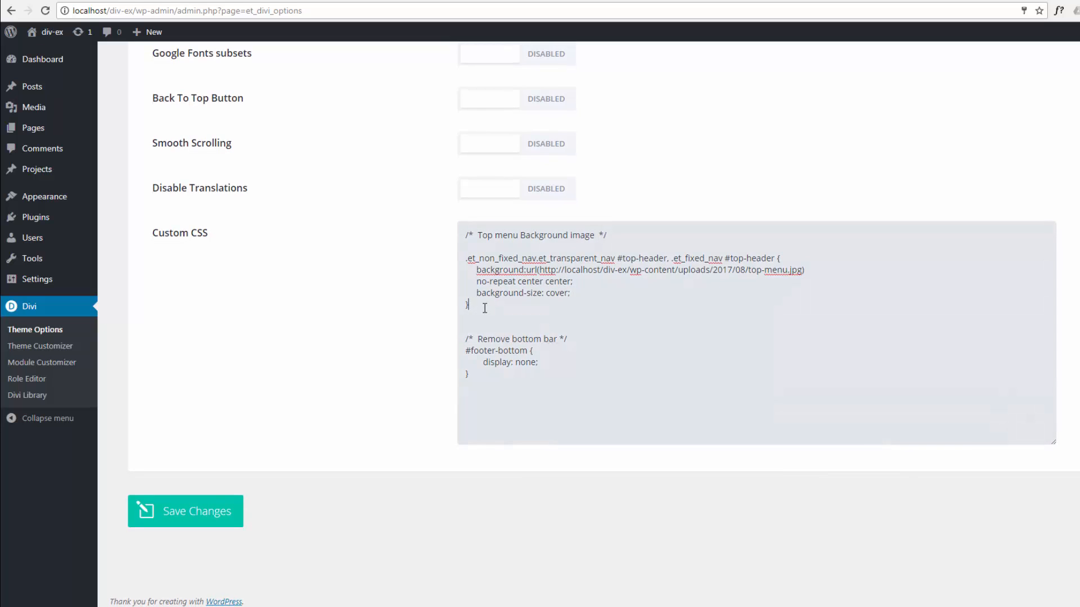
{"action": "key", "text": "Return"}
{"action": "key", "text": "Return"}
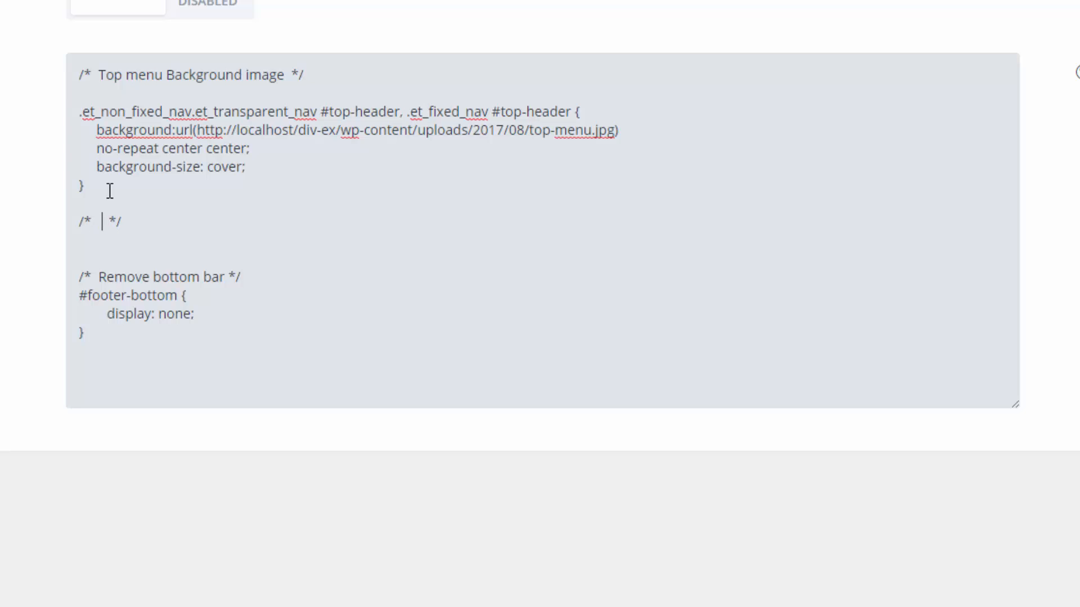
{"action": "type", "text": "Primary Menu"}
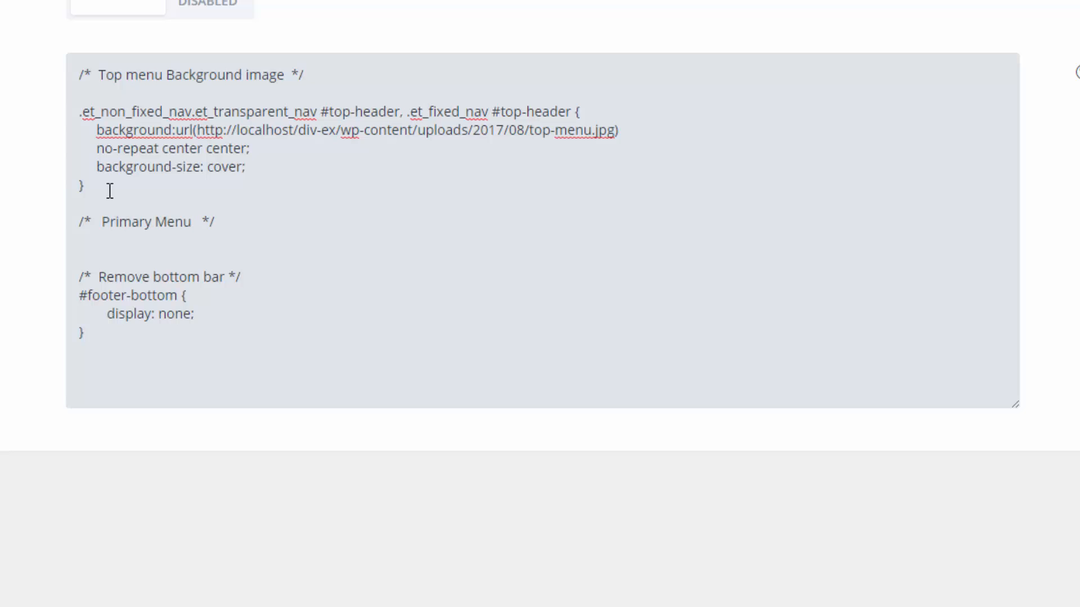
{"action": "type", "text": " Icons"}
{"action": "left_click", "coordinate": [272, 223]}
- Paste the copied CSS rules below the Primary Menu Icons comment and remove the blank line inside the .pmi h3, a rule
{"action": "key", "text": "Return"}
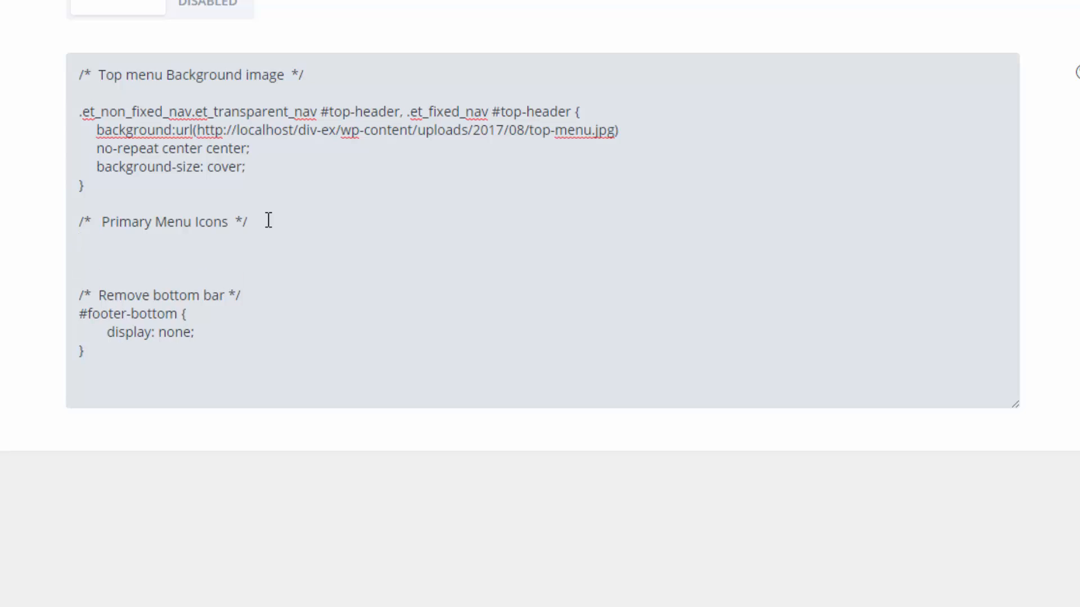
{"action": "key", "text": "Return"}
{"action": "key", "text": "ctrl+v"}
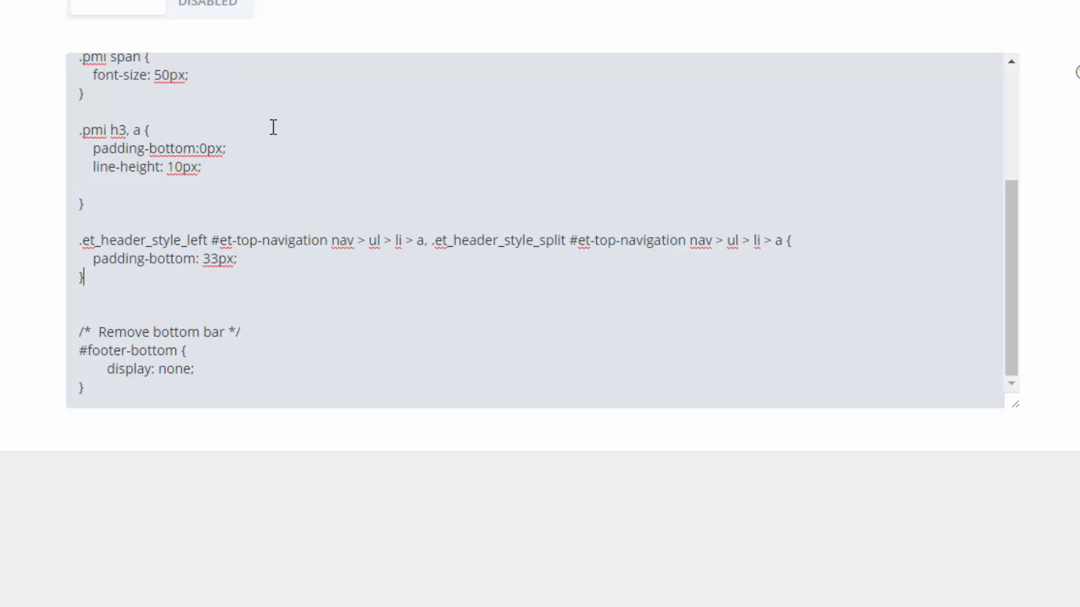
{"action": "left_click_drag", "start_coordinate": [1015, 406], "coordinate": [1034, 530]}
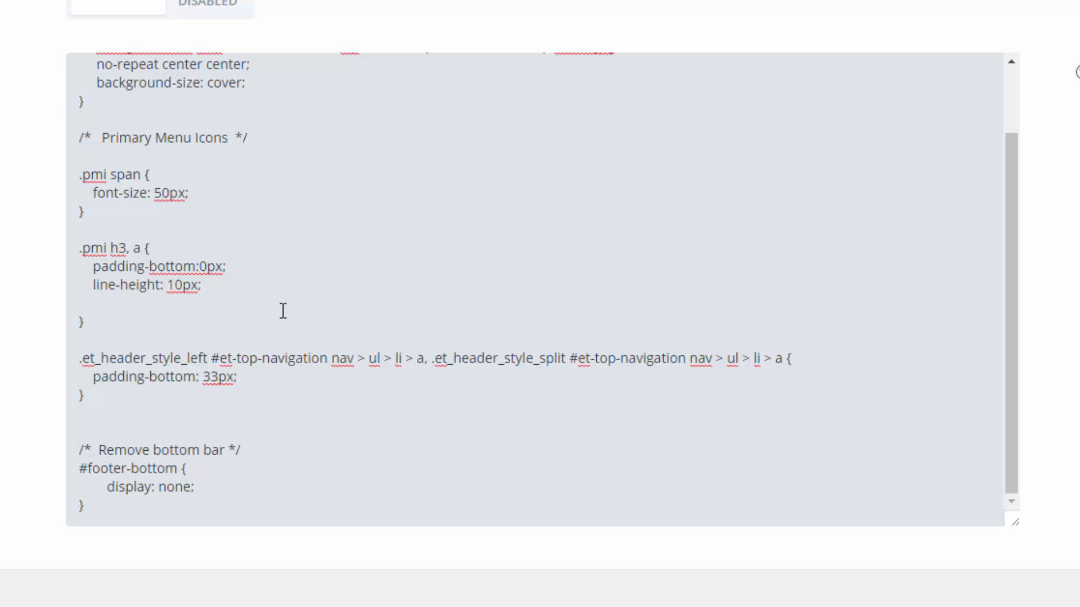
{"action": "key", "text": "Delete"}
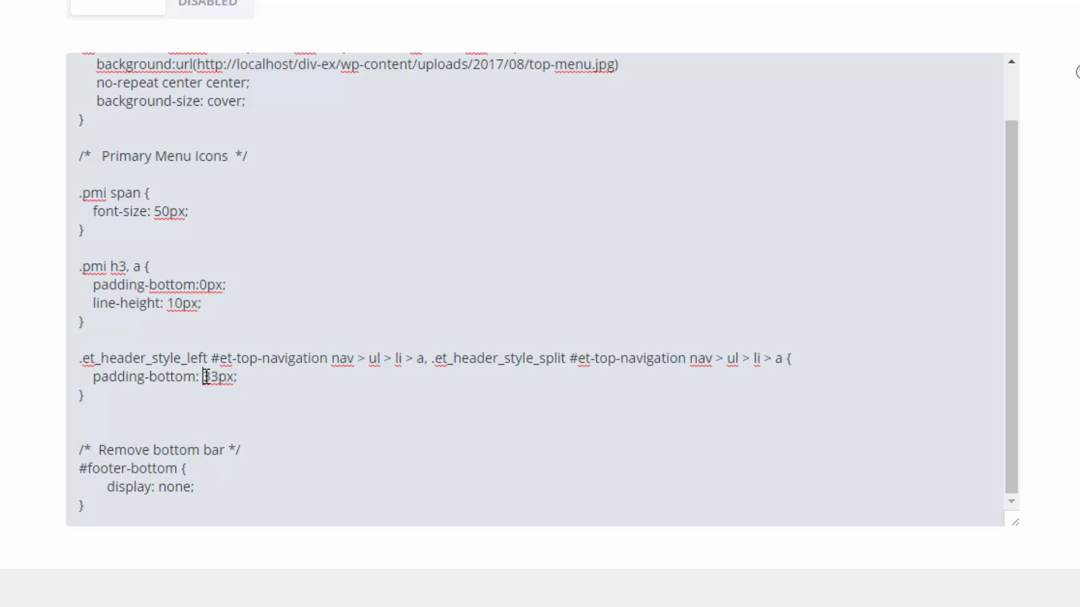
- Set the header style rule's padding-bottom to 0px, save the theme options and reload the site's front page
{"action": "left_click_drag", "start_coordinate": [206, 377], "coordinate": [218, 377]}
{"action": "type", "text": "0"}
{"action": "left_click", "coordinate": [147, 569]}
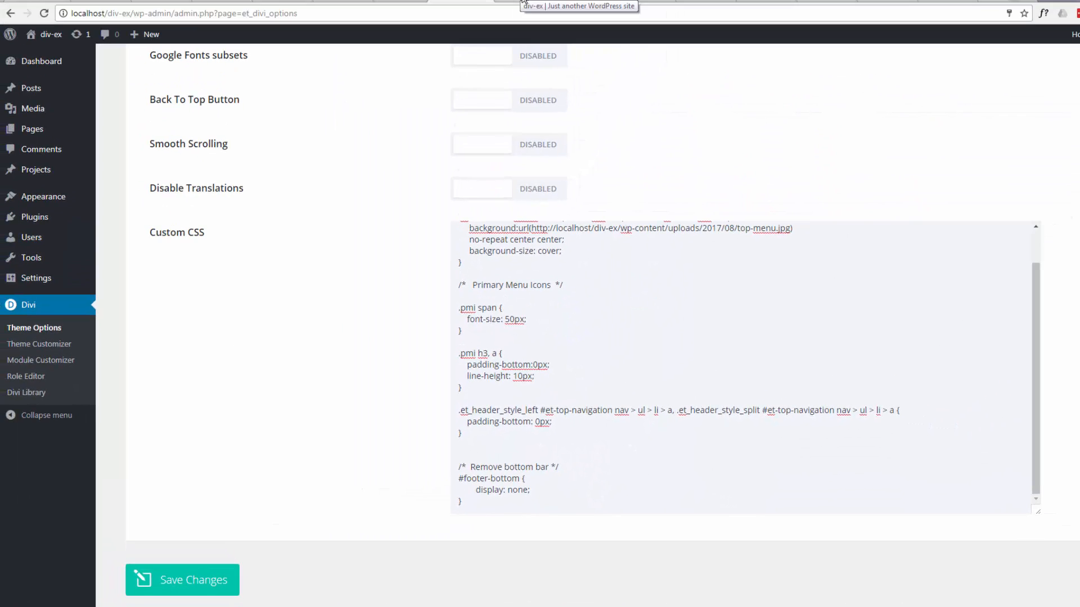
{"action": "left_click", "coordinate": [522, 2]}
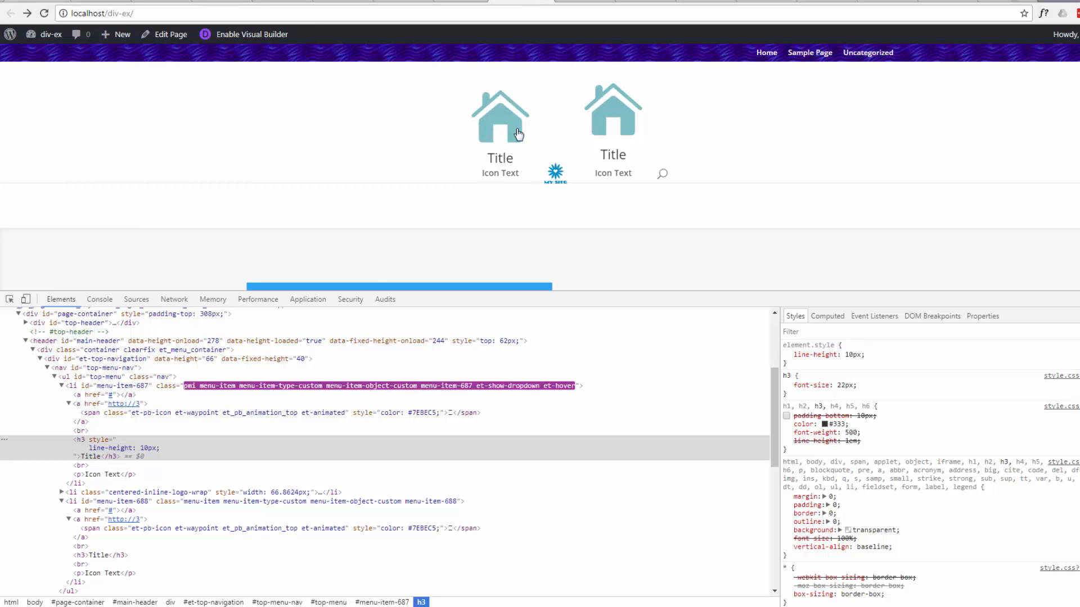
{"action": "left_click", "coordinate": [44, 14]}
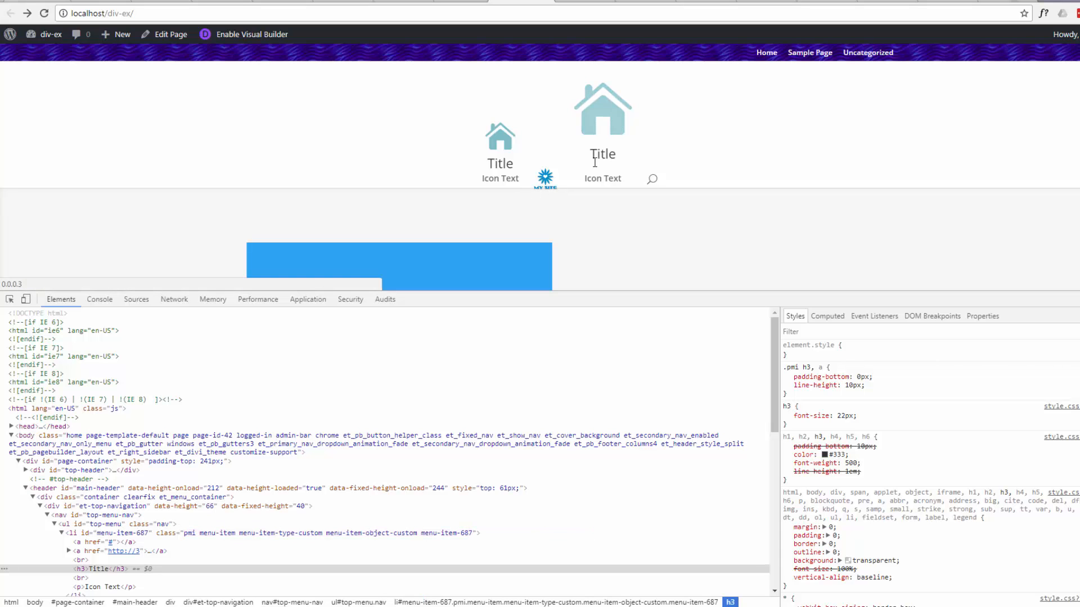
- On the Menus page, expand the first menu item and read through its Navigation Label code past the icon span
{"action": "left_click", "coordinate": [458, 2]}
{"action": "mouse_move", "coordinate": [41, 198]}
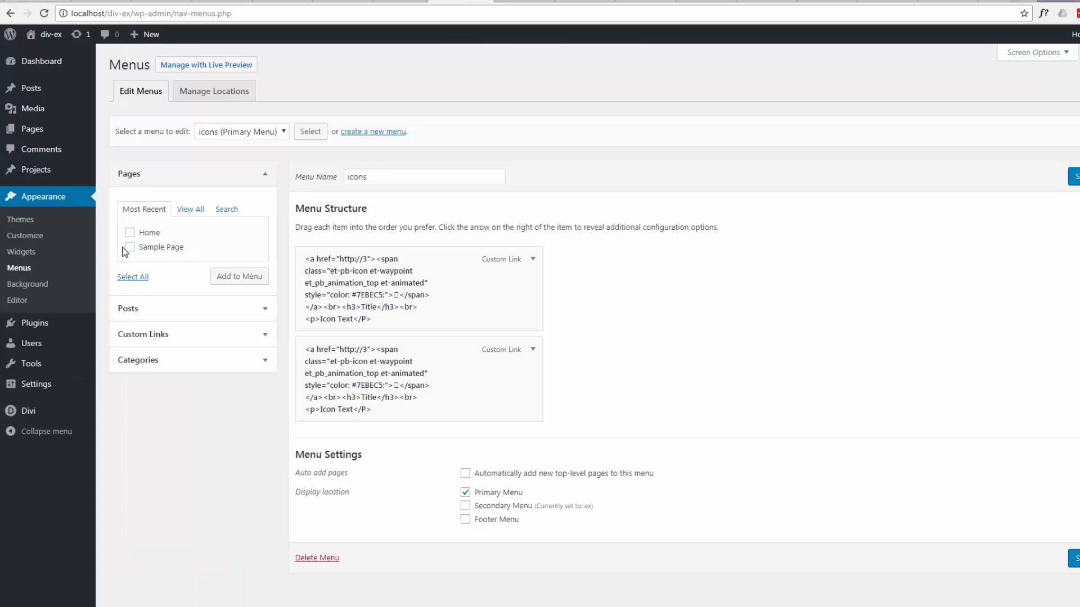
{"action": "left_click", "coordinate": [532, 262]}
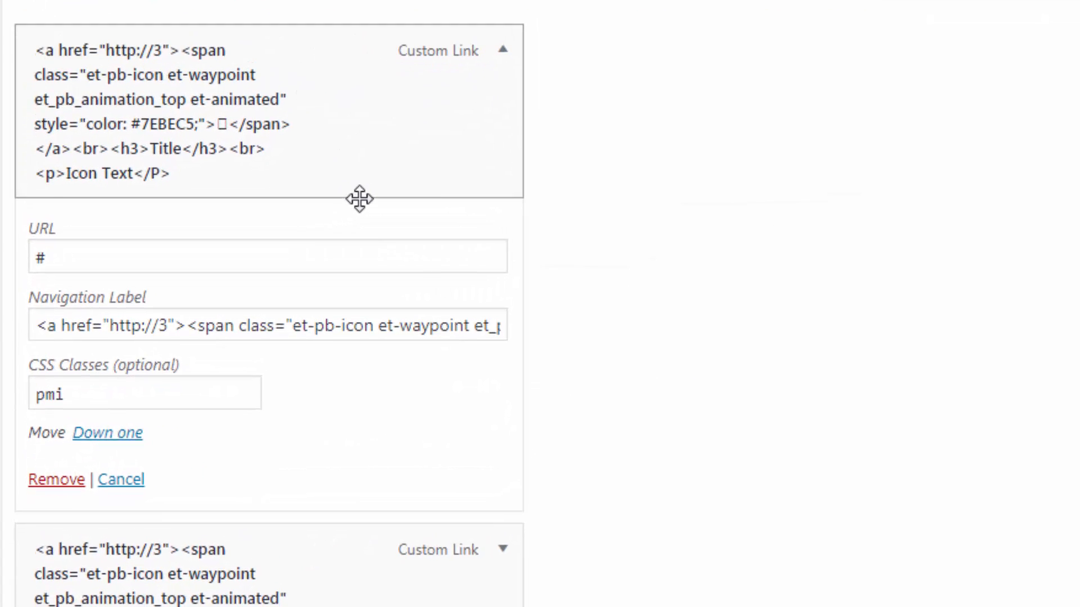
{"action": "scroll", "coordinate": [359, 198], "scroll_direction": "down", "scroll_amount": 1}
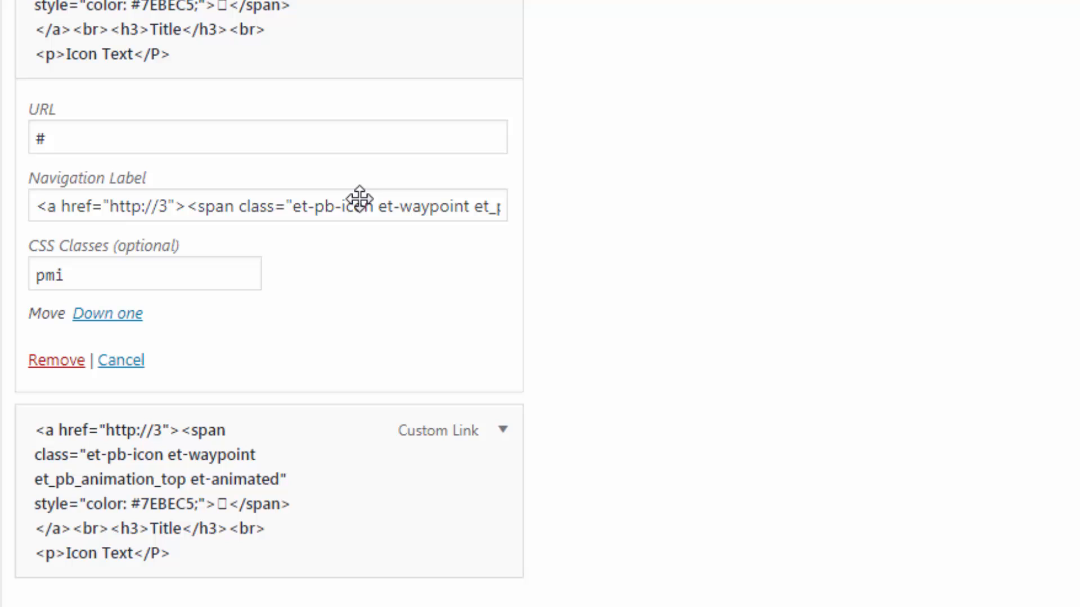
{"action": "left_click", "coordinate": [271, 205]}
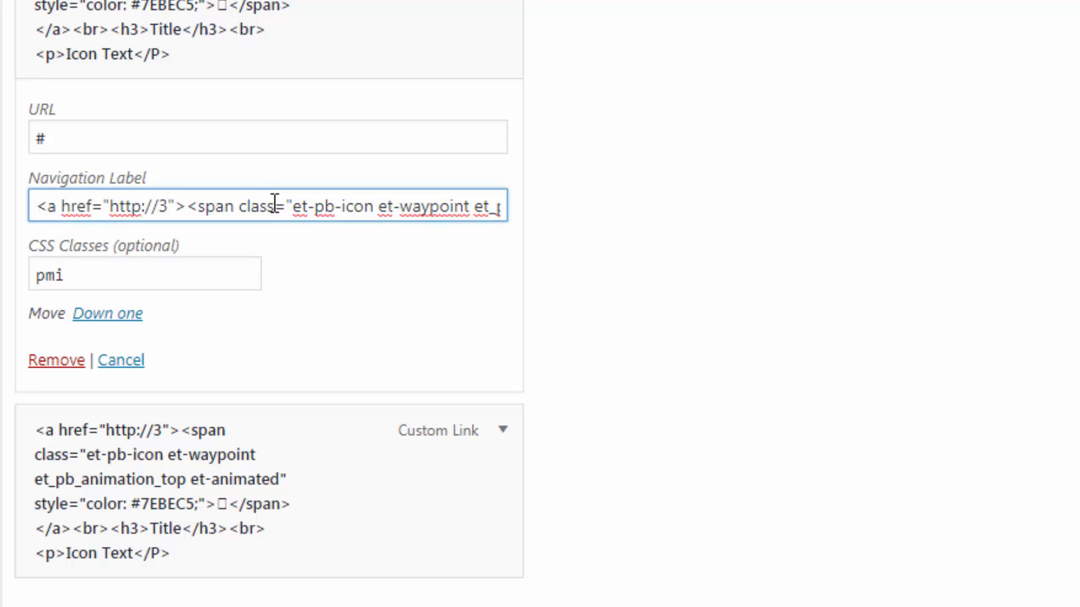
{"action": "key", "text": "Right"}
{"action": "key", "text": "Right"}
{"action": "key", "text": "Right"}
{"action": "key", "text": "Right"}
{"action": "key", "text": "Right"}
{"action": "key", "text": "Right"}
{"action": "key", "text": "Right"}
{"action": "key", "text": "Right"}
{"action": "key", "text": "Right"}
{"action": "key", "text": "Right"}
{"action": "key", "text": "Right"}
{"action": "key", "text": "Right"}
{"action": "key", "text": "Right"}
{"action": "key", "text": "Right"}
{"action": "key", "text": "Right"}
{"action": "key", "text": "Right"}
{"action": "key", "text": "Right"}
{"action": "key", "text": "Right"}
{"action": "key", "text": "Right"}
{"action": "key", "text": "Right"}
{"action": "key", "text": "Right"}
{"action": "key", "text": "Right"}
{"action": "key", "text": "Right"}
{"action": "key", "text": "Right"}
{"action": "key", "text": "Right"}
{"action": "key", "text": "Right"}
{"action": "key", "text": "Right"}
{"action": "key", "text": "Right"}
{"action": "key", "text": "Right"}
{"action": "key", "text": "Right"}
{"action": "key", "text": "Right"}
{"action": "key", "text": "Right"}
{"action": "key", "text": "Right"}
{"action": "key", "text": "Right"}
{"action": "key", "text": "Right"}
{"action": "key", "text": "Right"}
{"action": "key", "text": "Right"}
{"action": "key", "text": "Right"}
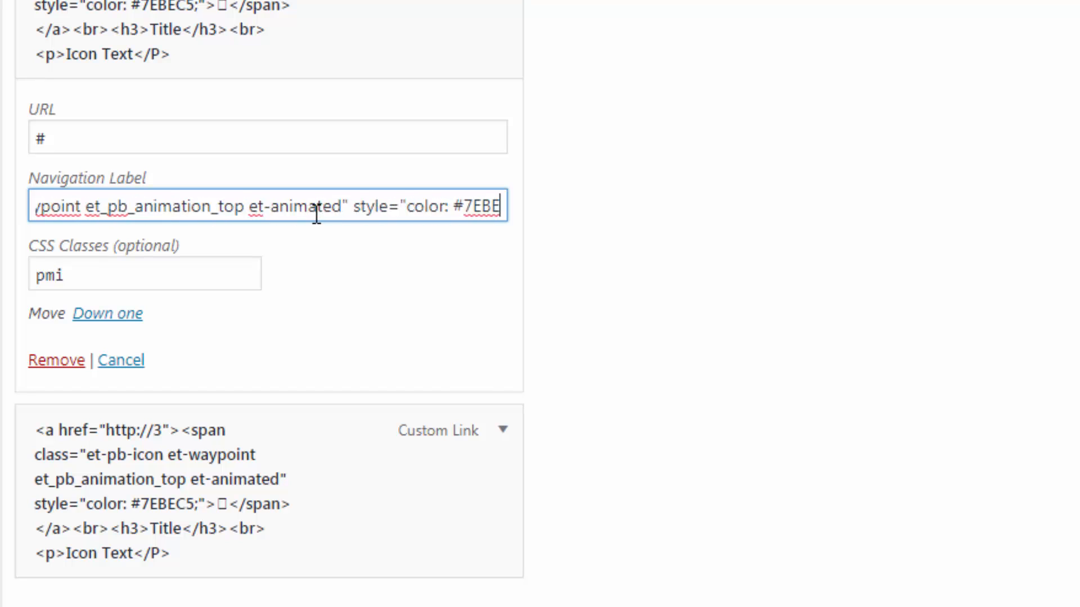
{"action": "key", "text": "Right"}
{"action": "key", "text": "Right"}
{"action": "key", "text": "Right"}
{"action": "key", "text": "Right"}
{"action": "key", "text": "Right"}
{"action": "key", "text": "Right"}
{"action": "key", "text": "Right"}
{"action": "key", "text": "Right"}
{"action": "key", "text": "Right"}
{"action": "key", "text": "Right"}
{"action": "key", "text": "Right"}
{"action": "key", "text": "Right"}
{"action": "key", "text": "Right"}
{"action": "key", "text": "Right"}
{"action": "key", "text": "Right"}
{"action": "key", "text": "Right"}
{"action": "key", "text": "Right"}
{"action": "key", "text": "Right"}
{"action": "key", "text": "Right"}
{"action": "key", "text": "Right"}
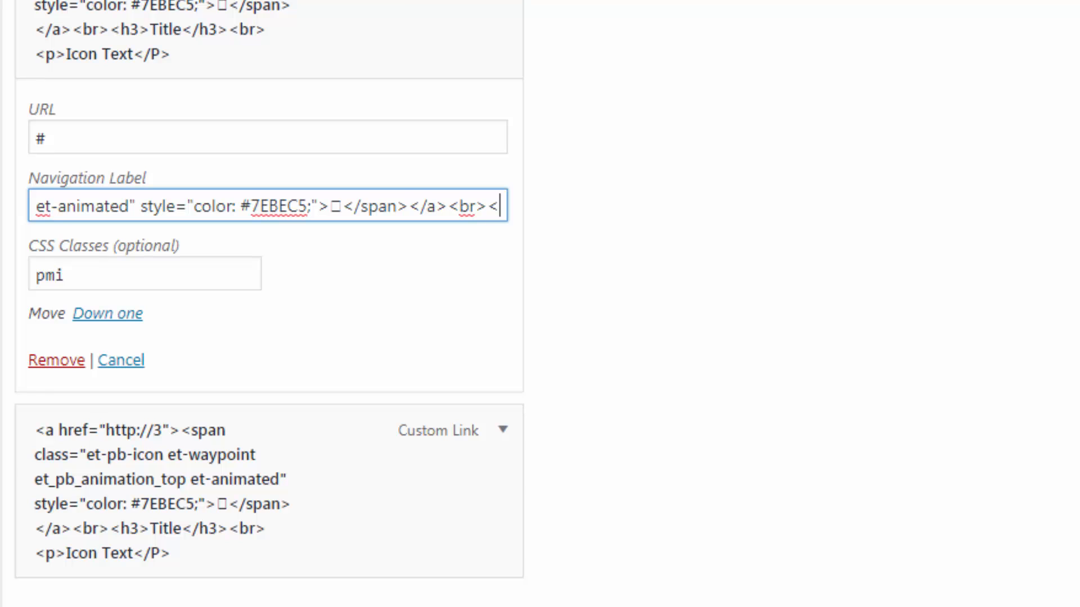
- Switch to Notepad, copy the color code #028fcc from the blurb HTML and return to the Menus page
{"action": "key", "text": "alt+Tab"}
{"action": "left_click_drag", "start_coordinate": [427, 339], "coordinate": [442, 311]}
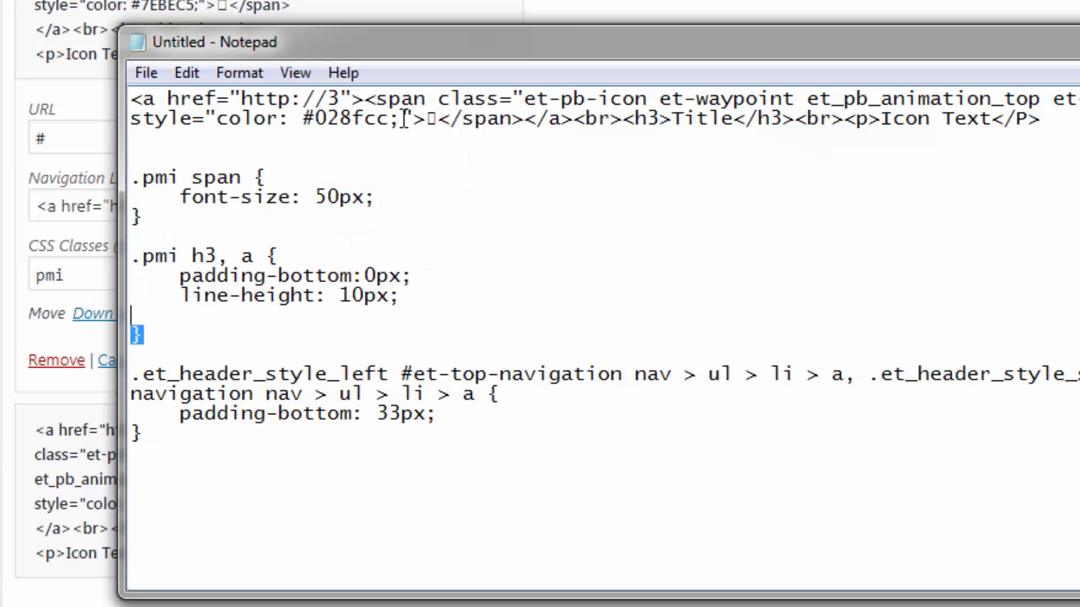
{"action": "left_click_drag", "start_coordinate": [302, 119], "coordinate": [386, 129]}
{"action": "key", "text": "ctrl+c"}
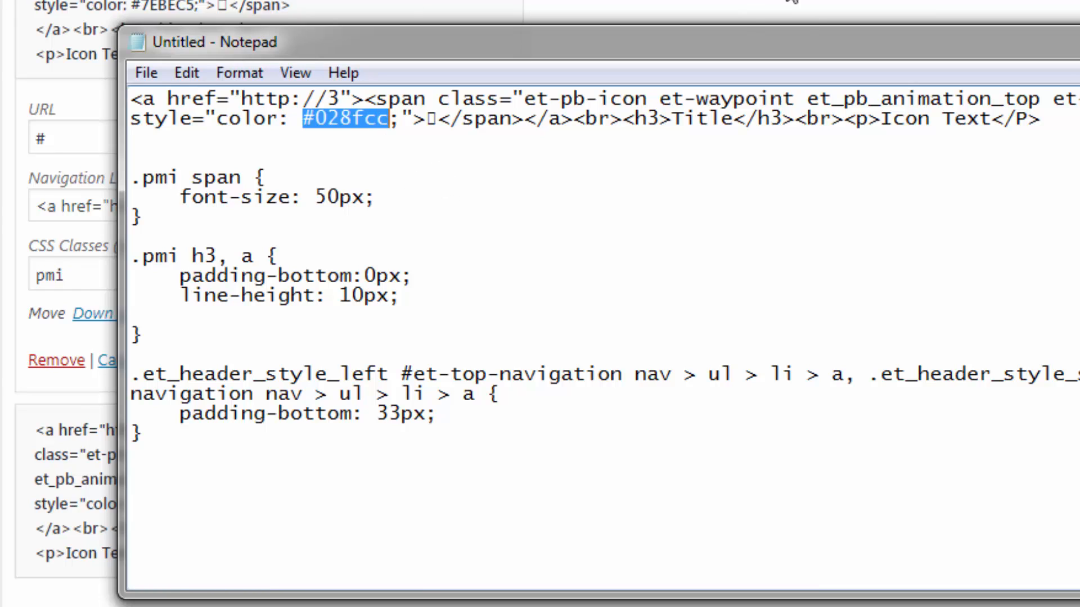
{"action": "left_click", "coordinate": [740, 5]}
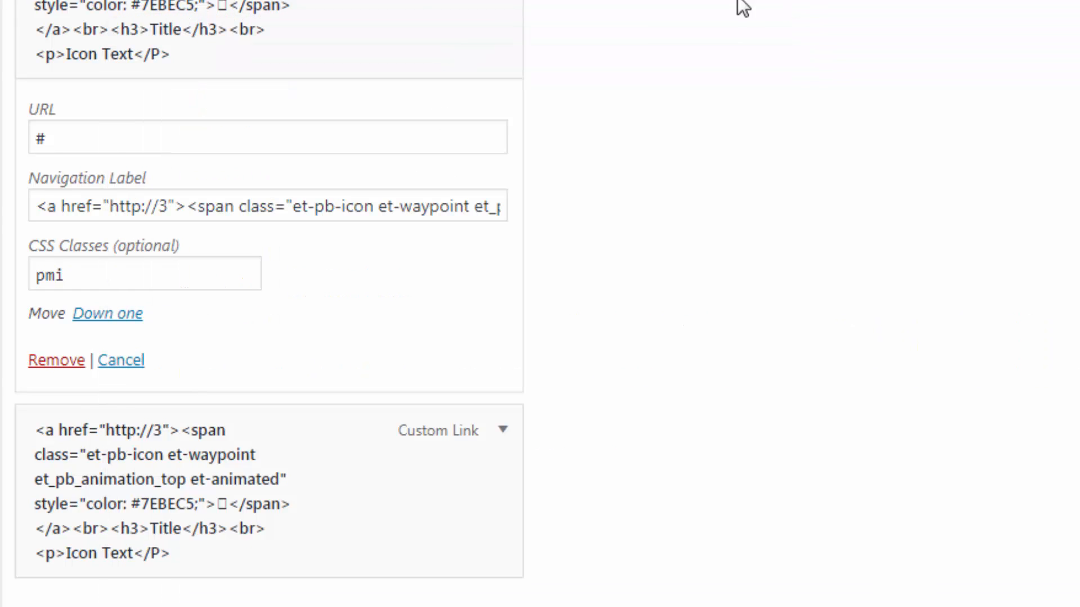
- Replace the icon color in the first menu item's Navigation Label code with #028fcc
{"action": "left_click", "coordinate": [234, 206]}
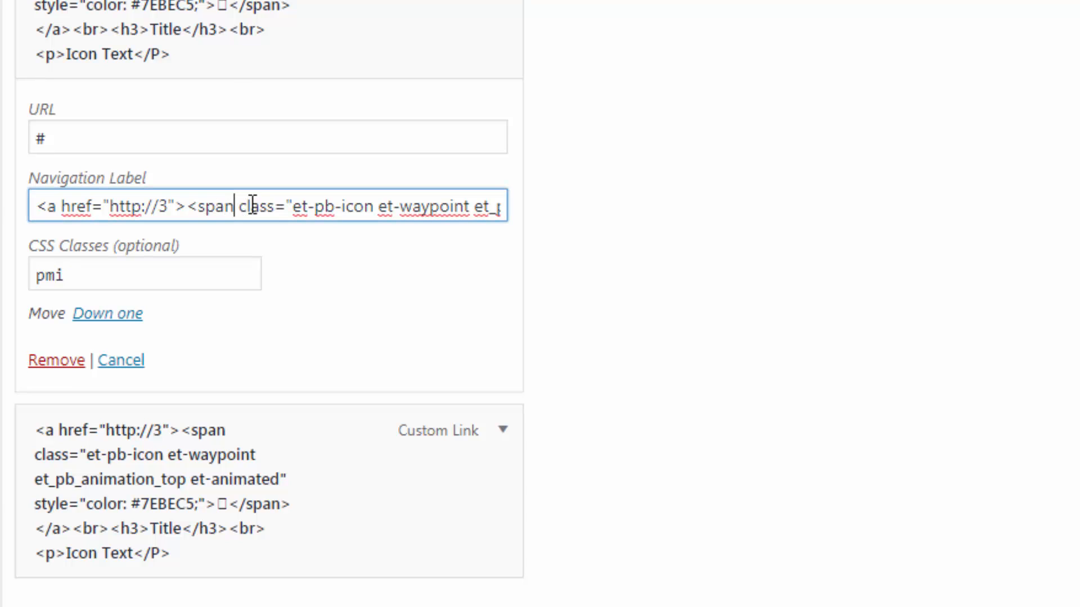
{"action": "key", "text": "Right"}
{"action": "key", "text": "Right"}
{"action": "key", "text": "Right"}
{"action": "key", "text": "Right"}
{"action": "key", "text": "Right"}
{"action": "key", "text": "Right"}
{"action": "key", "text": "Right"}
{"action": "key", "text": "Right"}
{"action": "key", "text": "Right"}
{"action": "key", "text": "Right"}
{"action": "key", "text": "Right"}
{"action": "key", "text": "Right"}
{"action": "key", "text": "Right"}
{"action": "key", "text": "Right"}
{"action": "key", "text": "Right"}
{"action": "key", "text": "Right"}
{"action": "key", "text": "Right"}
{"action": "key", "text": "Right"}
{"action": "key", "text": "Right"}
{"action": "key", "text": "Right"}
{"action": "key", "text": "Right"}
{"action": "key", "text": "Right"}
{"action": "key", "text": "Right"}
{"action": "key", "text": "Right"}
{"action": "key", "text": "Right"}
{"action": "key", "text": "Right"}
{"action": "key", "text": "Right"}
{"action": "key", "text": "Right"}
{"action": "key", "text": "Right"}
{"action": "key", "text": "Right"}
{"action": "key", "text": "Right"}
{"action": "key", "text": "Right"}
{"action": "key", "text": "Right"}
{"action": "key", "text": "Right"}
{"action": "key", "text": "Right"}
{"action": "key", "text": "Right"}
{"action": "key", "text": "Right"}
{"action": "key", "text": "Right"}
{"action": "key", "text": "Right"}
{"action": "key", "text": "Right"}
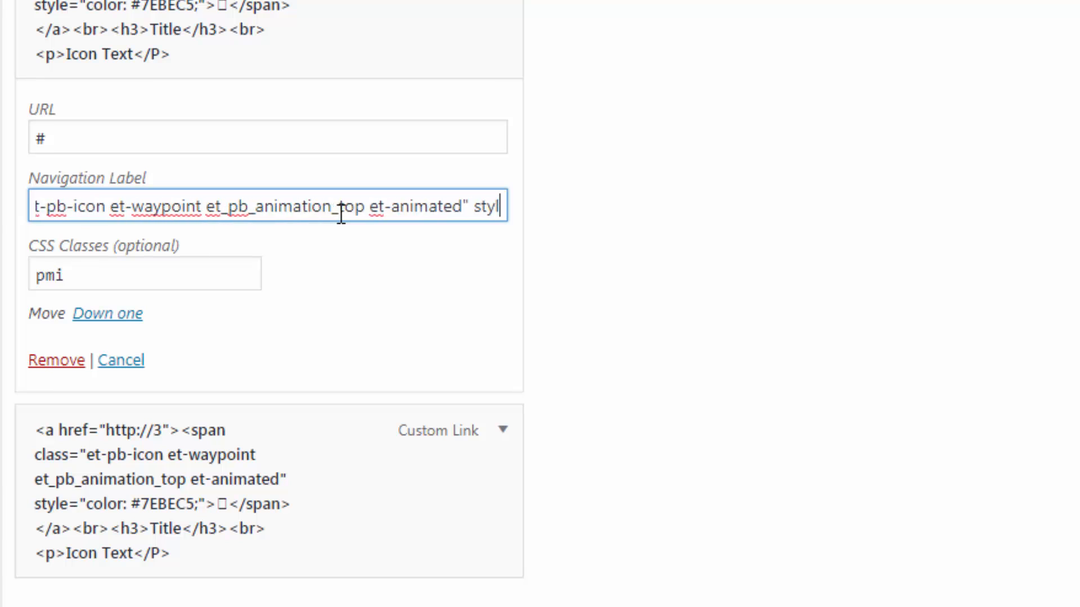
{"action": "key", "text": "Right"}
{"action": "key", "text": "Right"}
{"action": "key", "text": "Right"}
{"action": "key", "text": "Right"}
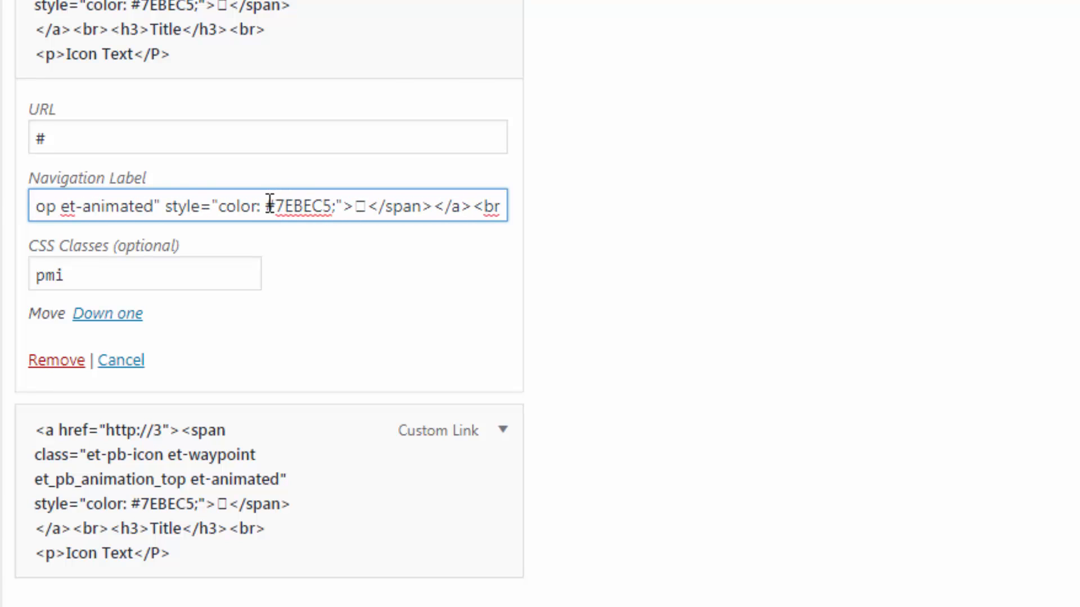
{"action": "left_click_drag", "start_coordinate": [265, 206], "coordinate": [327, 203]}
{"action": "key", "text": "ctrl+v"}
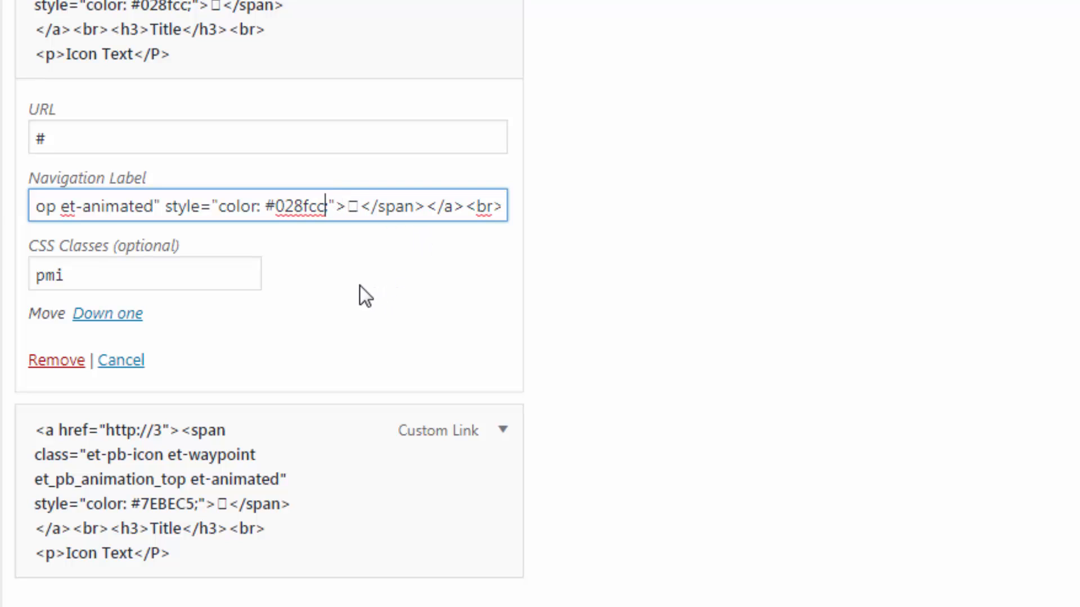
- Give the second menu item the CSS class pmi and save the icons menu
{"action": "scroll", "coordinate": [329, 295], "scroll_direction": "down", "scroll_amount": 3}
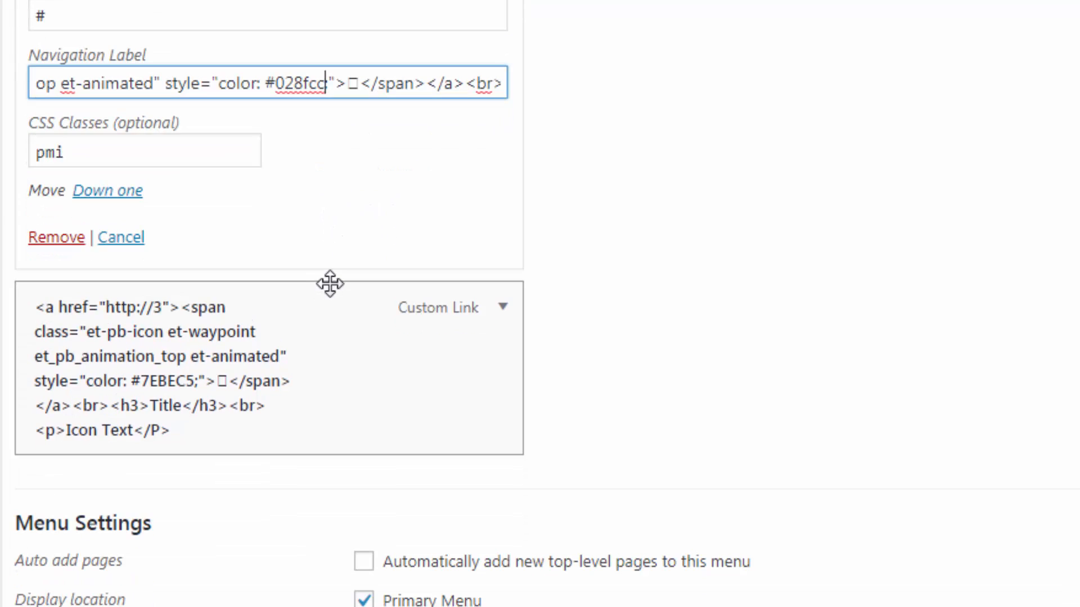
{"action": "scroll", "coordinate": [328, 286], "scroll_direction": "up", "scroll_amount": 1}
{"action": "scroll", "coordinate": [330, 284], "scroll_direction": "up", "scroll_amount": 3}
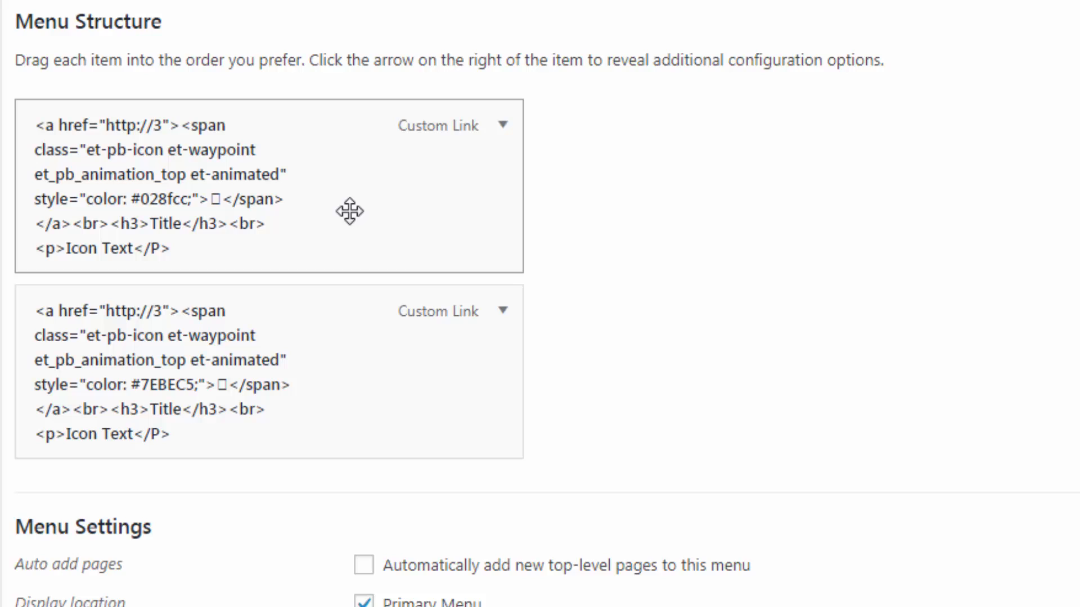
{"action": "scroll", "coordinate": [354, 210], "scroll_direction": "down", "scroll_amount": 2}
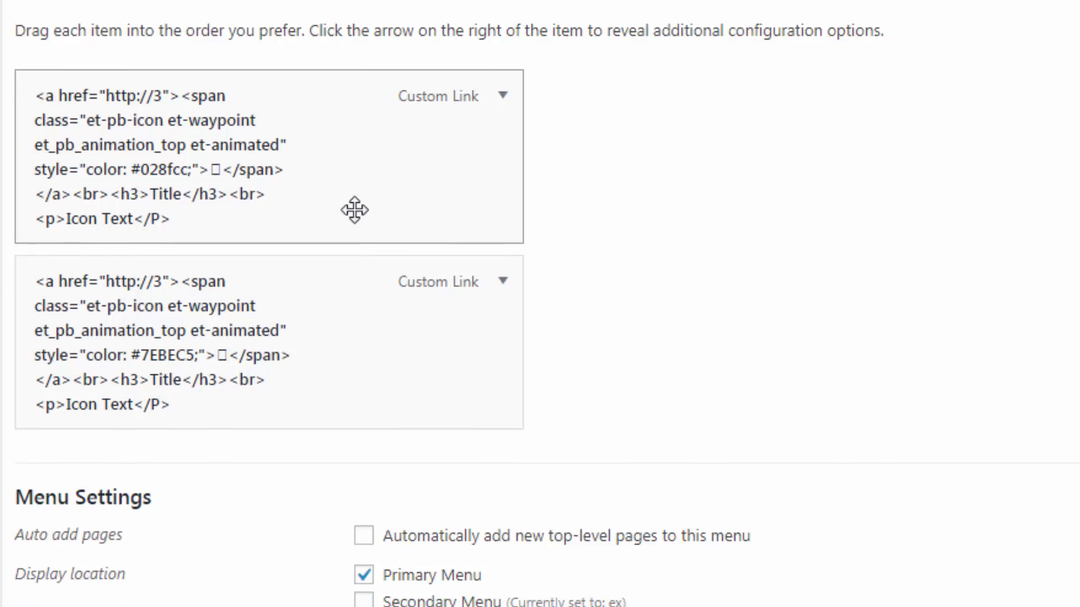
{"action": "left_click", "coordinate": [502, 206]}
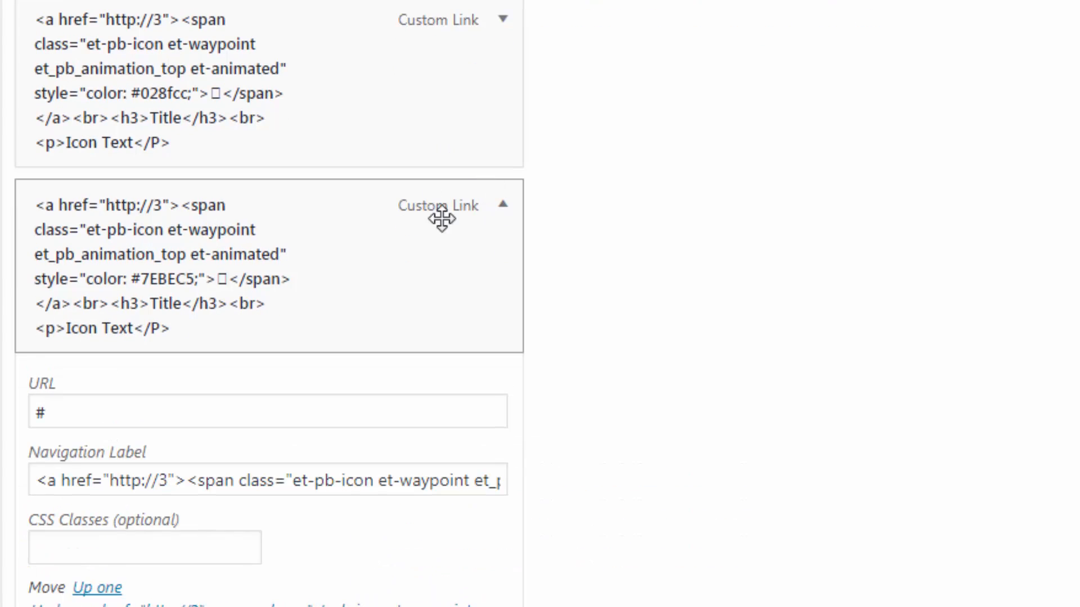
{"action": "left_click", "coordinate": [83, 541]}
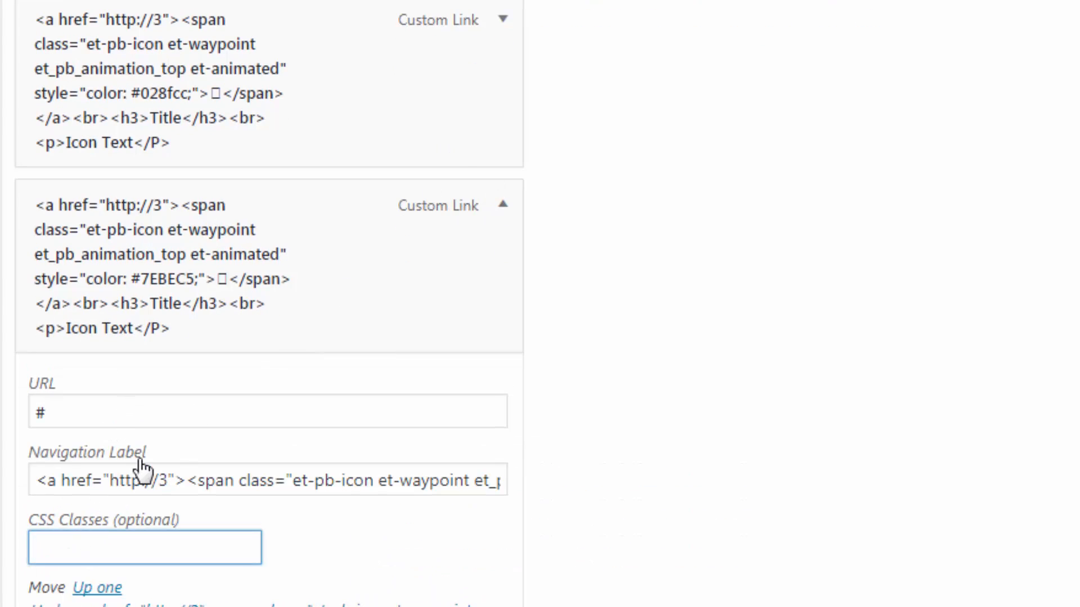
{"action": "type", "text": "pmi"}
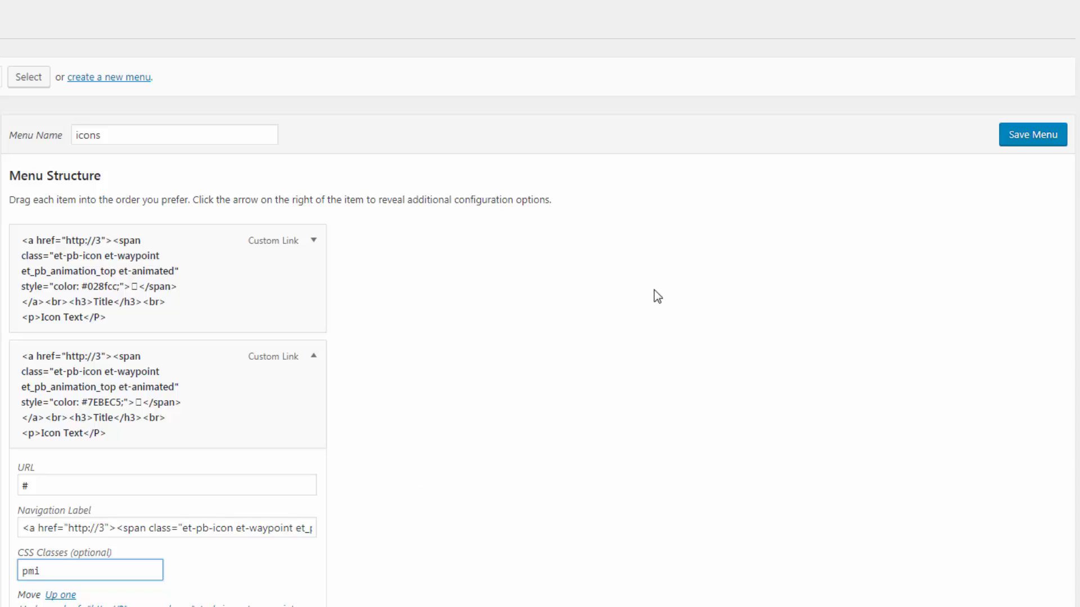
{"action": "left_click", "coordinate": [1026, 135]}
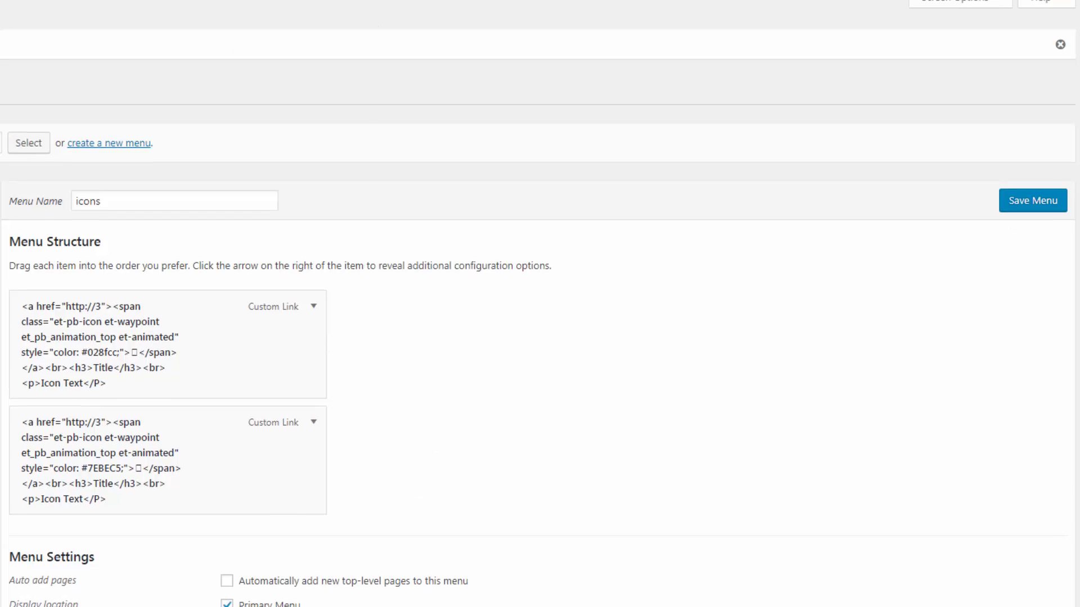
- Reload the site's front page to check the icon menu and close the browser's developer tools
{"action": "key", "text": "ctrl+Tab"}
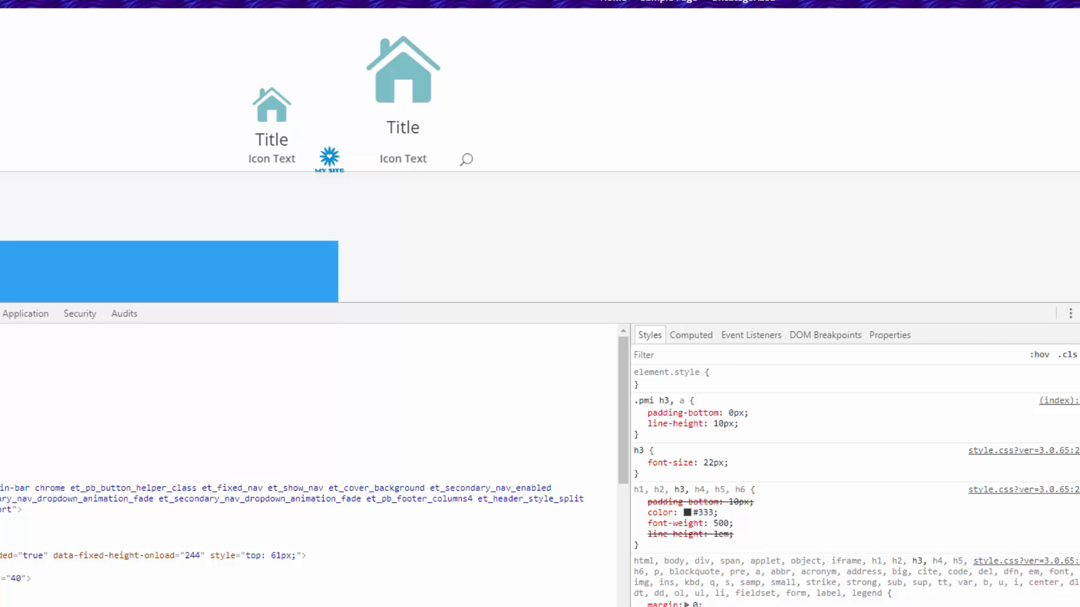
{"action": "left_click", "coordinate": [46, 10]}
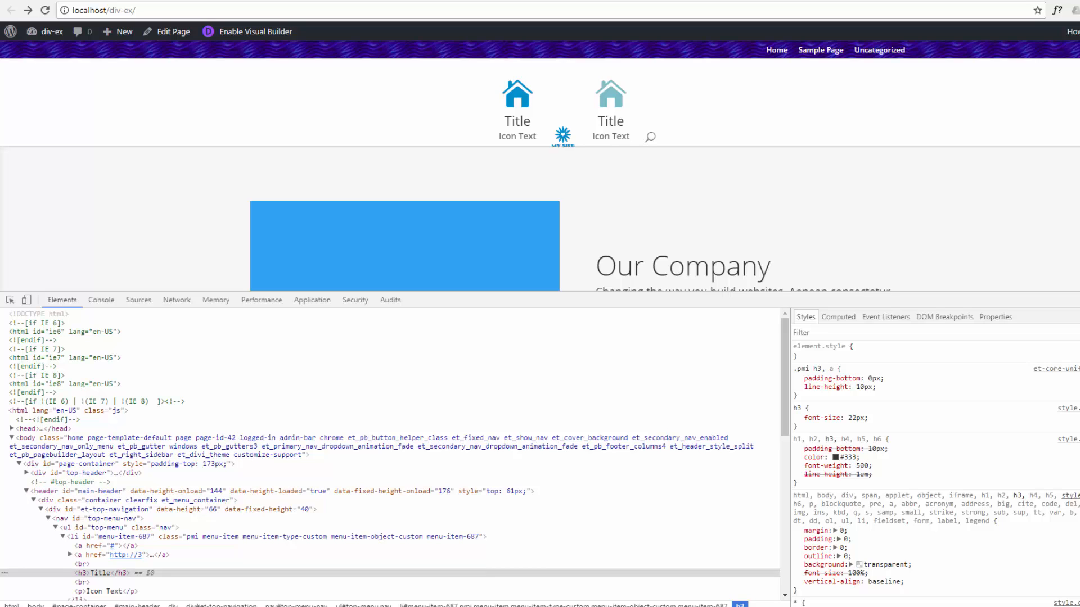
{"action": "key", "text": "F12"}
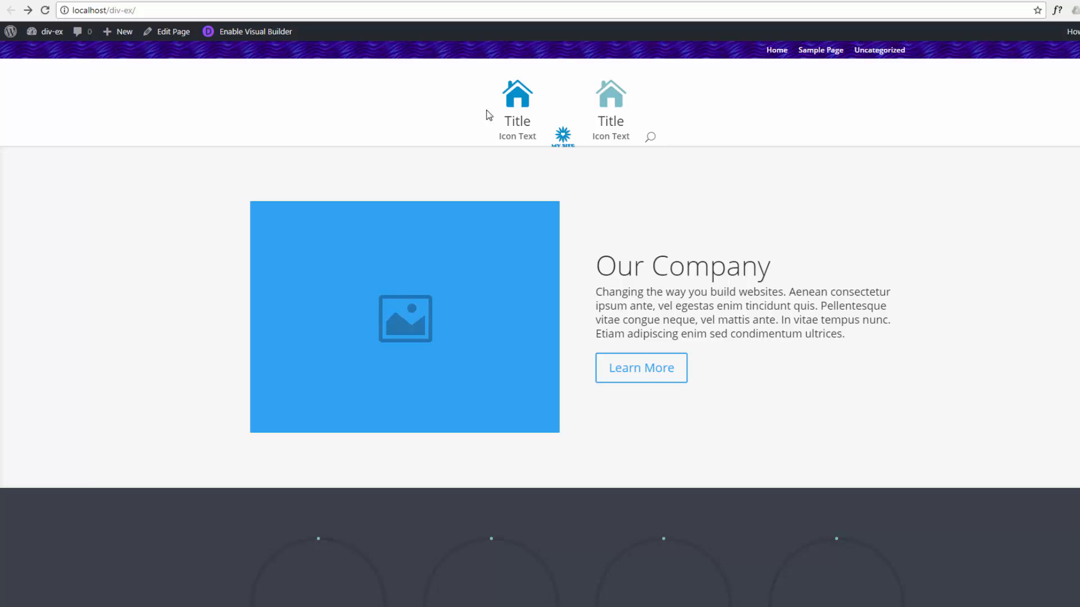
{"action": "left_click", "coordinate": [46, 10]}
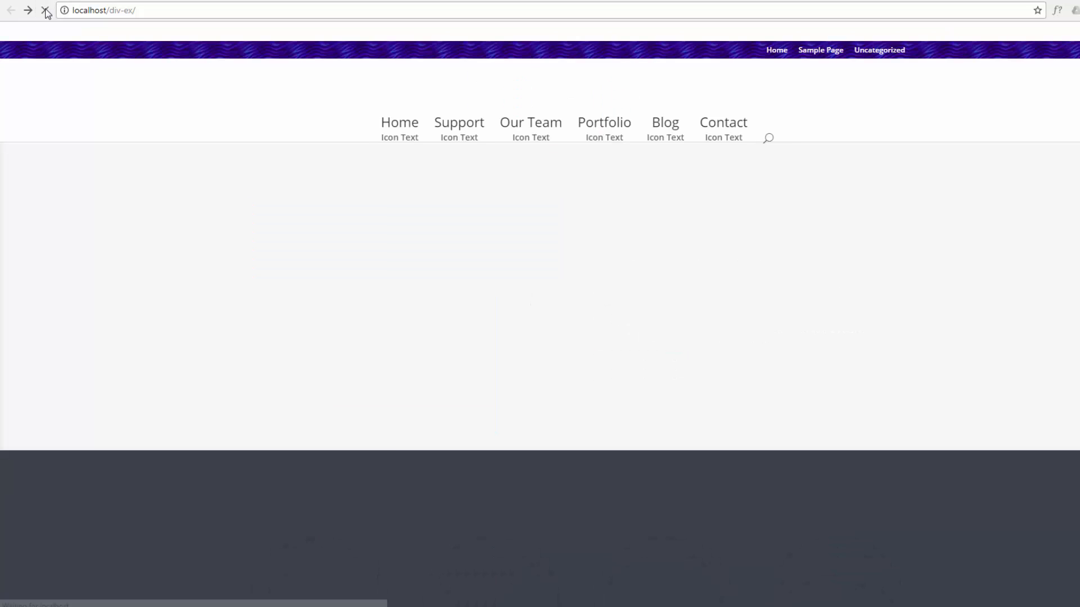
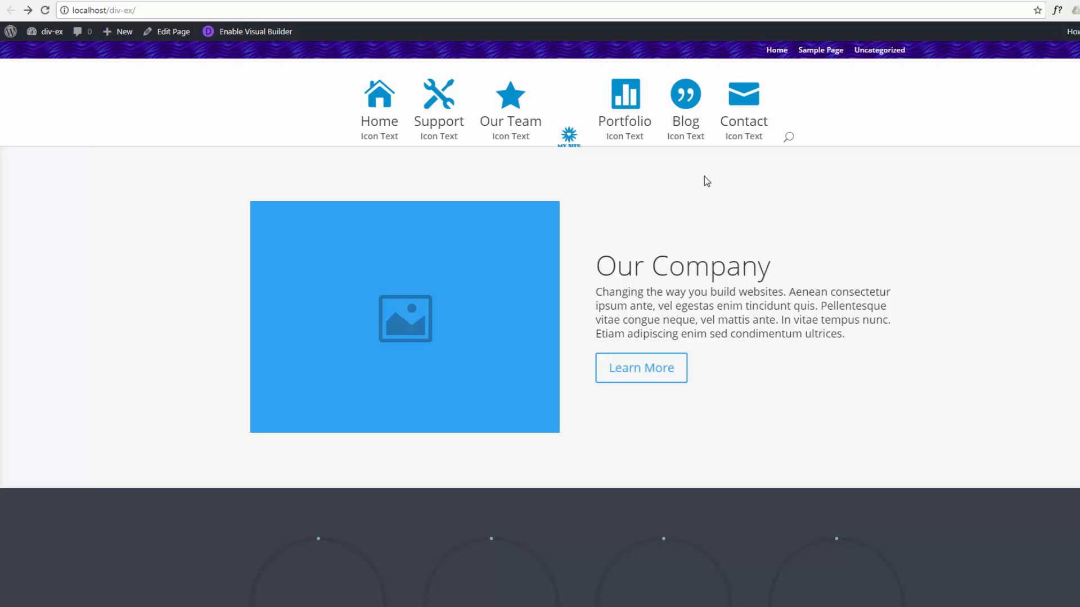
- Return to the Menus page and look through the code of the icon menu items
{"action": "left_click", "coordinate": [469, 1]}
{"action": "left_click", "coordinate": [360, 1]}
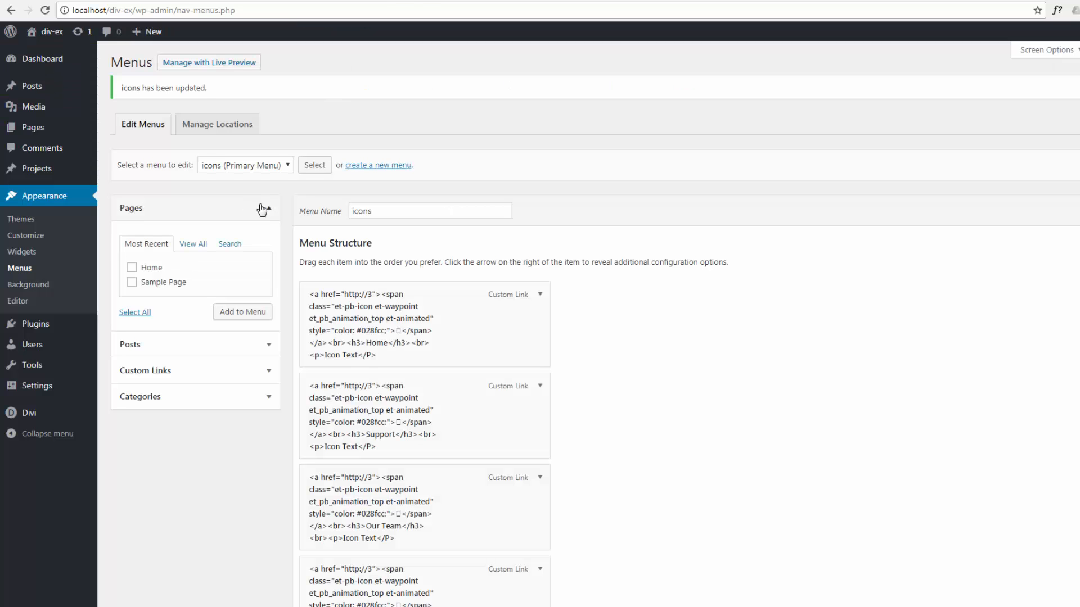
{"action": "scroll", "coordinate": [610, 369], "scroll_direction": "down", "scroll_amount": 6}
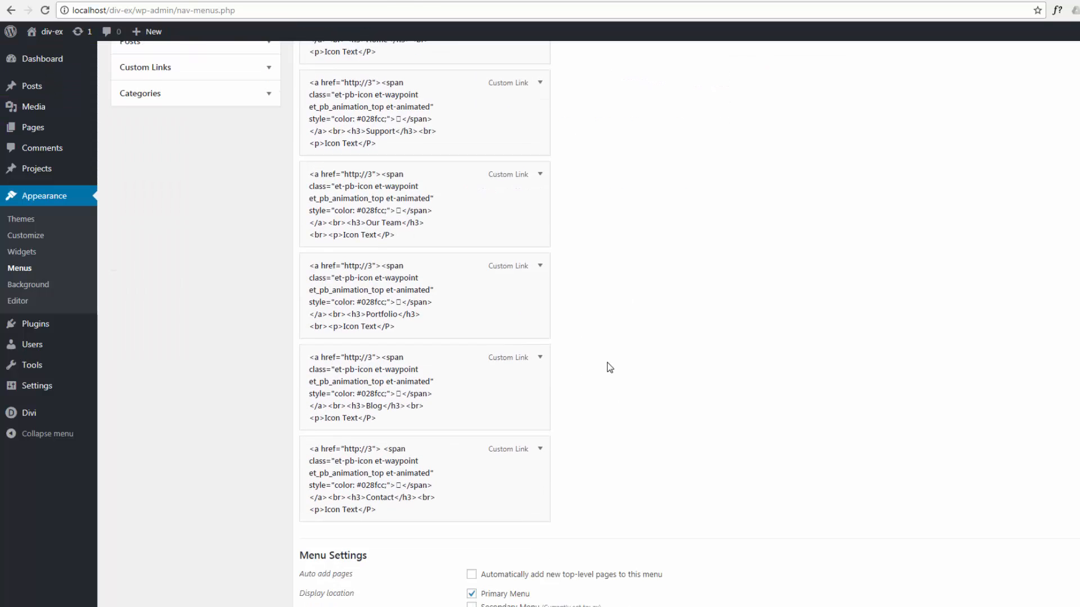
{"action": "scroll", "coordinate": [605, 366], "scroll_direction": "up", "scroll_amount": 4}
{"action": "scroll", "coordinate": [604, 366], "scroll_direction": "up", "scroll_amount": 2}
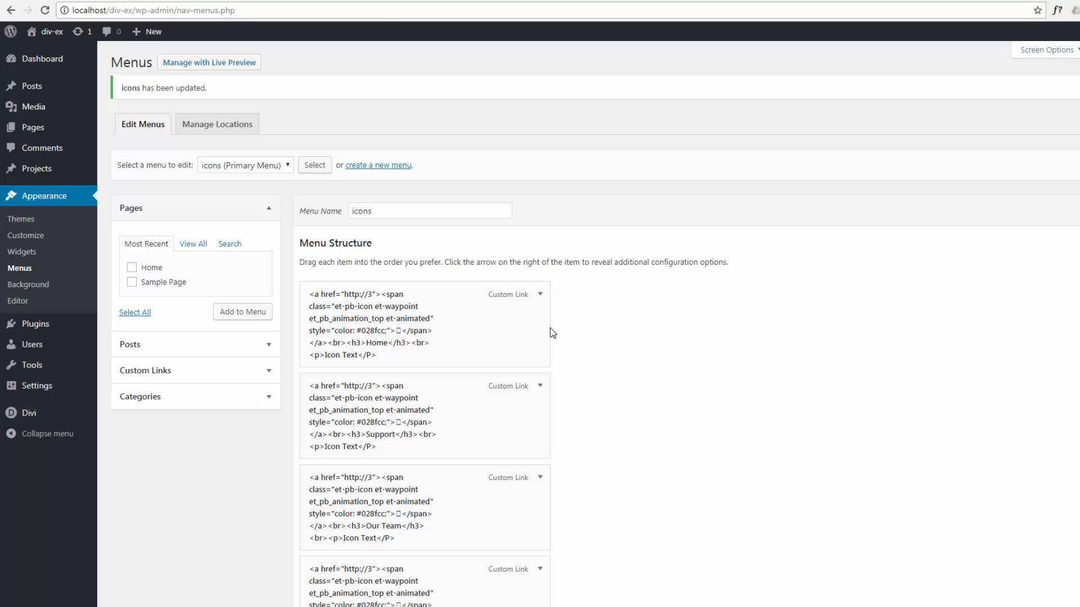
- Expand the Home menu item and read through its Navigation Label code up to the h3 title and icon text
{"action": "left_click", "coordinate": [540, 294]}
{"action": "scroll", "coordinate": [510, 337], "scroll_direction": "down", "scroll_amount": 2}
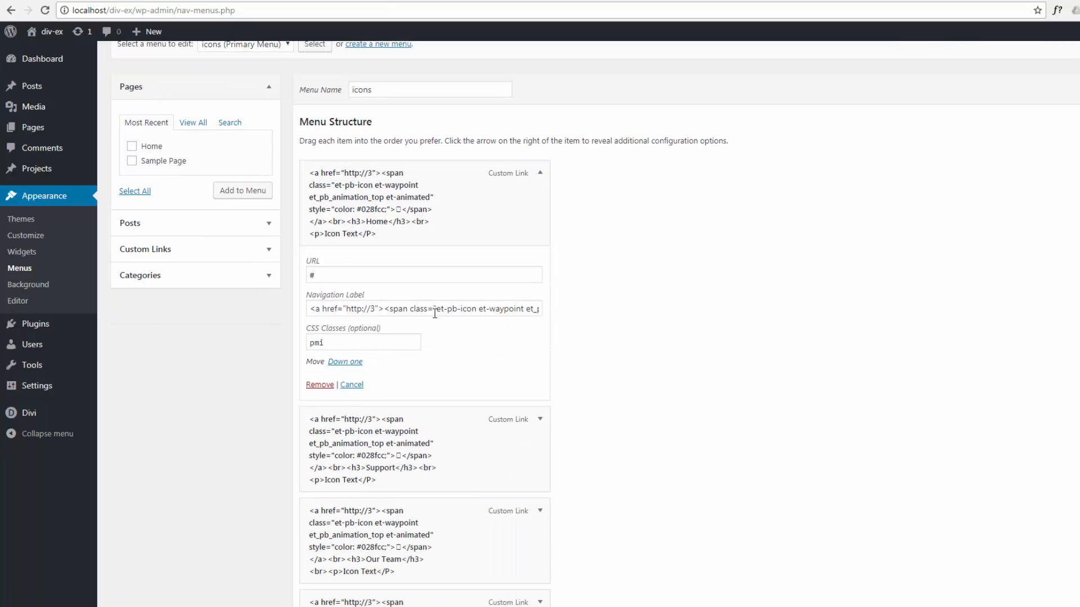
{"action": "left_click", "coordinate": [428, 310]}
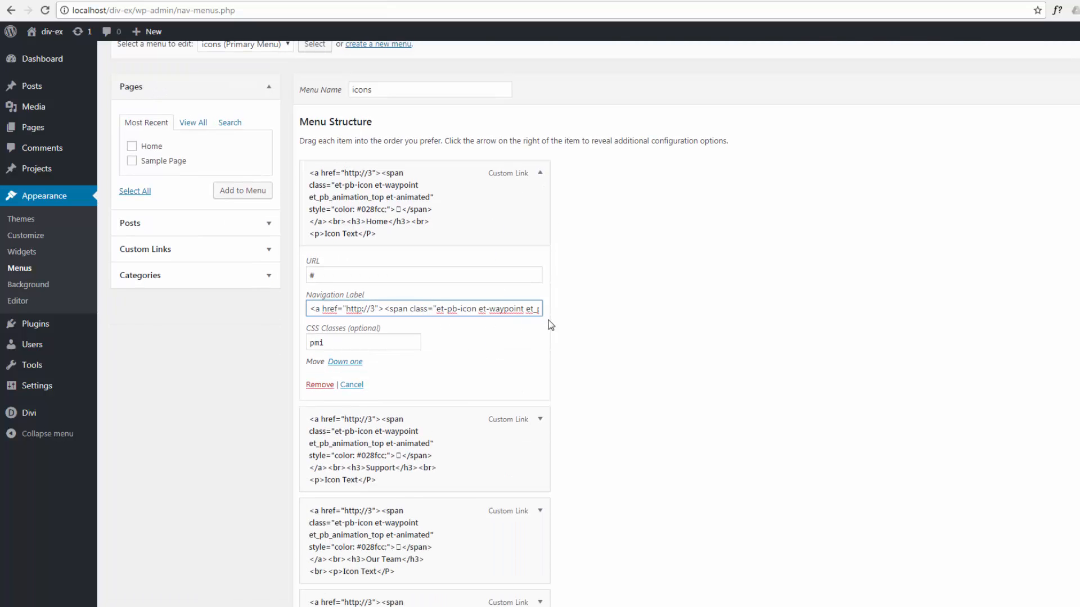
{"action": "key", "text": "Right"}
{"action": "key", "text": "Right"}
{"action": "key", "text": "Right"}
{"action": "key", "text": "Right"}
{"action": "key", "text": "Right"}
{"action": "key", "text": "Right"}
{"action": "key", "text": "Right"}
{"action": "key", "text": "Right"}
{"action": "key", "text": "Right"}
{"action": "key", "text": "Right"}
{"action": "key", "text": "Right"}
{"action": "key", "text": "Right"}
{"action": "key", "text": "Right"}
{"action": "key", "text": "Right"}
{"action": "key", "text": "Right"}
{"action": "key", "text": "Right"}
{"action": "key", "text": "Right"}
{"action": "key", "text": "Right"}
{"action": "key", "text": "Right"}
{"action": "key", "text": "Right"}
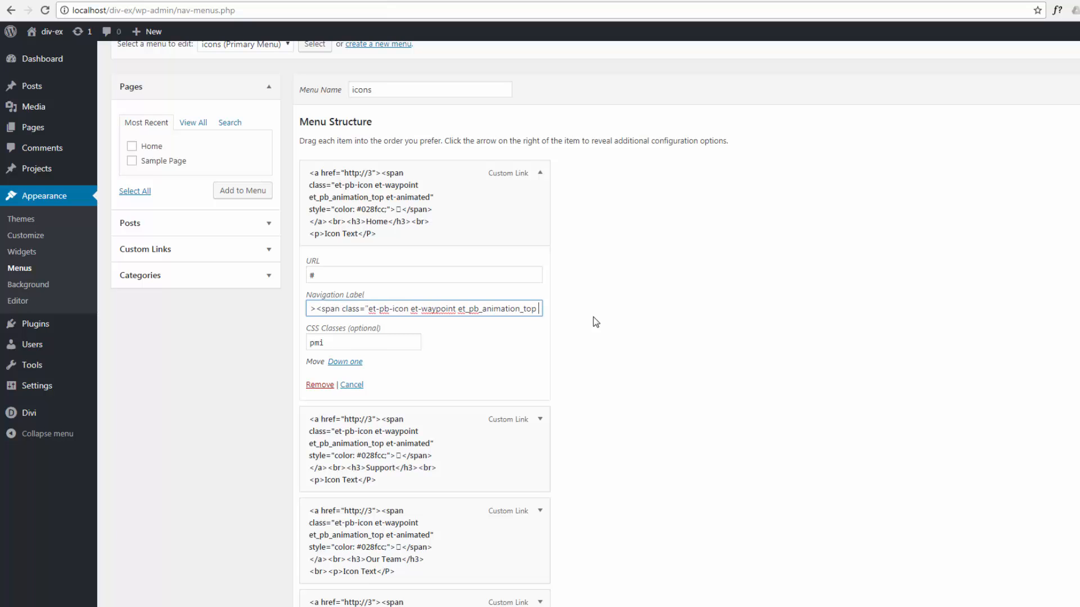
{"action": "key", "text": "Right"}
{"action": "key", "text": "Right"}
{"action": "key", "text": "Right"}
{"action": "key", "text": "Right"}
{"action": "key", "text": "Right"}
{"action": "key", "text": "Right"}
{"action": "key", "text": "Right"}
{"action": "key", "text": "Right"}
{"action": "key", "text": "Right"}
{"action": "key", "text": "Right"}
{"action": "key", "text": "Right"}
{"action": "key", "text": "Right"}
{"action": "key", "text": "Right"}
{"action": "key", "text": "Right"}
{"action": "key", "text": "Right"}
{"action": "key", "text": "Right"}
{"action": "key", "text": "Right"}
{"action": "key", "text": "Right"}
{"action": "key", "text": "Right"}
{"action": "key", "text": "Right"}
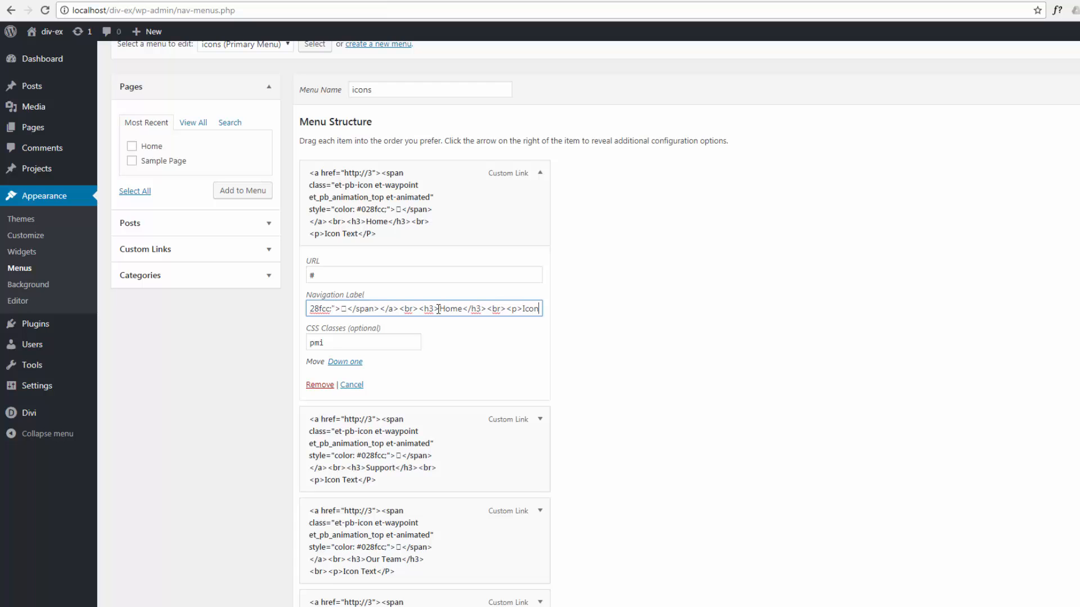
{"action": "key", "text": "Right"}
{"action": "key", "text": "Right"}
{"action": "key", "text": "Right"}
{"action": "key", "text": "Right"}
{"action": "key", "text": "Right"}
{"action": "key", "text": "Right"}
{"action": "key", "text": "Right"}
{"action": "key", "text": "Right"}
{"action": "key", "text": "Right"}
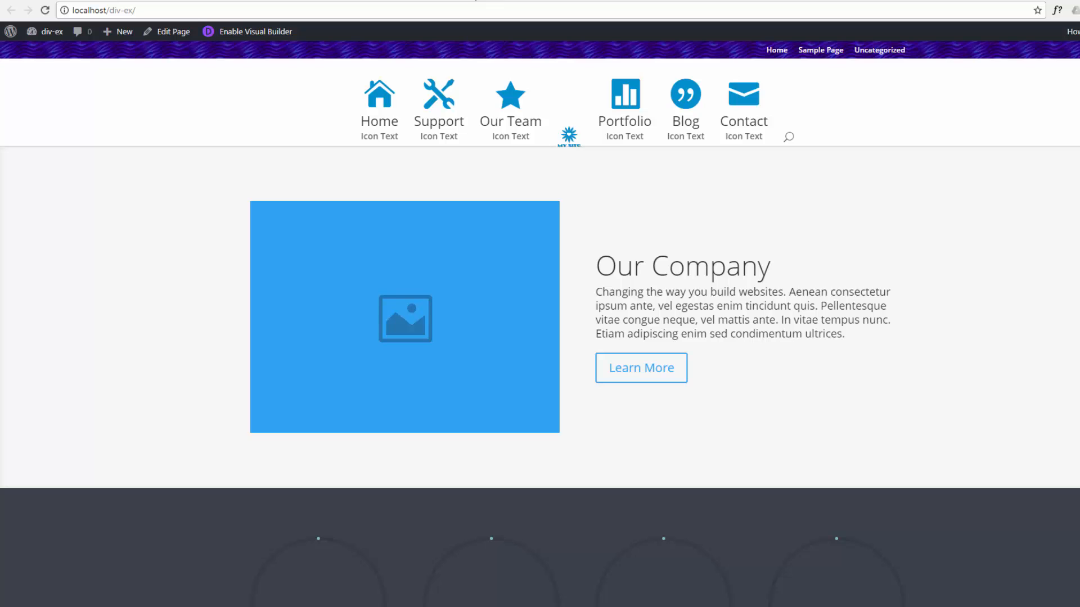
- Check the icon menu on the site's front page and read the Home item's Navigation Label code through to its closing paragraph tag
{"action": "left_click", "coordinate": [472, 0]}
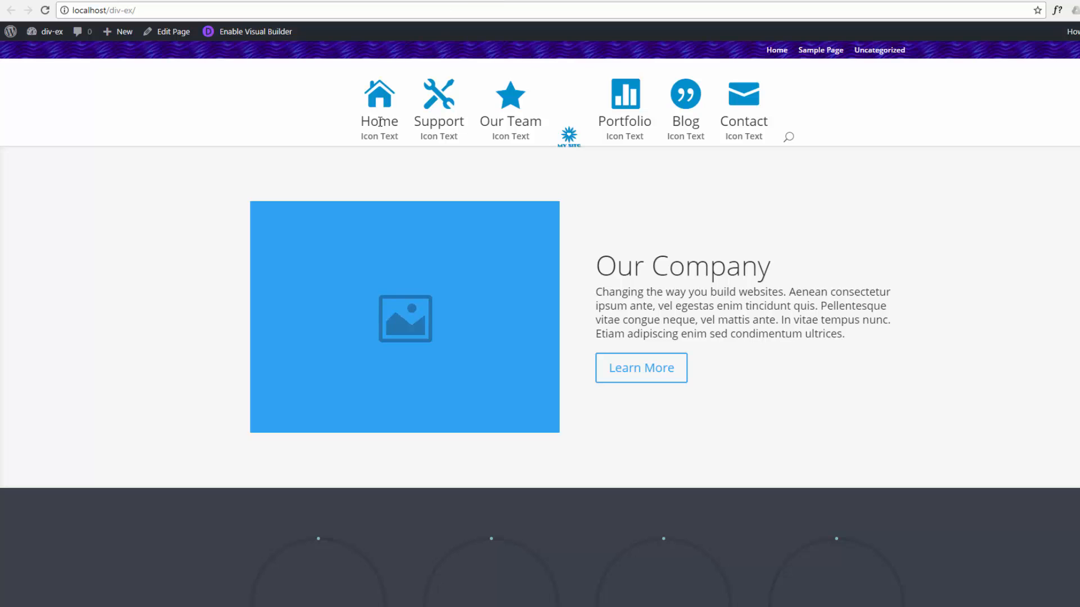
{"action": "left_click", "coordinate": [413, 0]}
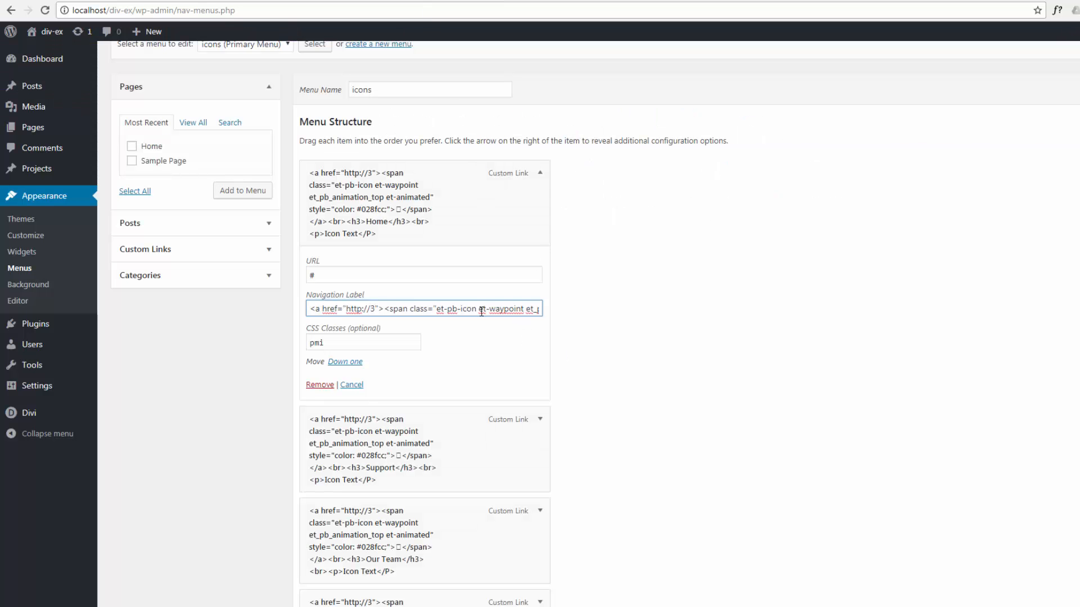
{"action": "key", "text": "Right"}
{"action": "key", "text": "Right"}
{"action": "key", "text": "Right"}
{"action": "key", "text": "Right"}
{"action": "key", "text": "Right"}
{"action": "key", "text": "Right"}
{"action": "key", "text": "Right"}
{"action": "key", "text": "Right"}
{"action": "key", "text": "Right"}
{"action": "key", "text": "Right"}
{"action": "key", "text": "Right"}
{"action": "key", "text": "Right"}
{"action": "key", "text": "Right"}
{"action": "key", "text": "Right"}
{"action": "key", "text": "Right"}
{"action": "key", "text": "Right"}
{"action": "key", "text": "Right"}
{"action": "key", "text": "Right"}
{"action": "key", "text": "Right"}
{"action": "key", "text": "Right"}
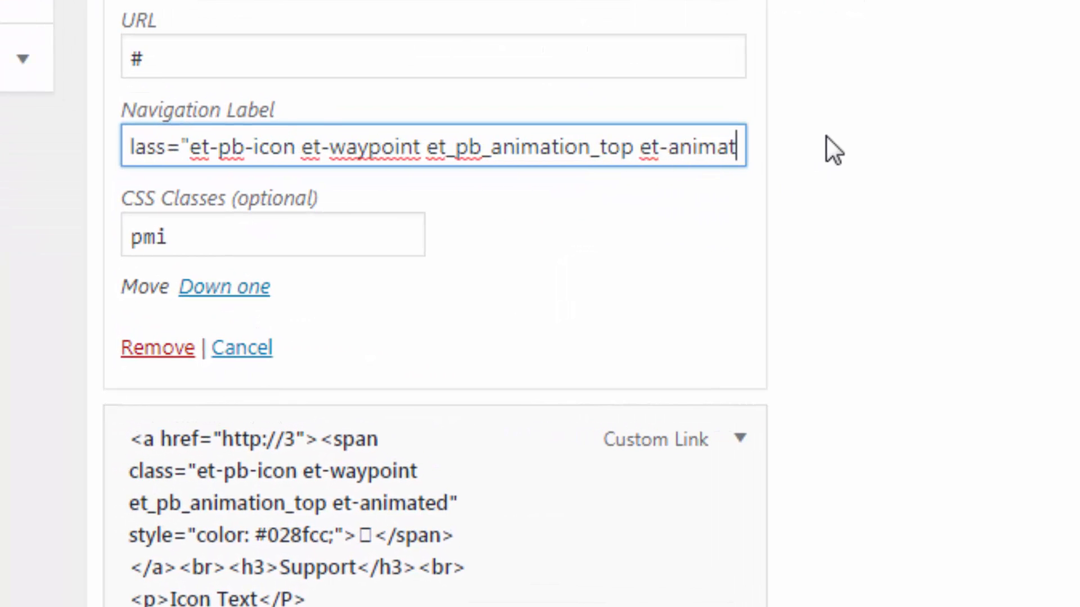
{"action": "key", "text": "Right"}
{"action": "key", "text": "Right"}
{"action": "key", "text": "Right"}
{"action": "key", "text": "Right"}
{"action": "key", "text": "Right"}
{"action": "key", "text": "Right"}
{"action": "key", "text": "Right"}
{"action": "key", "text": "Right"}
{"action": "key", "text": "Right"}
{"action": "key", "text": "Right"}
{"action": "key", "text": "Right"}
{"action": "key", "text": "Right"}
{"action": "key", "text": "Right"}
{"action": "key", "text": "Right"}
{"action": "key", "text": "Right"}
{"action": "key", "text": "Right"}
{"action": "key", "text": "Right"}
{"action": "key", "text": "Right"}
{"action": "key", "text": "Right"}
{"action": "key", "text": "Right"}
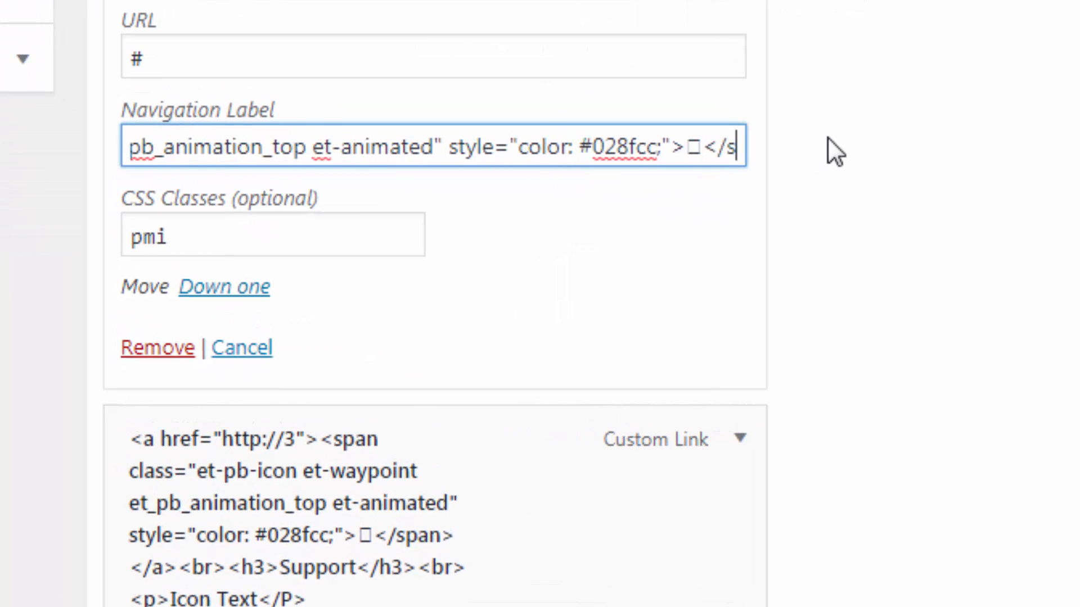
{"action": "key", "text": "Right"}
{"action": "key", "text": "Right"}
{"action": "key", "text": "Right"}
{"action": "key", "text": "Right"}
{"action": "key", "text": "Right"}
{"action": "key", "text": "Right"}
{"action": "key", "text": "Right"}
{"action": "key", "text": "Right"}
{"action": "key", "text": "Right"}
{"action": "key", "text": "Right"}
{"action": "key", "text": "Right"}
{"action": "key", "text": "Right"}
{"action": "key", "text": "Right"}
{"action": "key", "text": "Right"}
{"action": "key", "text": "Right"}
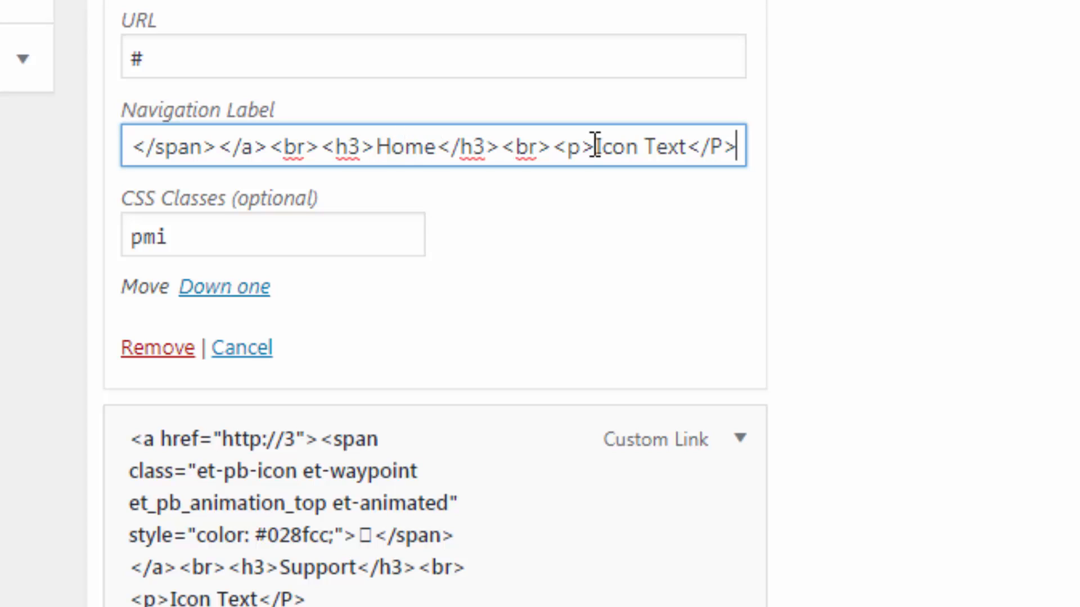
- Correct the closing paragraph tag in the Home item's Navigation Label to lowercase </p> and save the icons menu
{"action": "left_click", "coordinate": [558, 155]}
{"action": "left_click", "coordinate": [711, 148]}
{"action": "key", "text": "Delete"}
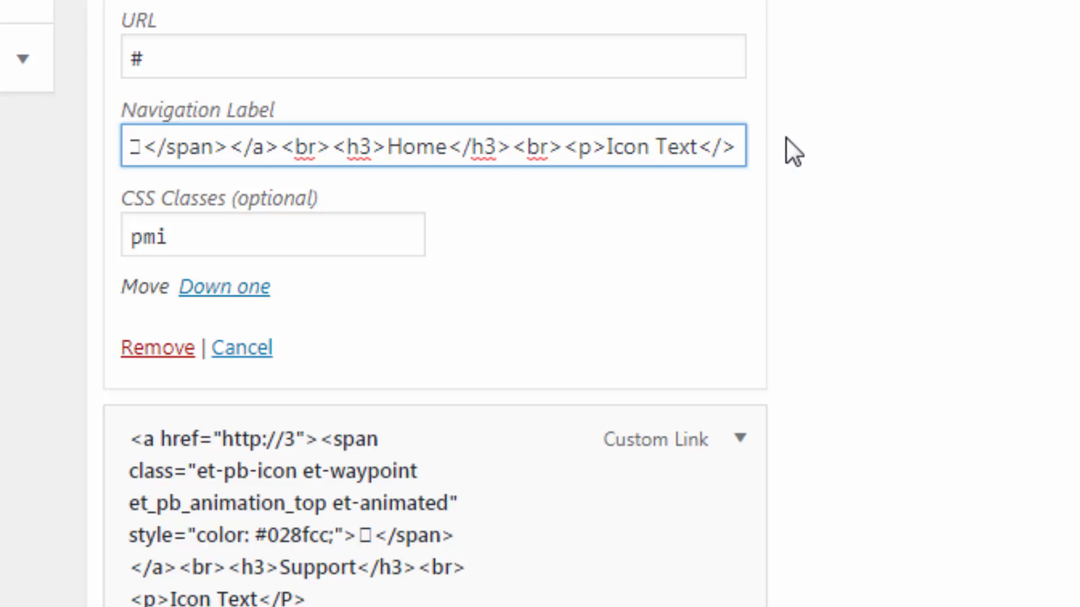
{"action": "type", "text": "p"}
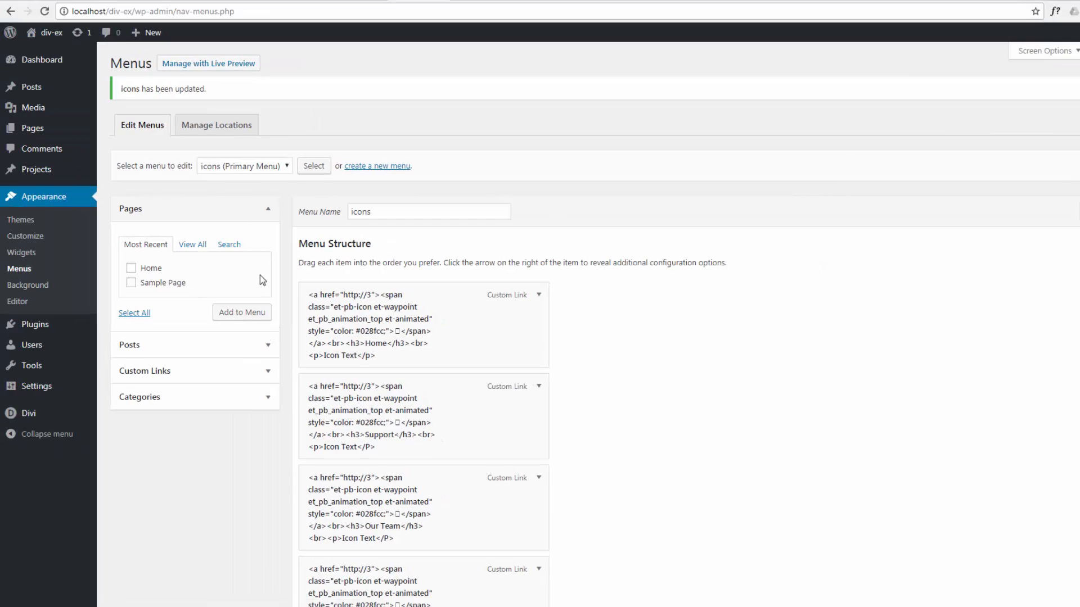
- Open the Header Elements settings in the Theme Customizer and turn off the search icon
{"action": "mouse_move", "coordinate": [39, 416]}
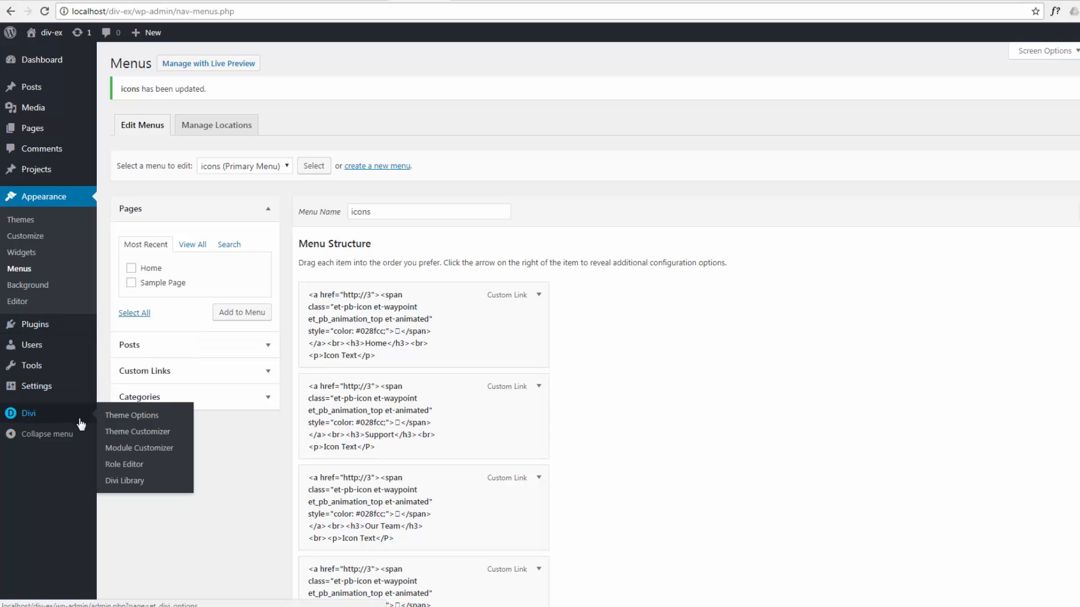
{"action": "left_click", "coordinate": [129, 433]}
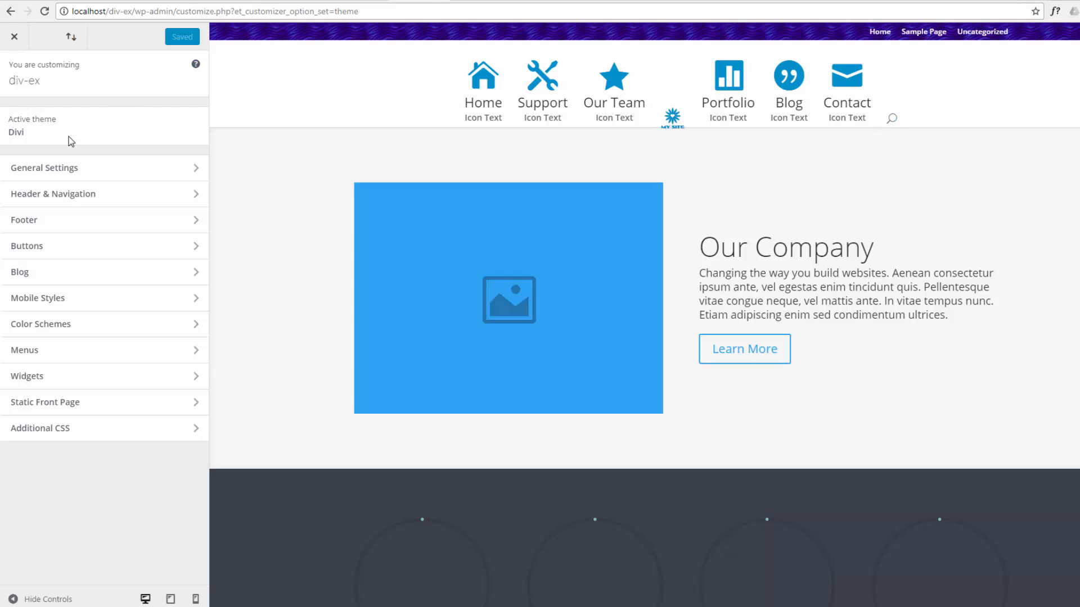
{"action": "left_click", "coordinate": [162, 200]}
{"action": "left_click", "coordinate": [123, 221]}
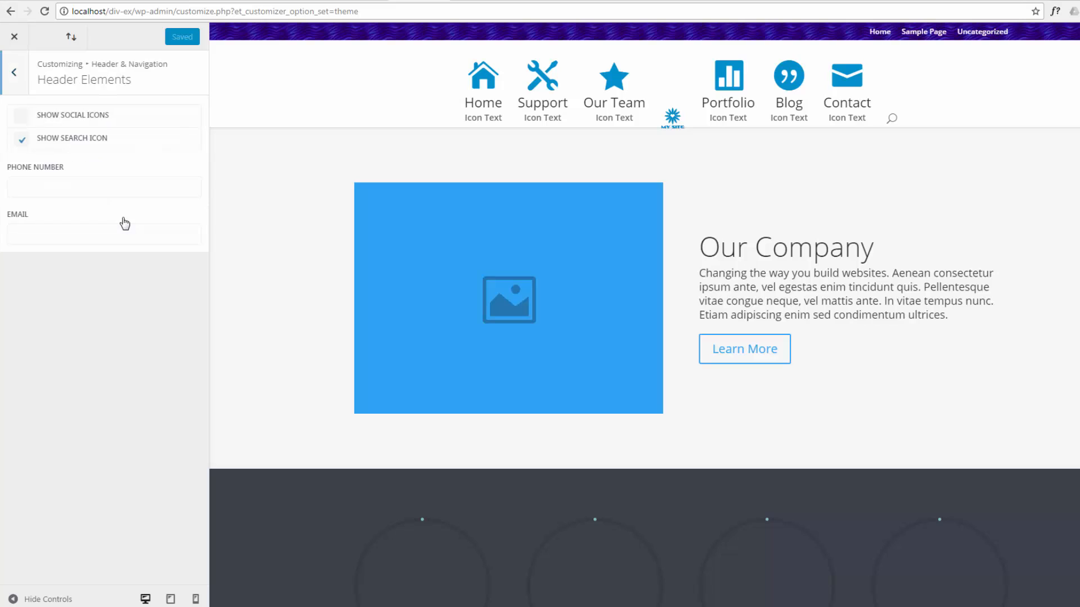
{"action": "left_click", "coordinate": [21, 143]}
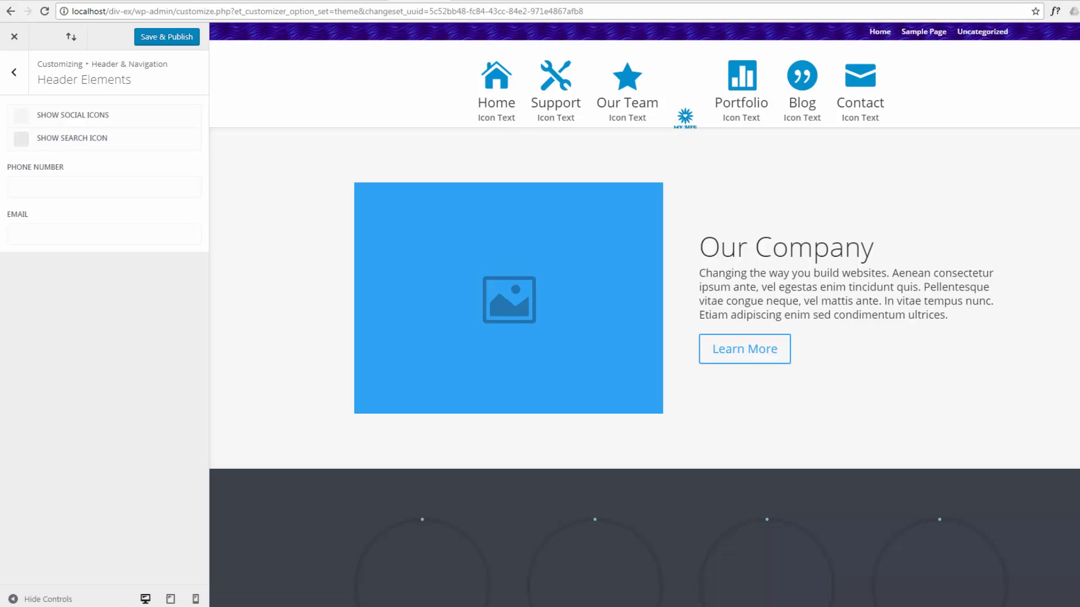
- Set the Primary Menu Bar's Logo Max Height to 100 and publish the customizer changes
{"action": "left_click", "coordinate": [17, 73]}
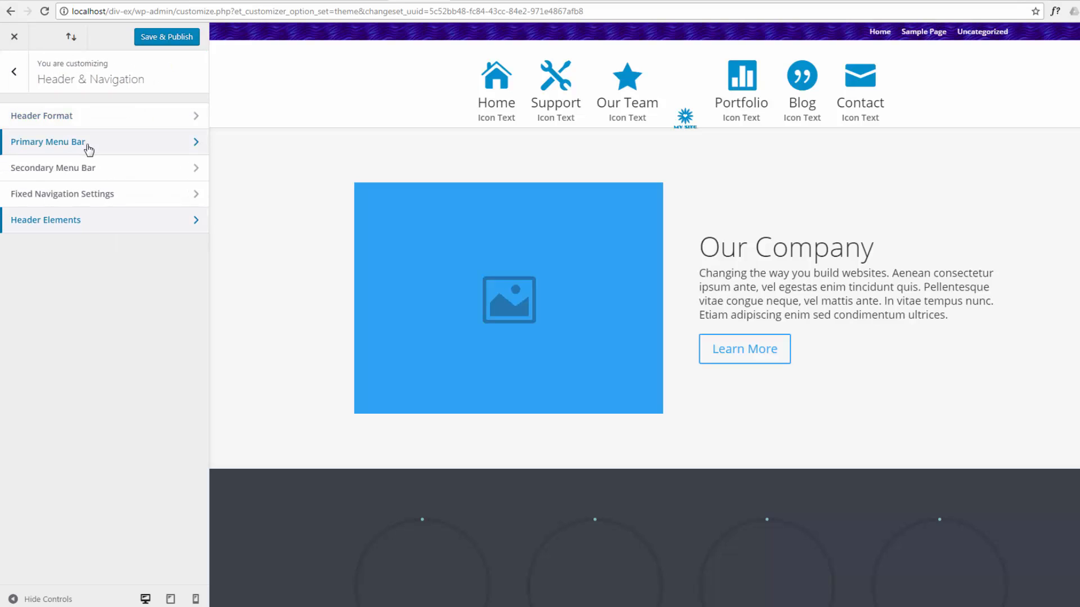
{"action": "left_click", "coordinate": [113, 147]}
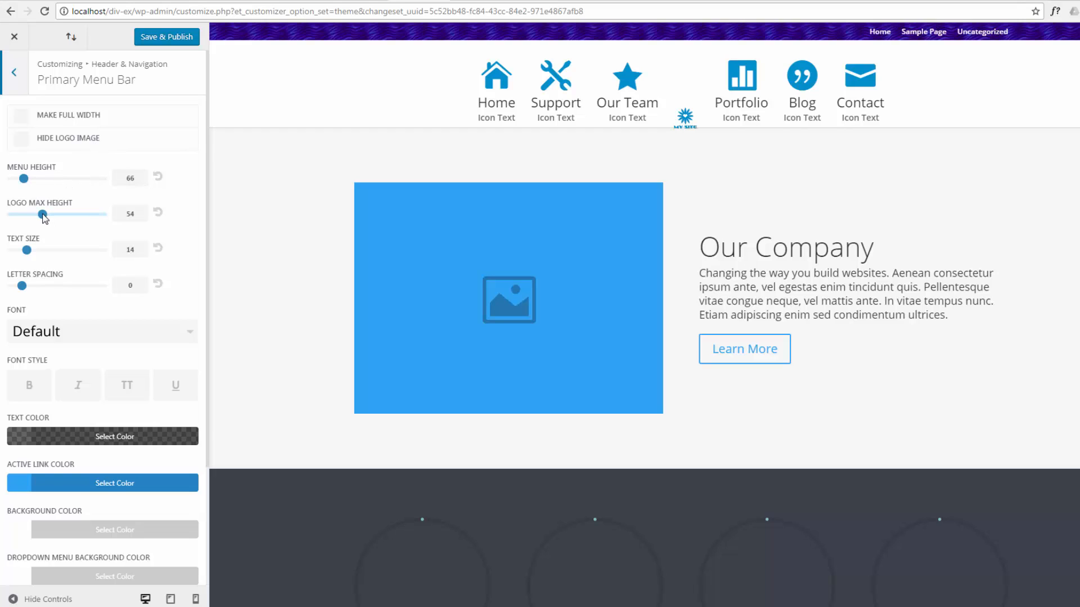
{"action": "left_click_drag", "start_coordinate": [43, 215], "coordinate": [114, 216]}
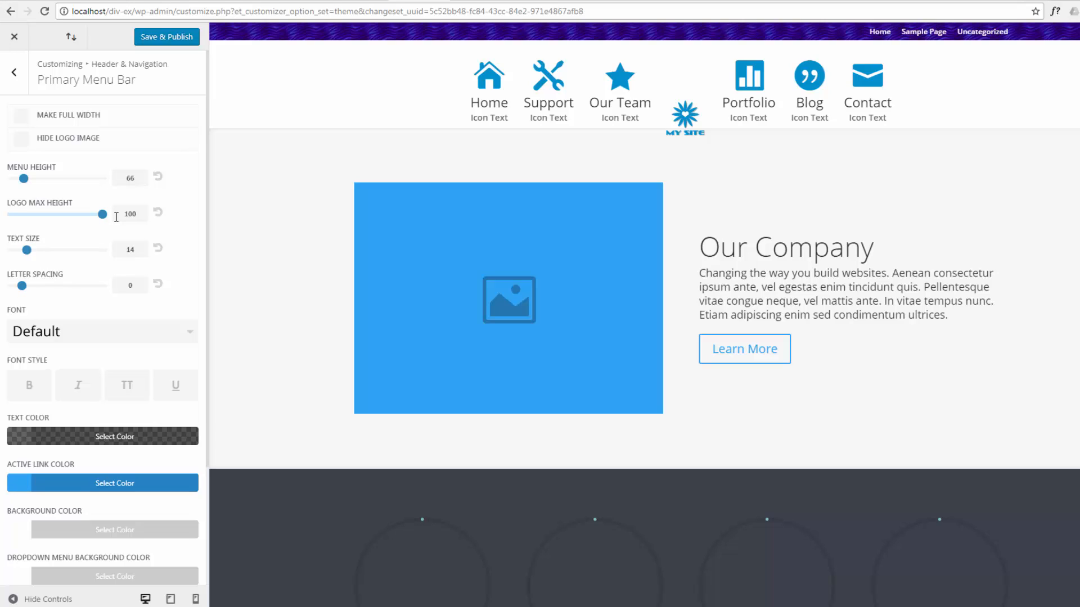
{"action": "left_click", "coordinate": [163, 40]}
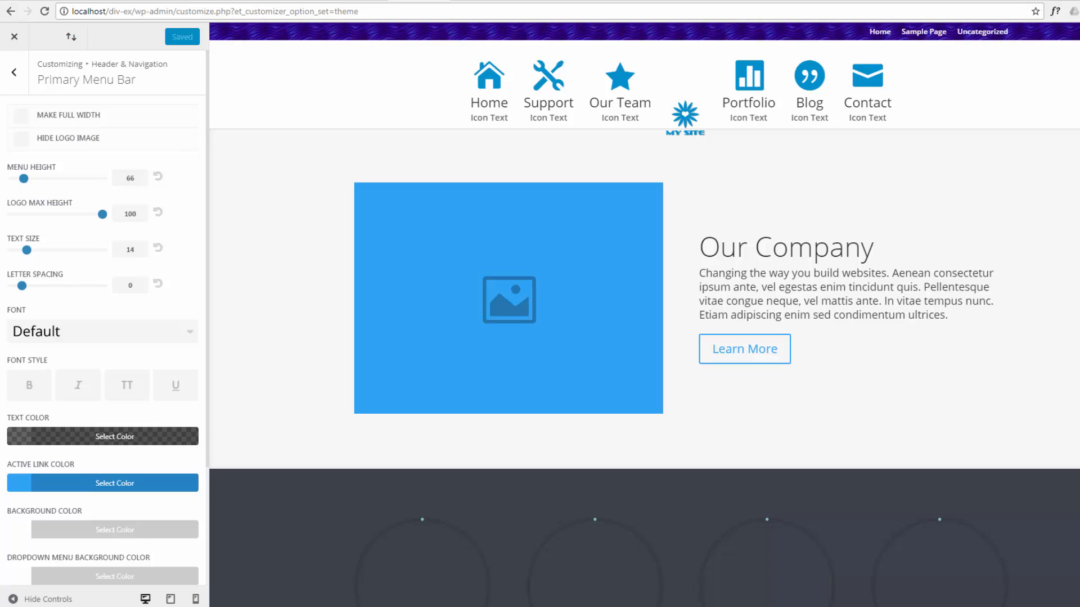
- Reload the site's front page and inspect the header logo image in the browser's developer tools
{"action": "left_click", "coordinate": [475, 0]}
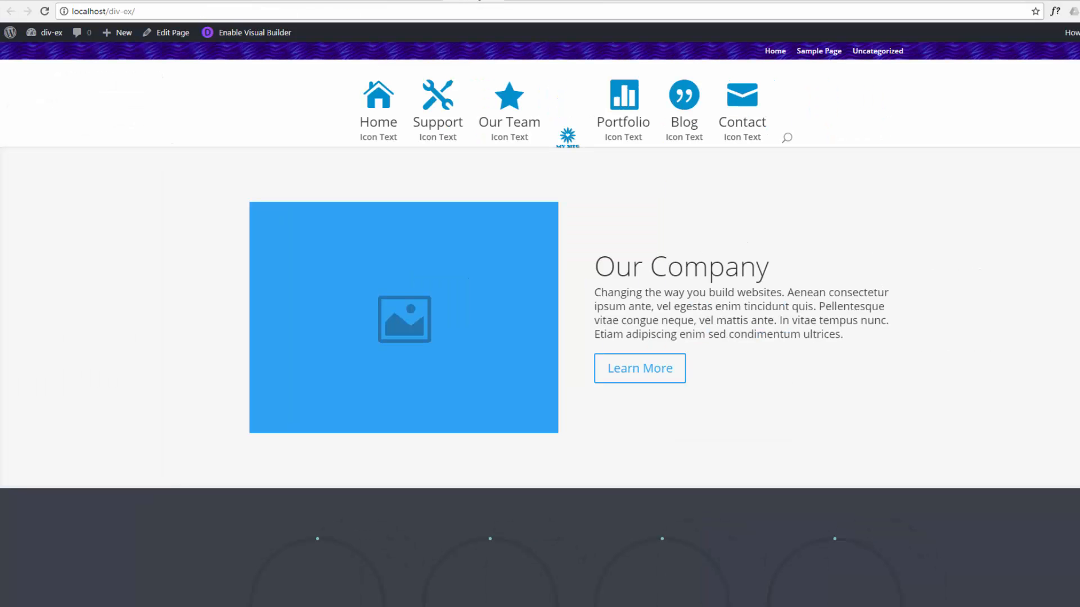
{"action": "left_click", "coordinate": [45, 11]}
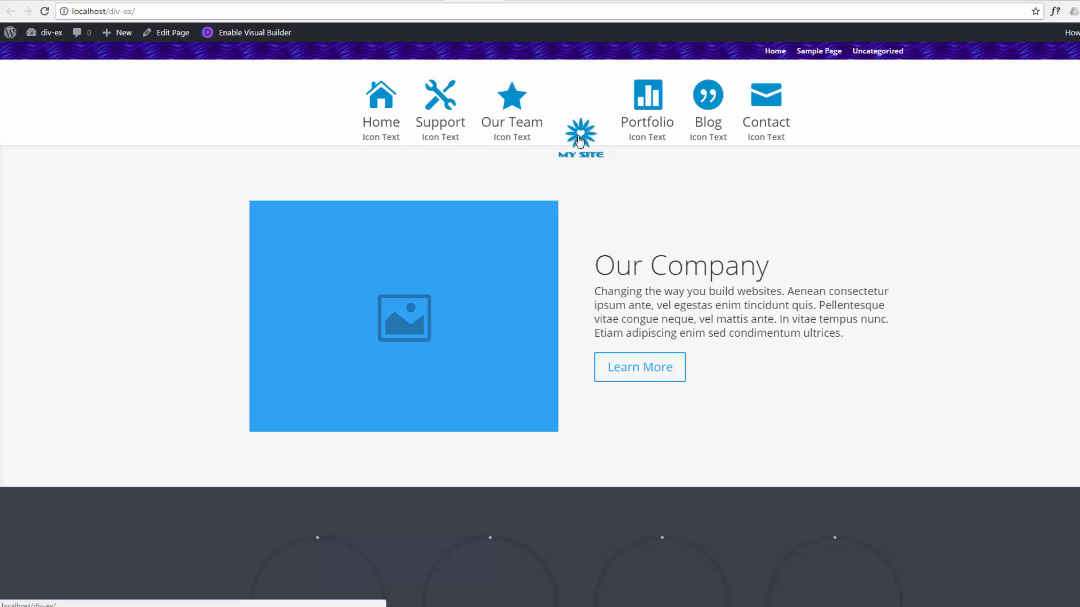
{"action": "right_click", "coordinate": [580, 140]}
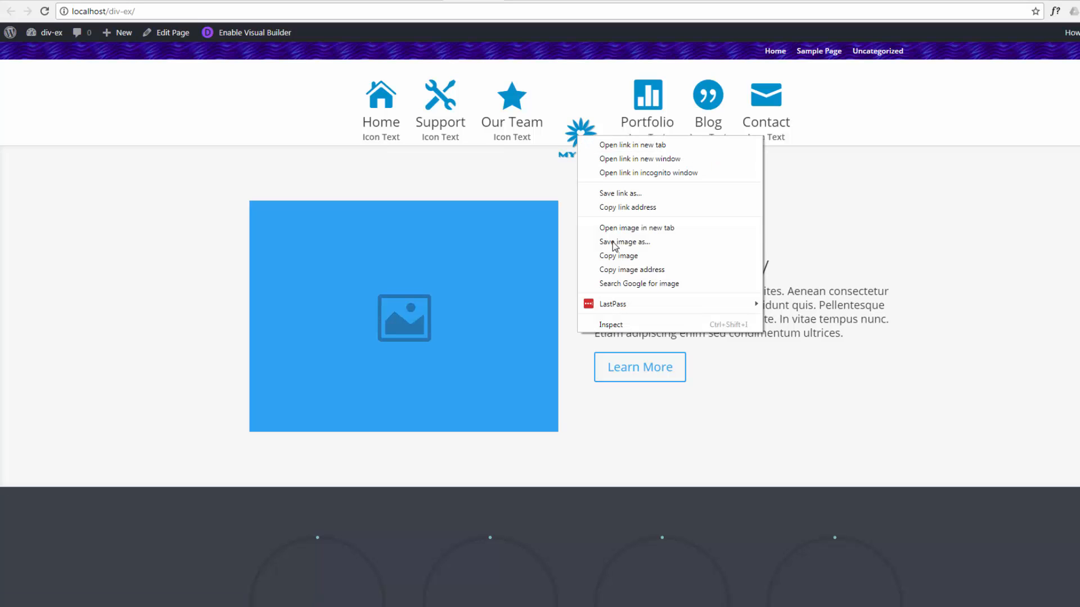
{"action": "left_click", "coordinate": [632, 326]}
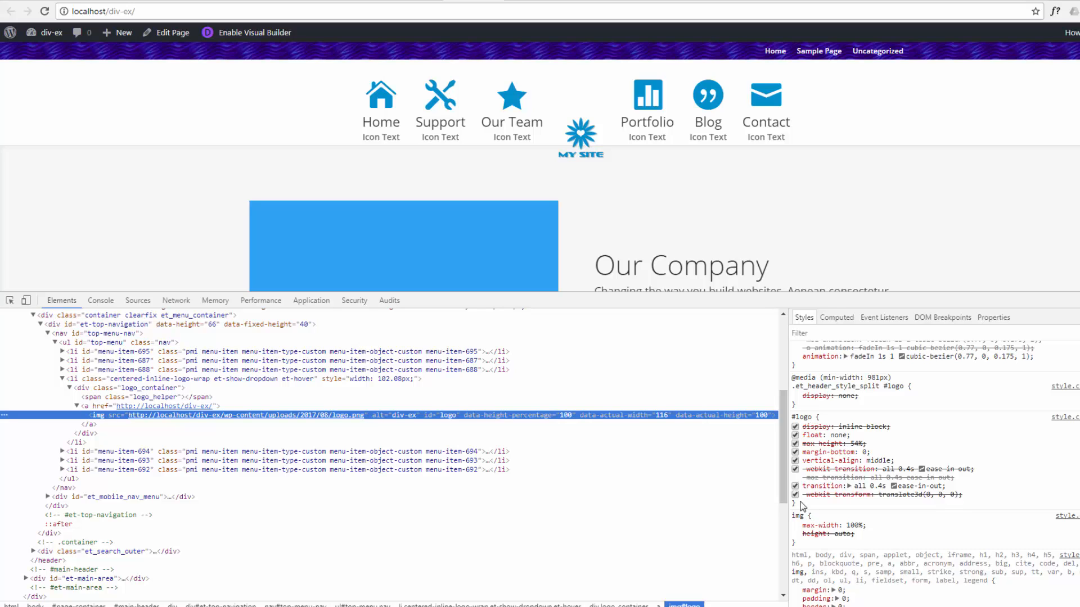
- Add a margin-top property to the #logo rule in the inspected styles, trying -50px and settling on -100px
{"action": "left_click", "coordinate": [822, 419]}
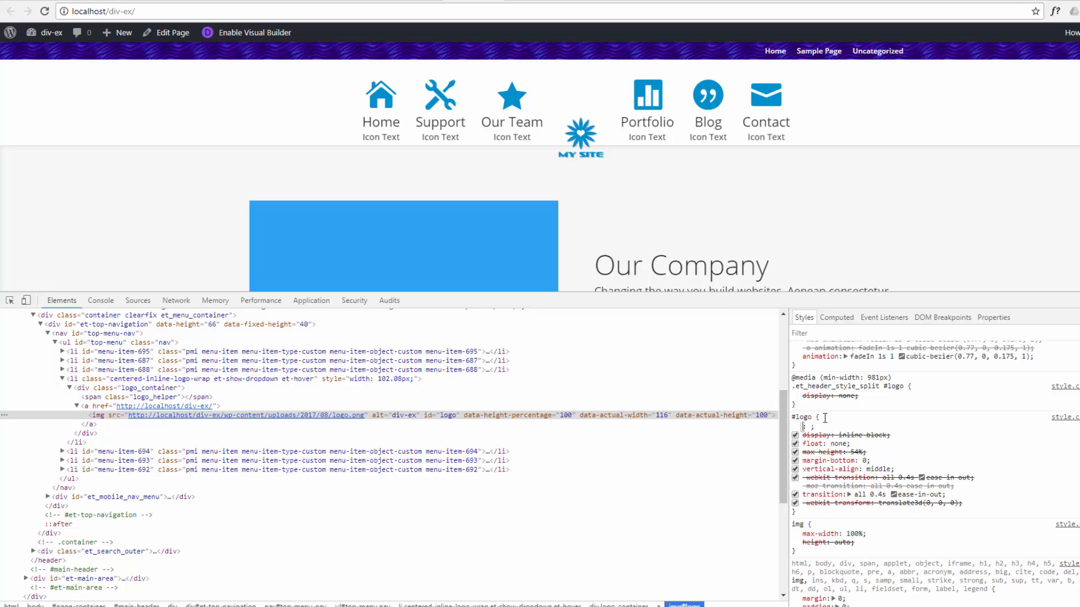
{"action": "type", "text": "margin"}
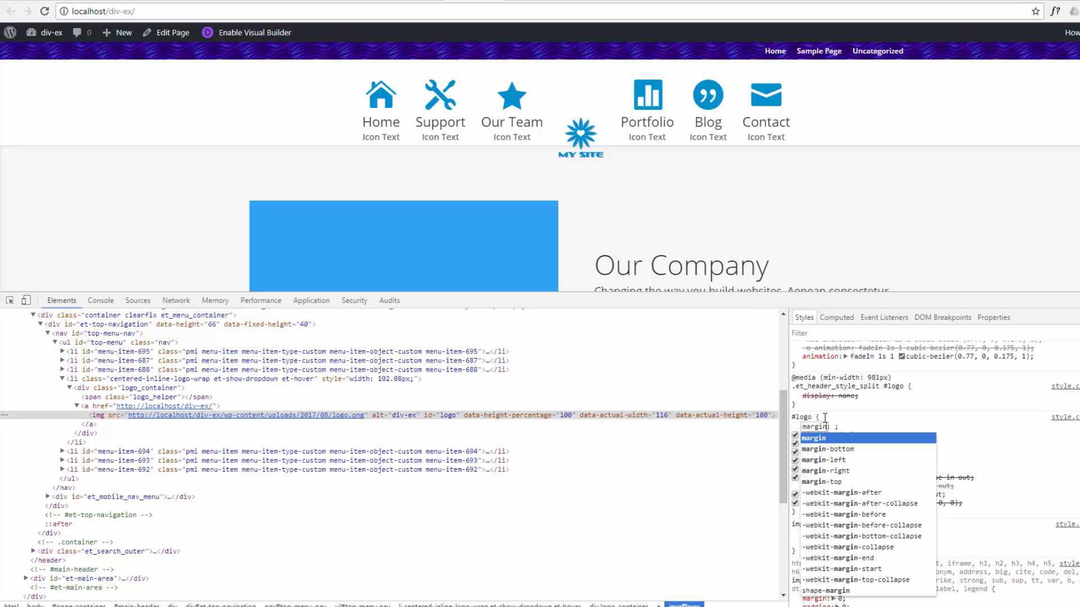
{"action": "type", "text": "-top"}
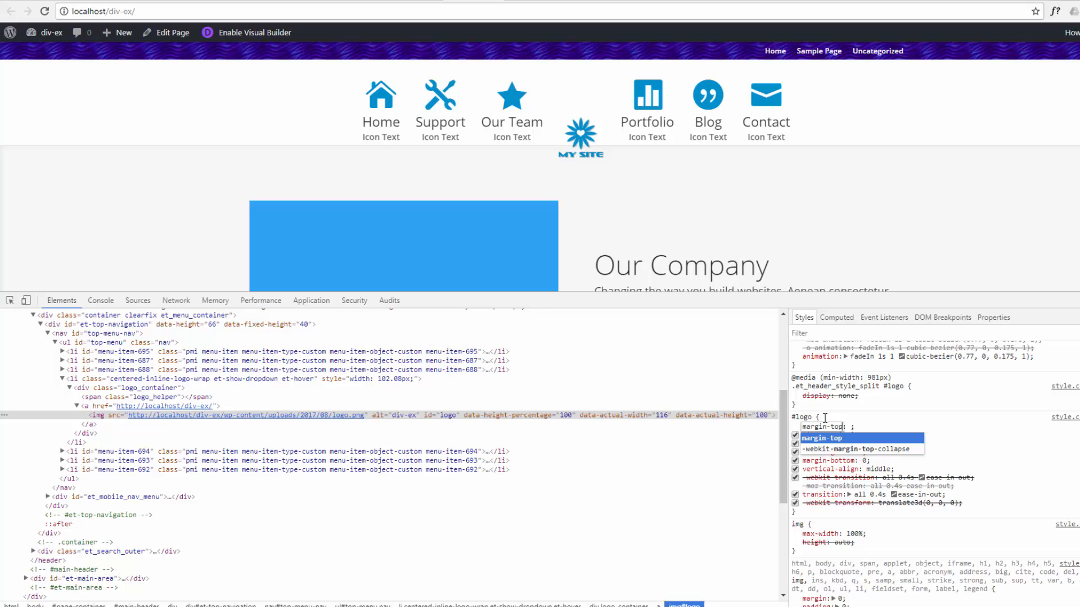
{"action": "key", "text": "Tab"}
{"action": "type", "text": "-"}
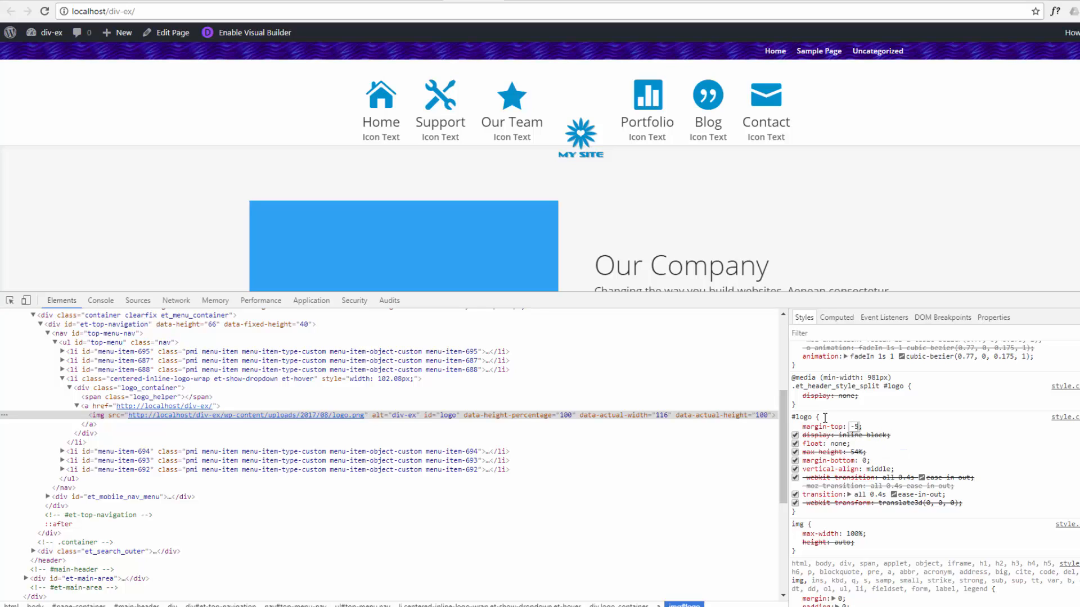
{"action": "type", "text": "50px"}
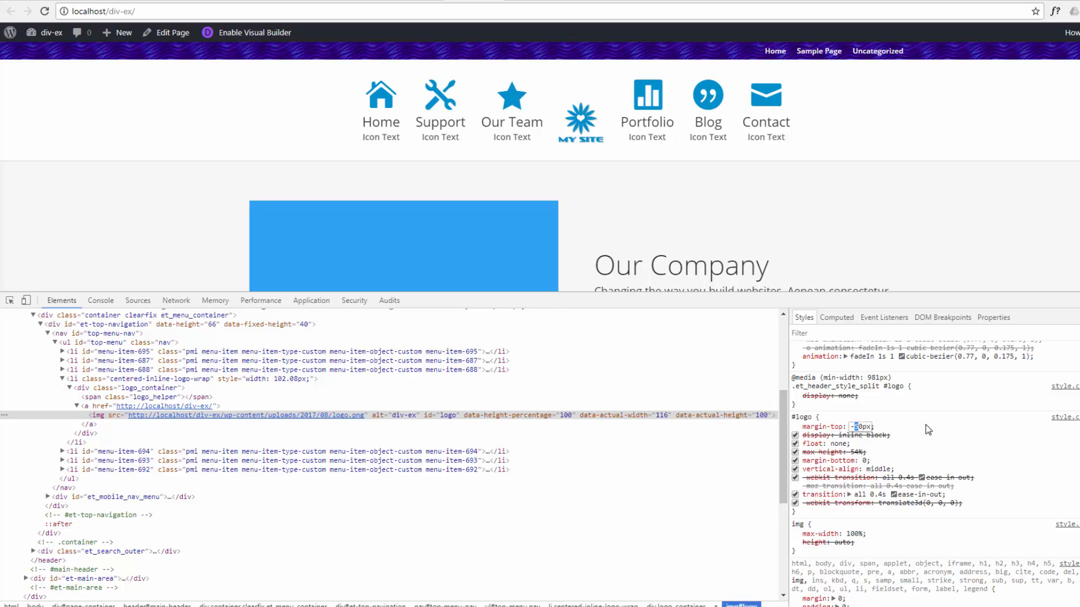
{"action": "type", "text": "0"}
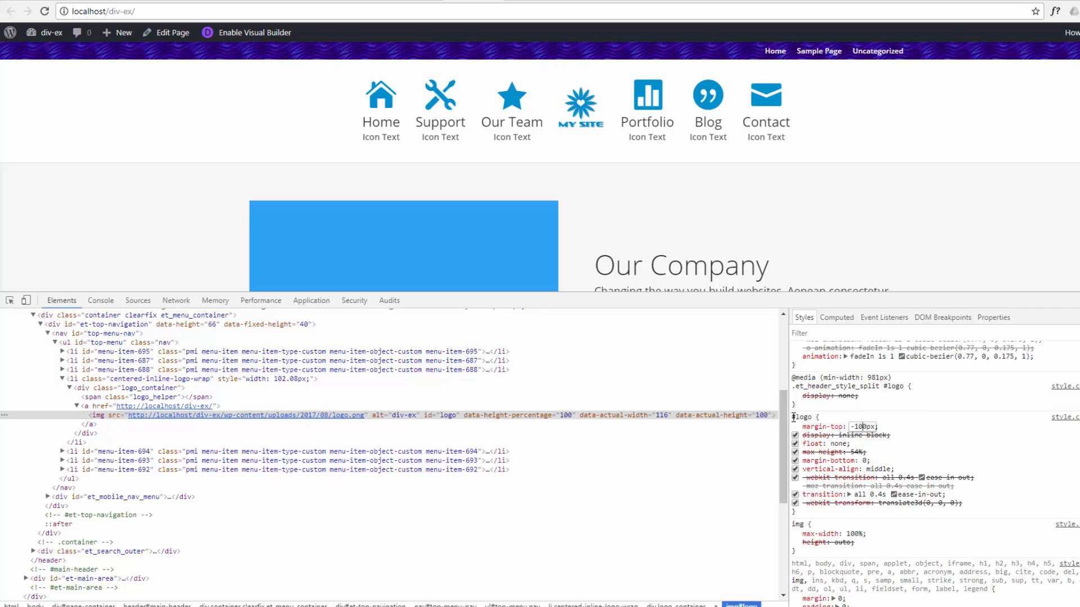
- Copy the #logo selector with its margin-top declaration, close the customizer and open the Divi Theme Options
{"action": "left_click_drag", "start_coordinate": [793, 418], "coordinate": [883, 429]}
{"action": "key", "text": "ctrl+c"}
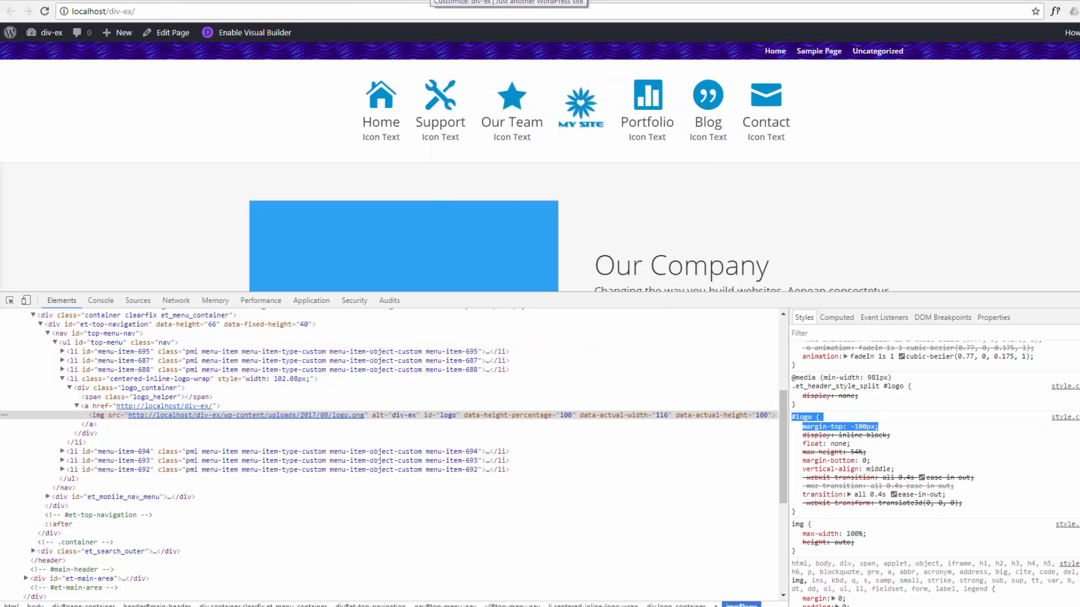
{"action": "left_click", "coordinate": [419, 1]}
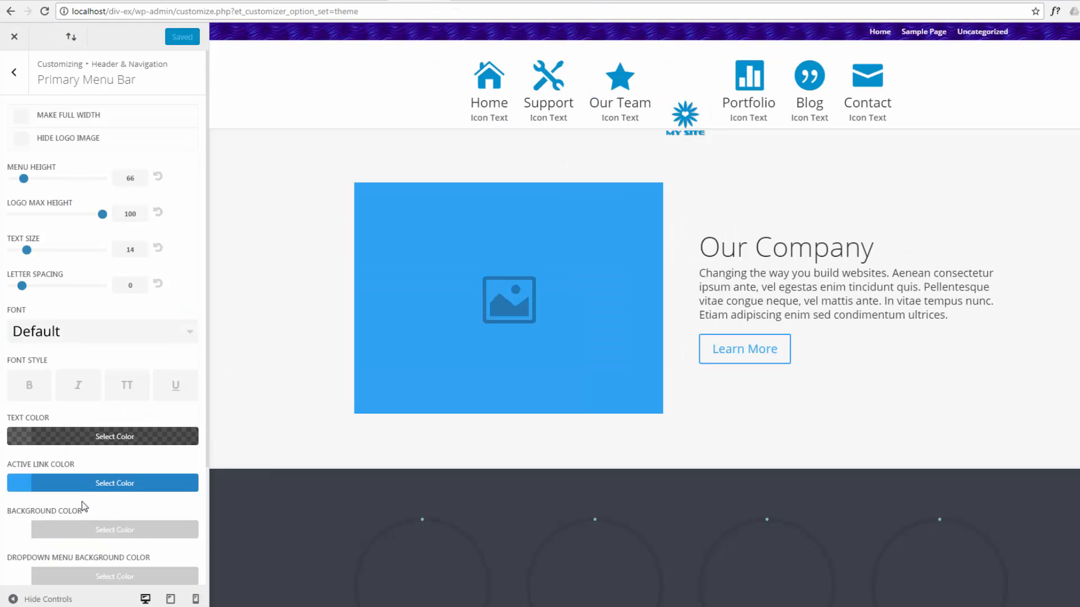
{"action": "left_click", "coordinate": [14, 36]}
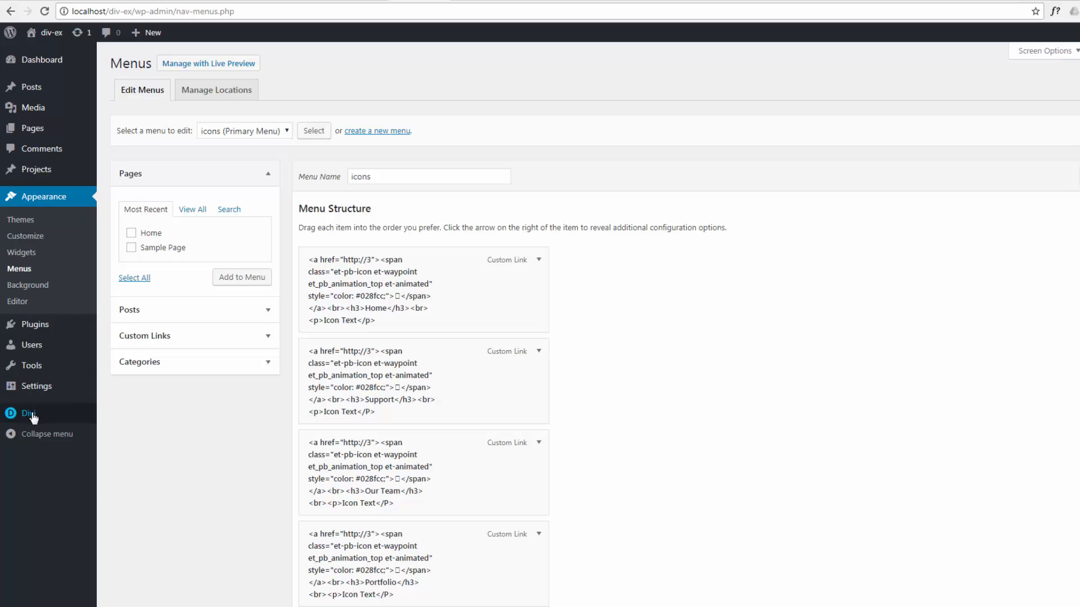
{"action": "mouse_move", "coordinate": [25, 413]}
{"action": "left_click", "coordinate": [108, 419]}
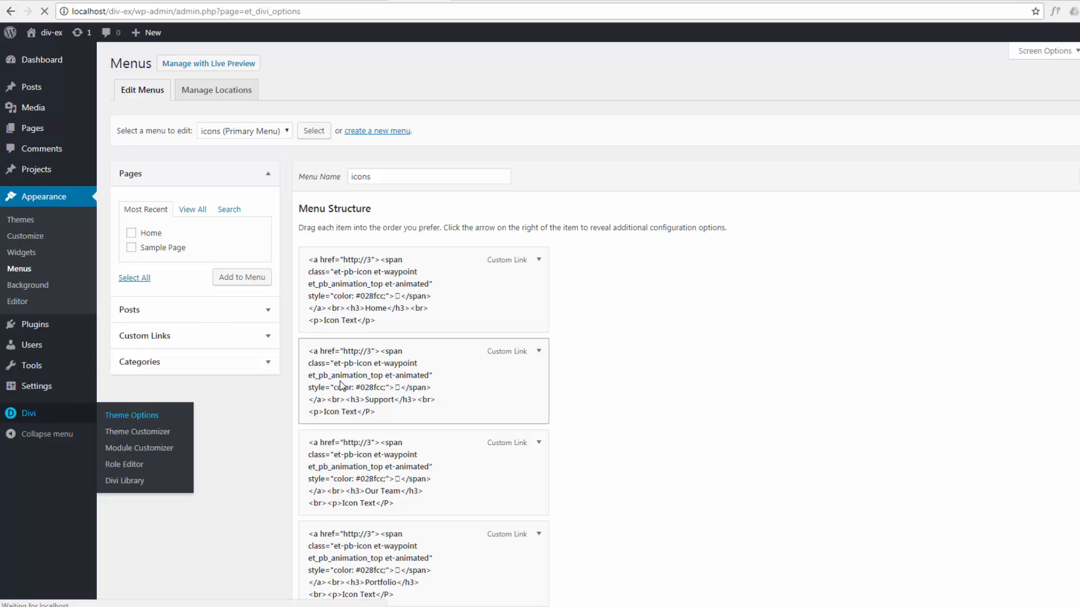
- Enlarge the Custom CSS field and paste the copied #logo code on a new line above the Remove bottom bar comment
{"action": "scroll", "coordinate": [304, 363], "scroll_direction": "down", "scroll_amount": 20}
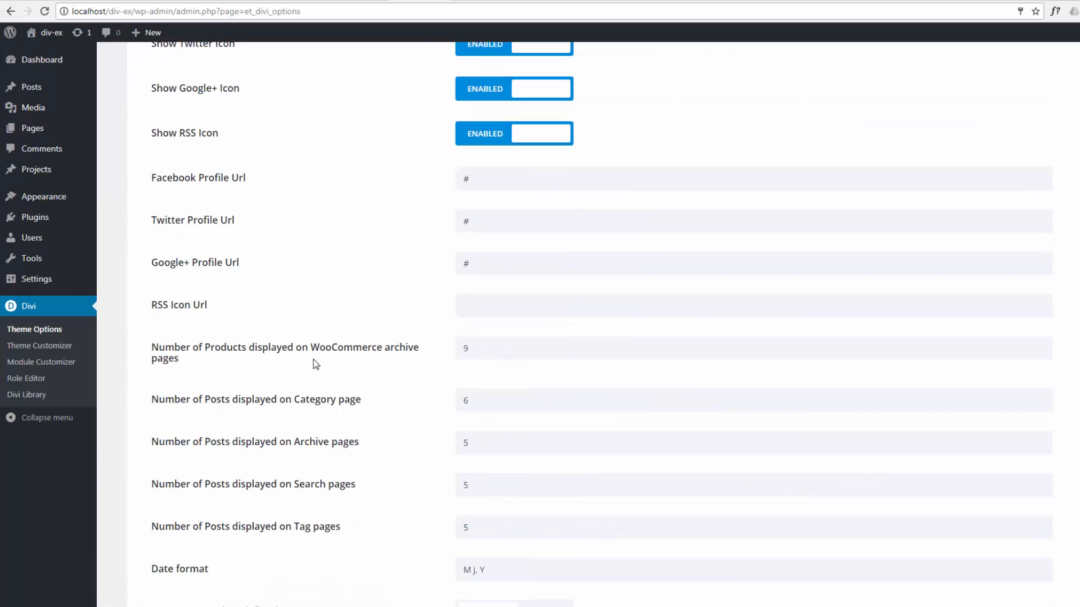
{"action": "scroll", "coordinate": [316, 363], "scroll_direction": "down", "scroll_amount": 1}
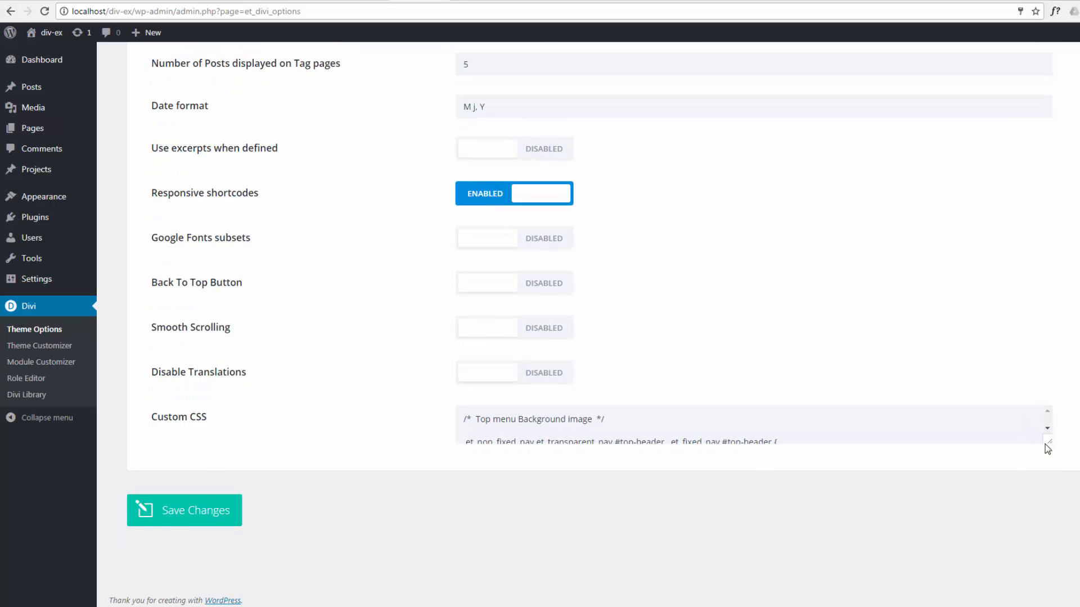
{"action": "left_click_drag", "start_coordinate": [1051, 447], "coordinate": [1049, 606]}
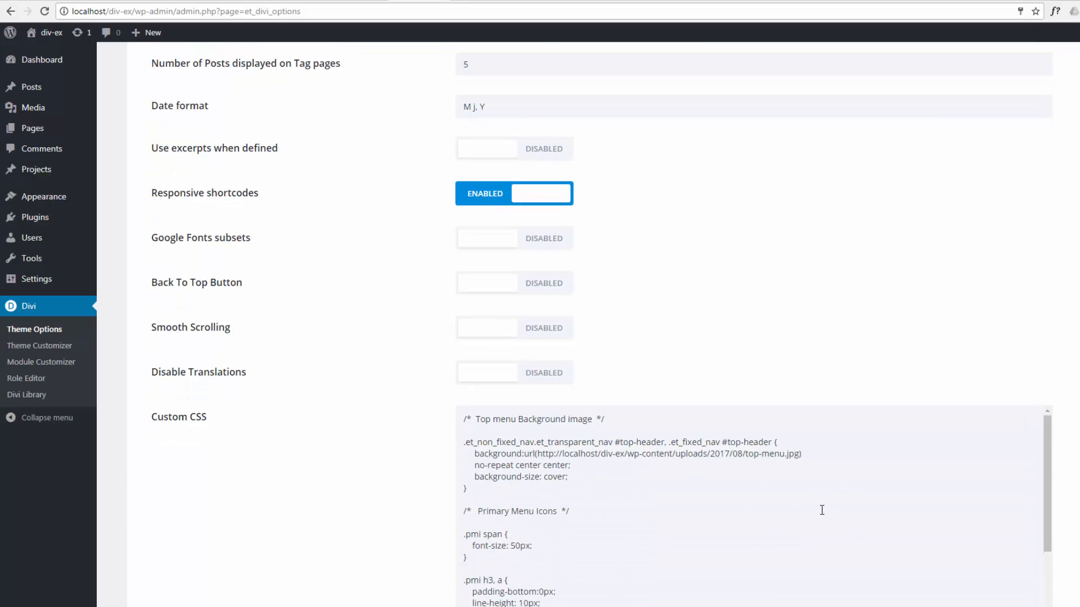
{"action": "scroll", "coordinate": [821, 510], "scroll_direction": "down", "scroll_amount": 5}
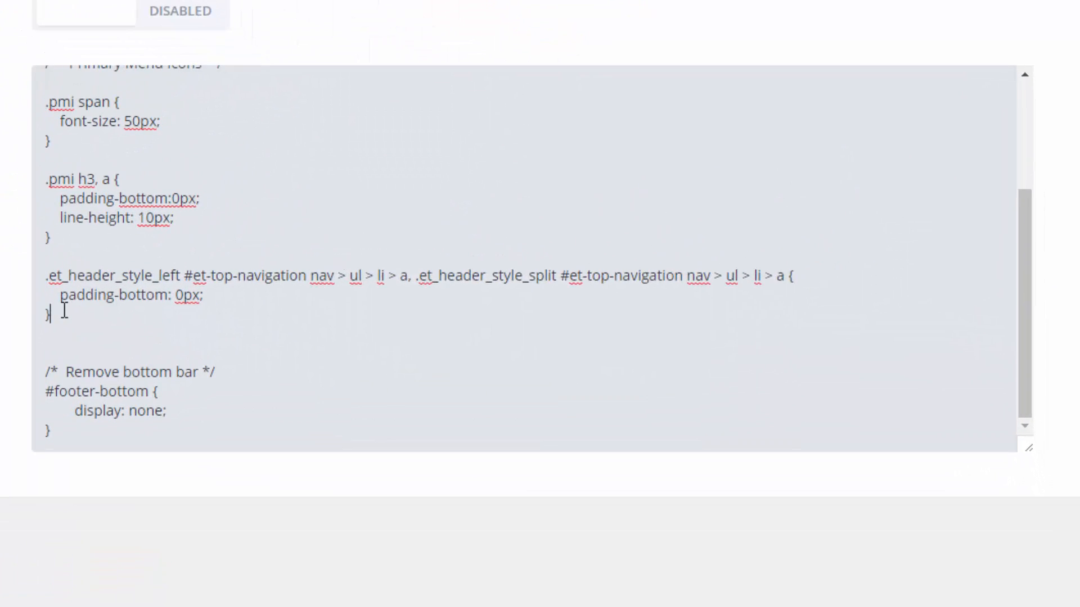
{"action": "key", "text": "Return"}
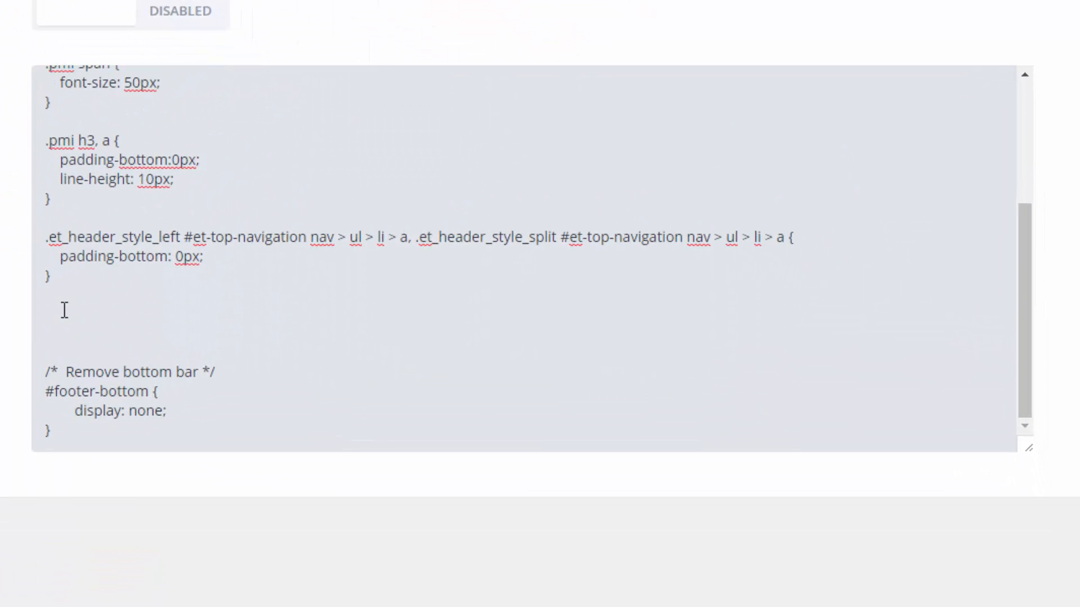
{"action": "key", "text": "ctrl+v"}
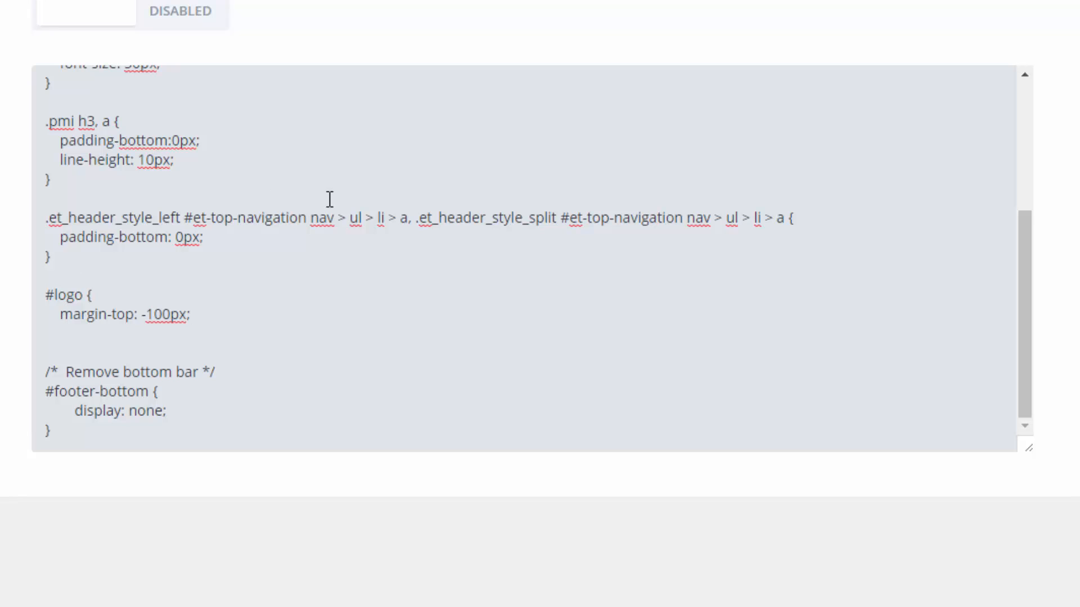
- Close the #logo rule in the Custom CSS with a closing brace and save the theme options
{"action": "key", "text": "Return"}
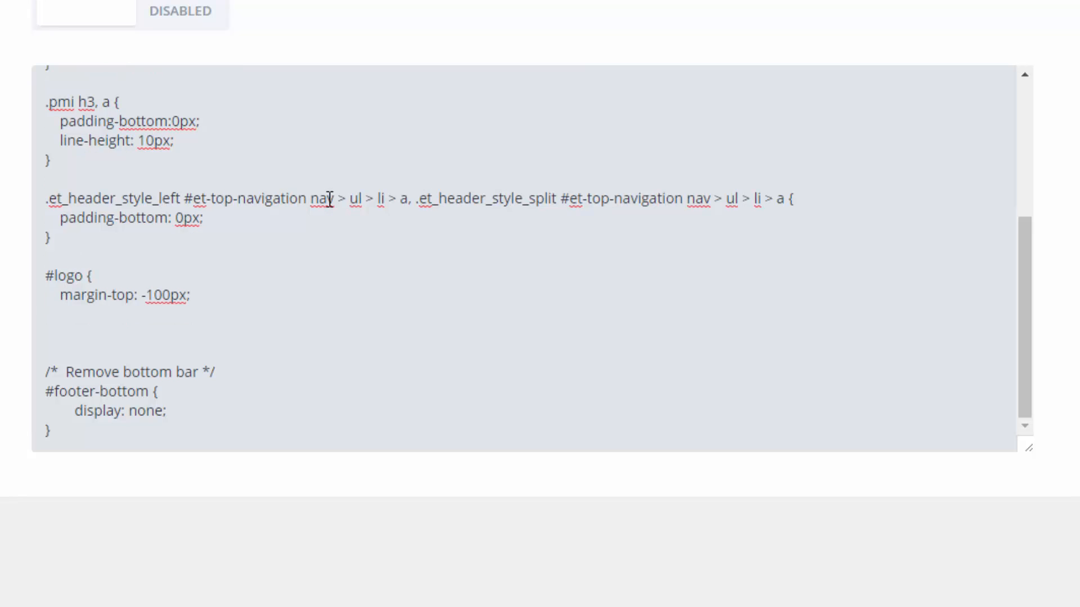
{"action": "type", "text": "}"}
{"action": "key", "text": "ctrl+s"}
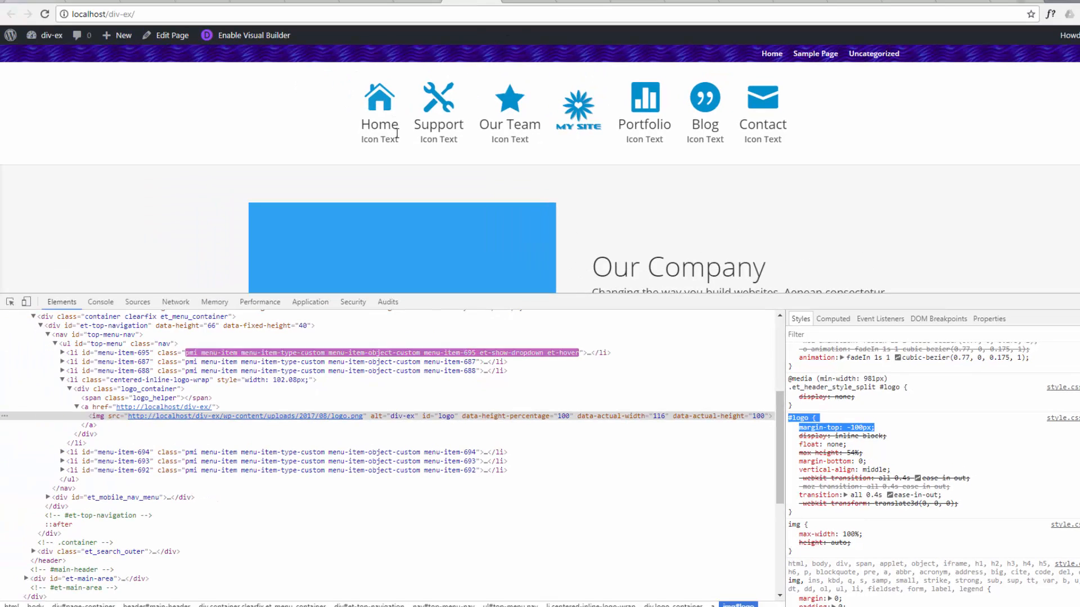
- Inspect the Home icon on the front page and select its parent menu list item to view the #top-menu li rule
{"action": "right_click", "coordinate": [379, 100]}
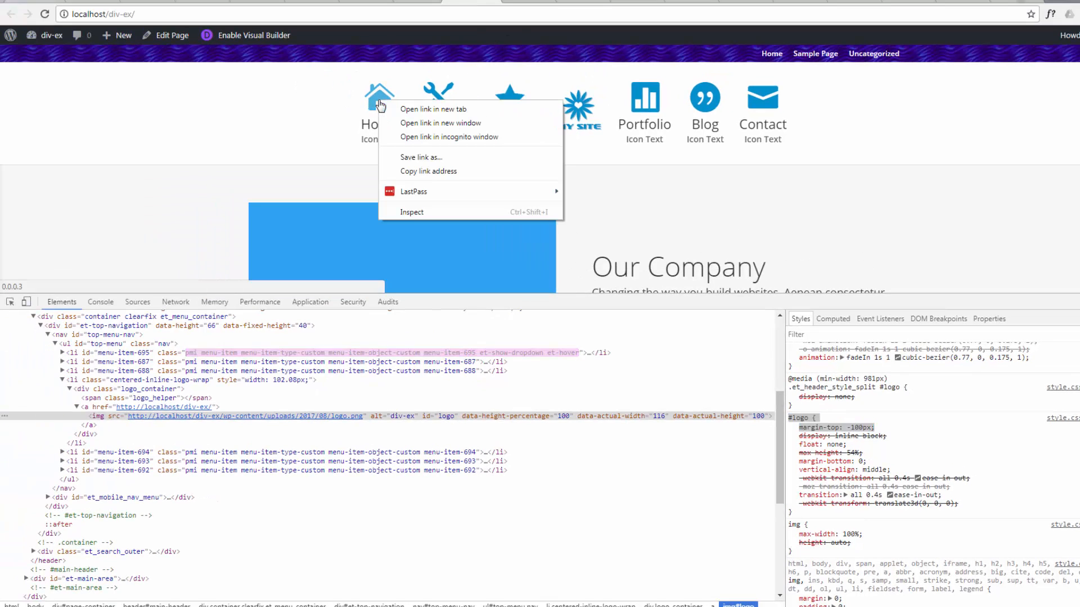
{"action": "left_click", "coordinate": [412, 213]}
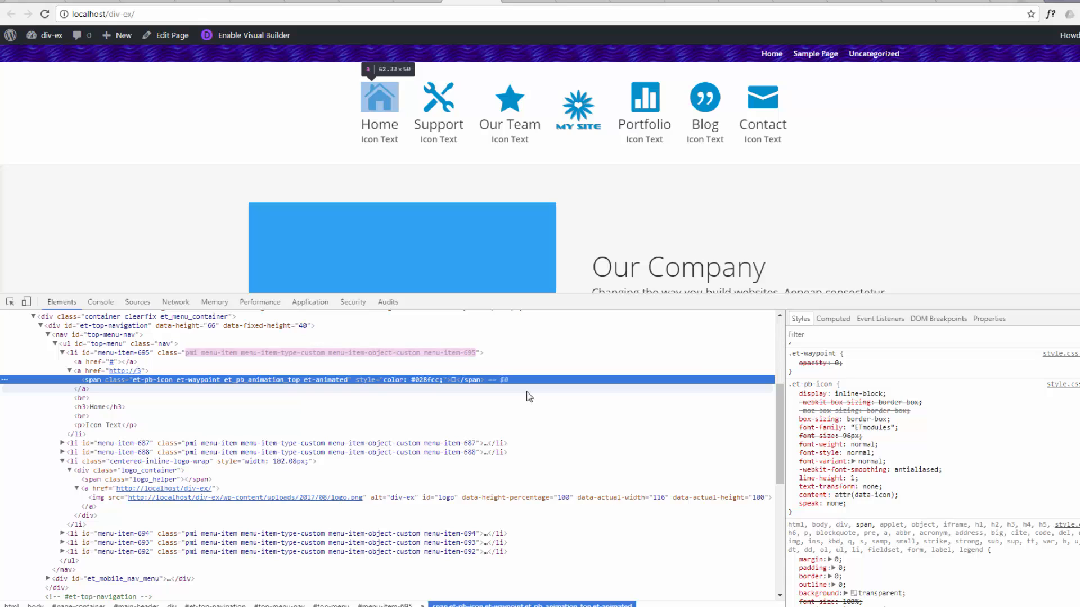
{"action": "left_click", "coordinate": [99, 356]}
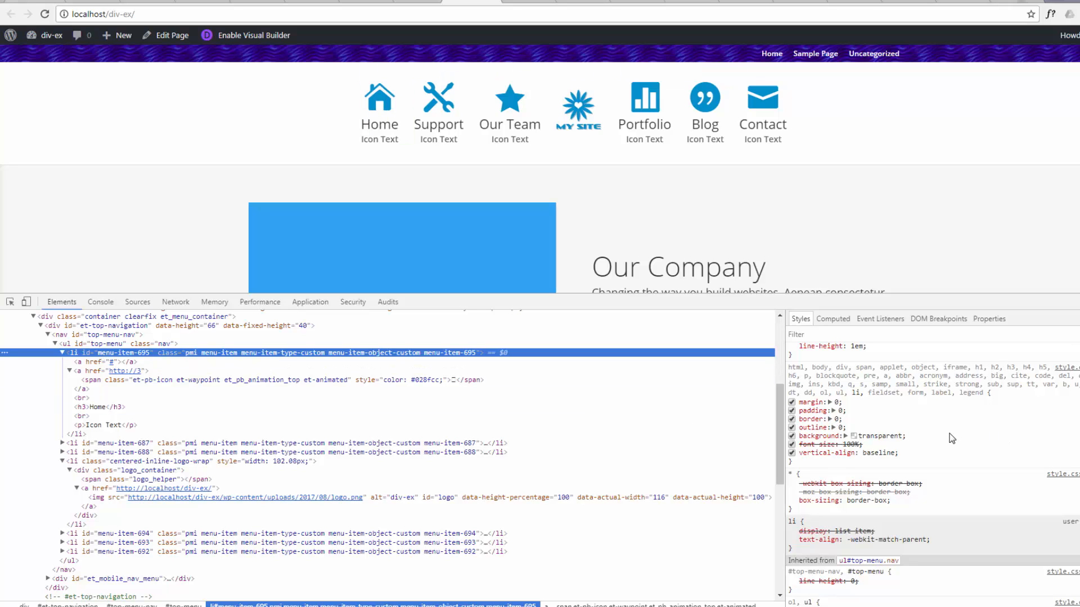
{"action": "scroll", "coordinate": [952, 438], "scroll_direction": "up", "scroll_amount": 3}
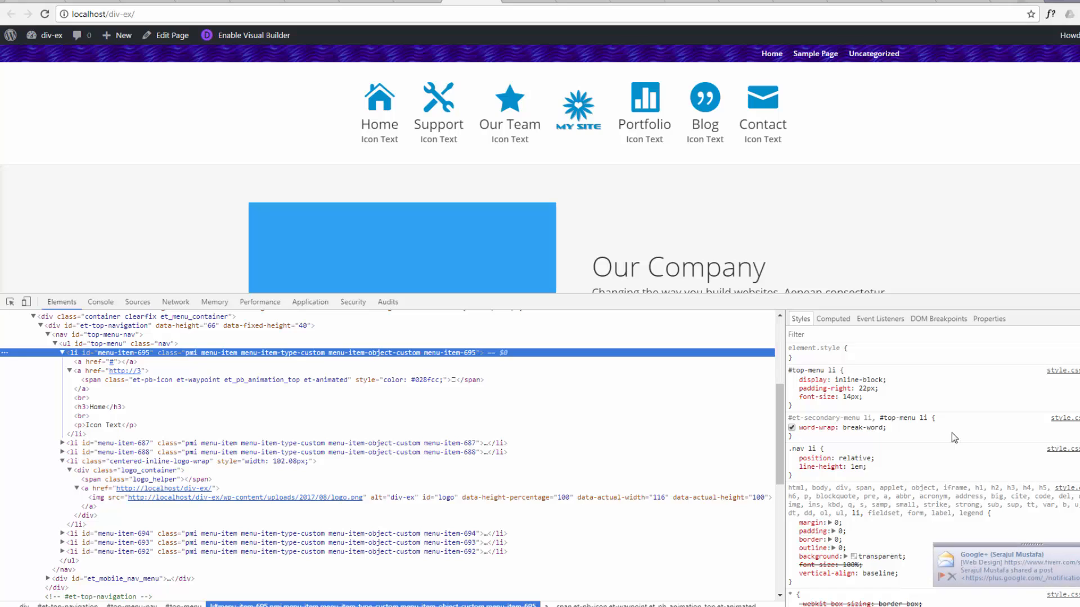
- Set the padding-right of #top-menu li, trying 42px and 52px and settling on 62px, and copy the rule to Notepad
{"action": "left_click", "coordinate": [861, 387]}
{"action": "left_click", "coordinate": [863, 388]}
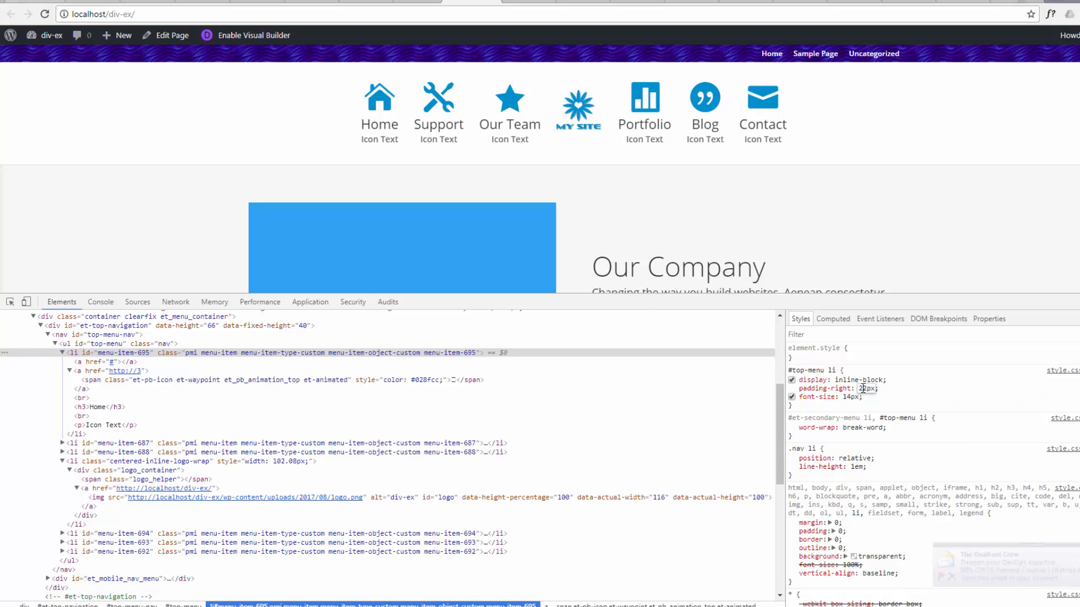
{"action": "left_click_drag", "start_coordinate": [863, 388], "coordinate": [859, 389]}
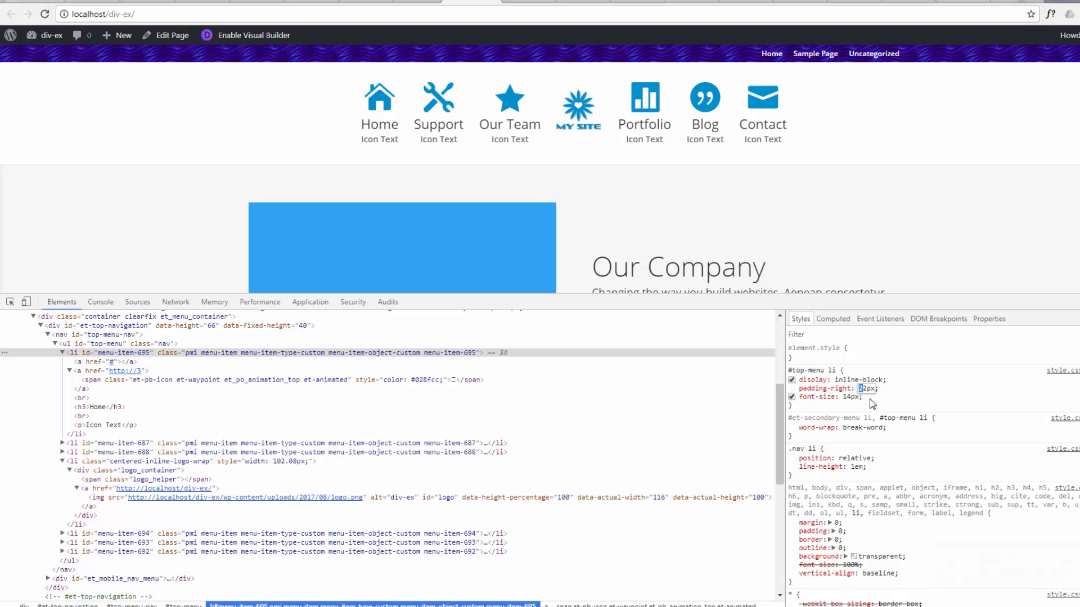
{"action": "type", "text": "4"}
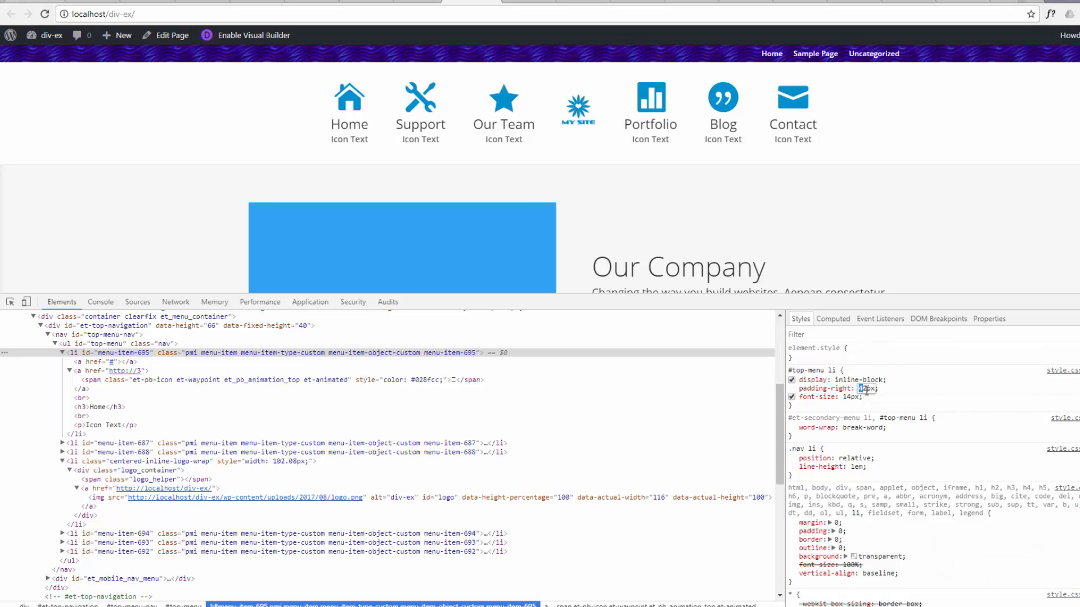
{"action": "type", "text": "5"}
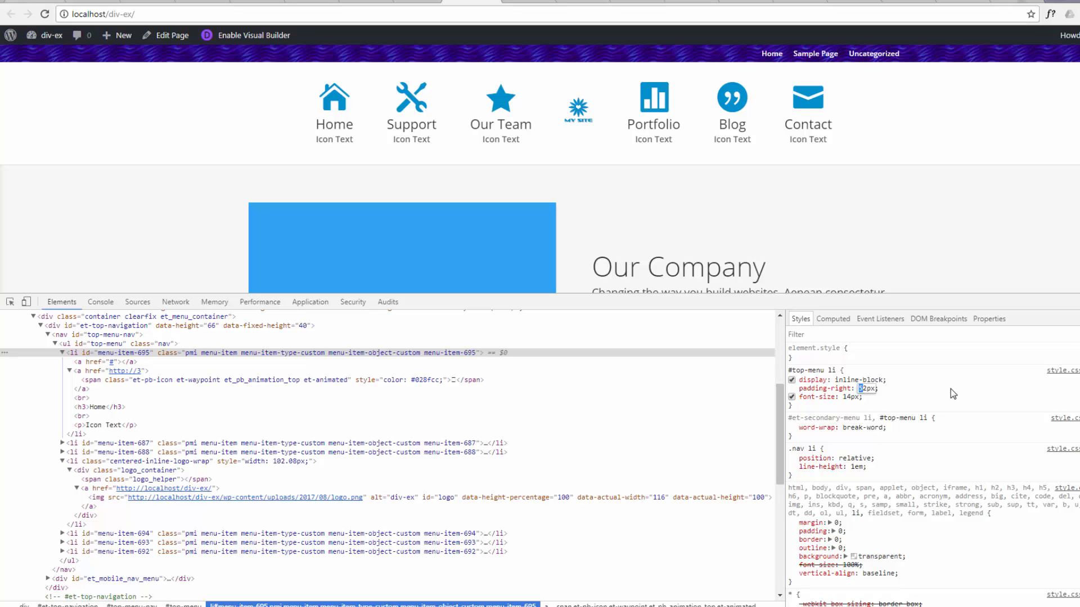
{"action": "type", "text": "6"}
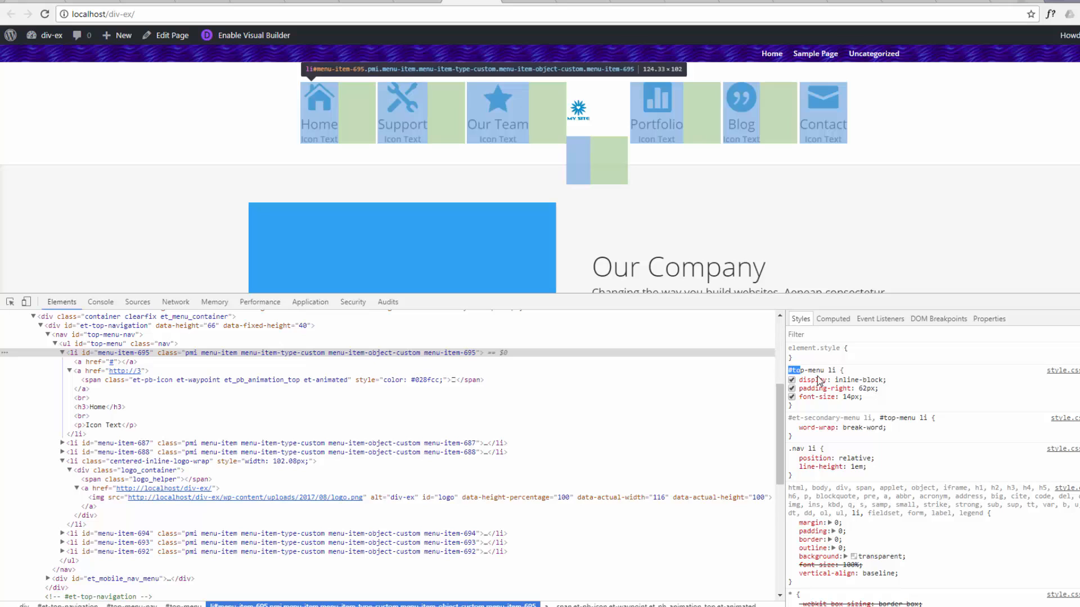
{"action": "left_click_drag", "start_coordinate": [789, 370], "coordinate": [859, 410]}
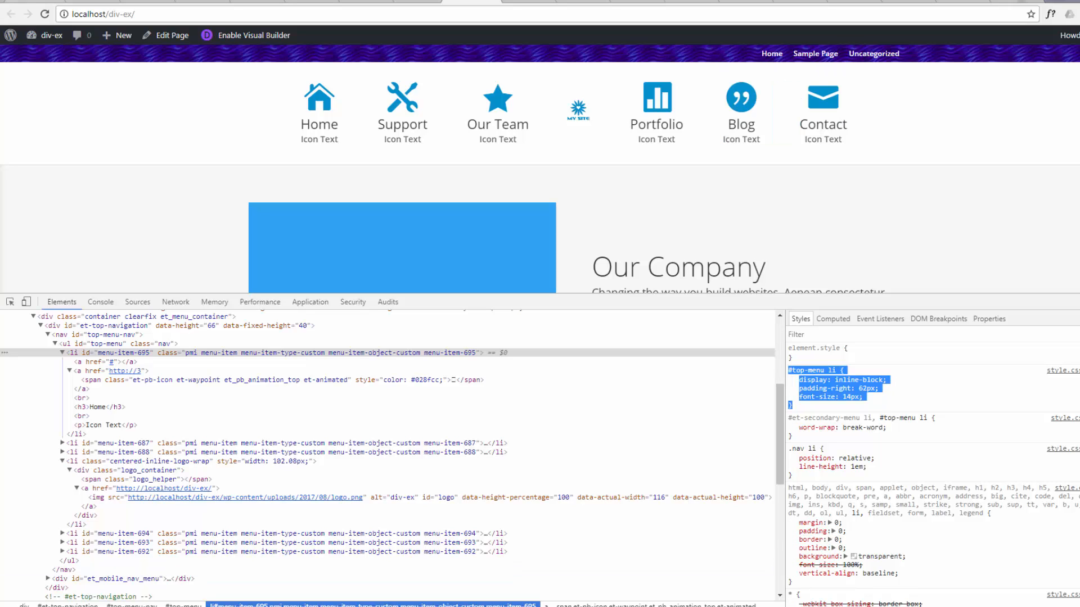
{"action": "key", "text": "alt+Tab"}
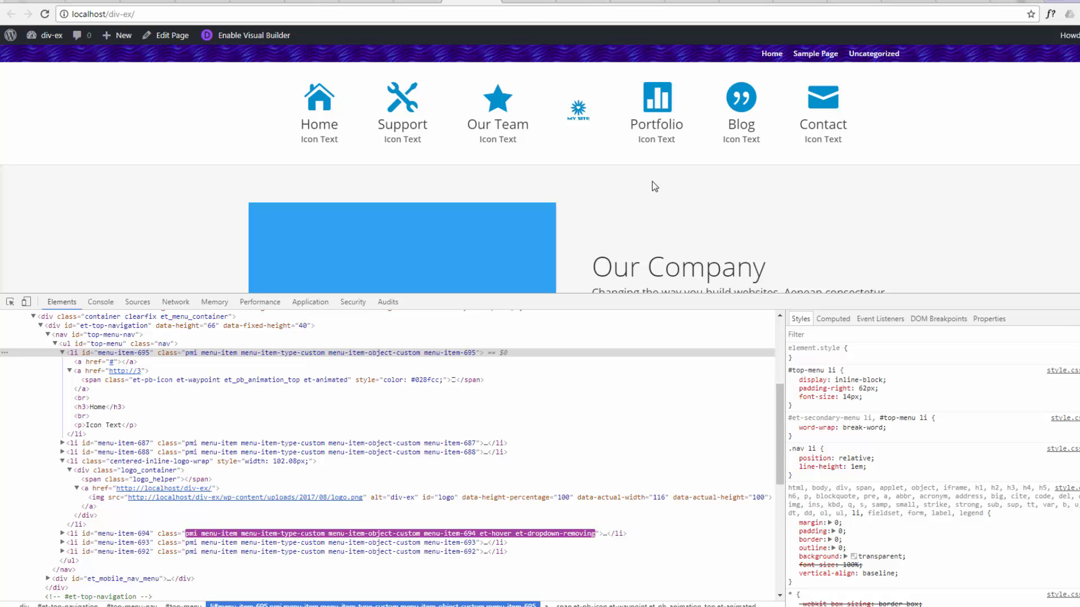
- Inspect the header logo, select its logo_container div and add a min-width of 250% to its .centered-inline-logo-wrap rule
{"action": "right_click", "coordinate": [578, 118]}
{"action": "left_click", "coordinate": [614, 298]}
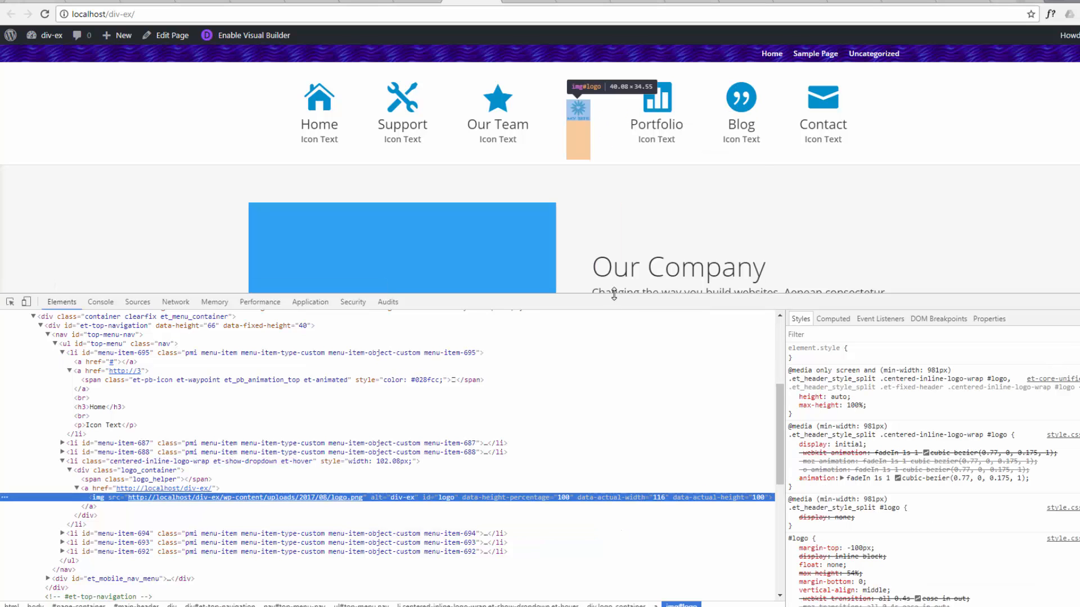
{"action": "left_click", "coordinate": [104, 473]}
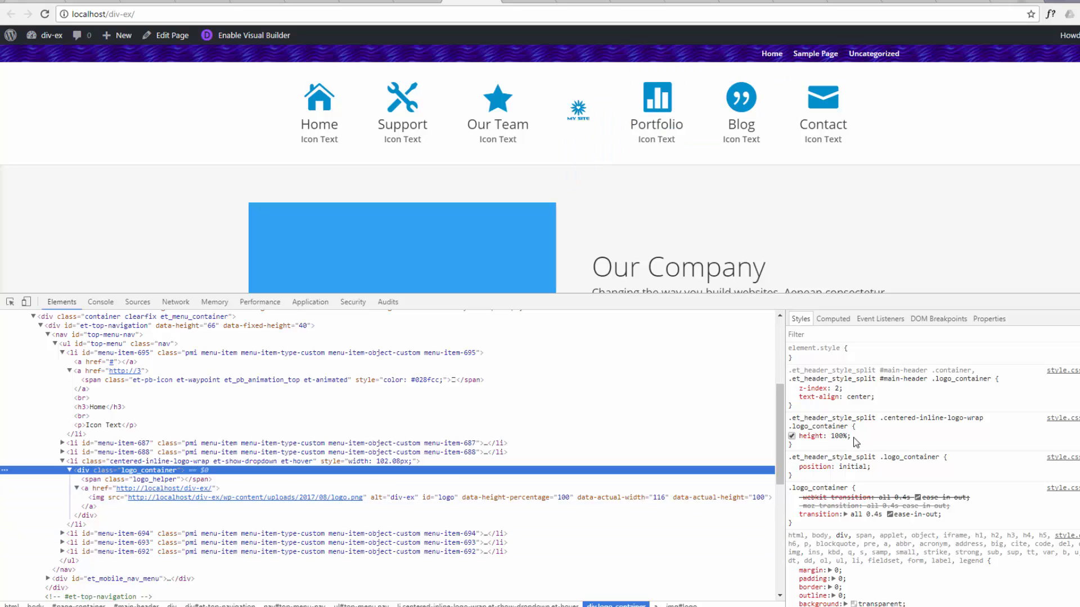
{"action": "left_click", "coordinate": [851, 436]}
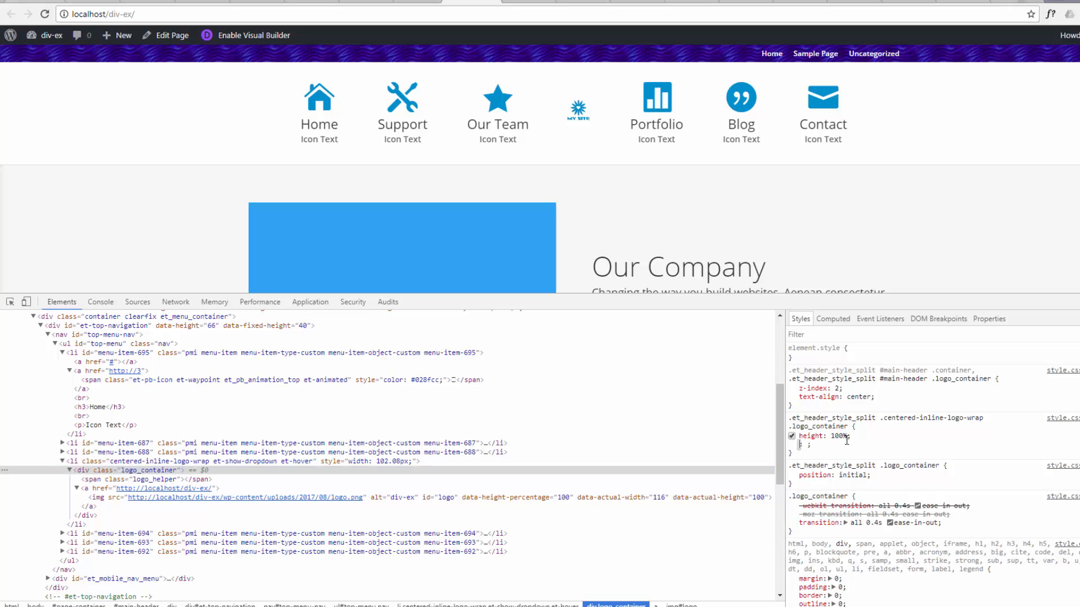
{"action": "type", "text": "min-"}
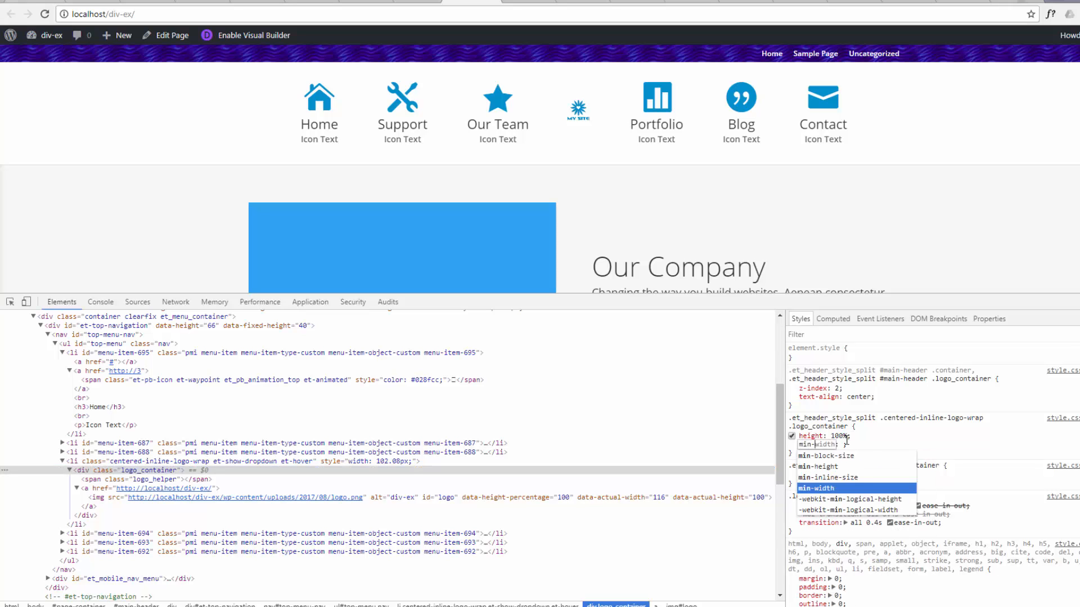
{"action": "type", "text": "width"}
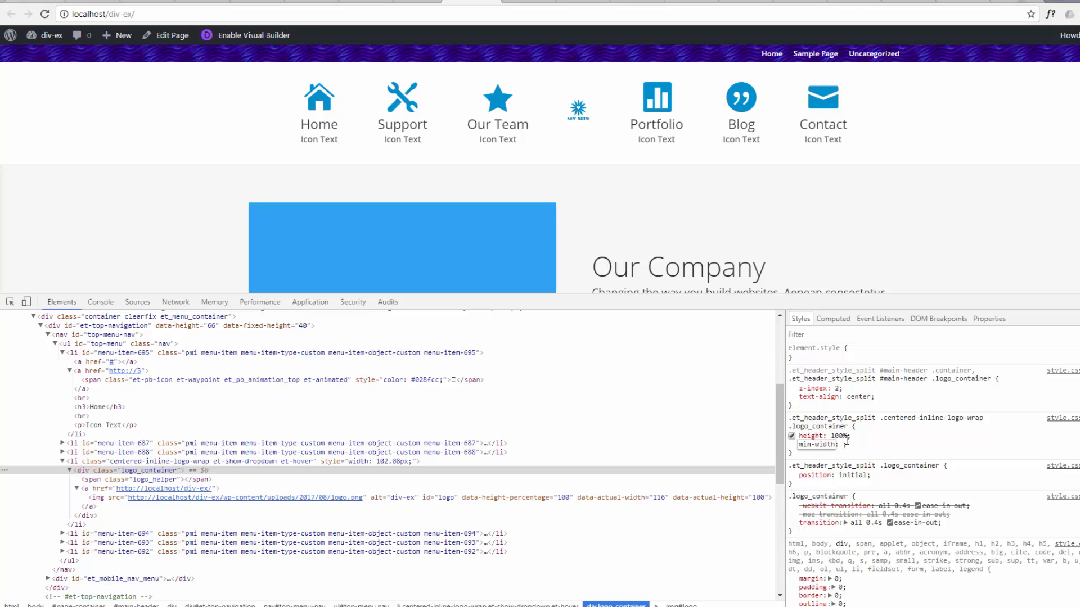
{"action": "key", "text": "Tab"}
{"action": "type", "text": "150px"}
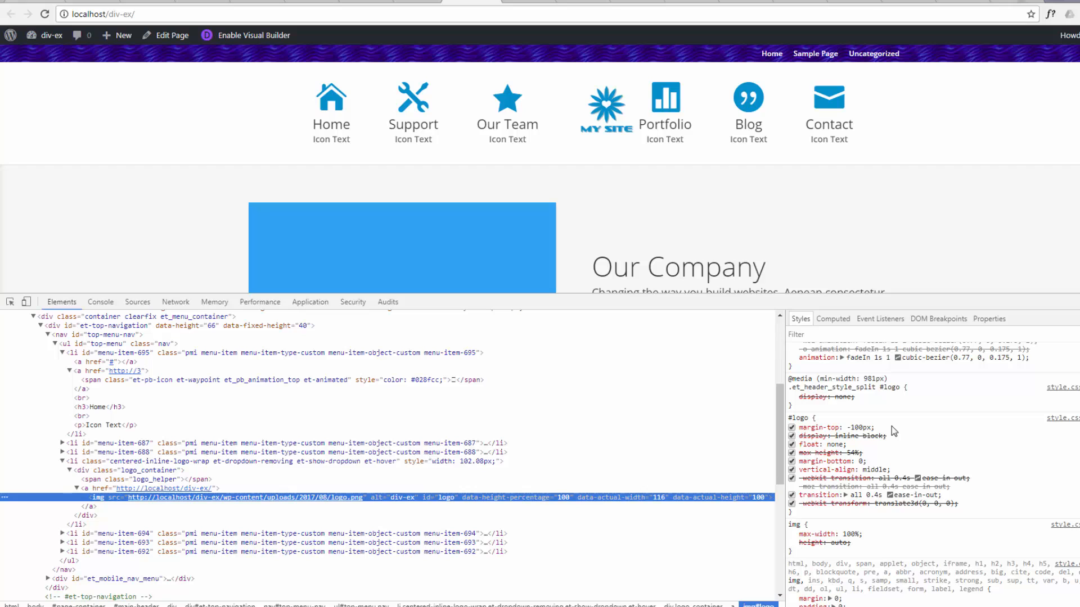
- Add margin-left: -50px to the inspected #logo rule and copy that declaration to Notepad
{"action": "left_click", "coordinate": [892, 427]}
{"action": "type", "text": "ma"}
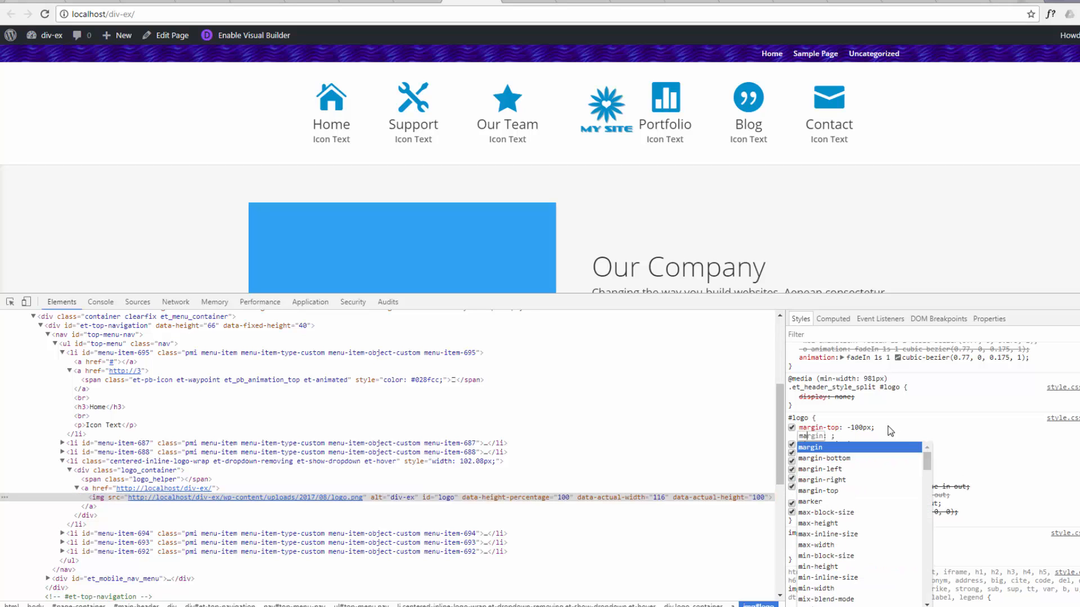
{"action": "type", "text": "rgin-left"}
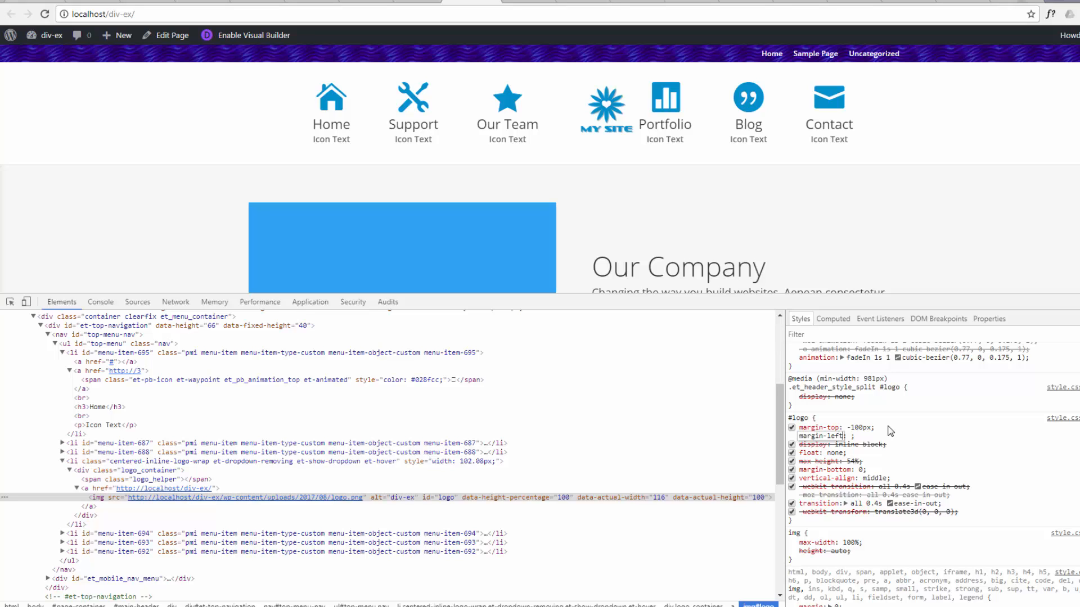
{"action": "key", "text": "Tab"}
{"action": "type", "text": "-50px"}
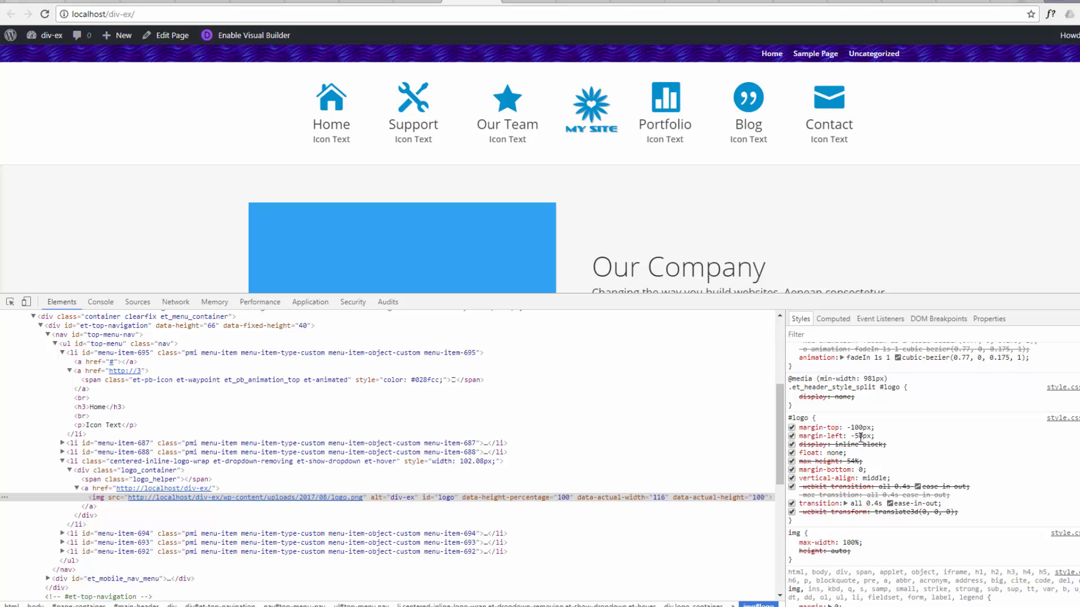
{"action": "left_click_drag", "start_coordinate": [875, 436], "coordinate": [800, 438]}
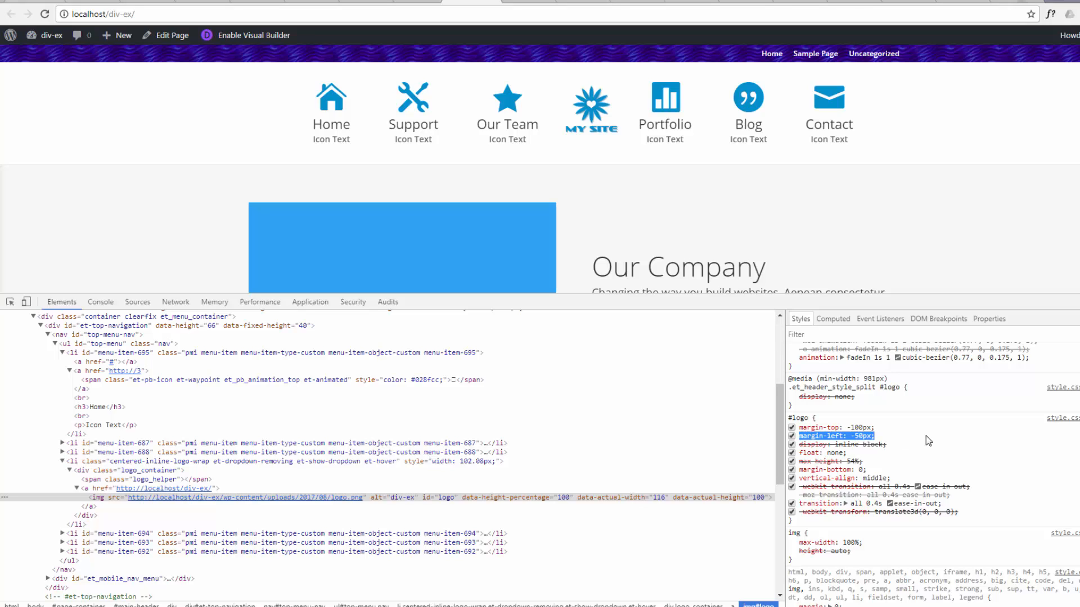
{"action": "key", "text": "alt+Tab"}
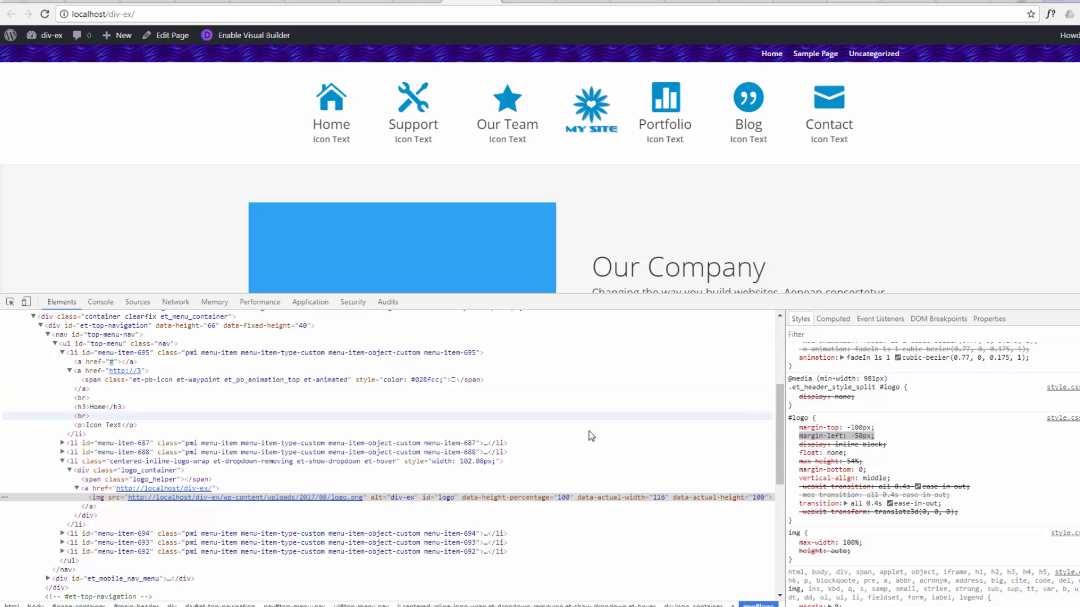
- Copy the .centered-inline-logo-wrap .logo_container rule with its min-width of 250% to Notepad
{"action": "left_click", "coordinate": [185, 471]}
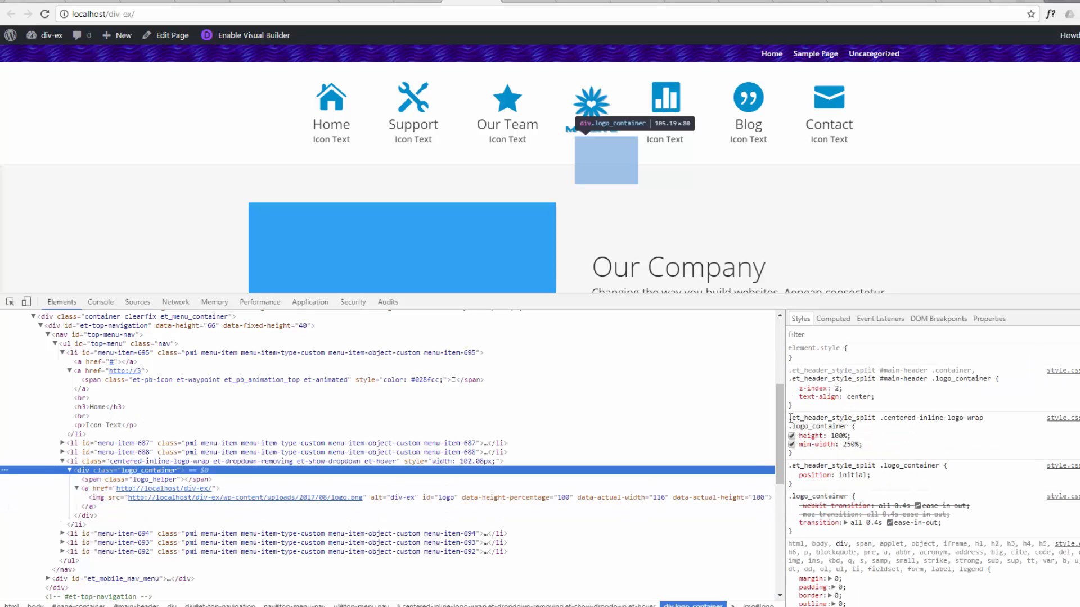
{"action": "left_click_drag", "start_coordinate": [791, 419], "coordinate": [881, 458]}
{"action": "key", "text": "alt+Tab"}
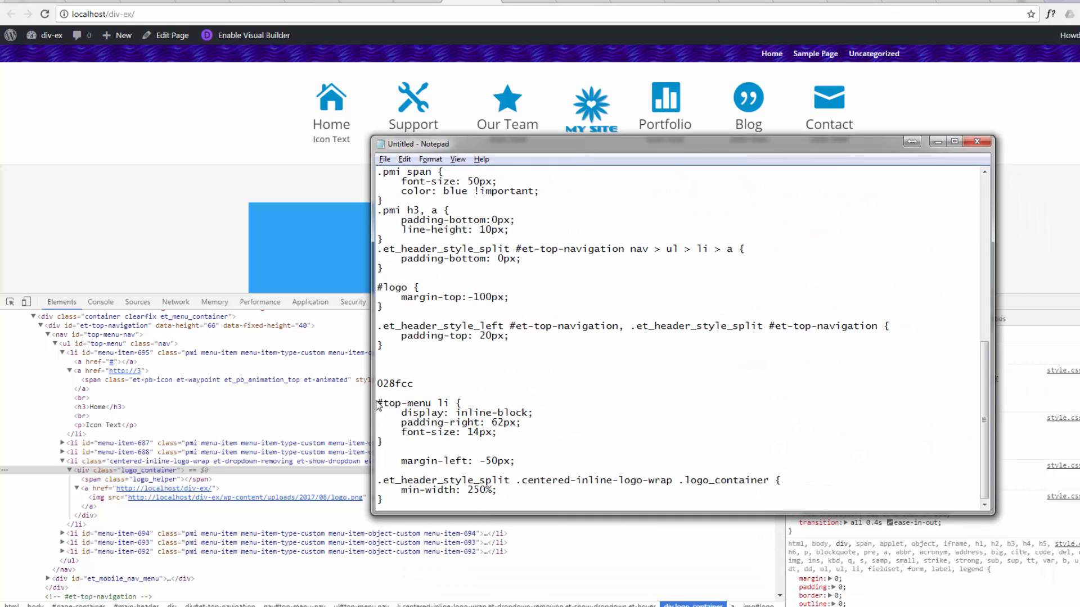
- Copy the #top-menu li, margin-left and .logo_container snippets from Notepad into the Divi Custom CSS above the Remove bottom bar comment
{"action": "left_click_drag", "start_coordinate": [377, 402], "coordinate": [508, 505]}
{"action": "key", "text": "ctrl+c"}
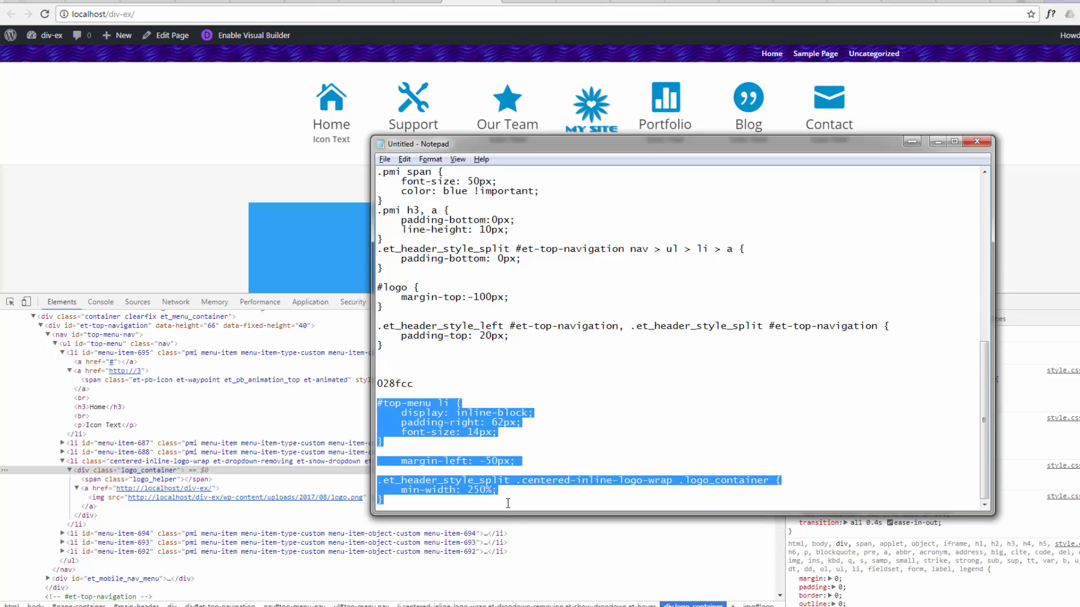
{"action": "left_click", "coordinate": [423, 2]}
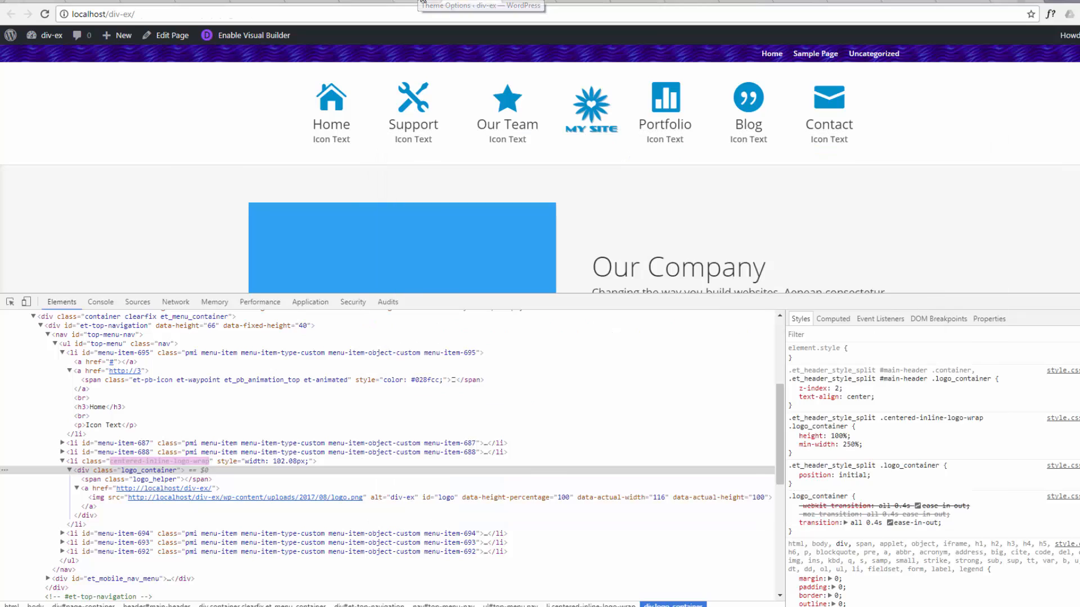
{"action": "left_click", "coordinate": [639, 441]}
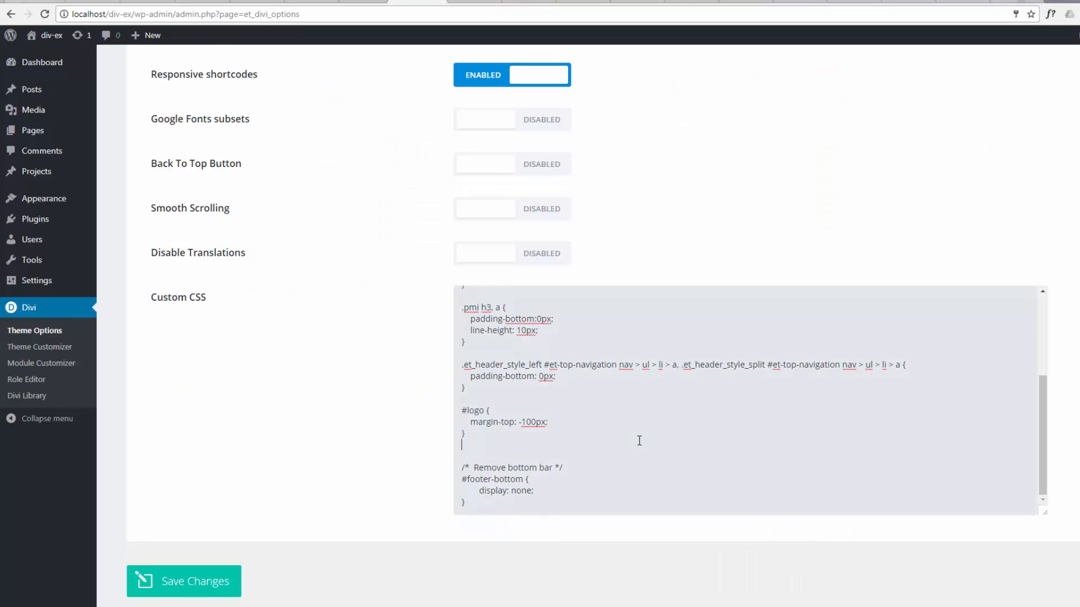
{"action": "scroll", "coordinate": [639, 438], "scroll_direction": "down", "scroll_amount": 2}
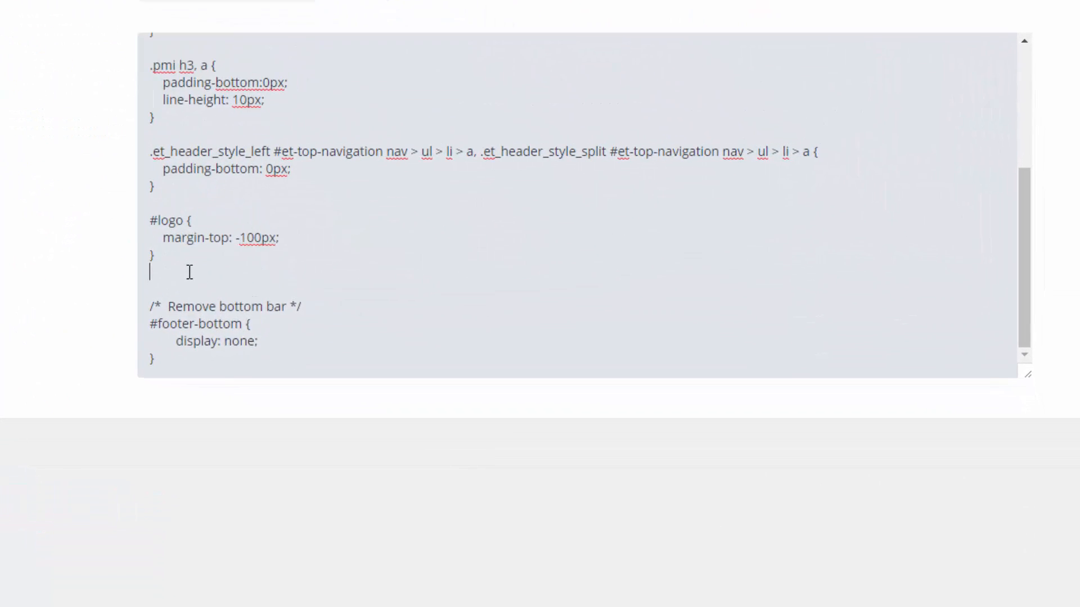
{"action": "key", "text": "Return"}
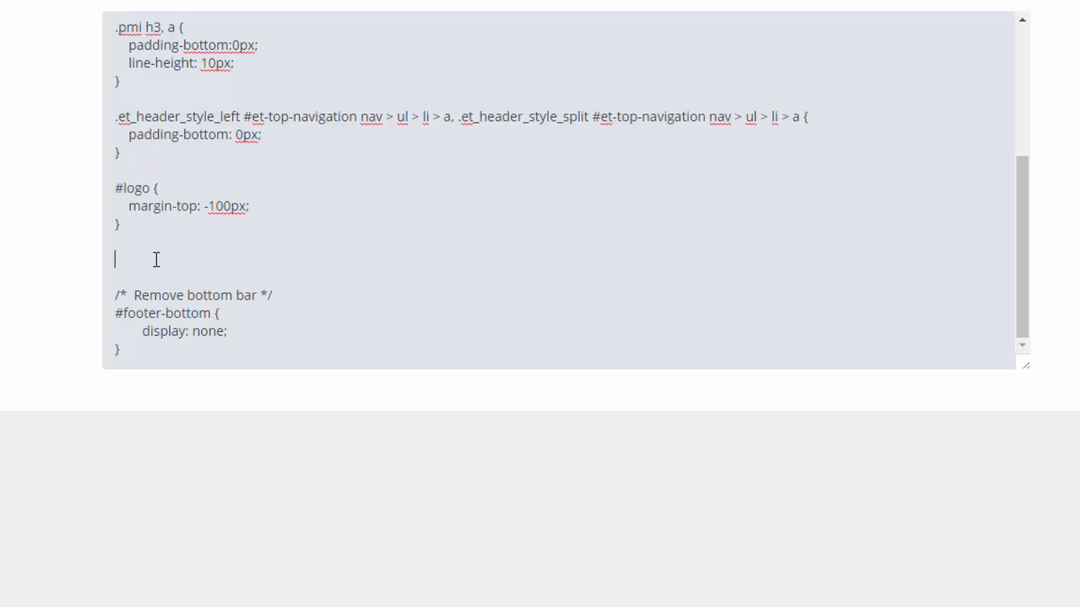
{"action": "key", "text": "ctrl+v"}
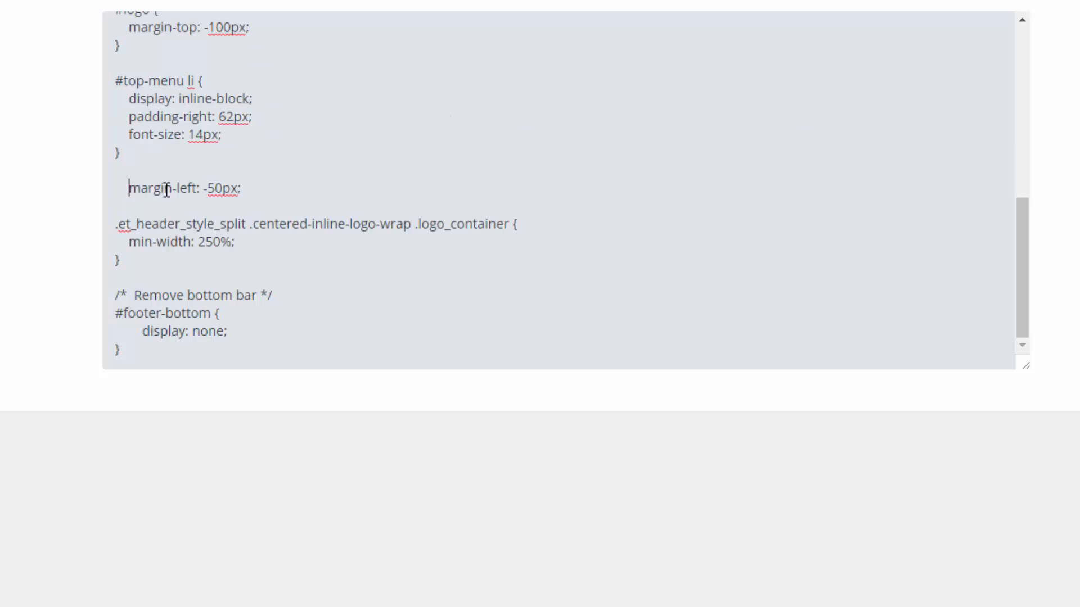
- Move the loose margin-left: -50px declaration into the #logo rule, below its margin-top line
{"action": "left_click_drag", "start_coordinate": [163, 188], "coordinate": [246, 190]}
{"action": "key", "text": "ctrl+c"}
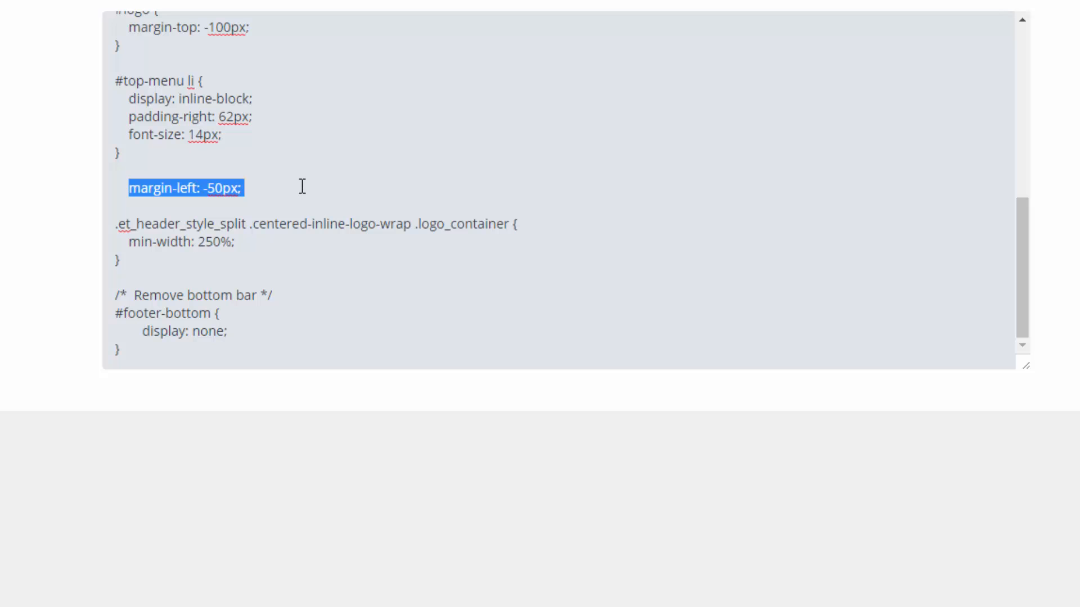
{"action": "key", "text": "BackSpace"}
{"action": "scroll", "coordinate": [265, 186], "scroll_direction": "up", "scroll_amount": 3}
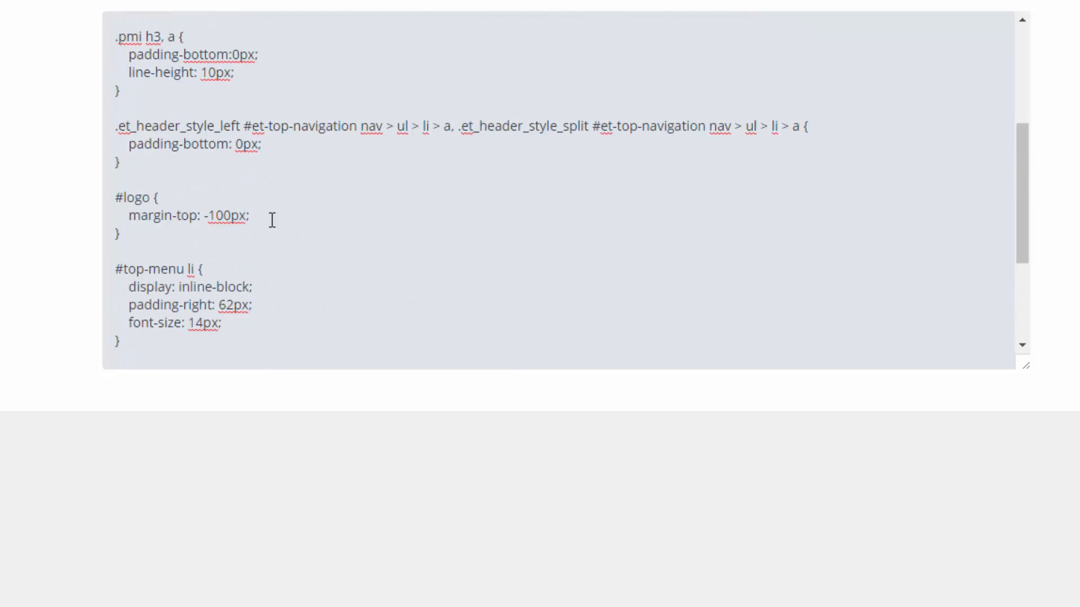
{"action": "left_click", "coordinate": [256, 219]}
{"action": "key", "text": "Return"}
{"action": "key", "text": "ctrl+v"}
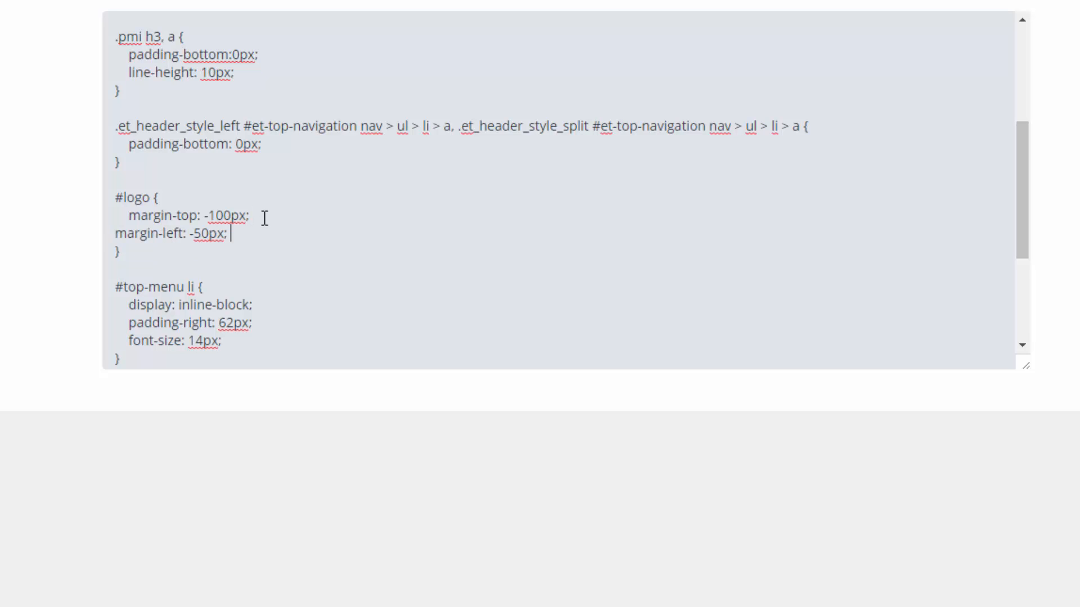
- Indent the margin-left line in the #logo rule and remove the extra blank lines below the #top-menu li rule
{"action": "left_click", "coordinate": [115, 235]}
{"action": "scroll", "coordinate": [287, 250], "scroll_direction": "down", "scroll_amount": 3}
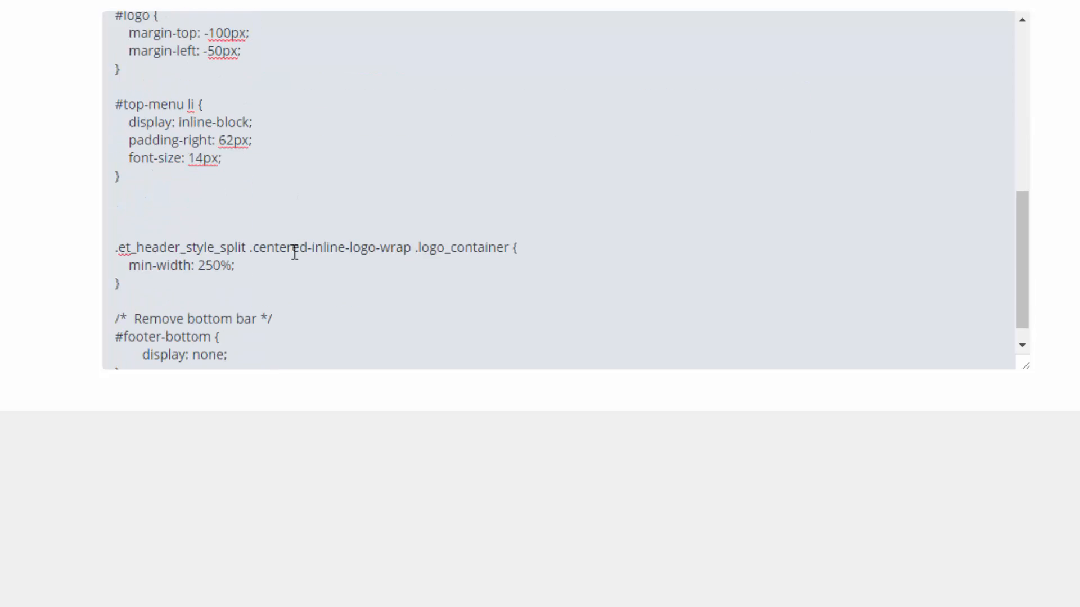
{"action": "left_click", "coordinate": [138, 170]}
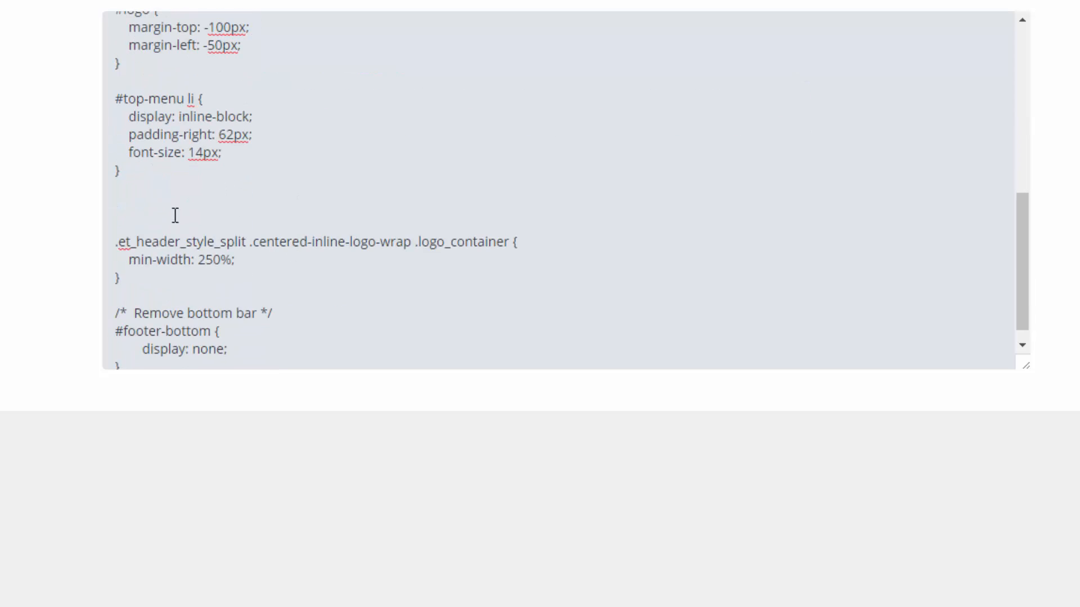
{"action": "key", "text": "Delete"}
{"action": "key", "text": "Delete"}
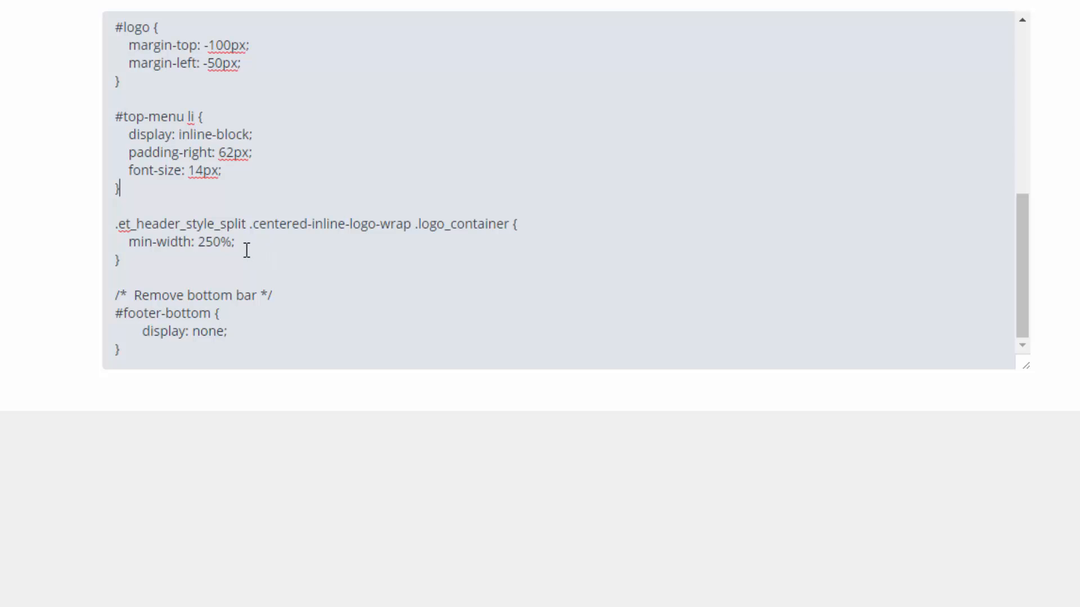
- Save the Custom CSS and reload the div-ex front page to view it without the developer tools
{"action": "scroll", "coordinate": [540, 304], "scroll_direction": "down", "scroll_amount": 1}
{"action": "left_click", "coordinate": [1, 439]}
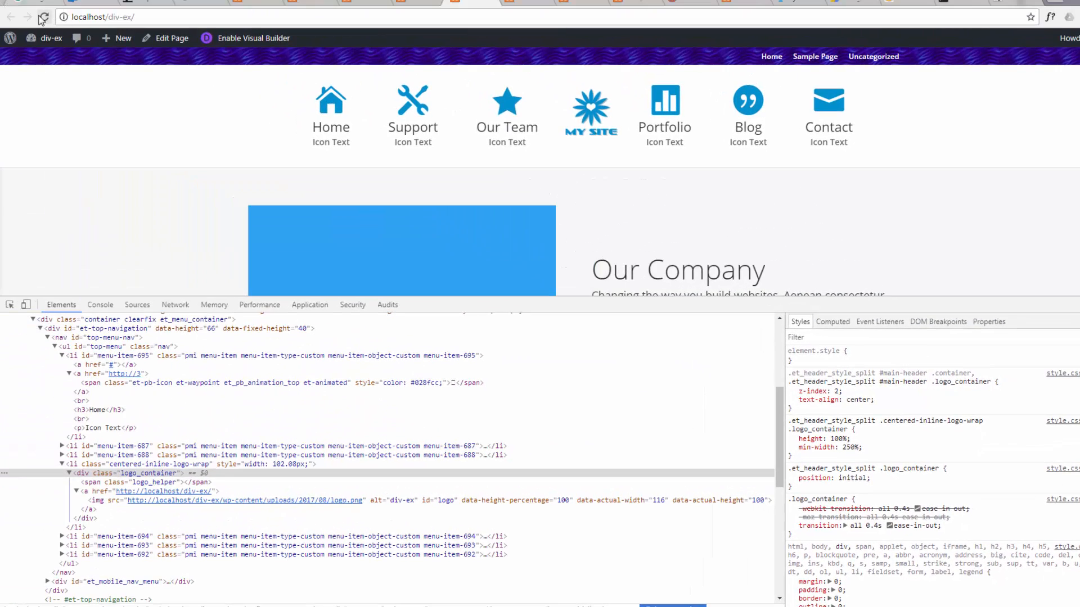
{"action": "left_click", "coordinate": [45, 17]}
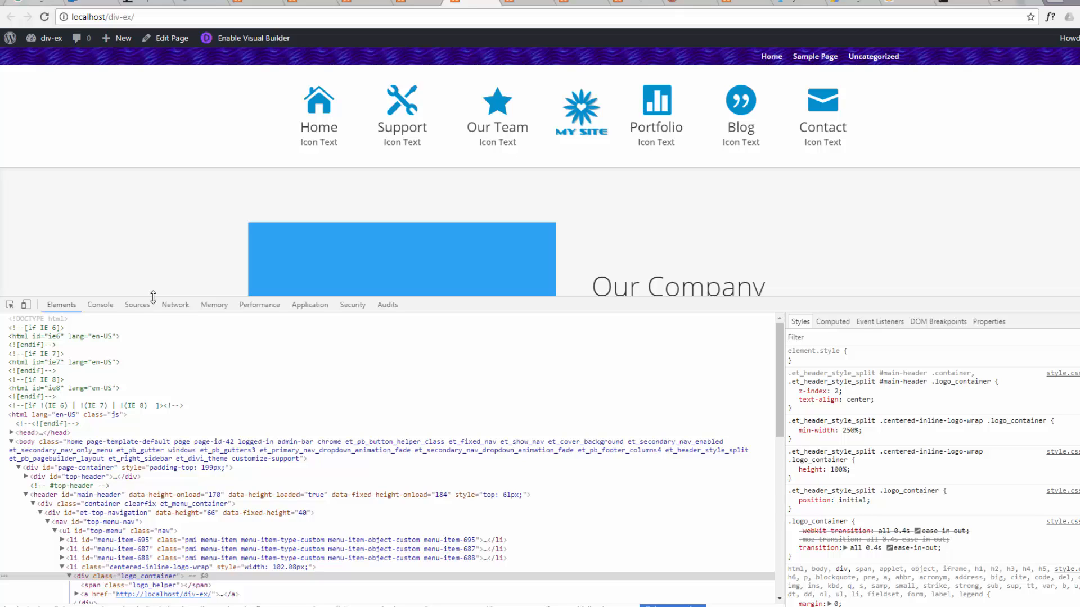
{"action": "key", "text": "F12"}
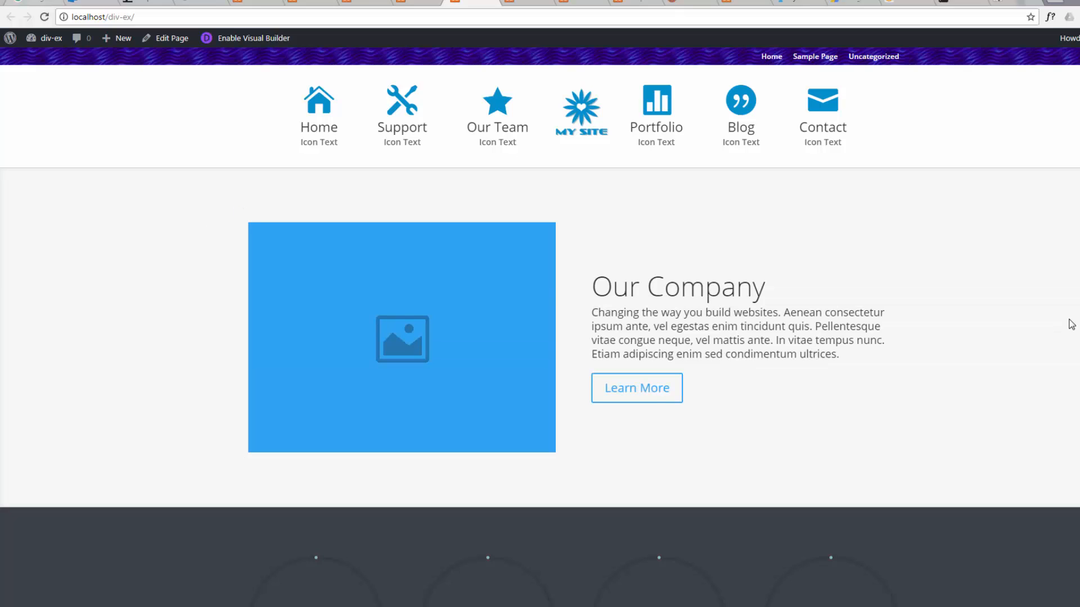